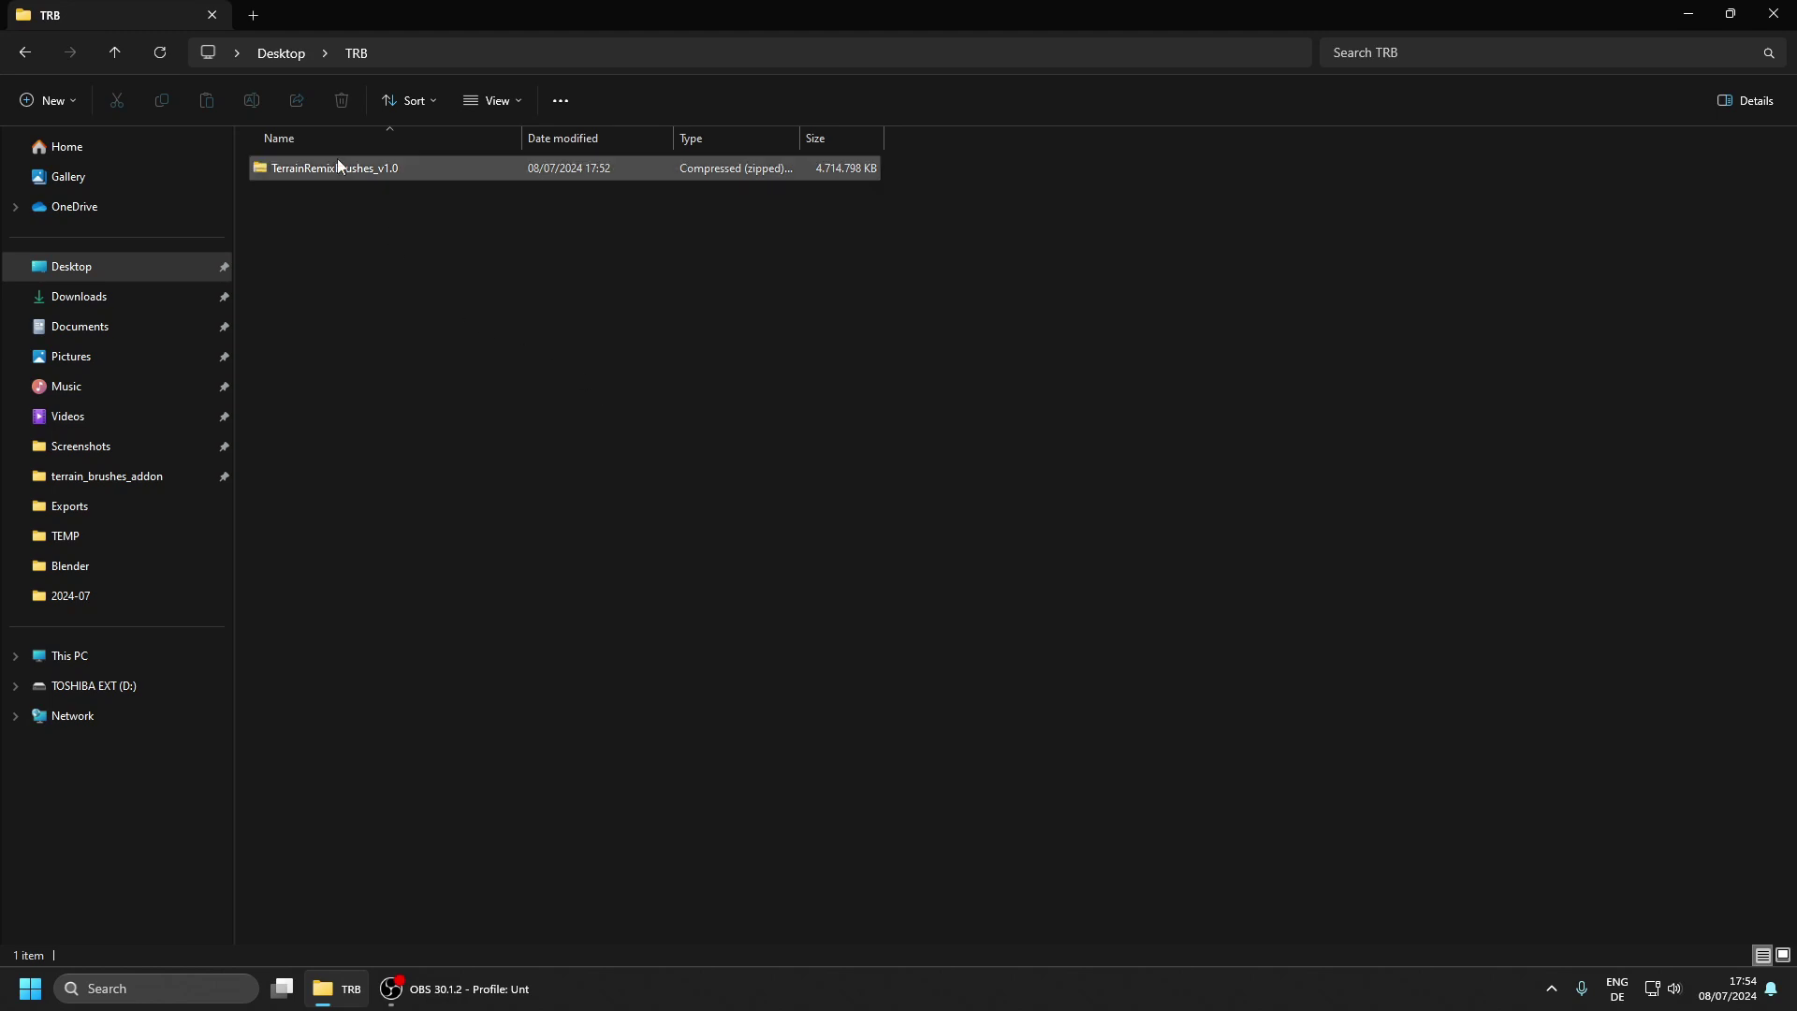
Extract TerrainRemixBrushes_v1.0.zip into a TRB_Assets folder with 7-Zip.
{"action": "left_click", "coordinate": [363, 170]}
{"action": "right_click", "coordinate": [363, 168]}
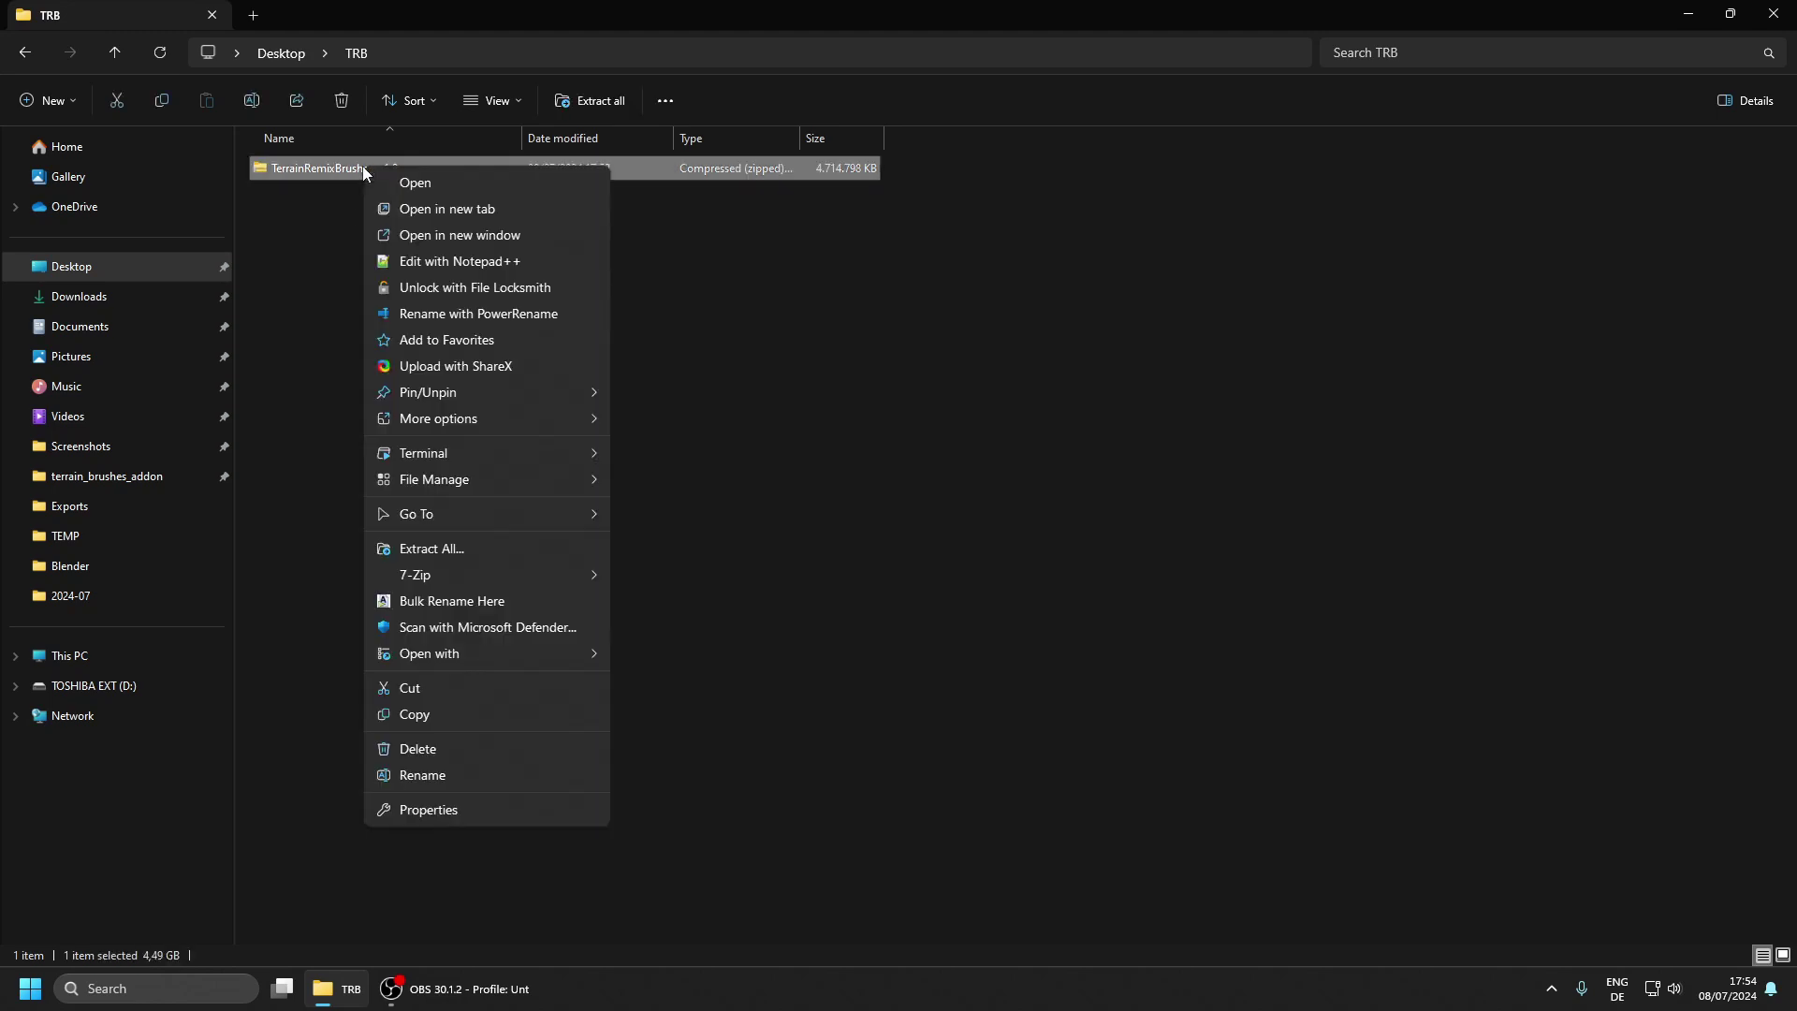
{"action": "mouse_move", "coordinate": [413, 574]}
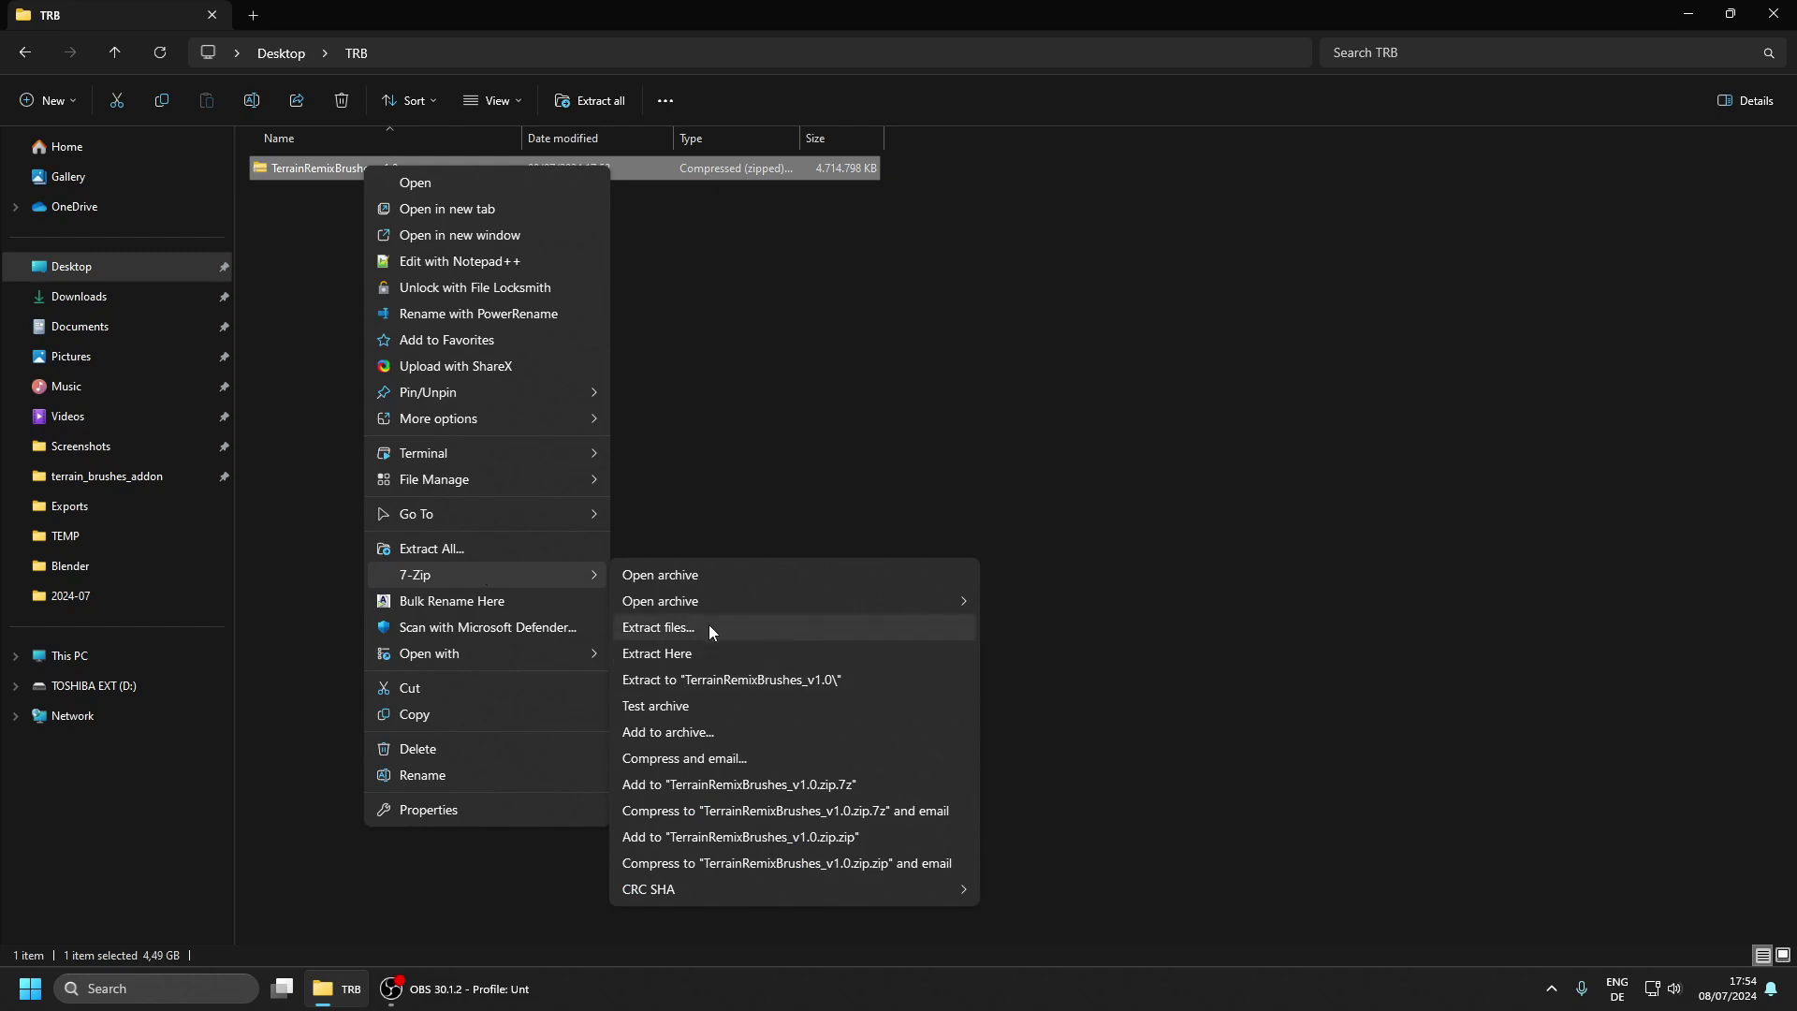
{"action": "left_click", "coordinate": [698, 649]}
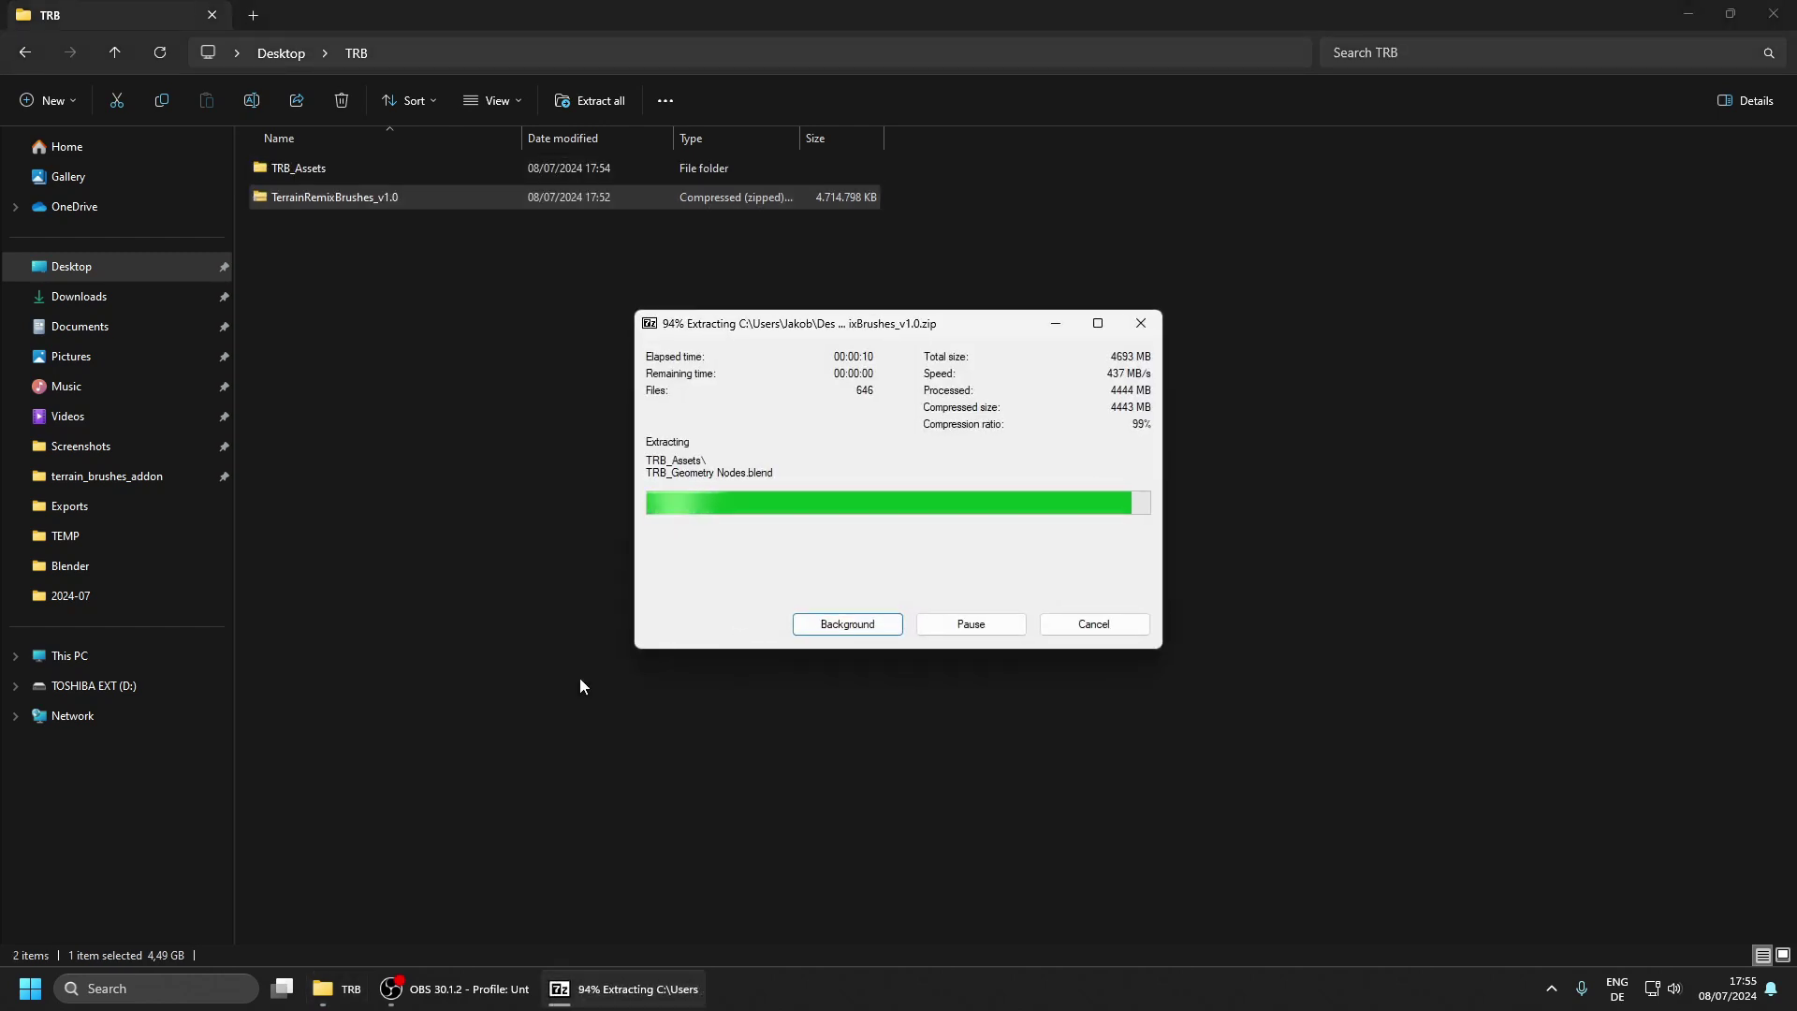
{"action": "left_click", "coordinate": [546, 476]}
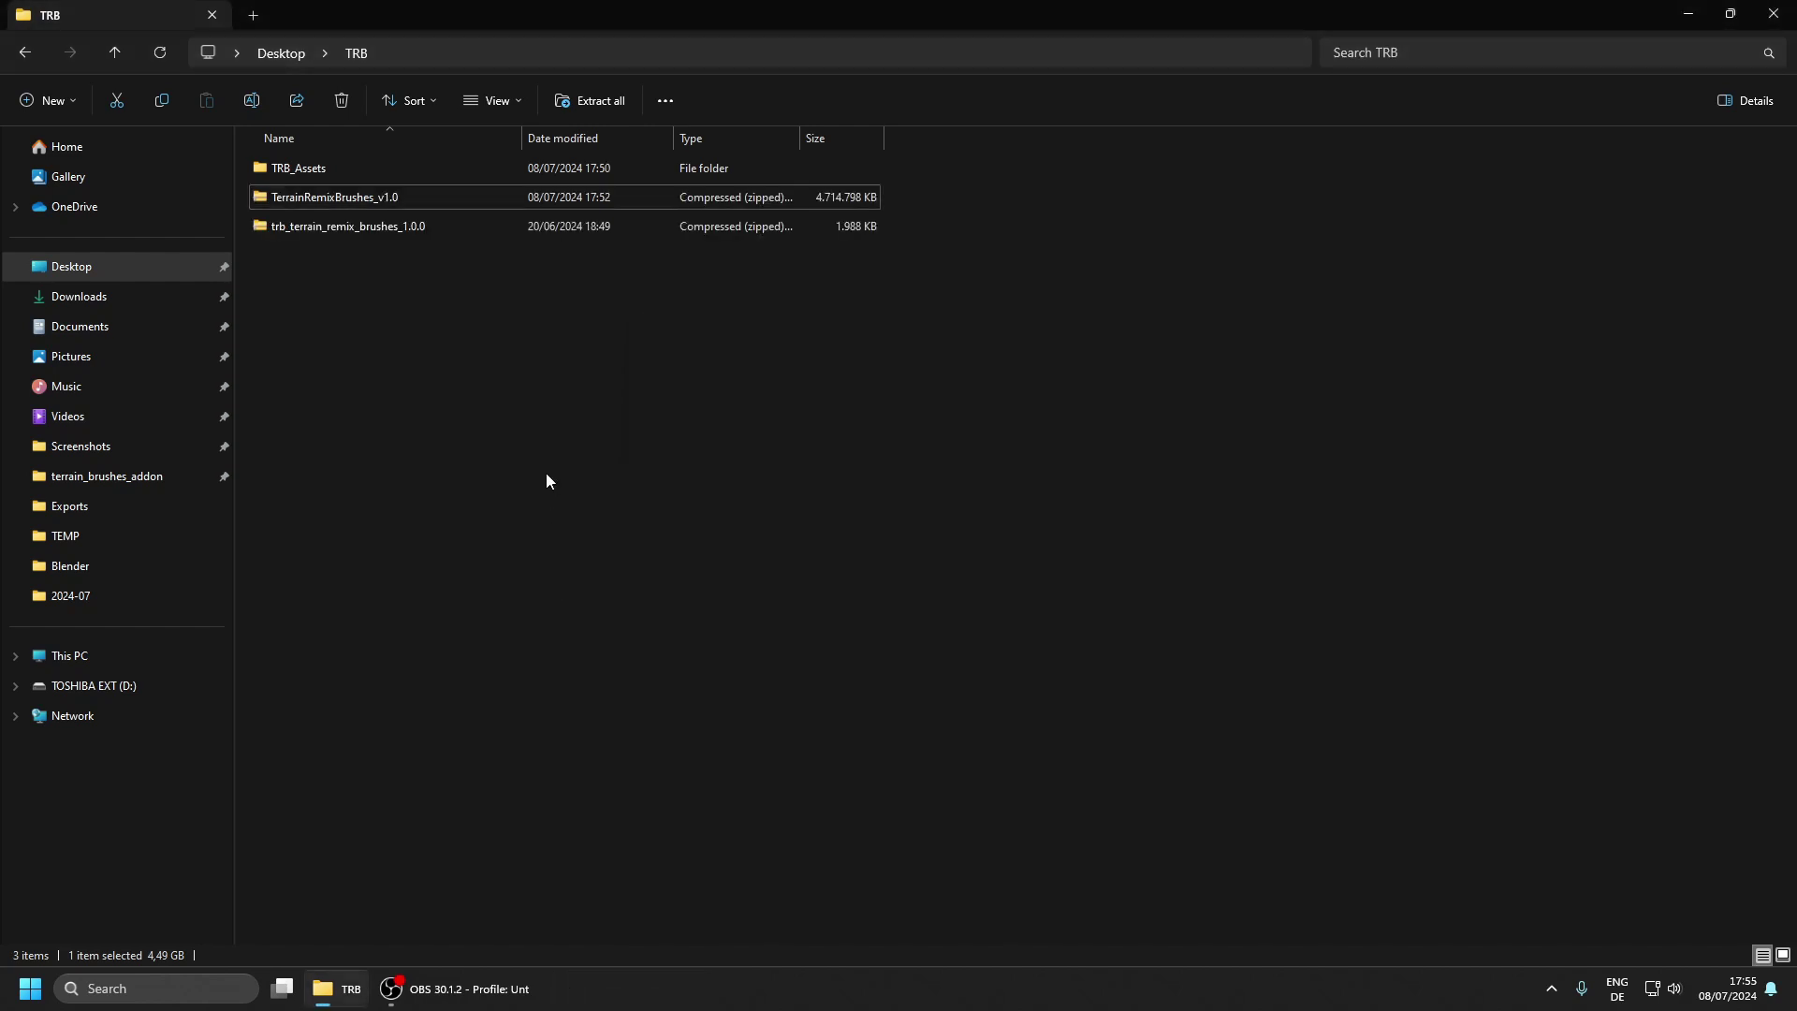
Delete the TerrainRemixBrushes_v1.0 archive, keeping the trb_terrain_remix_brushes_1.0.0 zip.
{"action": "left_click", "coordinate": [355, 226]}
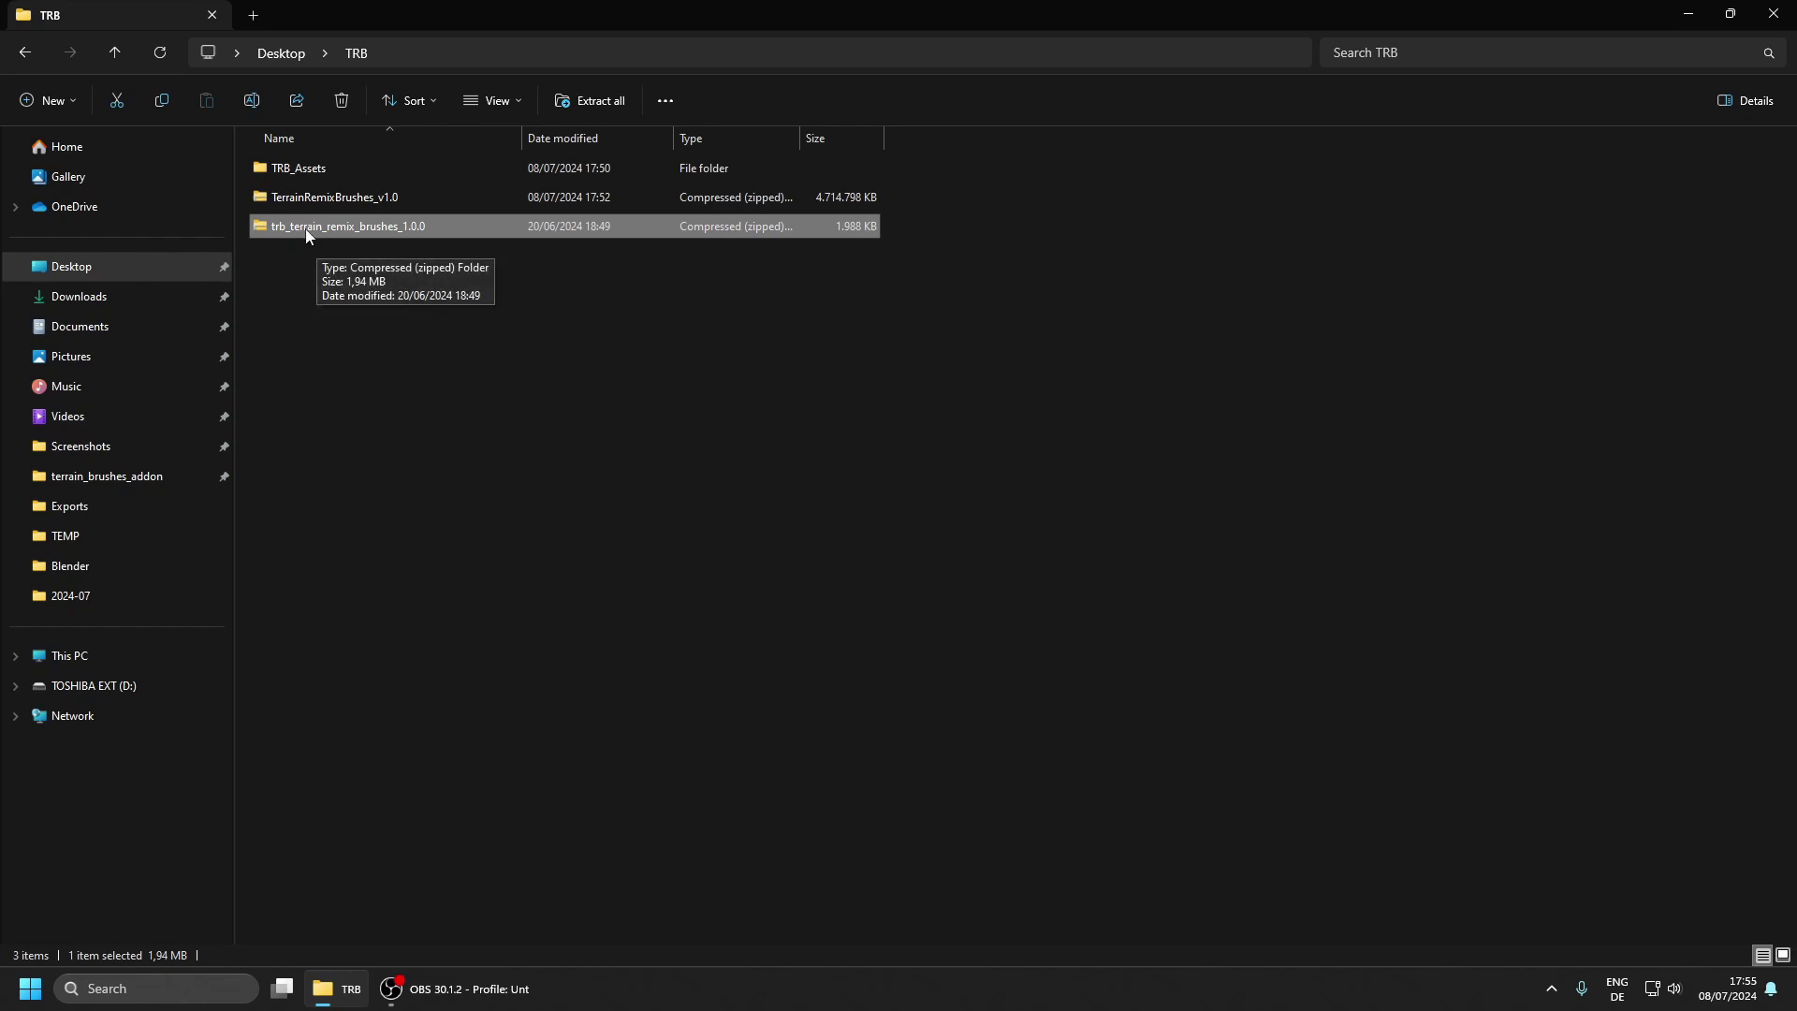
{"action": "left_click", "coordinate": [294, 166]}
{"action": "left_click", "coordinate": [368, 194]}
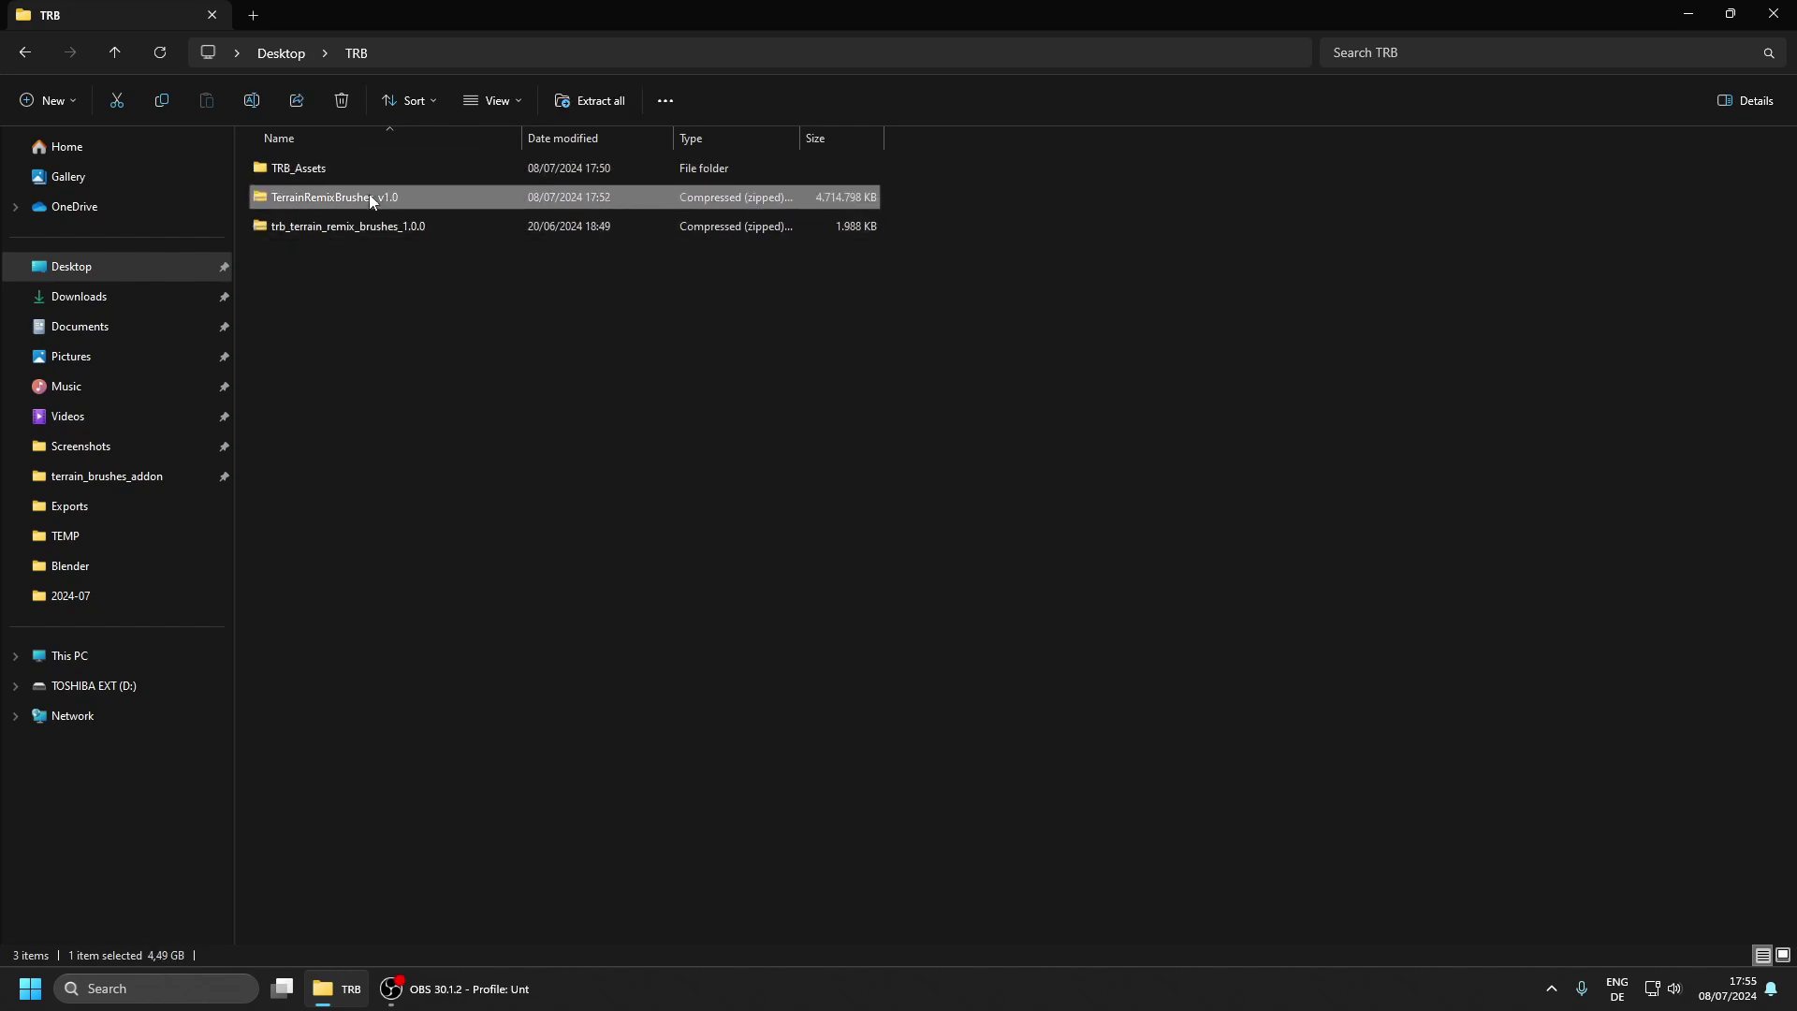
{"action": "key", "text": "Delete"}
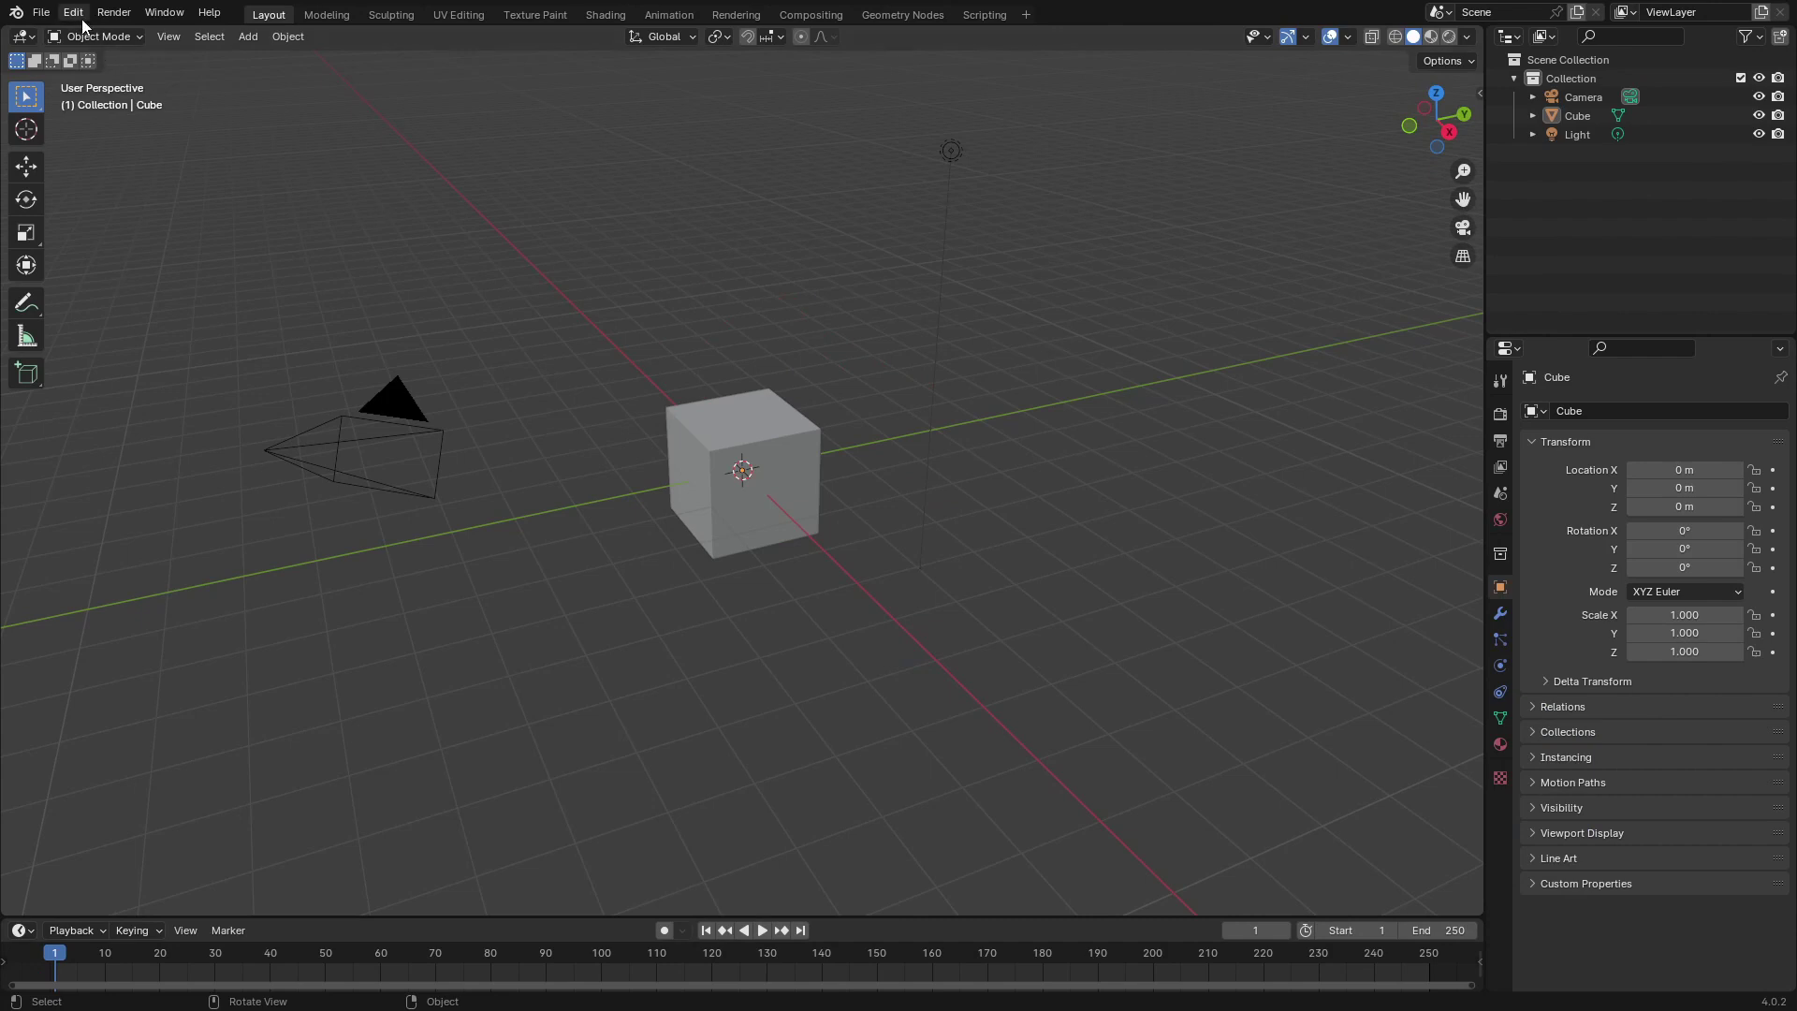
Install trb_terrain_remix_brushes_1.0.0.zip from Preferences and enable the add-on.
{"action": "left_click", "coordinate": [79, 17]}
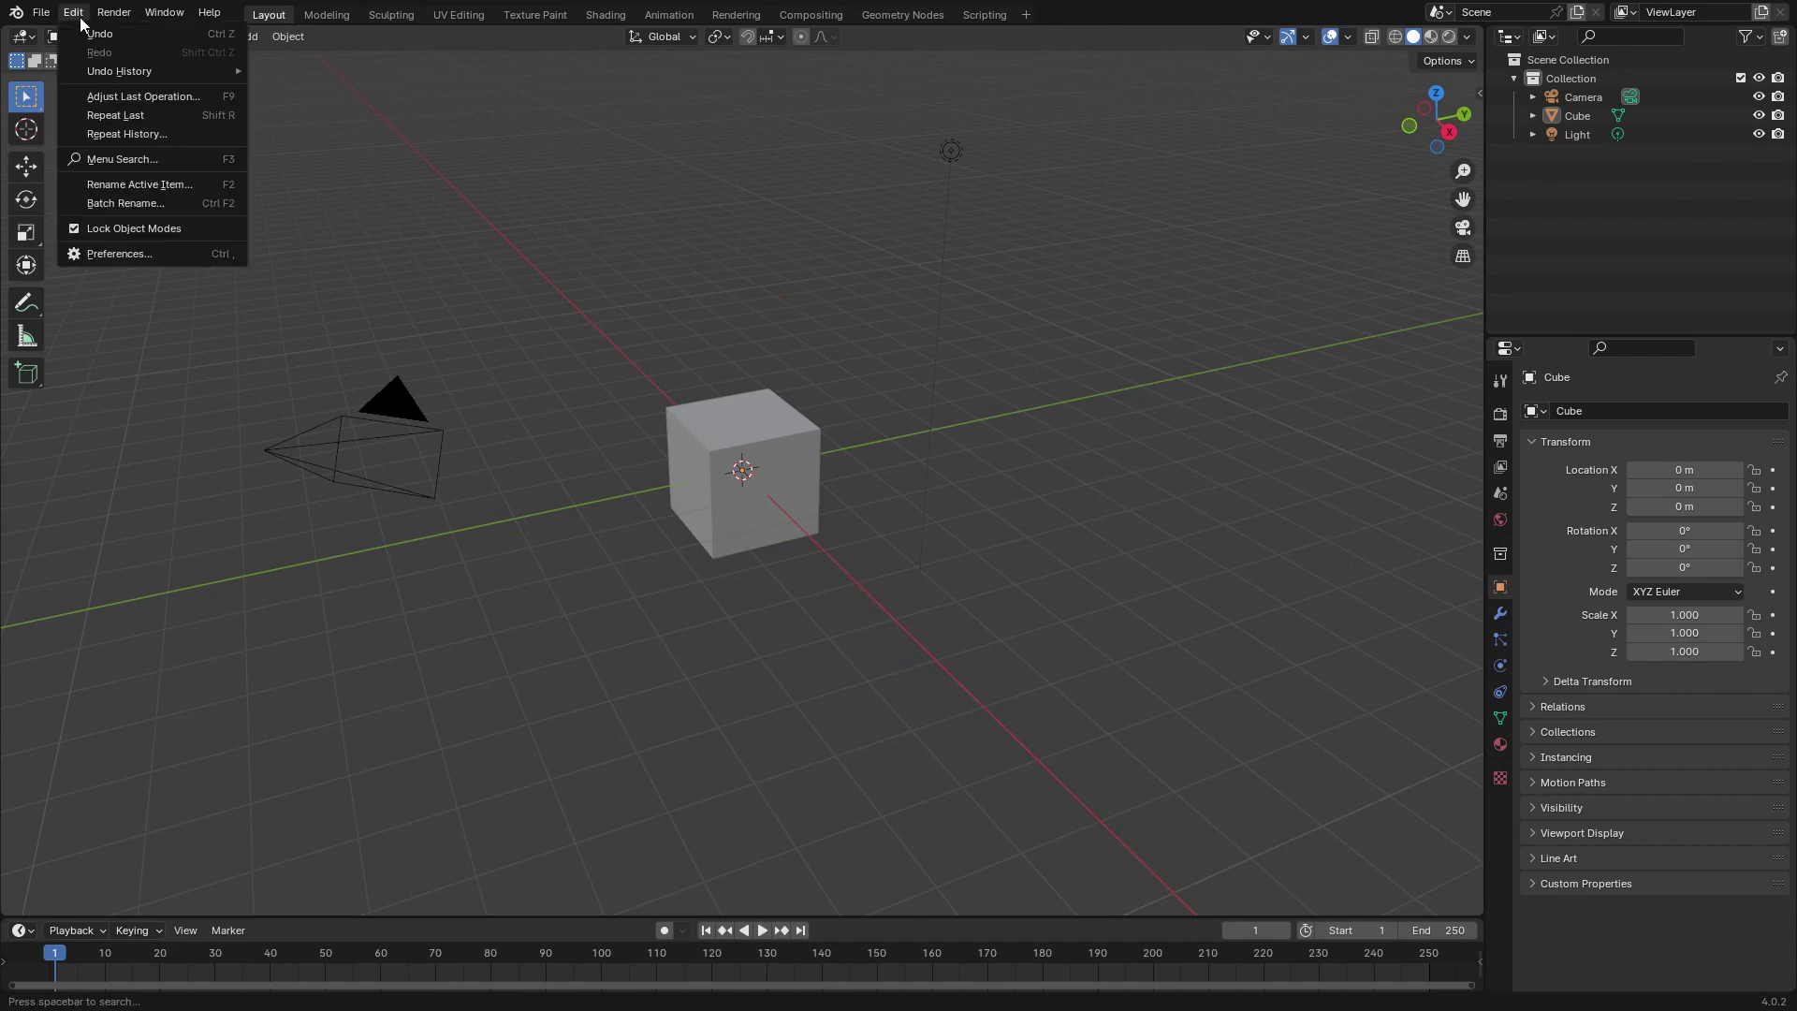
{"action": "left_click", "coordinate": [113, 250]}
{"action": "left_click", "coordinate": [499, 42]}
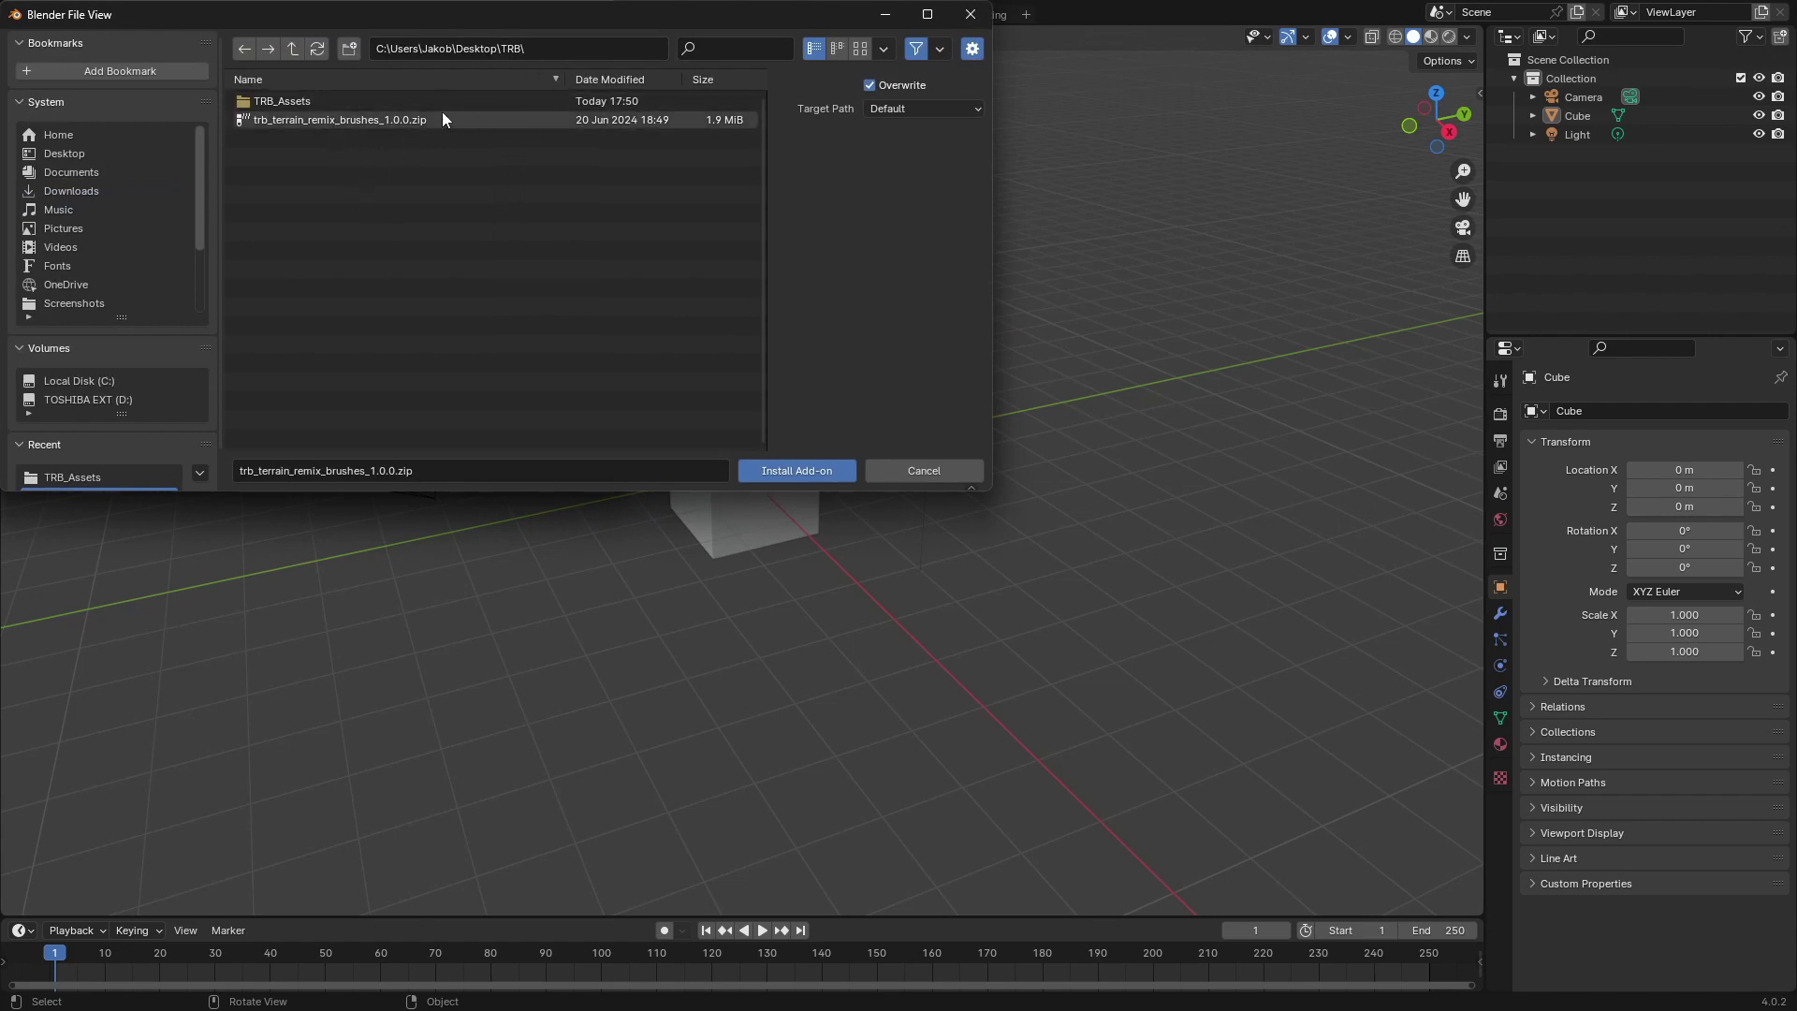
{"action": "double_click", "coordinate": [360, 120]}
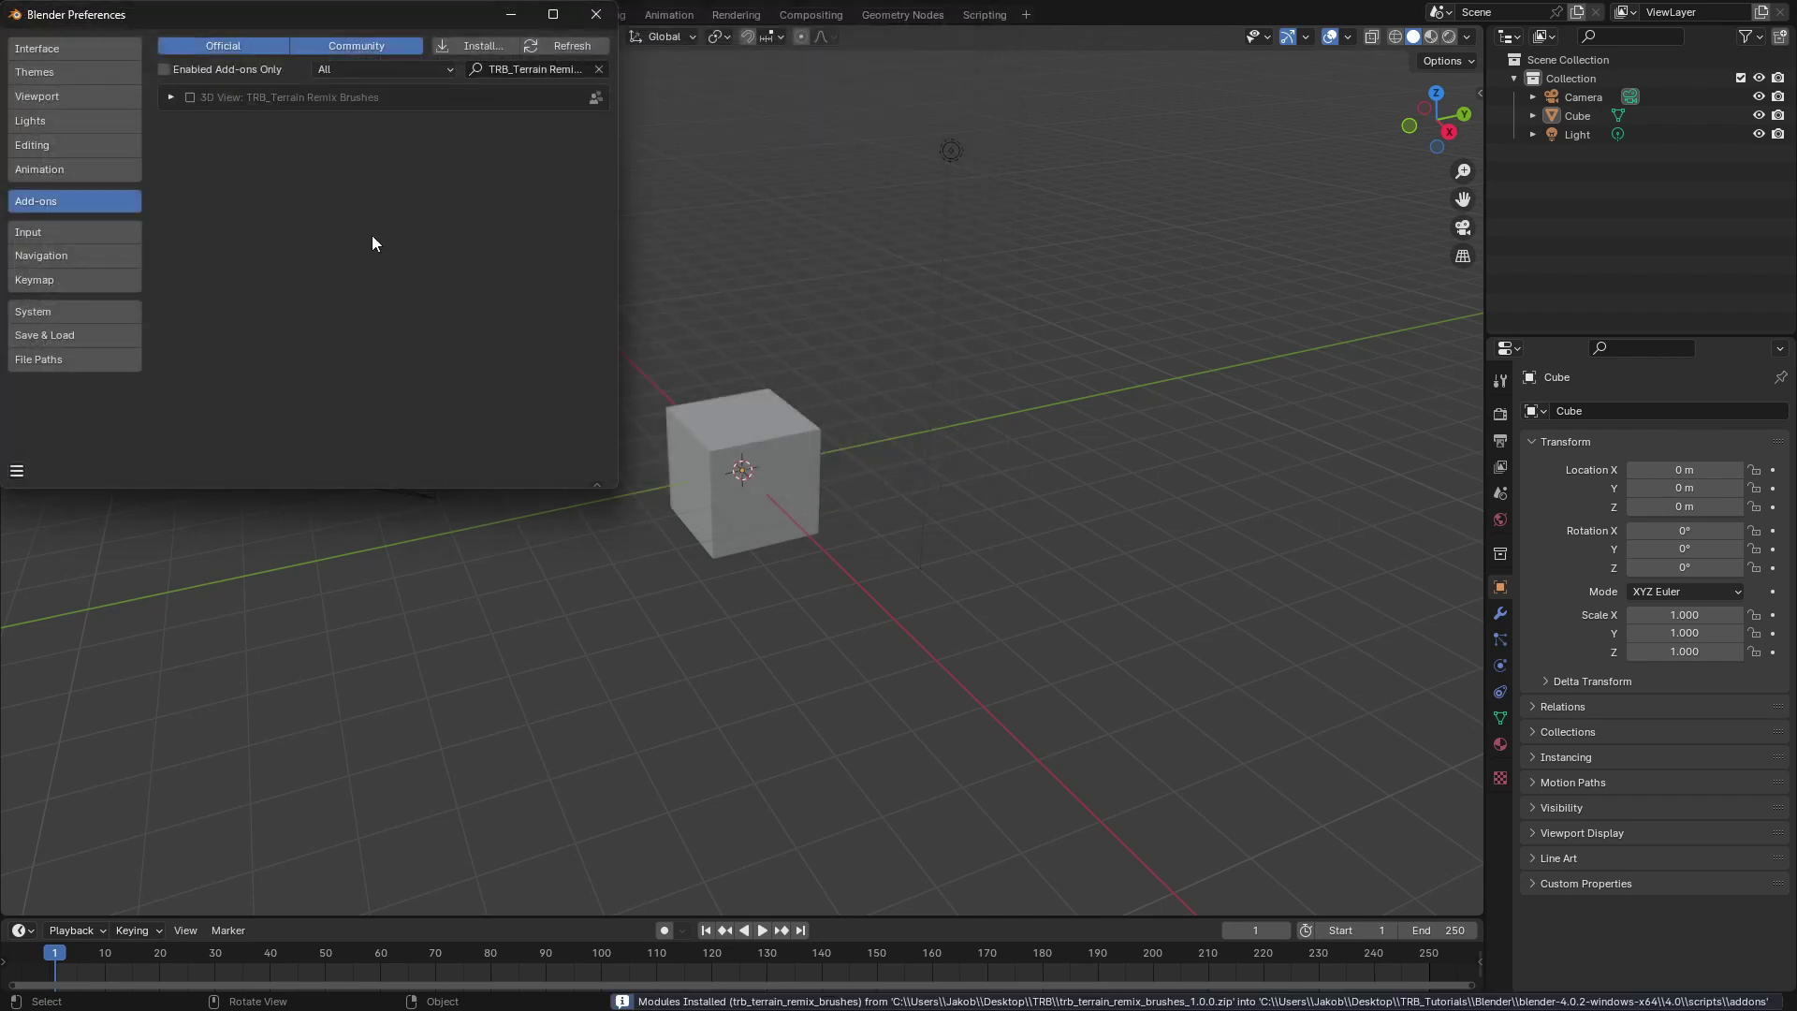
{"action": "left_click", "coordinate": [189, 98]}
Set the add-on's Asset Path to the TRB_Assets folder.
{"action": "left_click", "coordinate": [170, 97]}
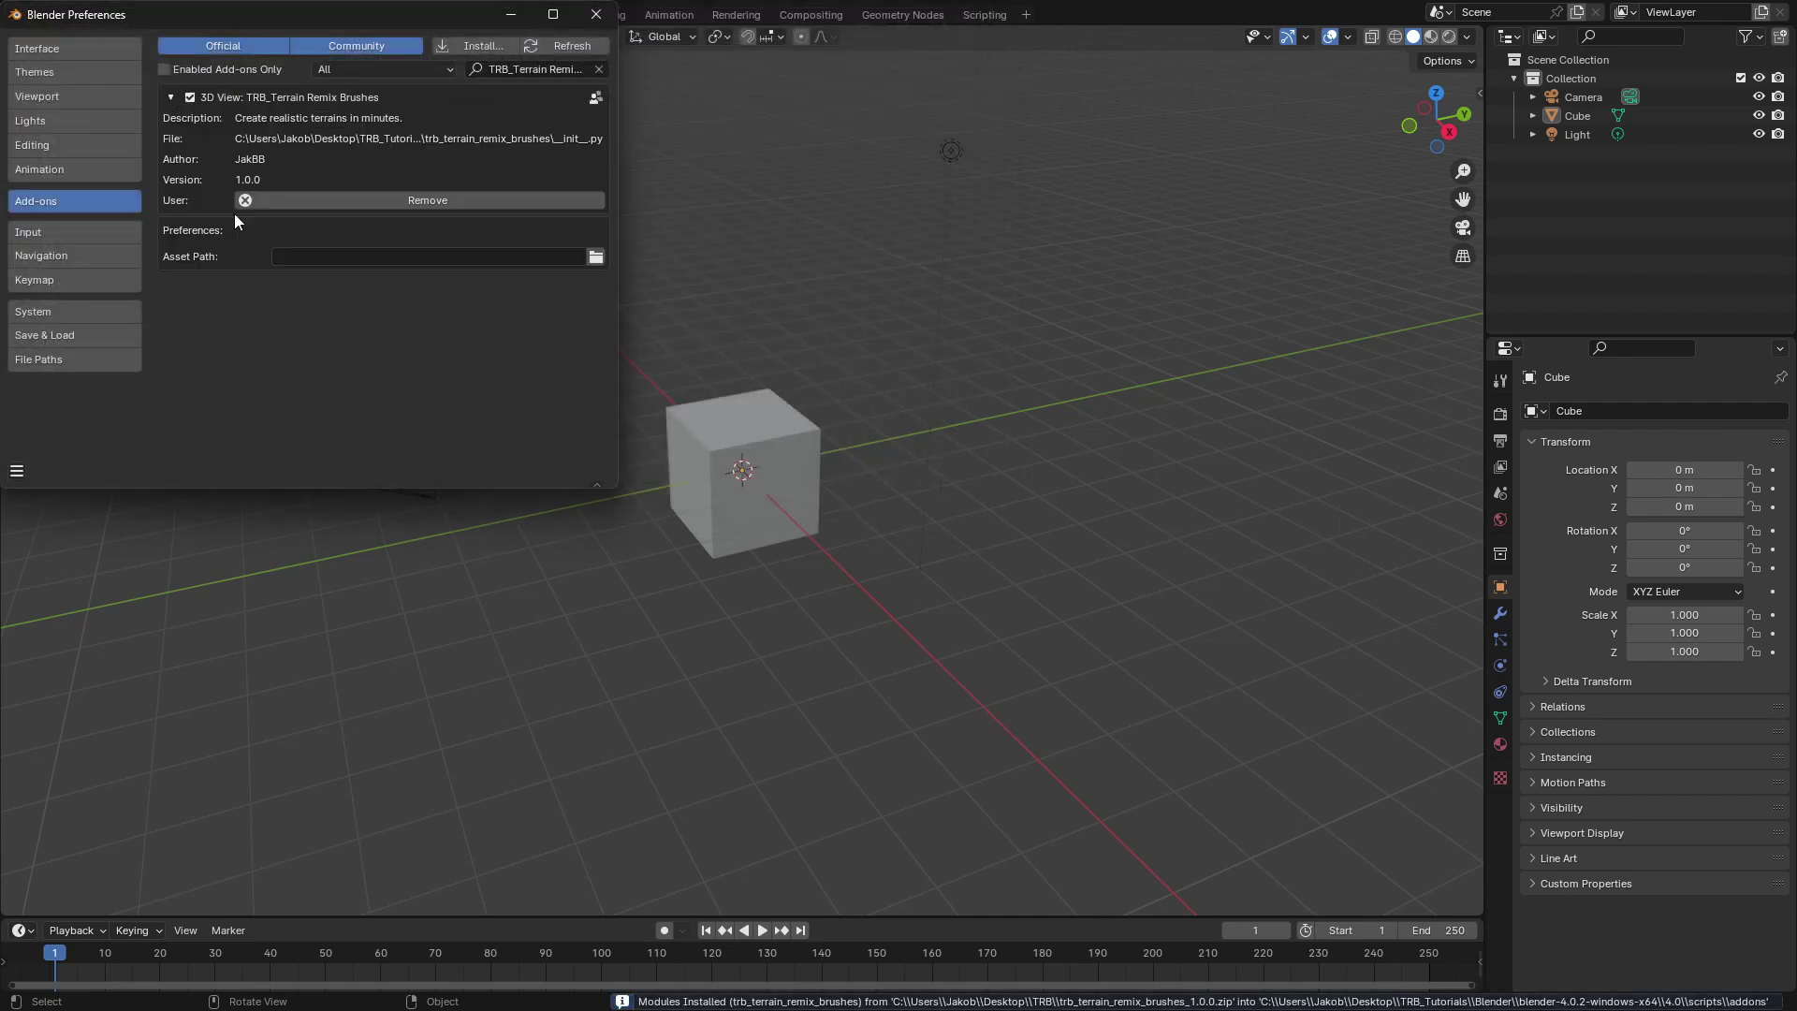
{"action": "left_click", "coordinate": [596, 256]}
{"action": "left_click", "coordinate": [54, 477]}
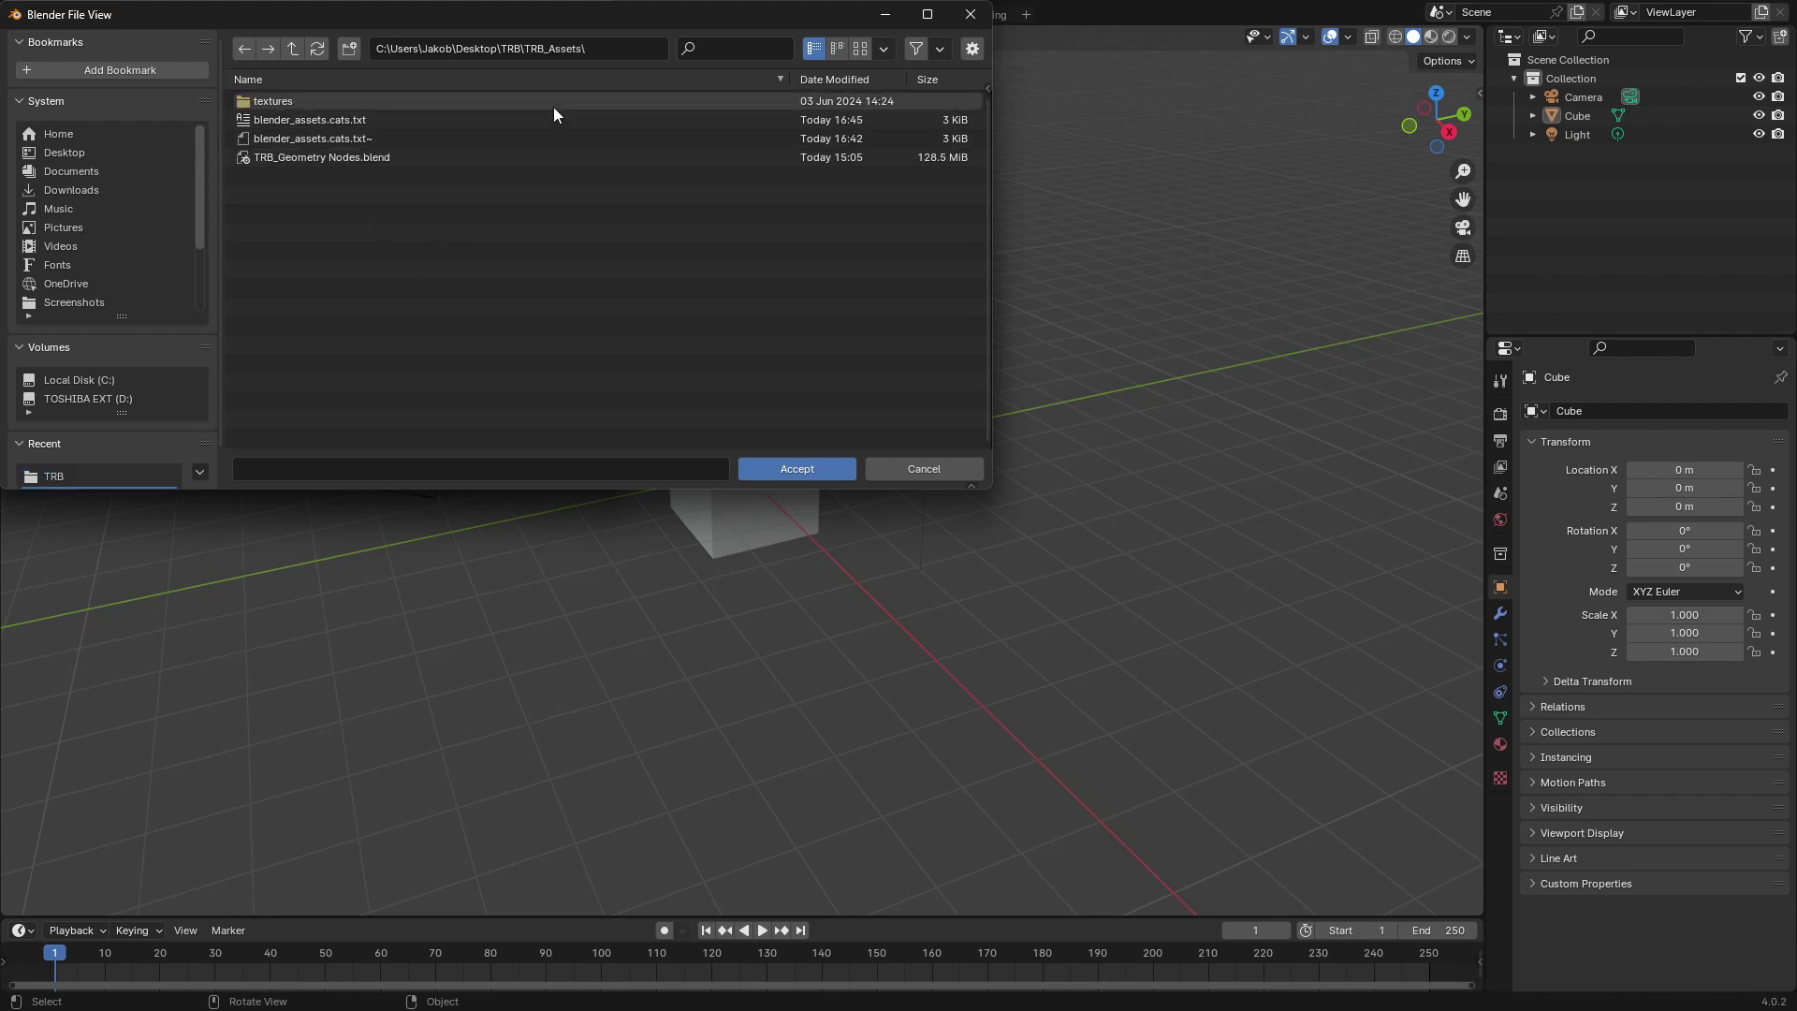
{"action": "left_click", "coordinate": [758, 469]}
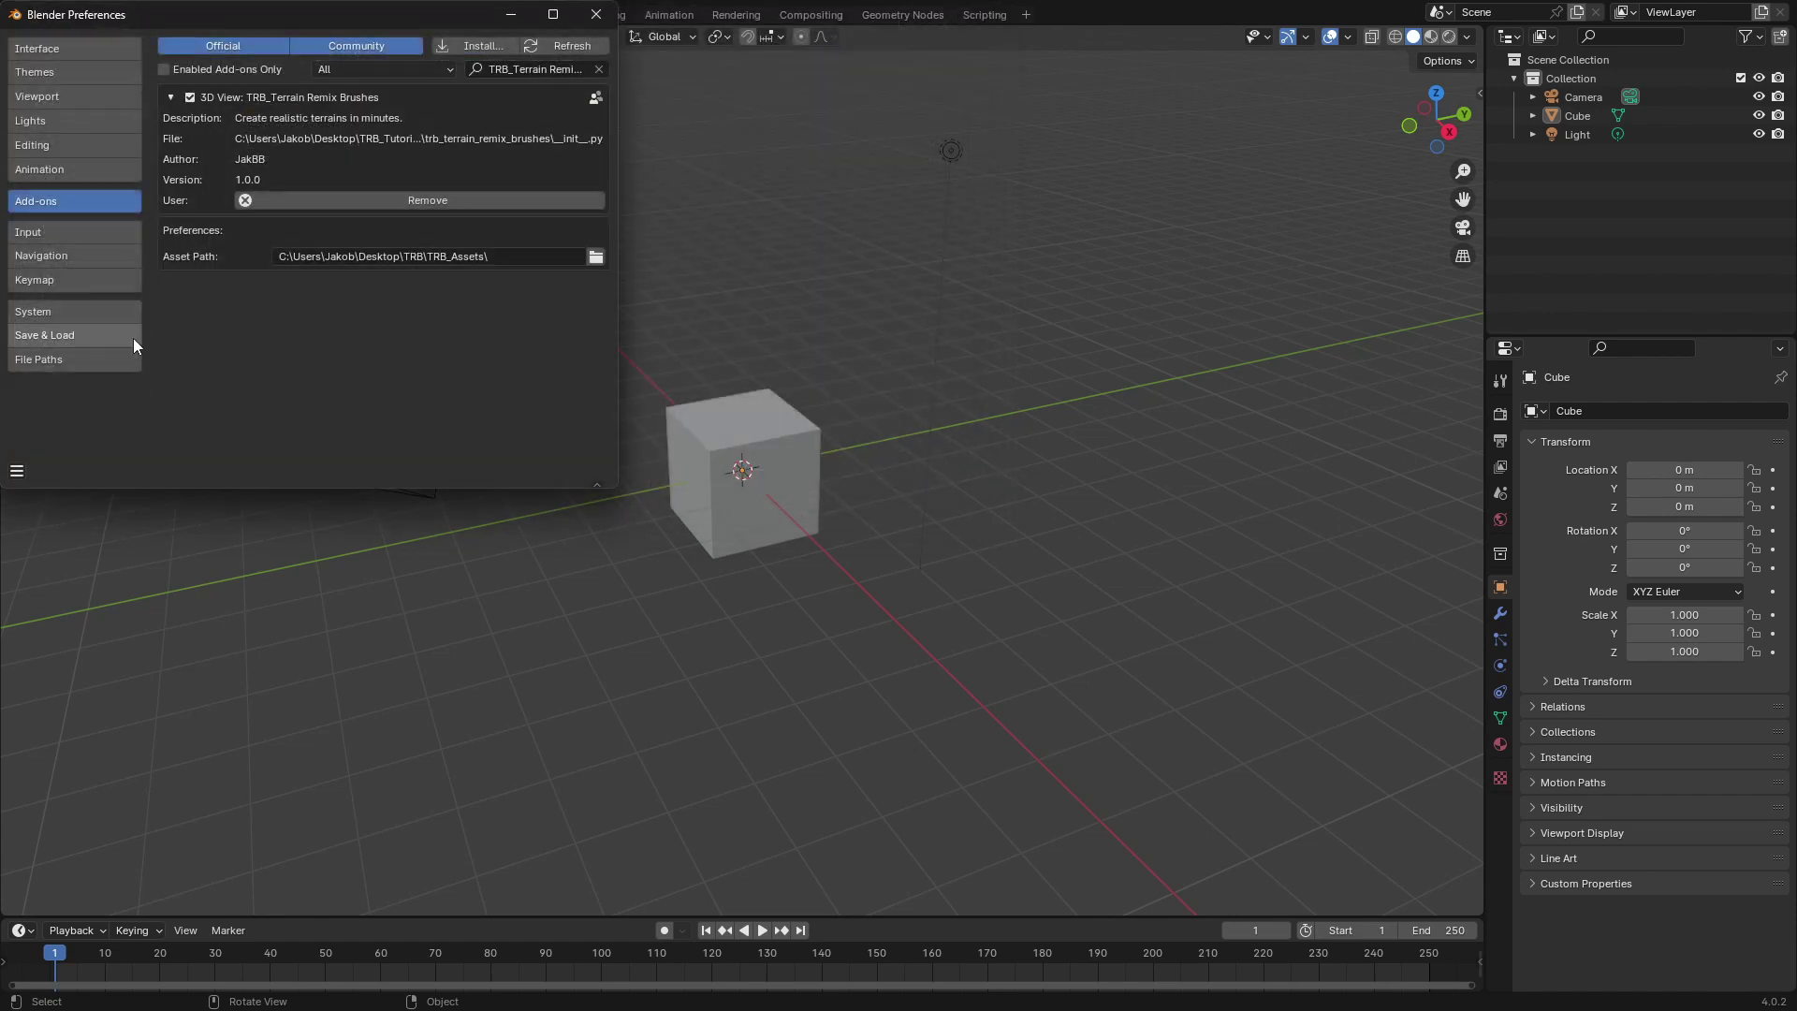
Add TRB_Assets as a File Paths asset library, then close Preferences.
{"action": "left_click", "coordinate": [44, 361]}
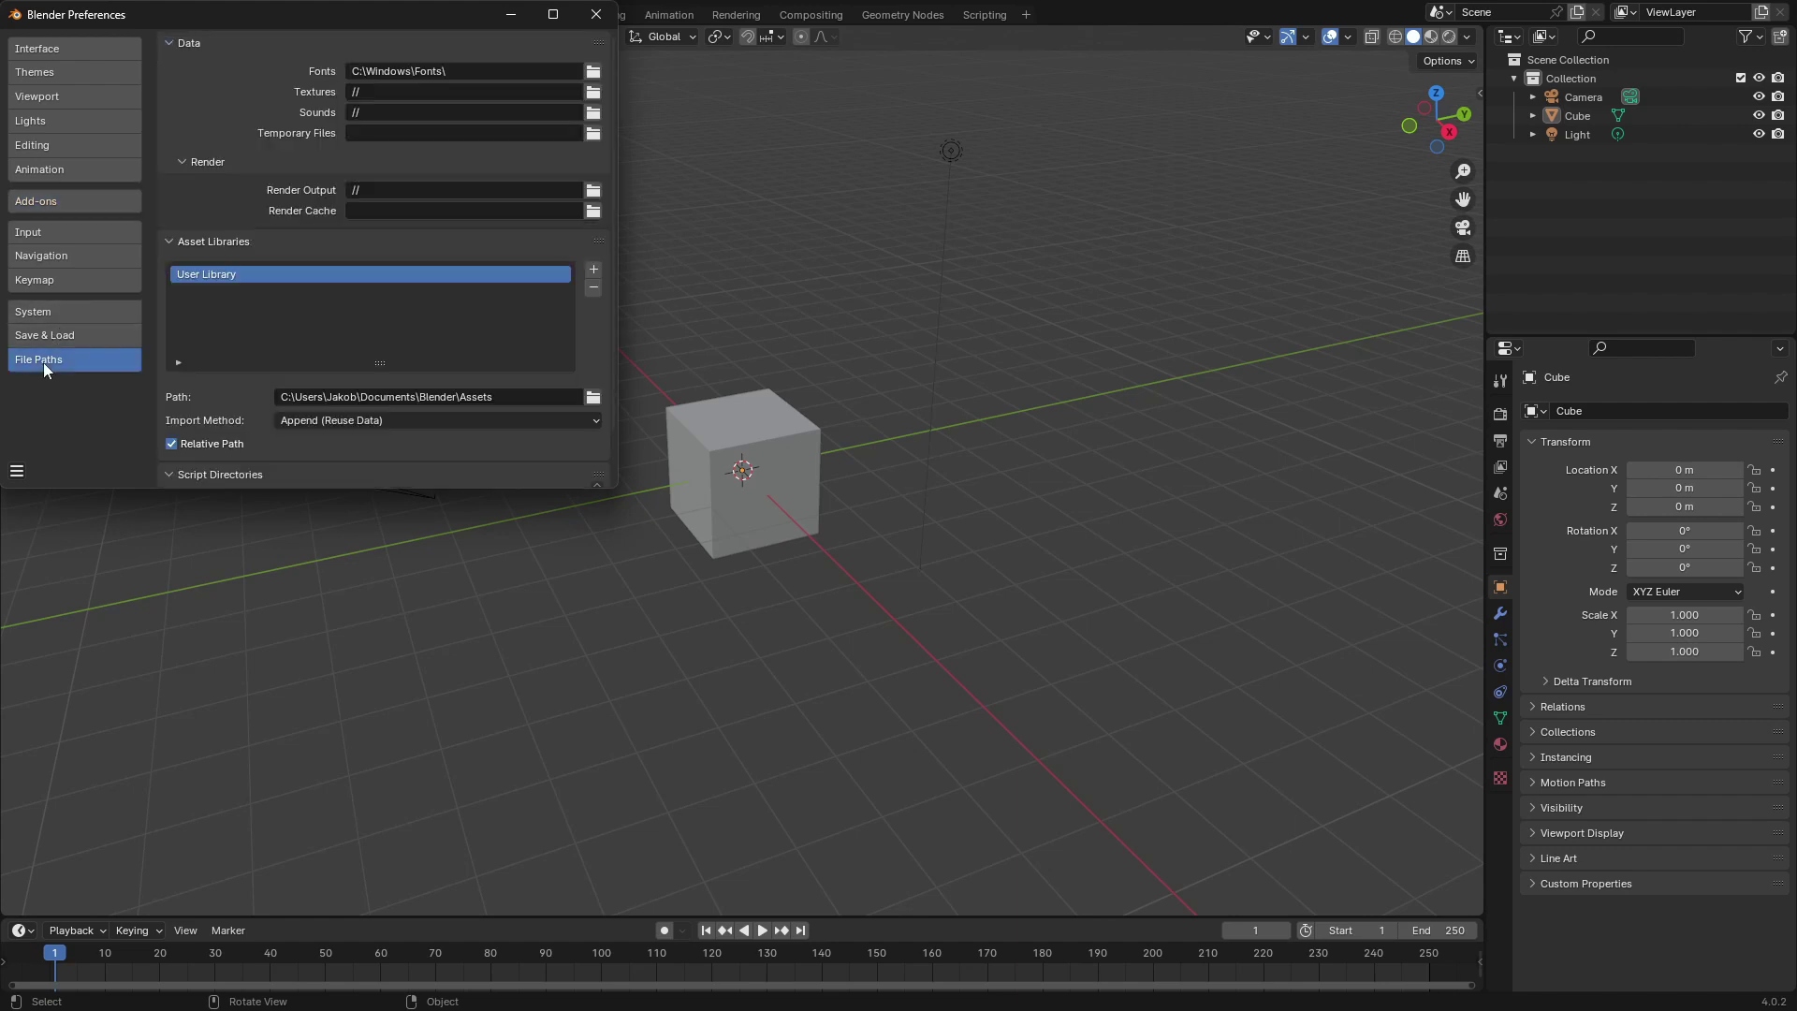
{"action": "left_click", "coordinate": [594, 268]}
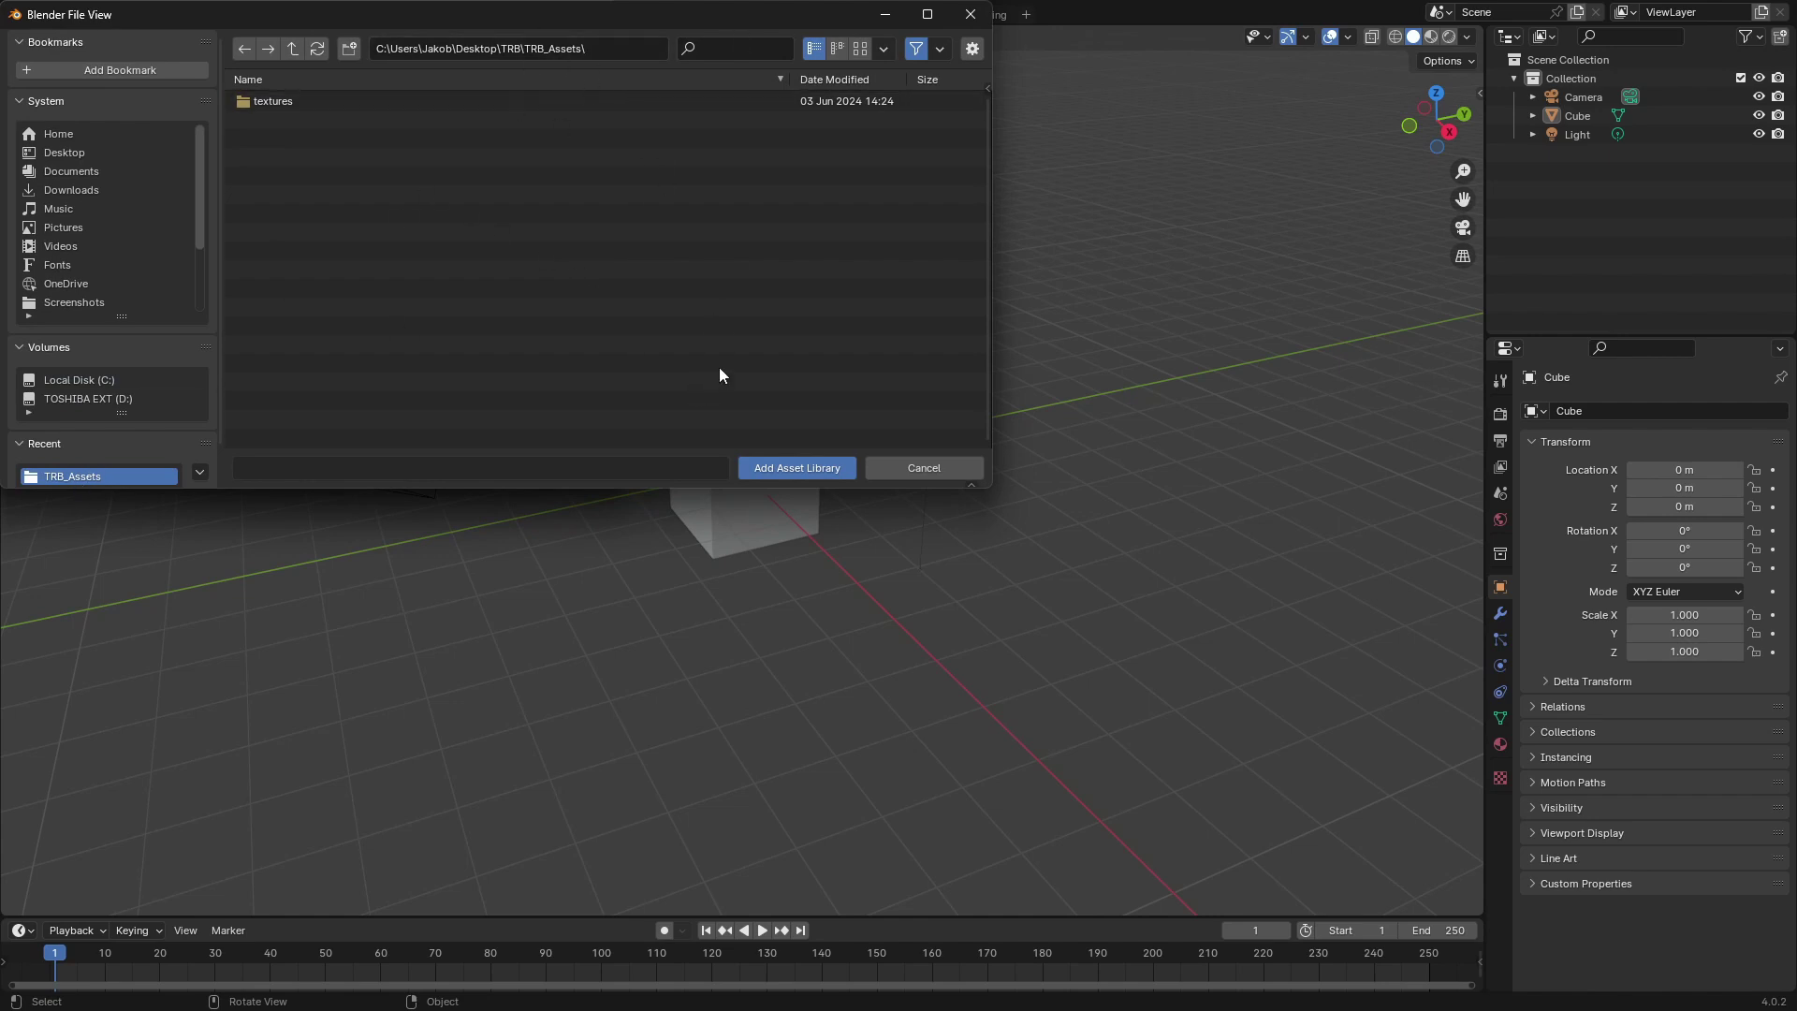
{"action": "left_click", "coordinate": [786, 468]}
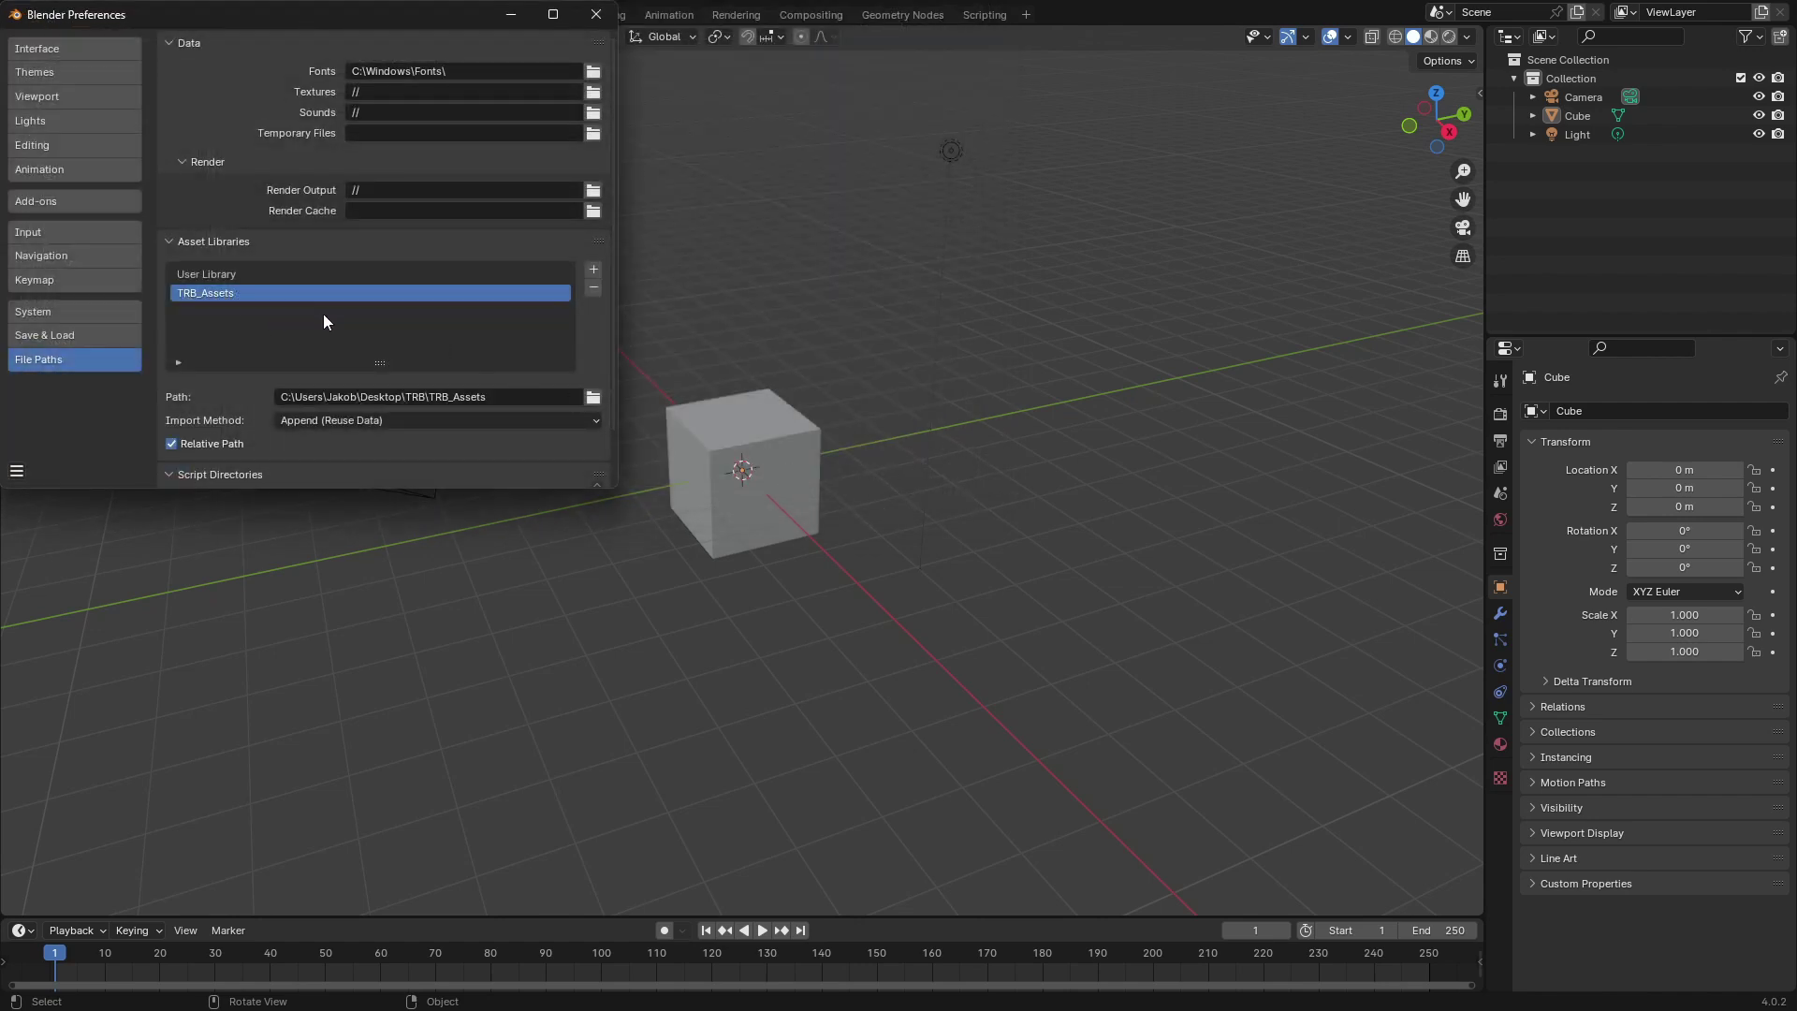
{"action": "left_click", "coordinate": [596, 16]}
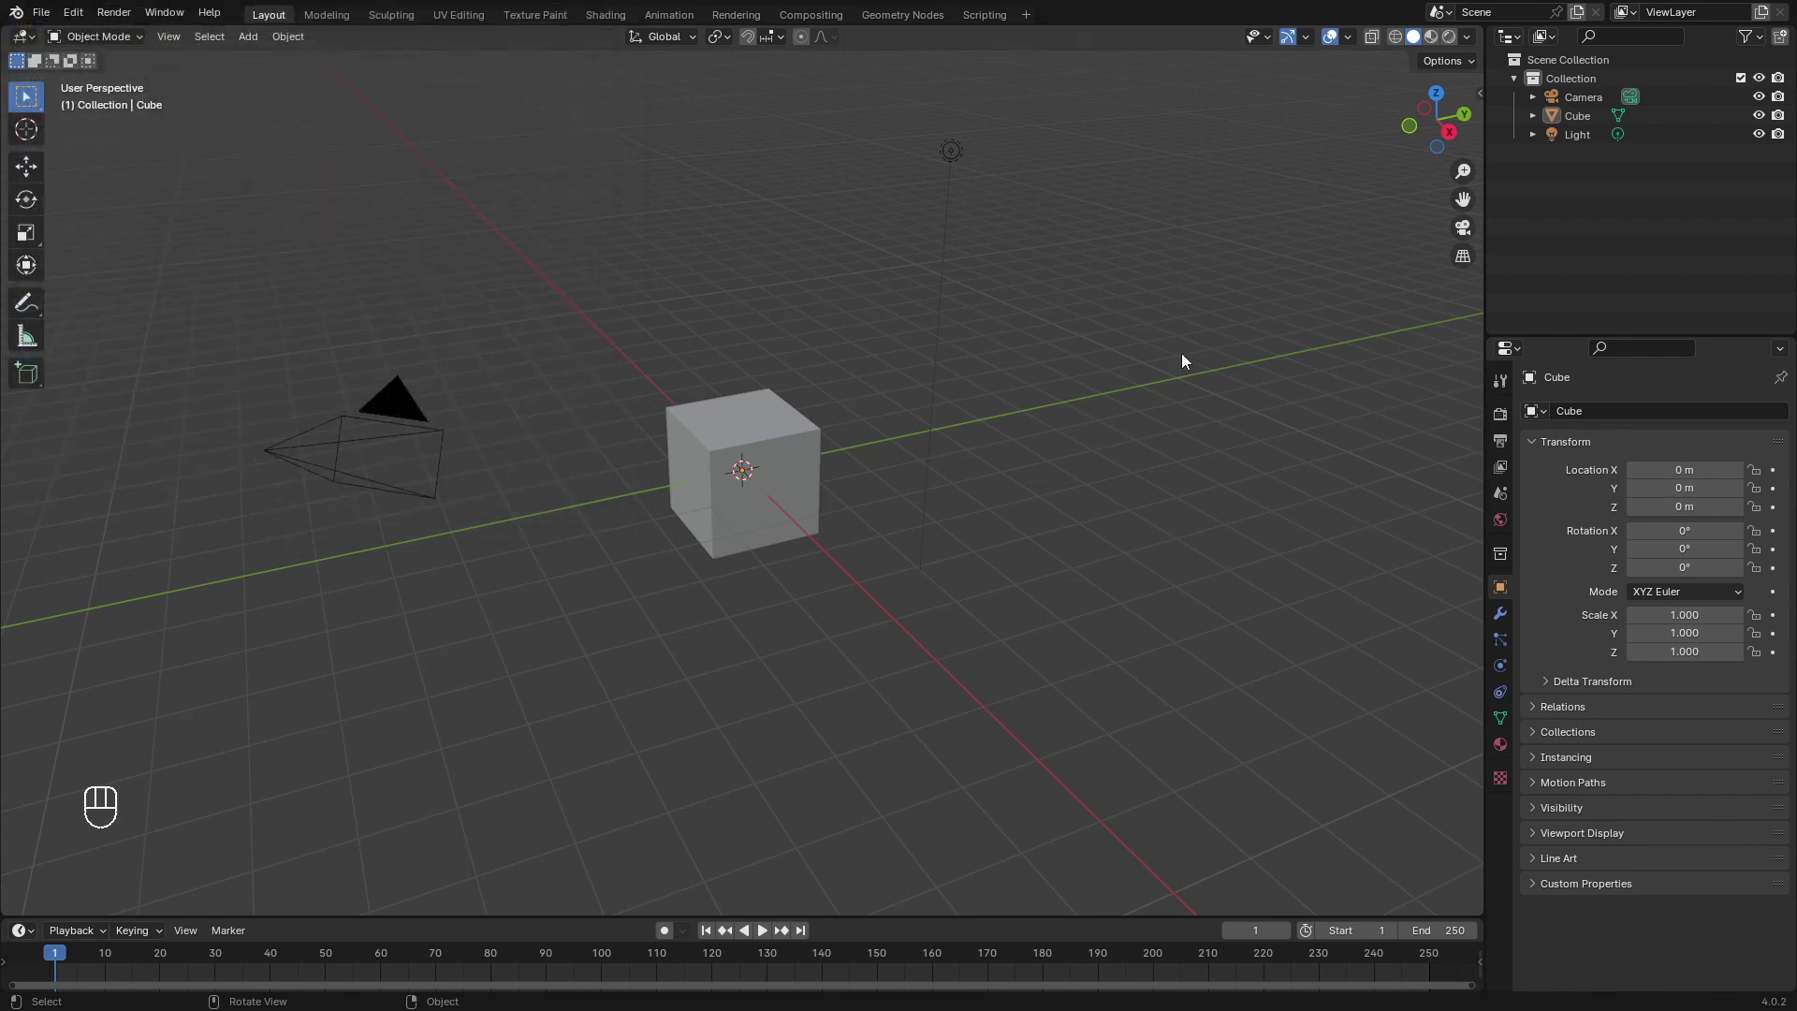
Delete the default camera, cube and light from the Outliner.
{"action": "left_click", "coordinate": [1579, 96]}
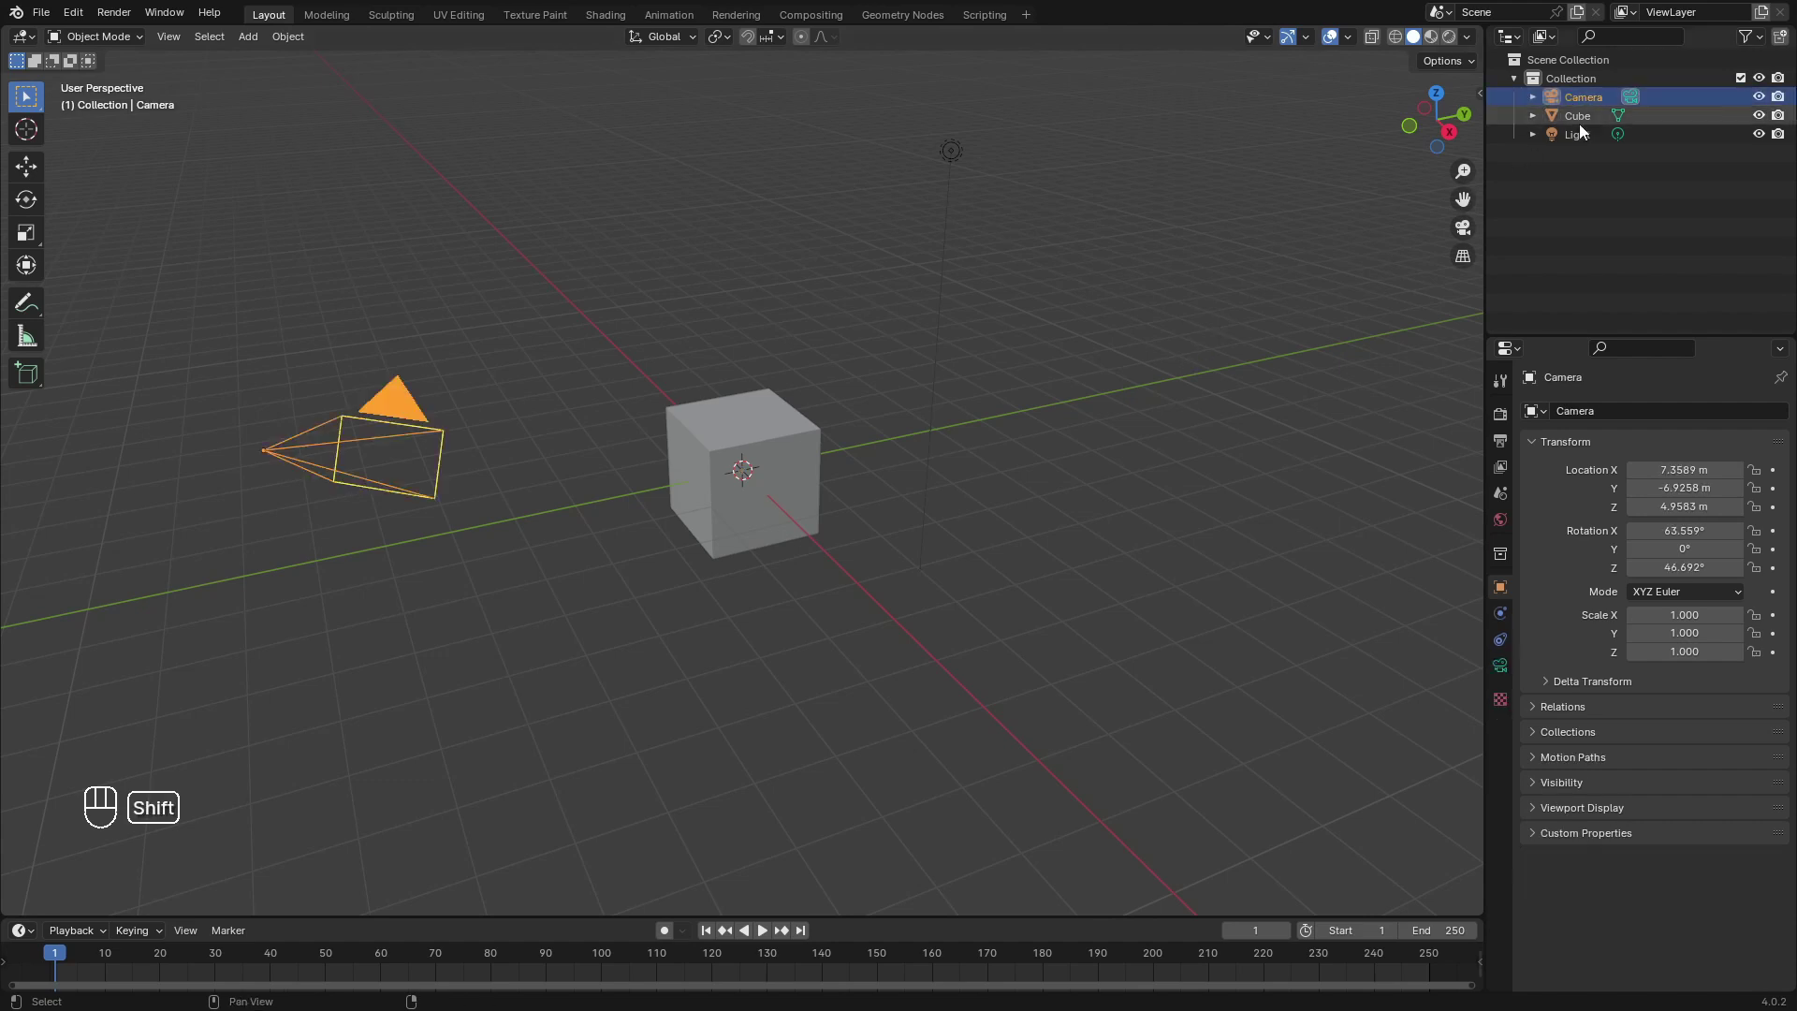
{"action": "left_click", "coordinate": [1578, 124], "text": "shift"}
{"action": "key", "text": "Delete"}
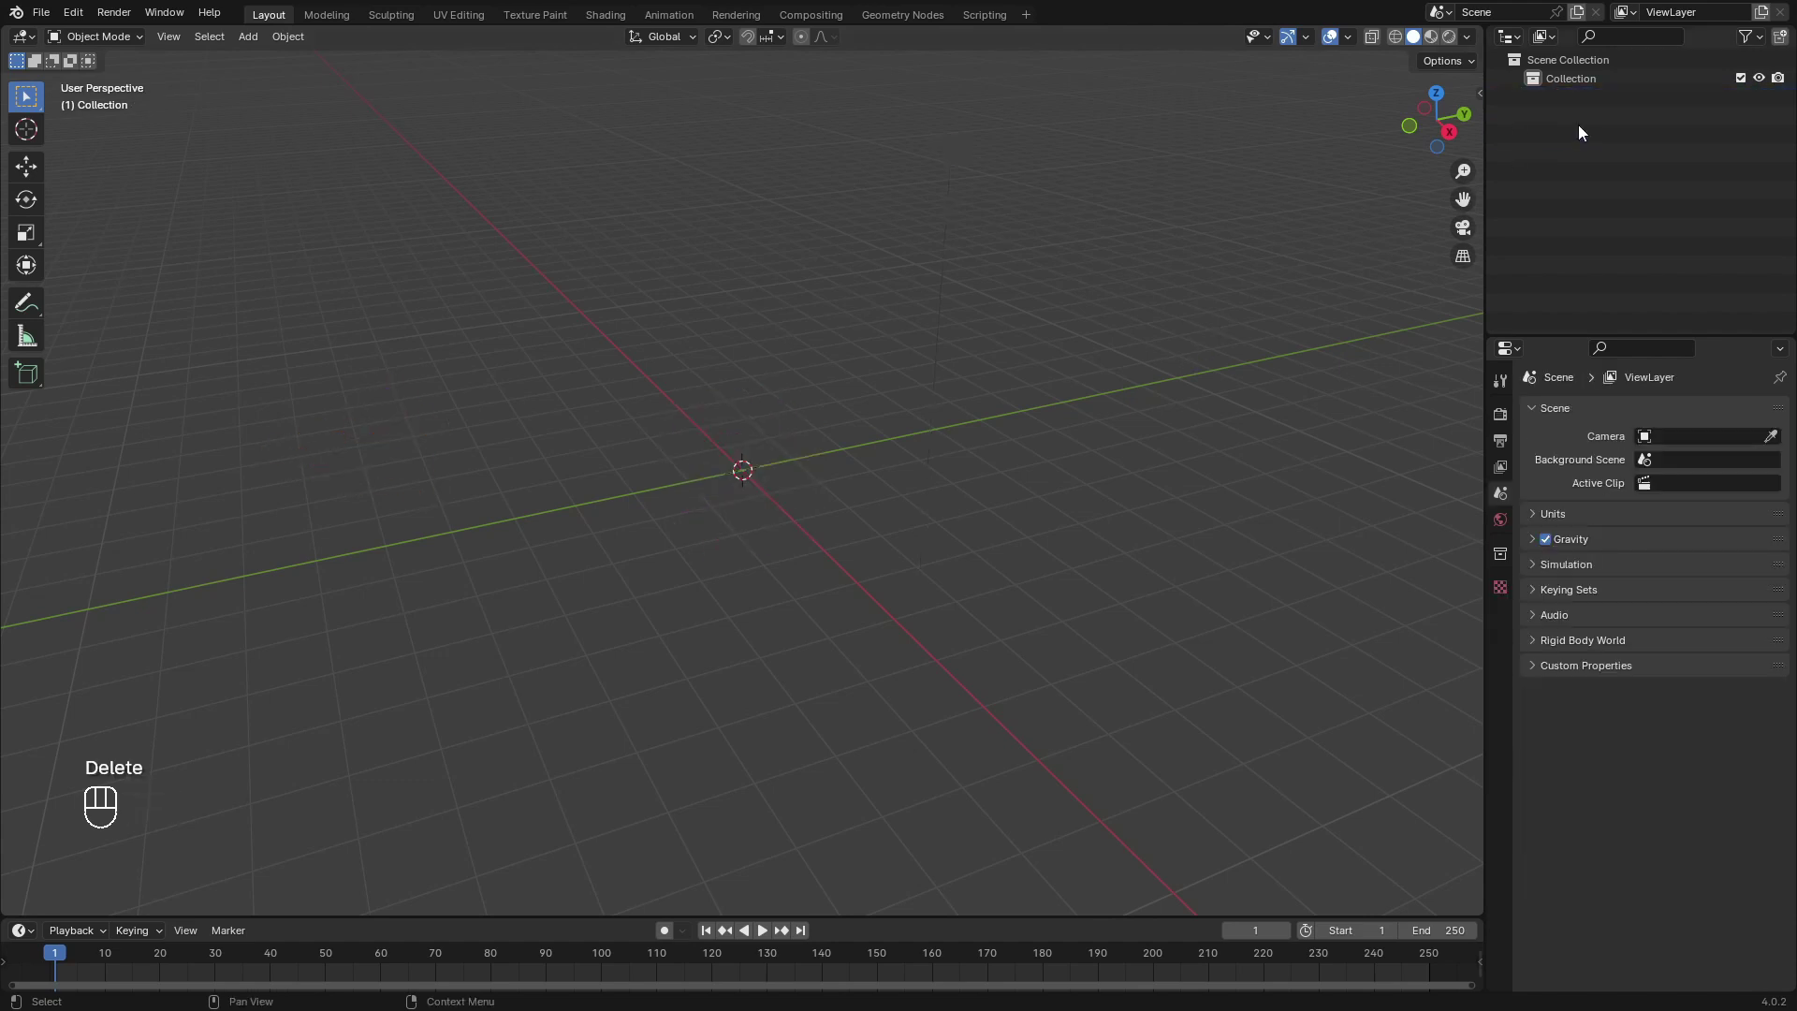
Close the timeline area and show the viewport sidebar.
{"action": "right_click", "coordinate": [799, 936]}
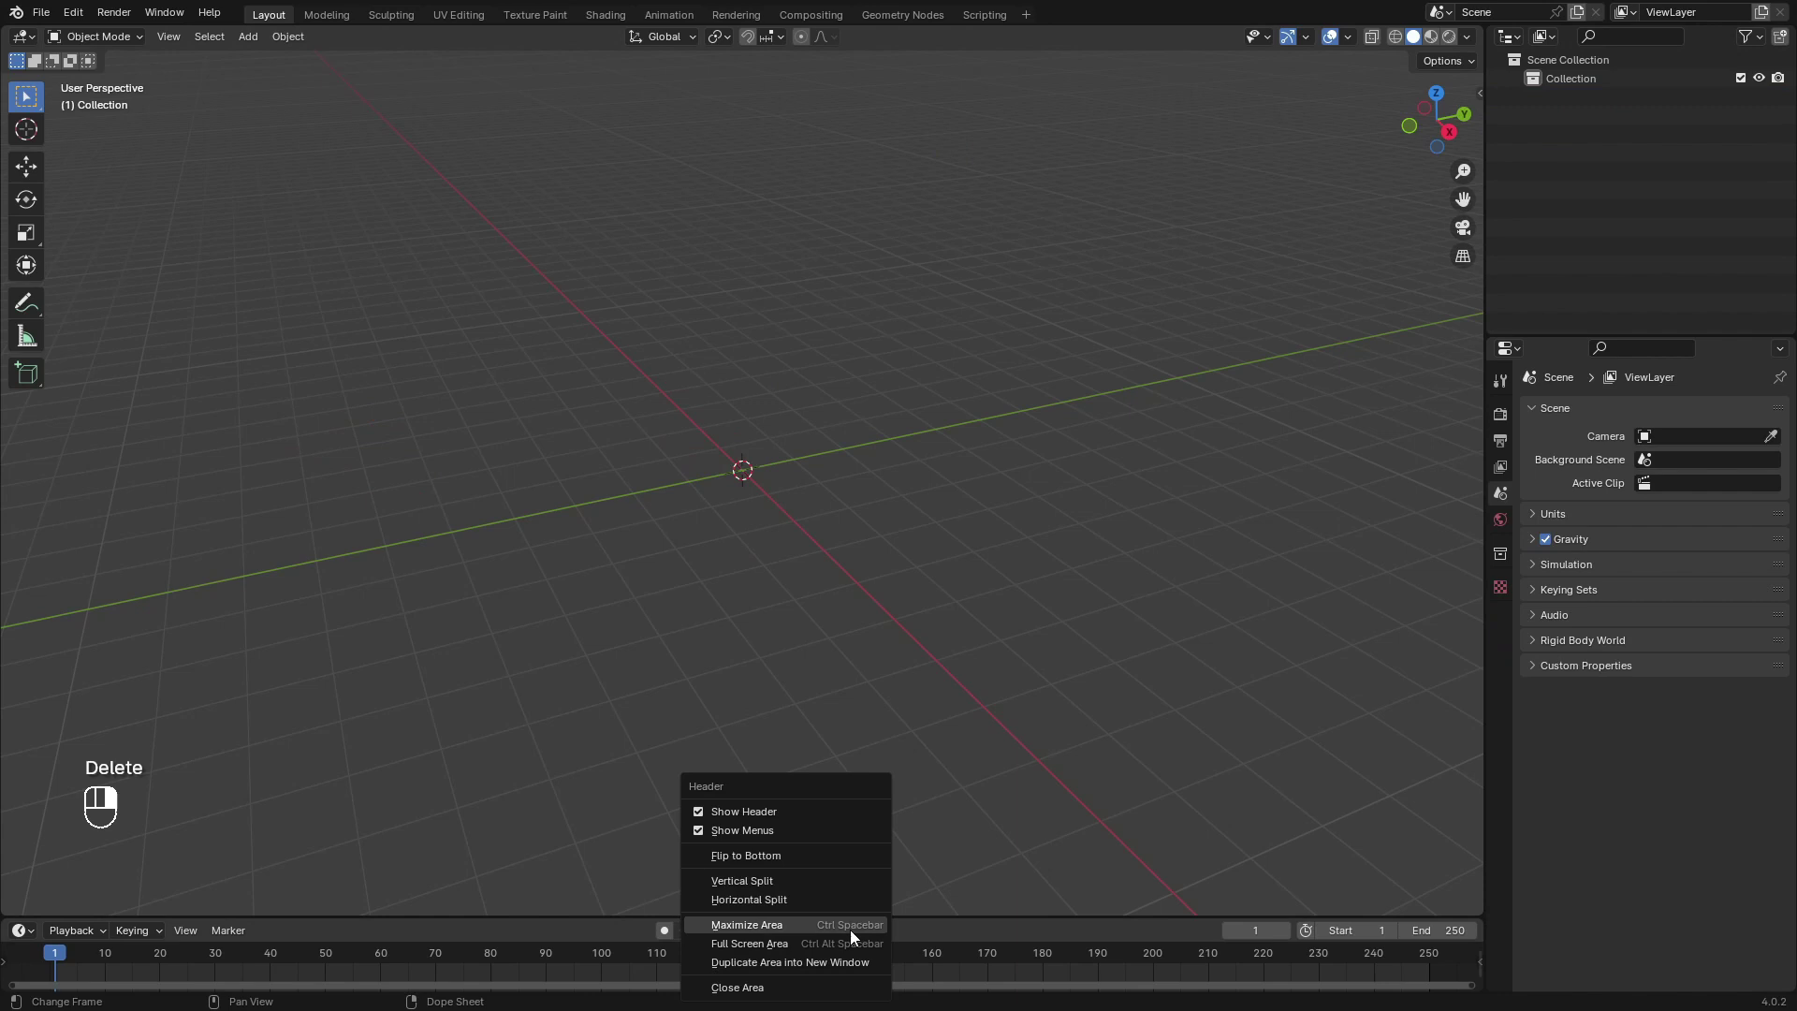
{"action": "left_click", "coordinate": [796, 979]}
{"action": "key", "text": "n"}
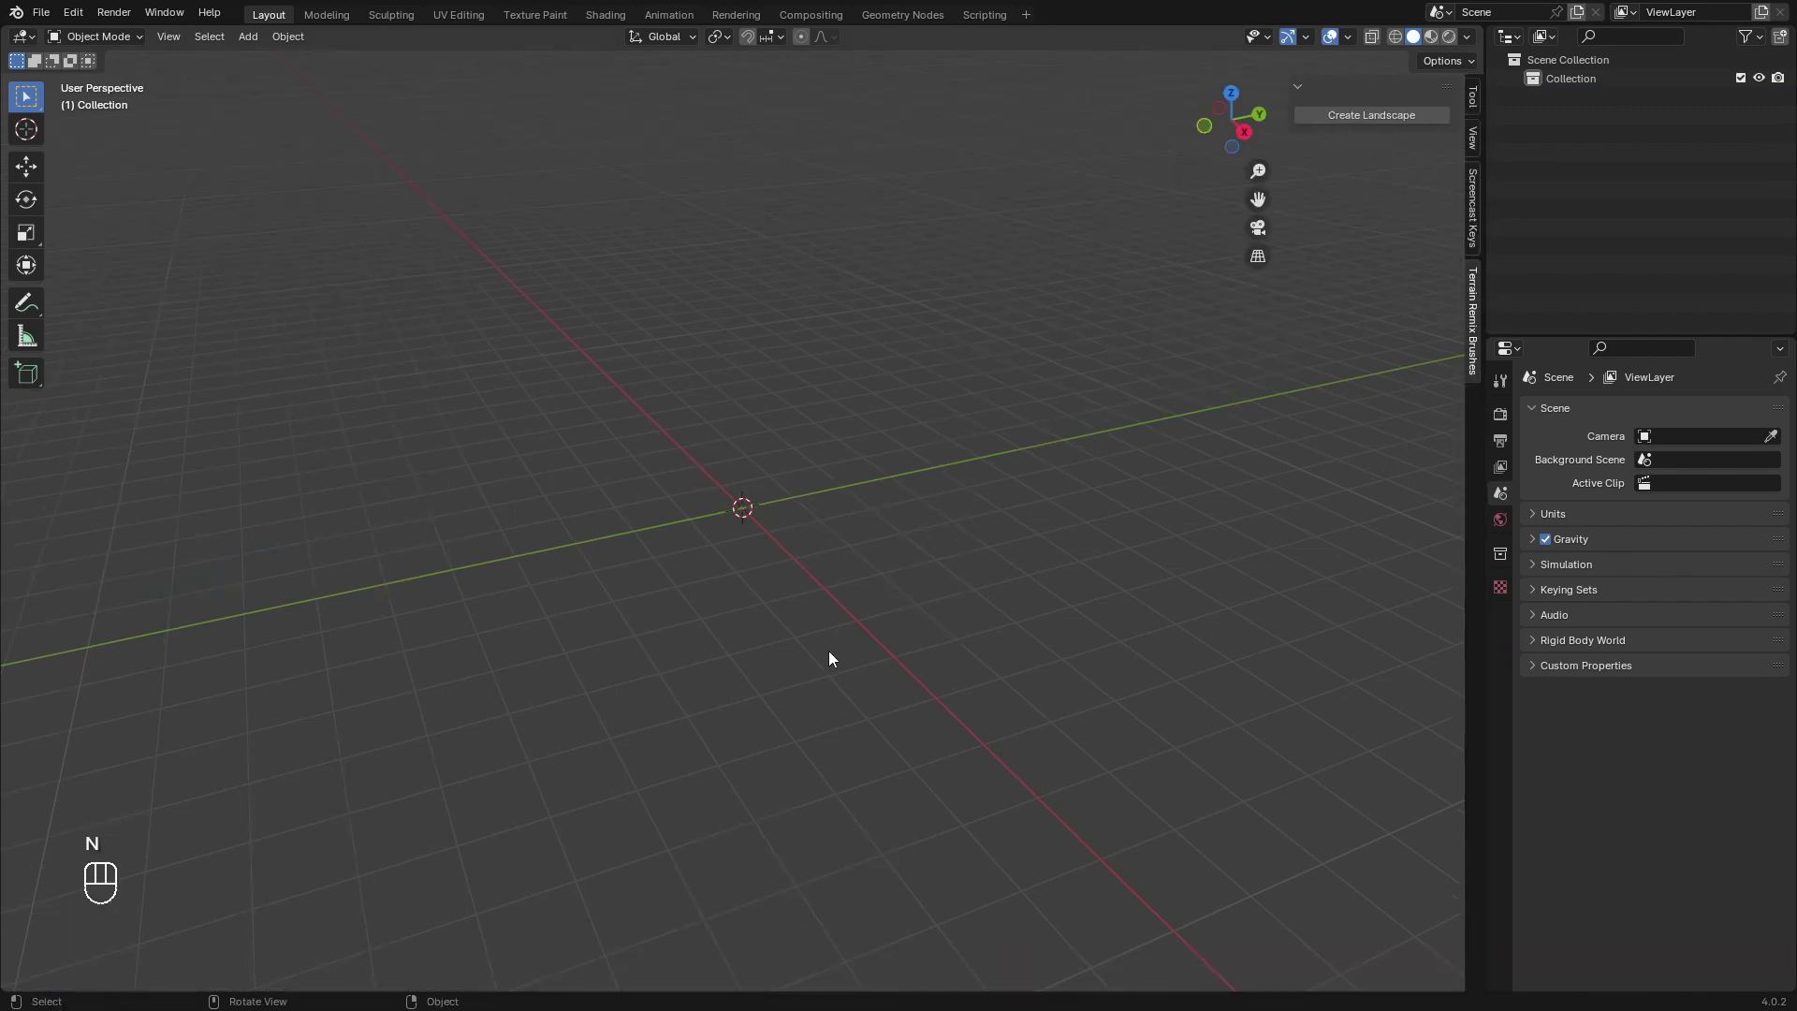
Create the TRB_Landscape plane, set view Clip End to 10000 m, and return to Terrain Remix Brushes.
{"action": "left_click", "coordinate": [1363, 116]}
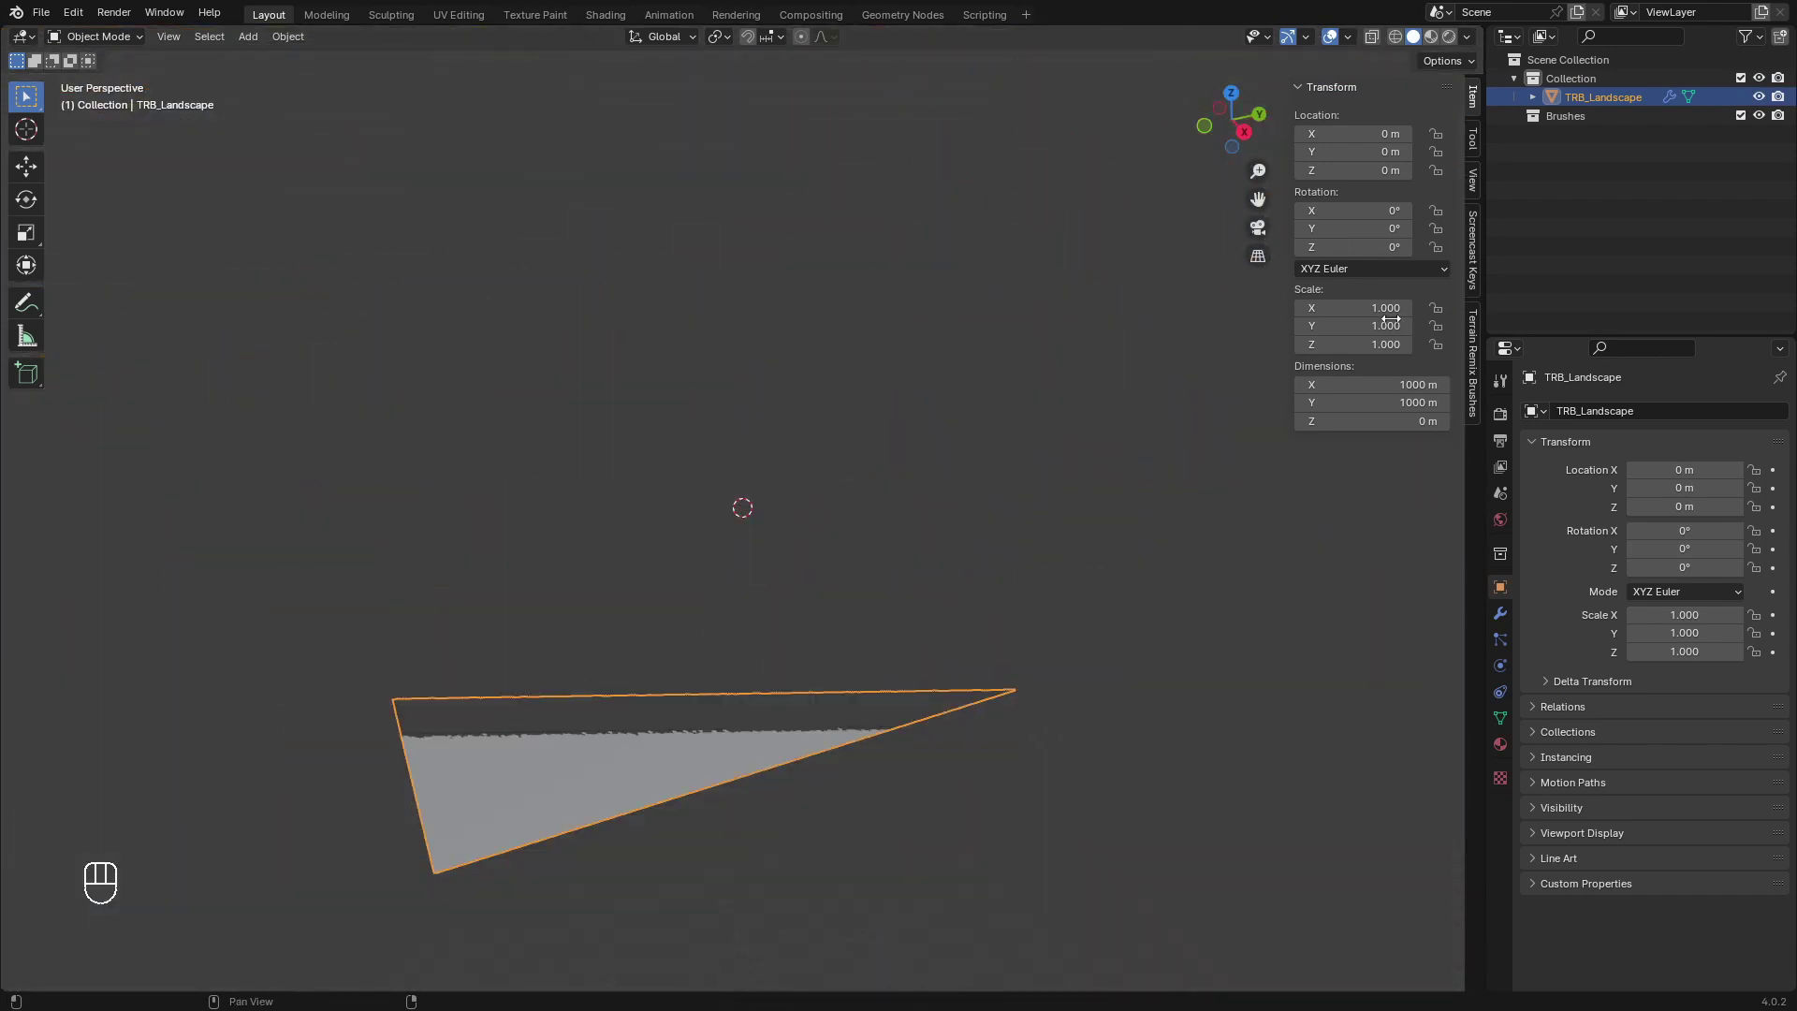
{"action": "left_click", "coordinate": [1473, 180]}
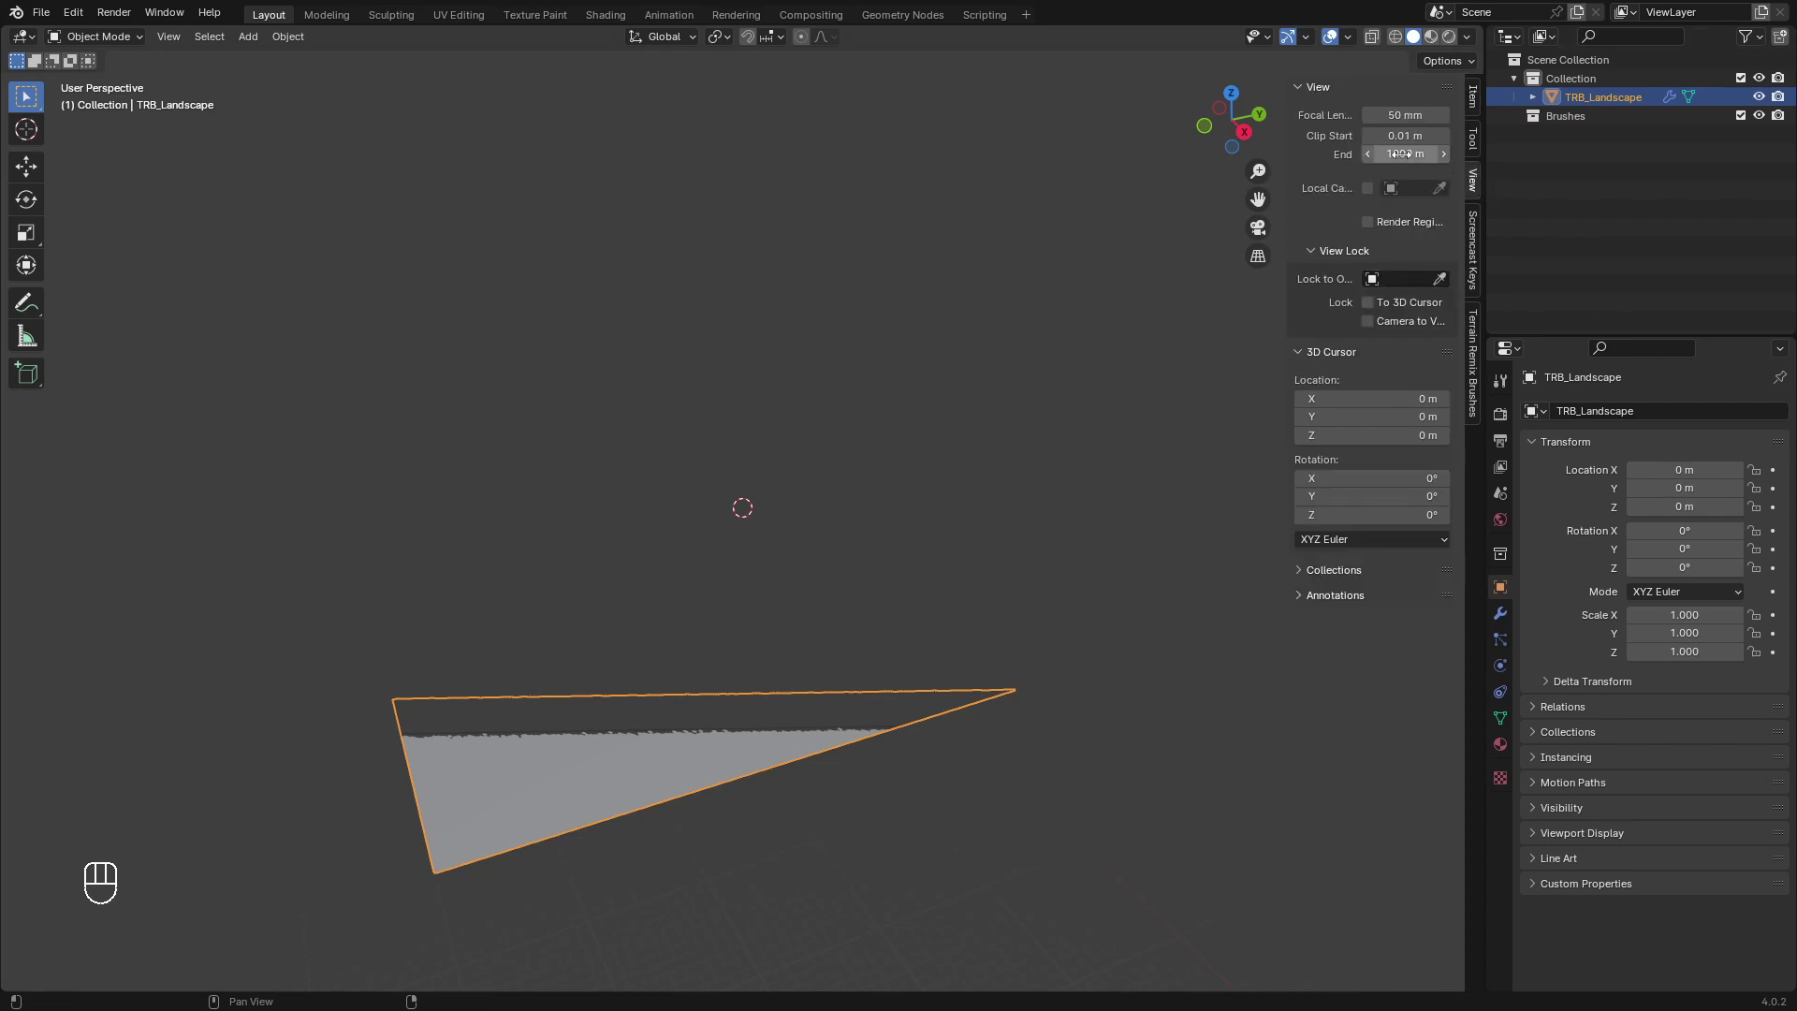
{"action": "left_click", "coordinate": [1422, 159]}
{"action": "type", "text": "0"}
{"action": "key", "text": "Return"}
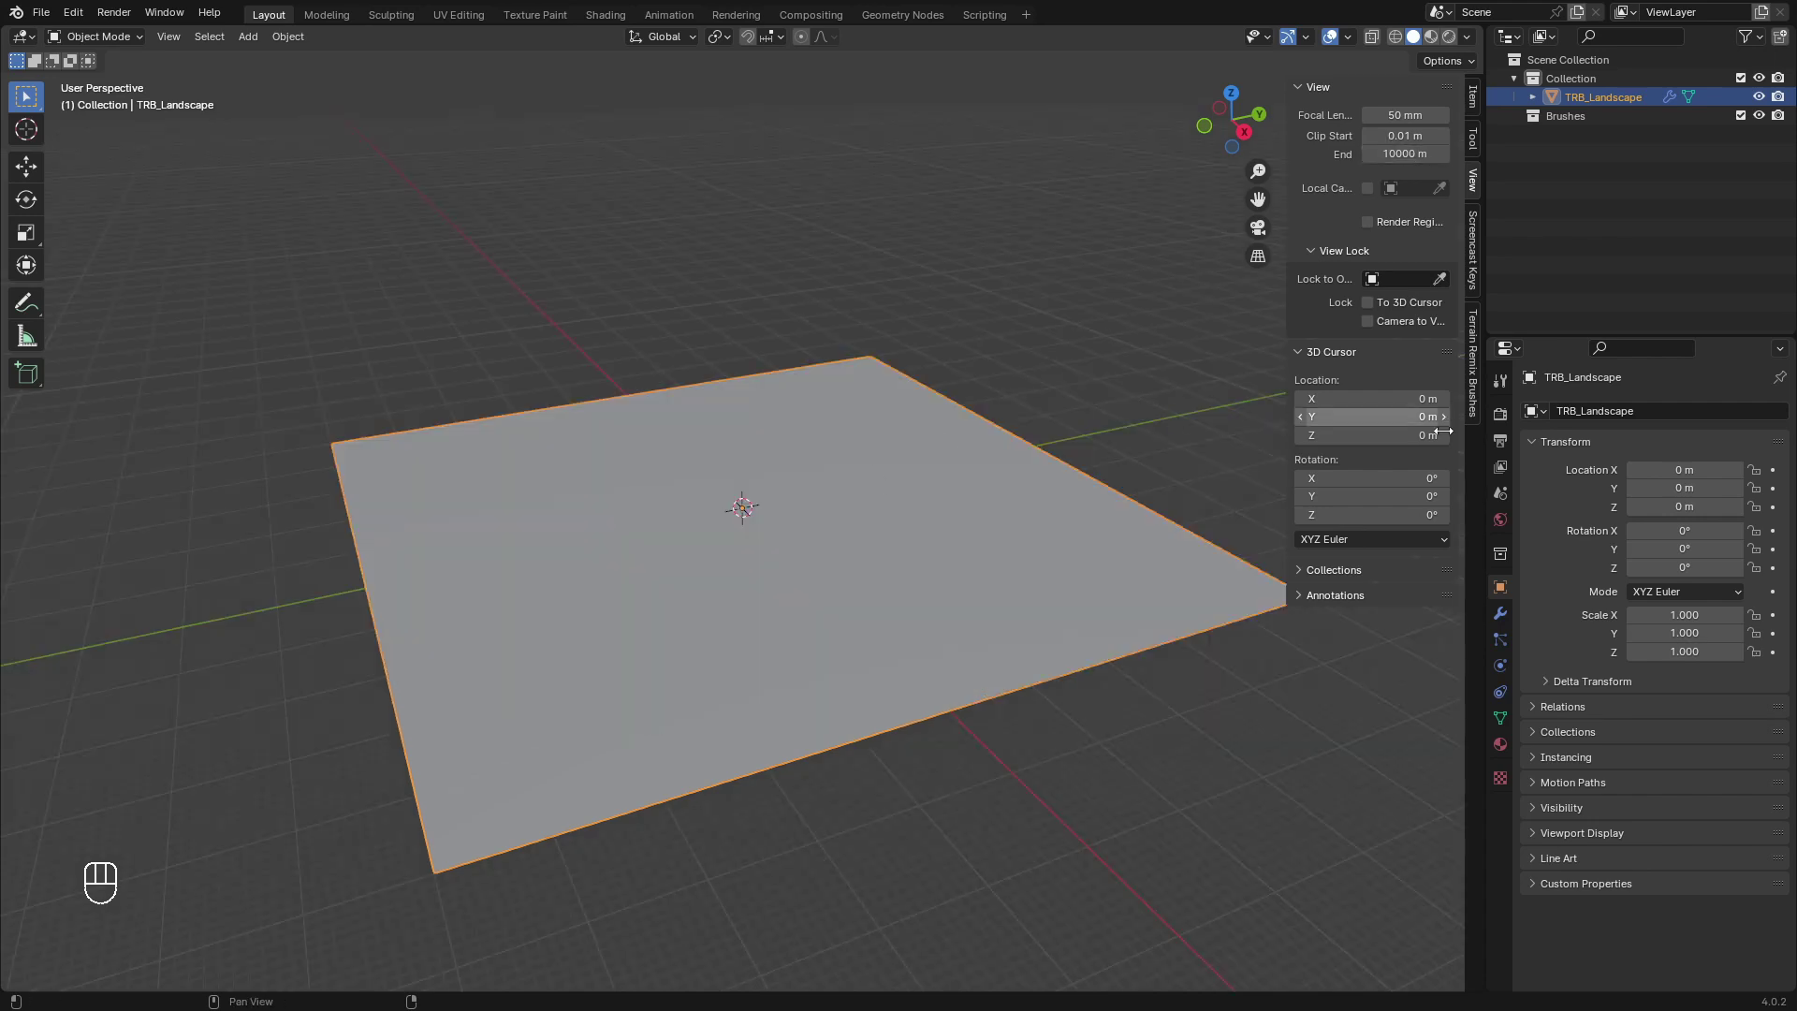
{"action": "left_click", "coordinate": [1469, 360]}
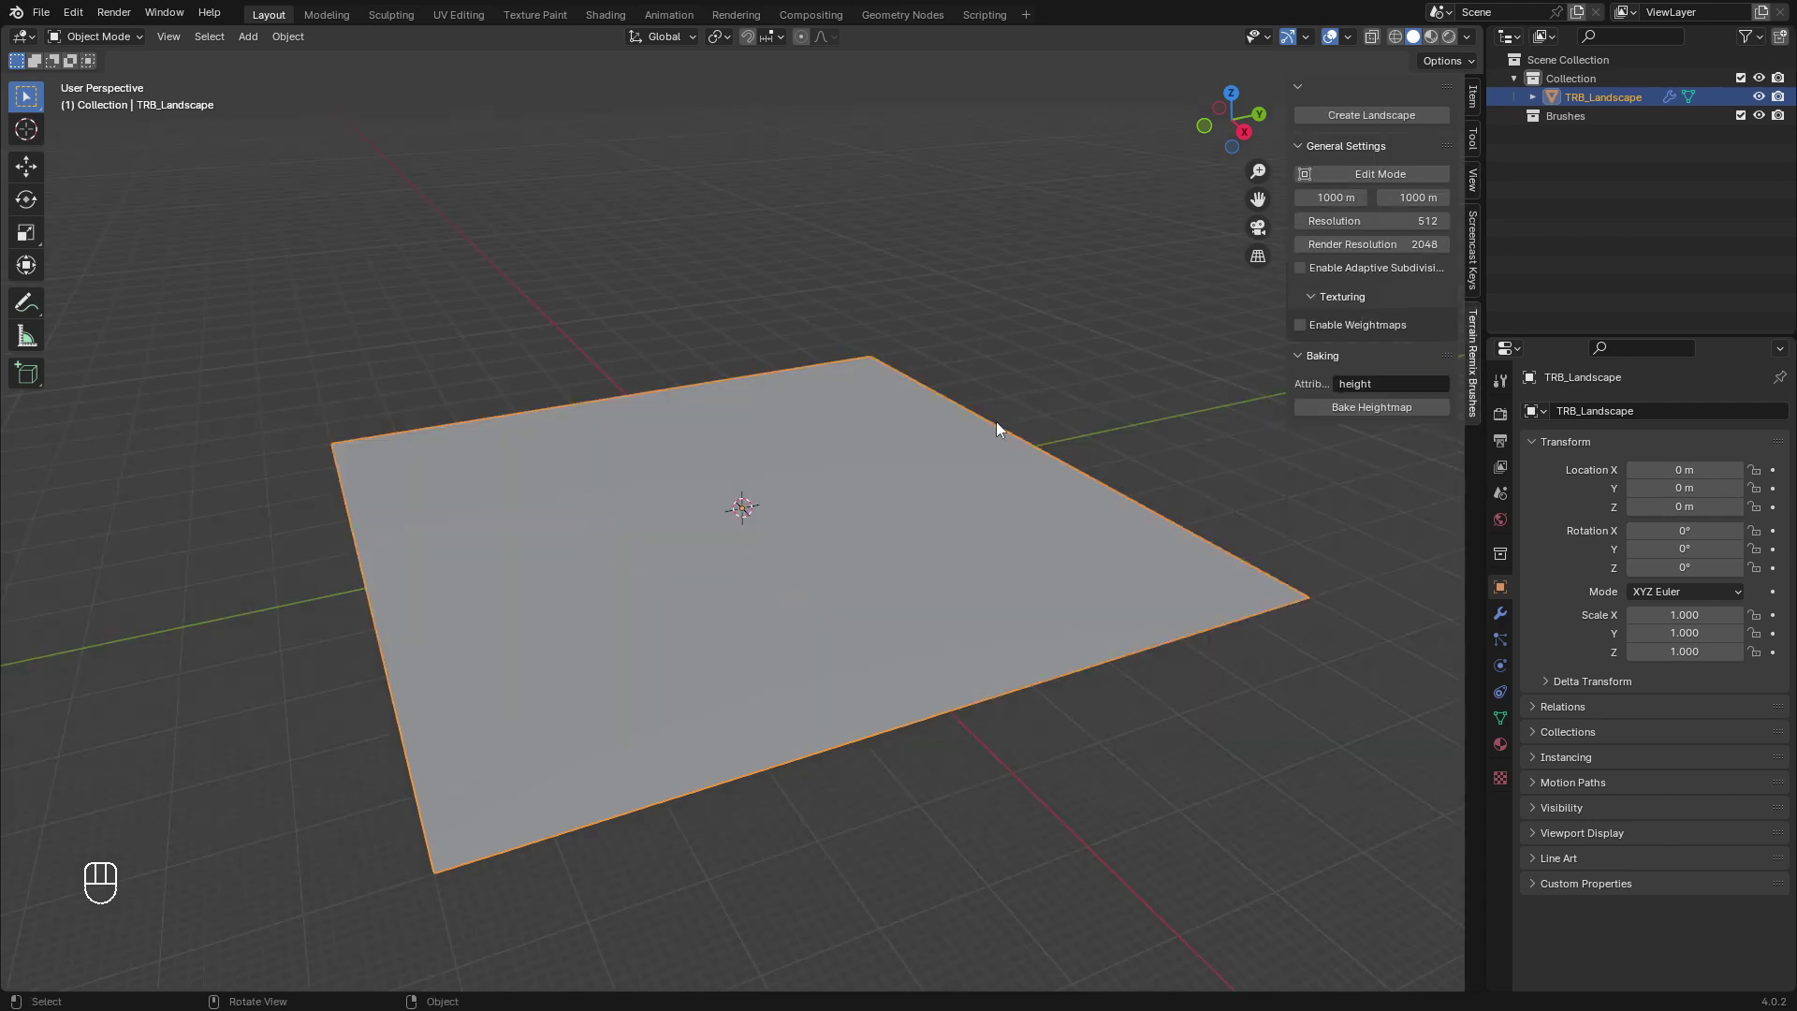
{"action": "mouse_move", "coordinate": [995, 409]}
{"action": "middle_mouse_down"}
{"action": "mouse_move", "coordinate": [811, 412]}
{"action": "mouse_move", "coordinate": [297, 698]}
{"action": "mouse_move", "coordinate": [596, 530]}
{"action": "middle_mouse_up"}
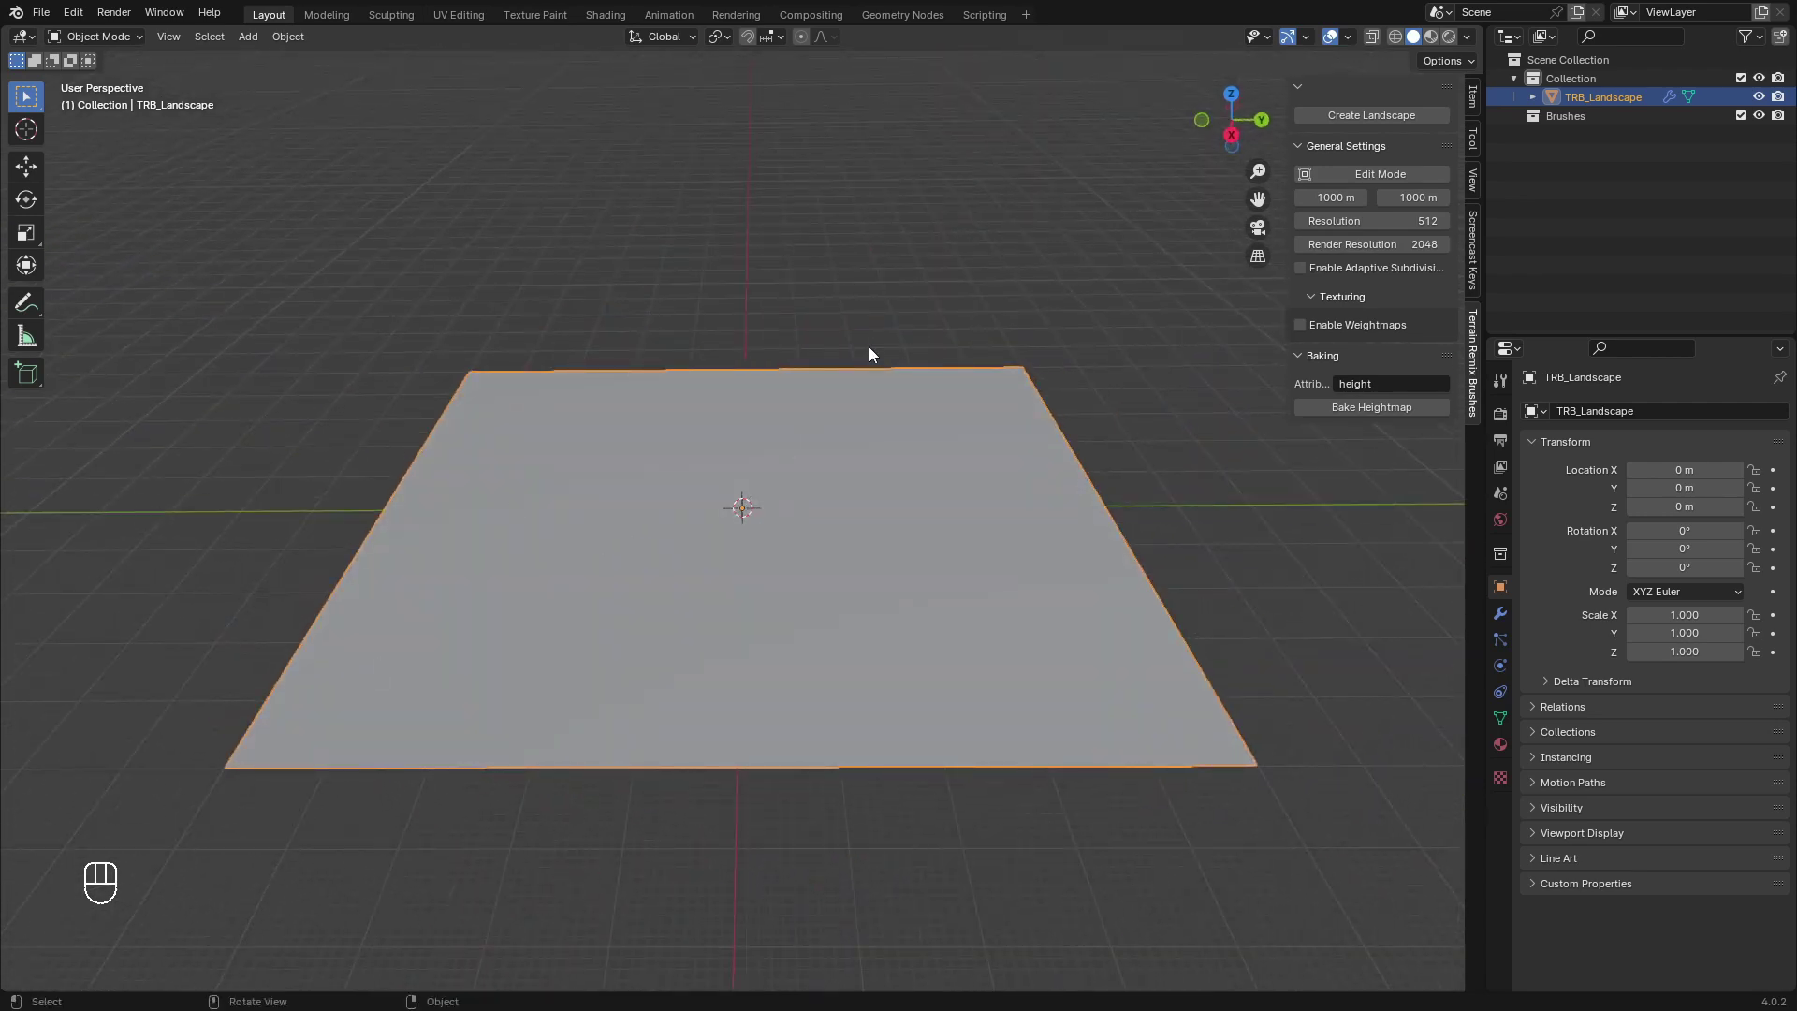
Enter landscape edit mode and browse the Brushes, Materials and Scatter catalogs.
{"action": "left_click", "coordinate": [1354, 171]}
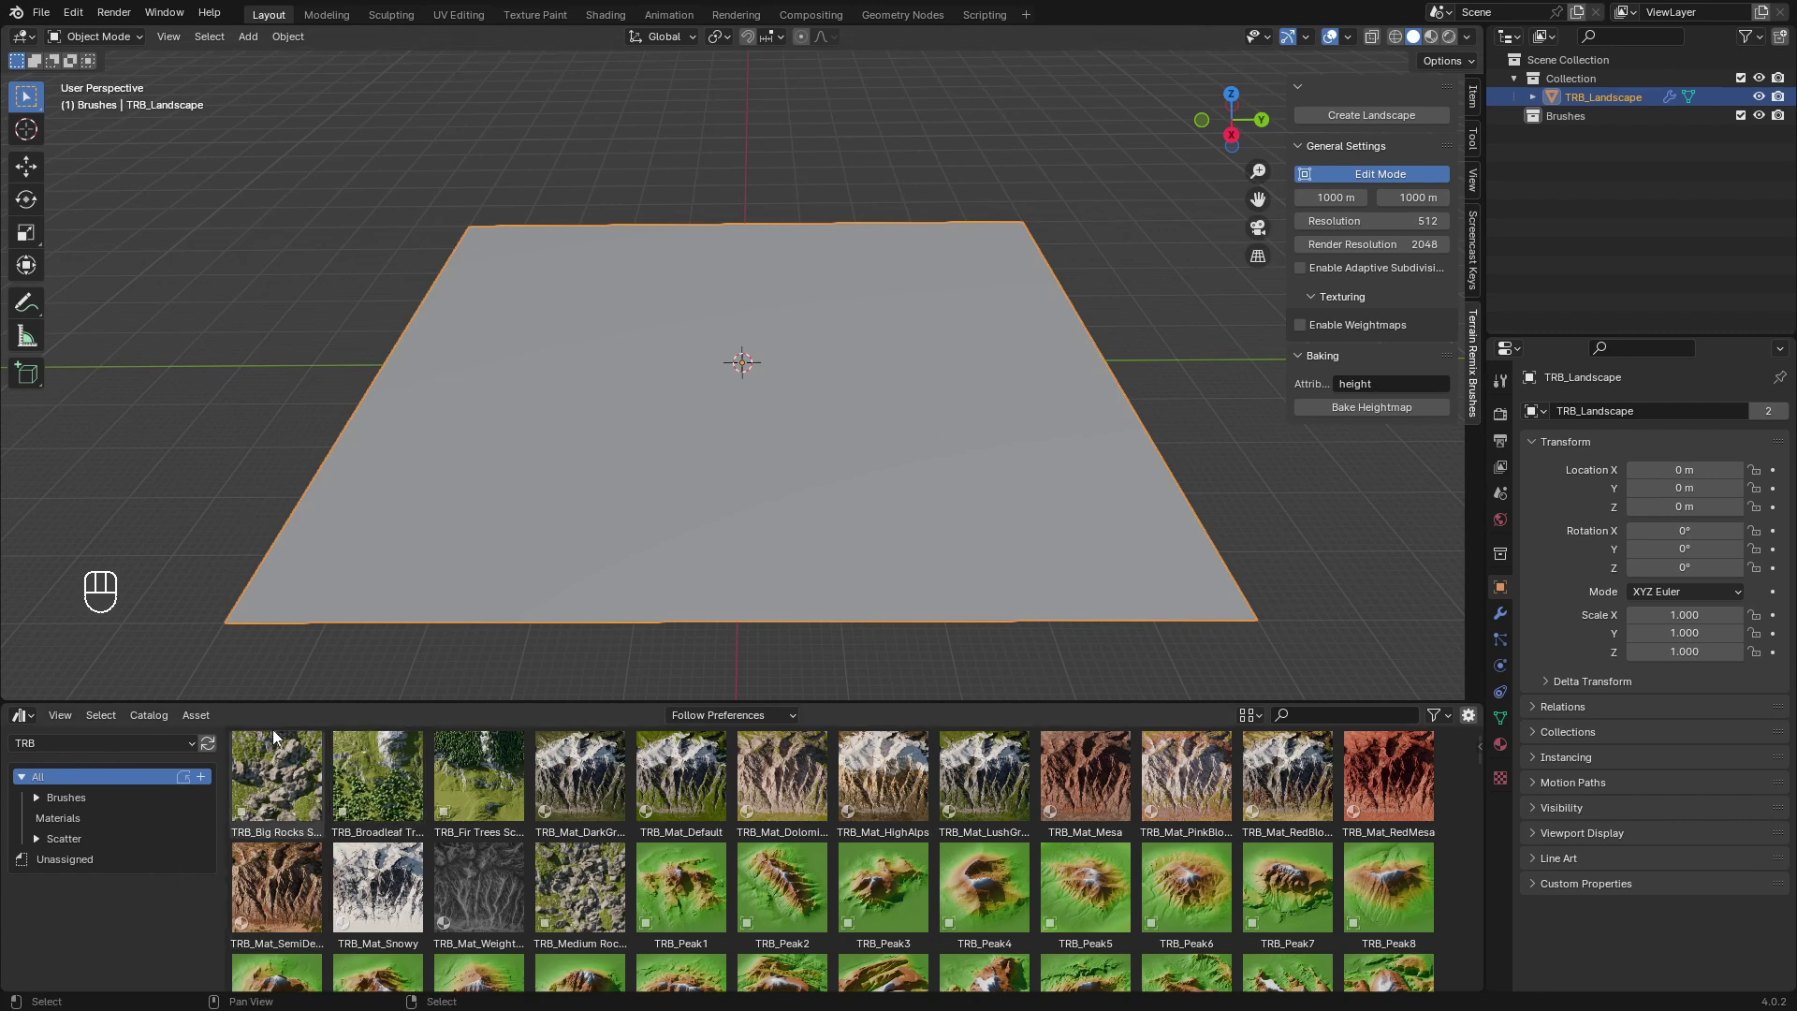
{"action": "left_click", "coordinate": [78, 802]}
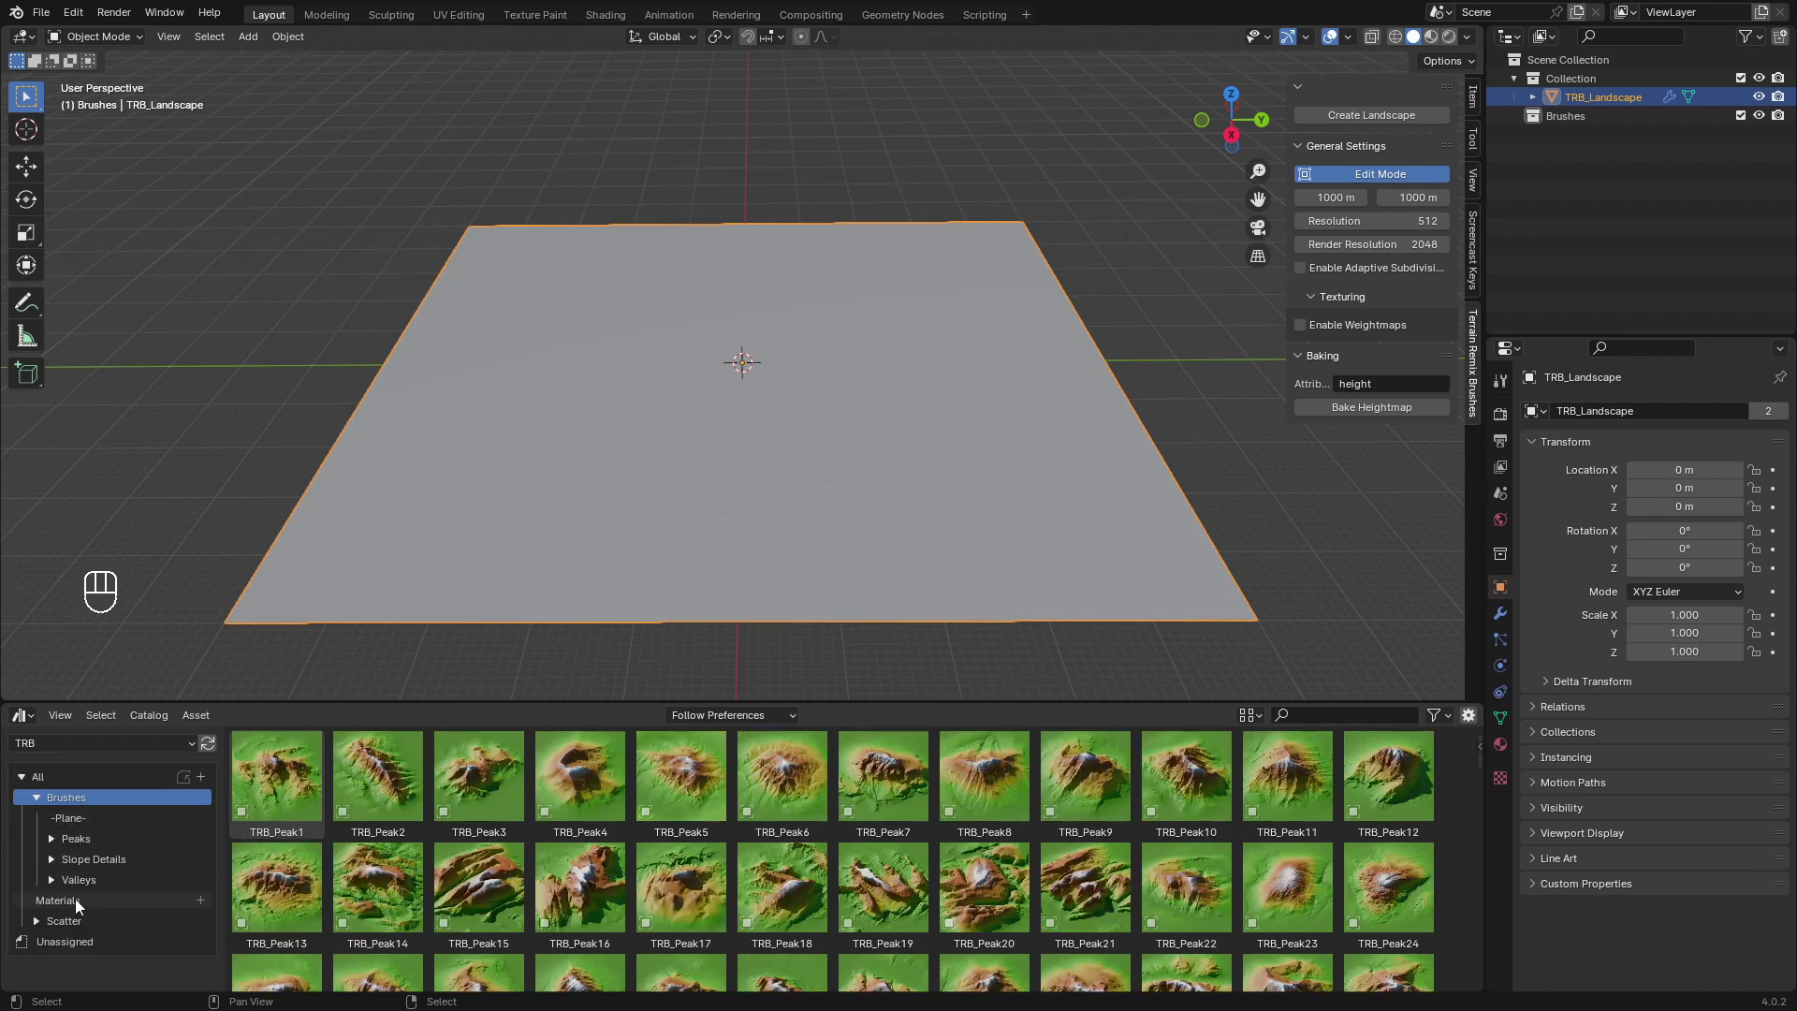
{"action": "left_click", "coordinate": [75, 898]}
{"action": "left_click", "coordinate": [86, 923]}
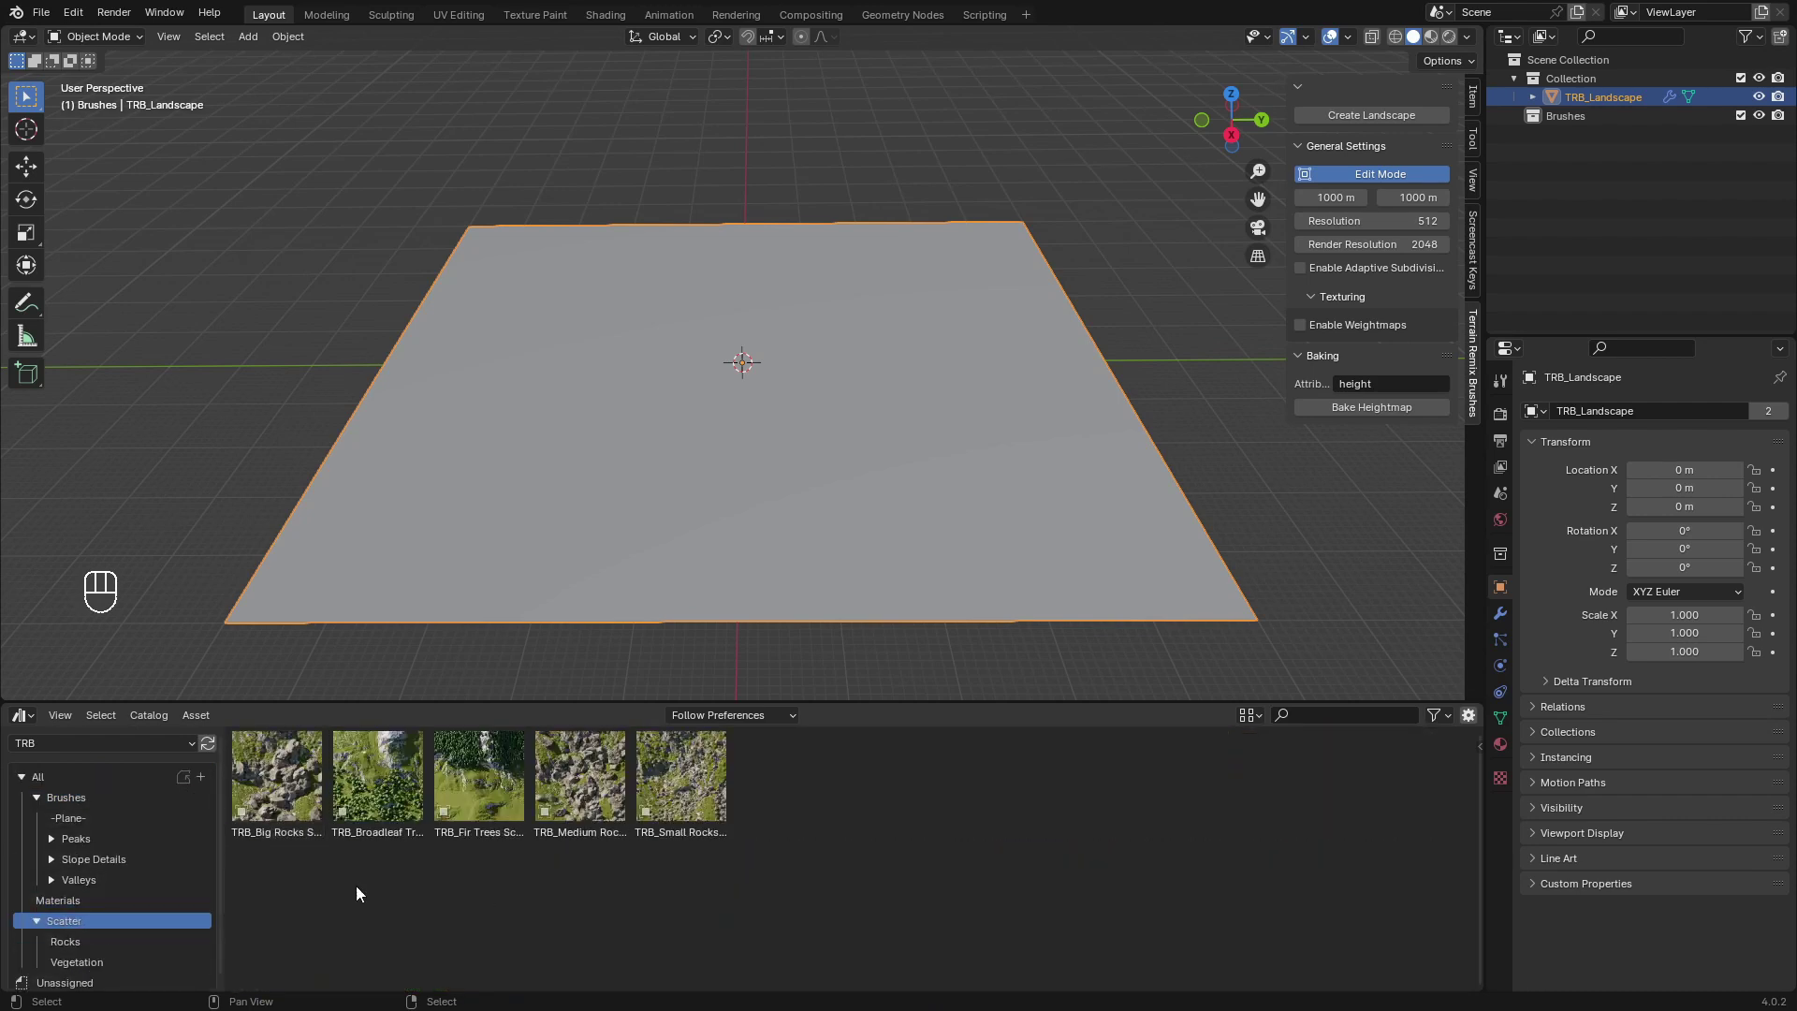
{"action": "left_click", "coordinate": [88, 804]}
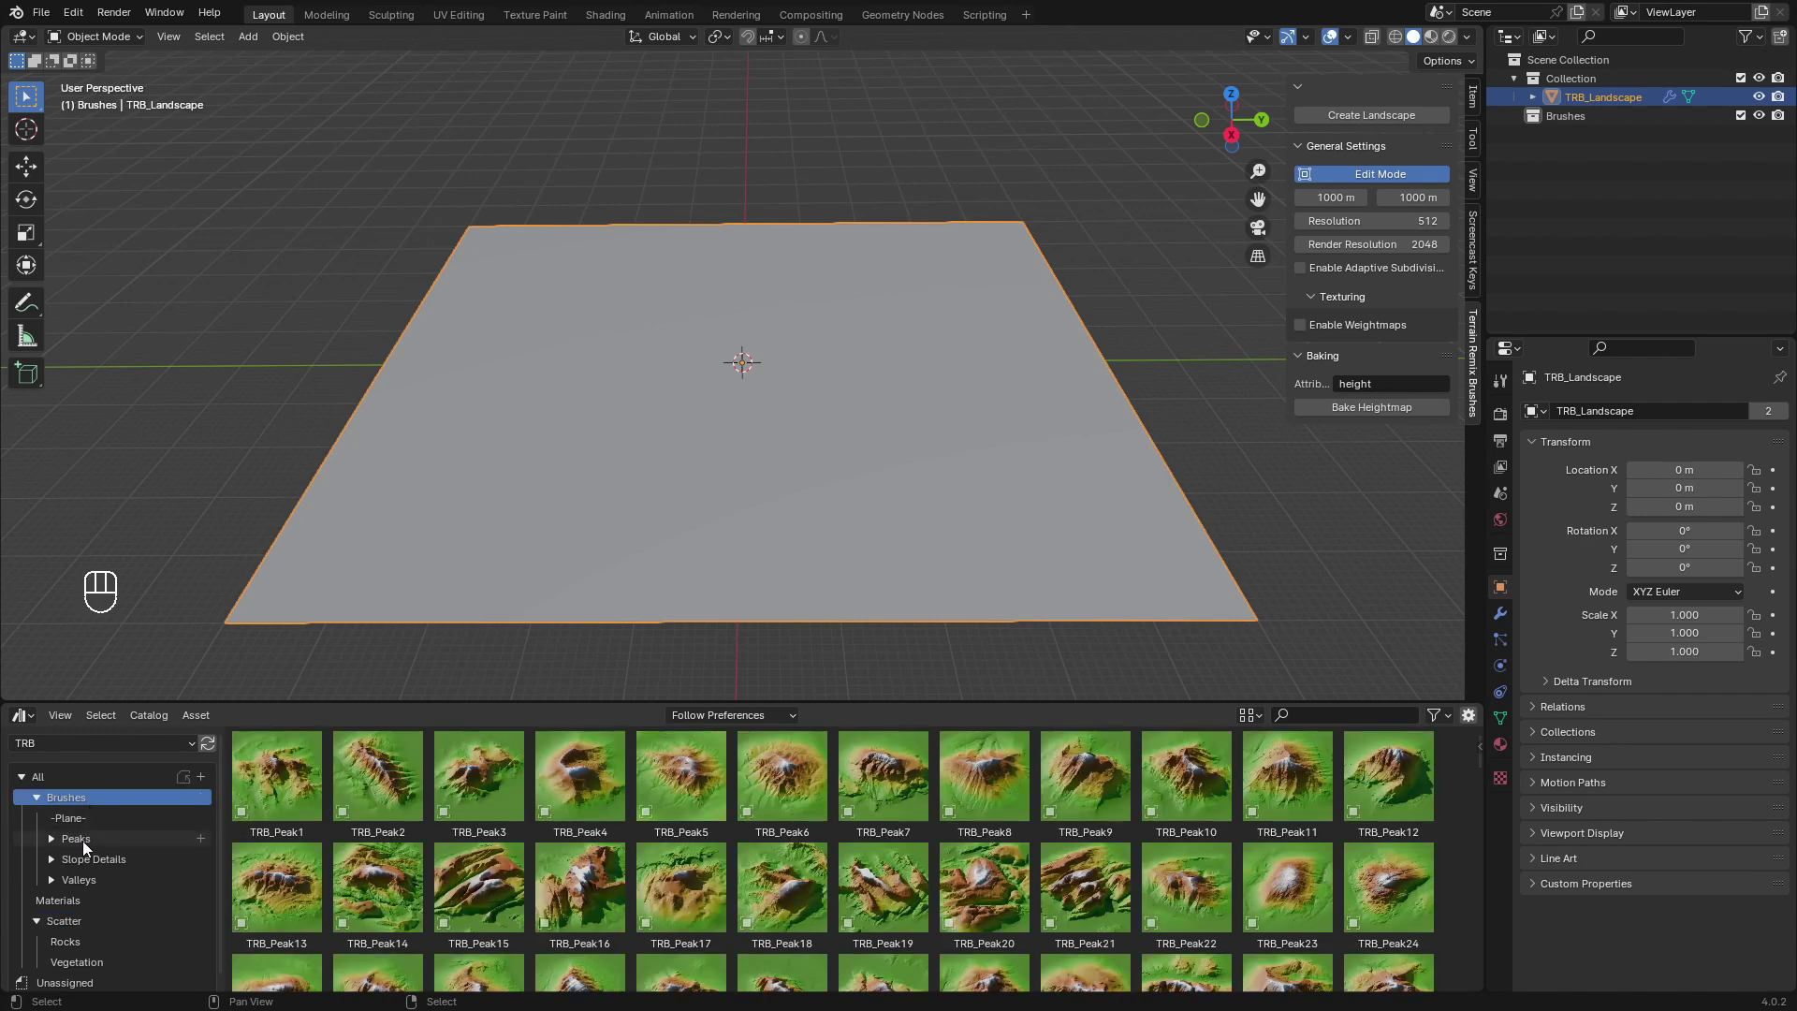
Browse the Peaks, Slope Details and Valleys brushes, ending on Peaks.
{"action": "left_click", "coordinate": [82, 841]}
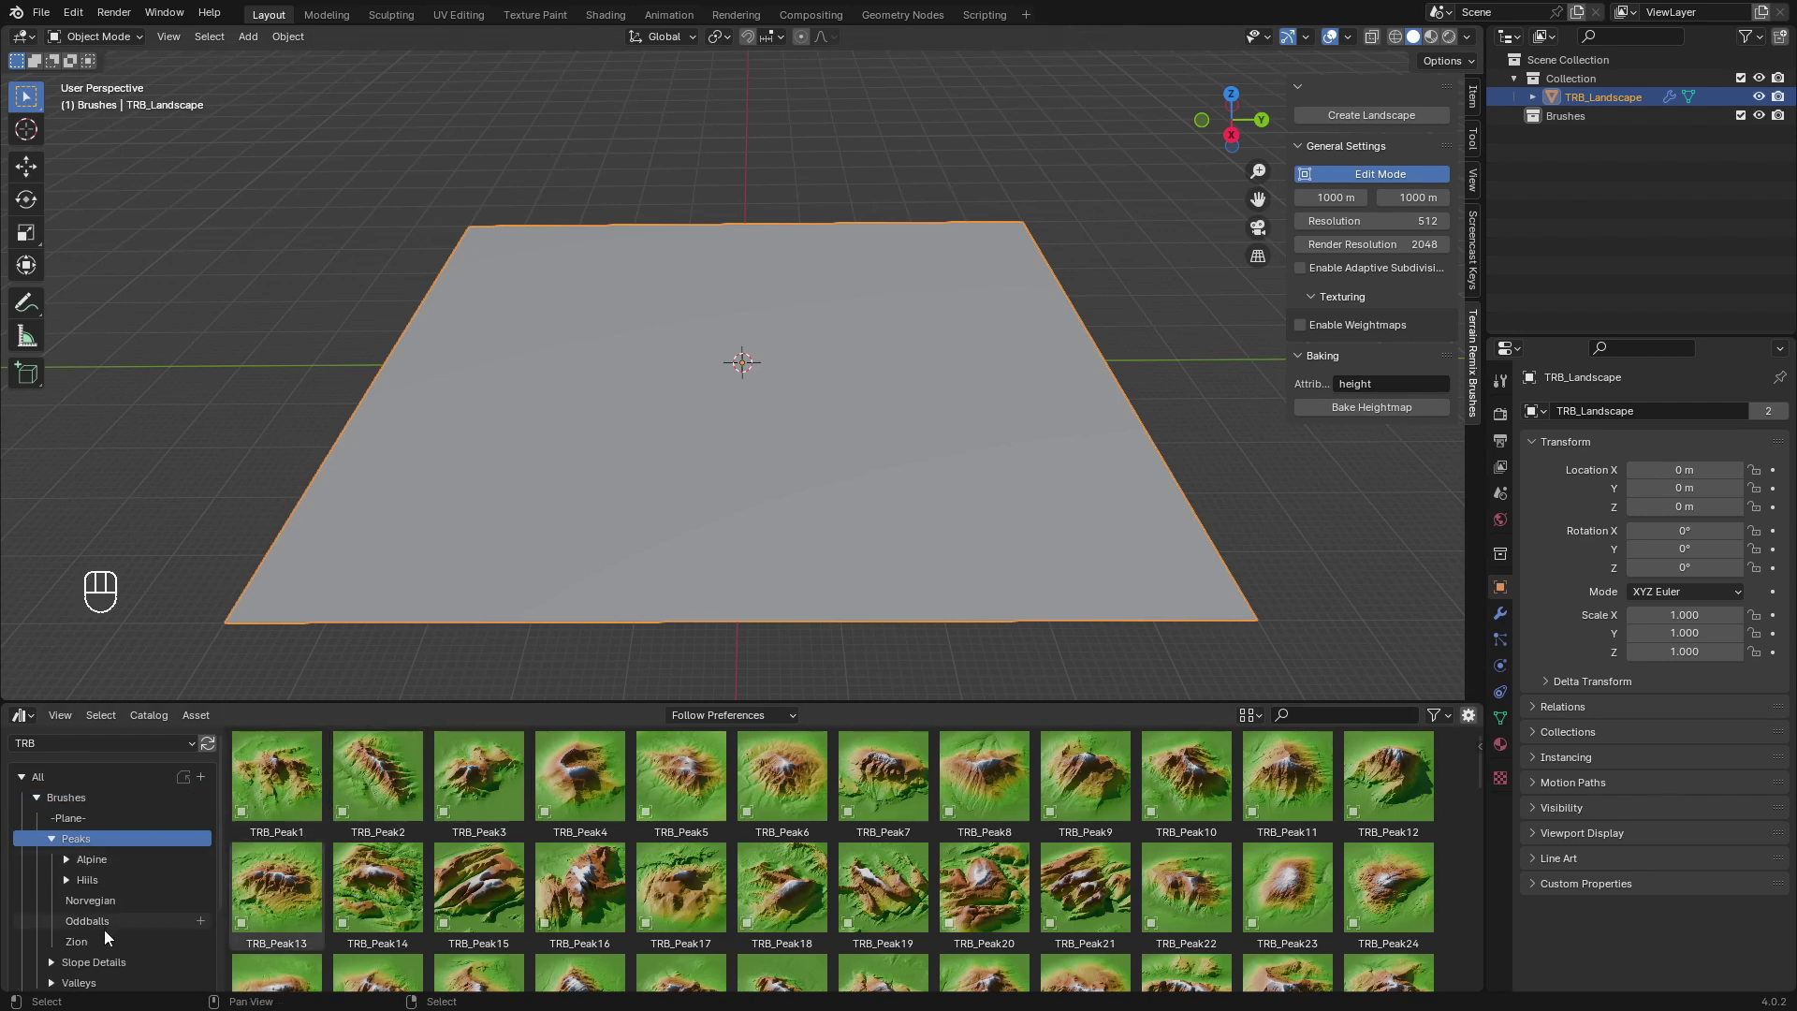
{"action": "left_click", "coordinate": [94, 967]}
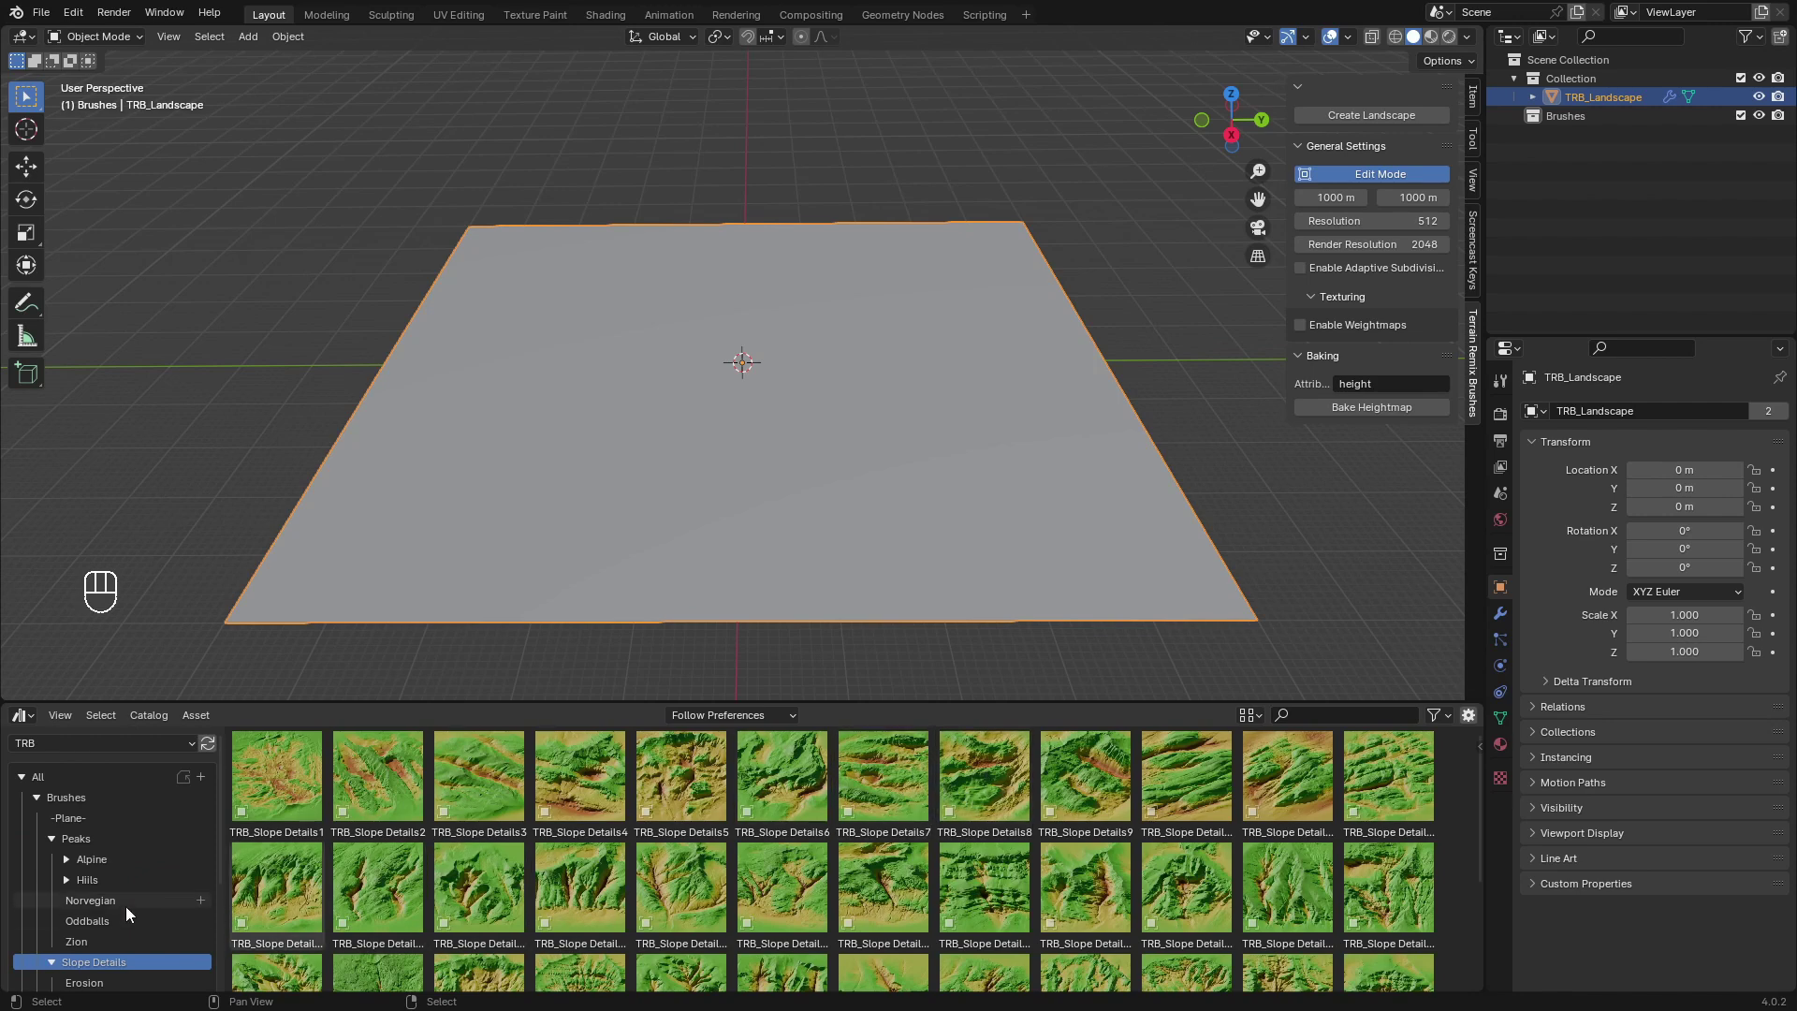
{"action": "scroll", "coordinate": [125, 906], "scroll_direction": "down", "scroll_amount": 2}
{"action": "left_click", "coordinate": [79, 969]}
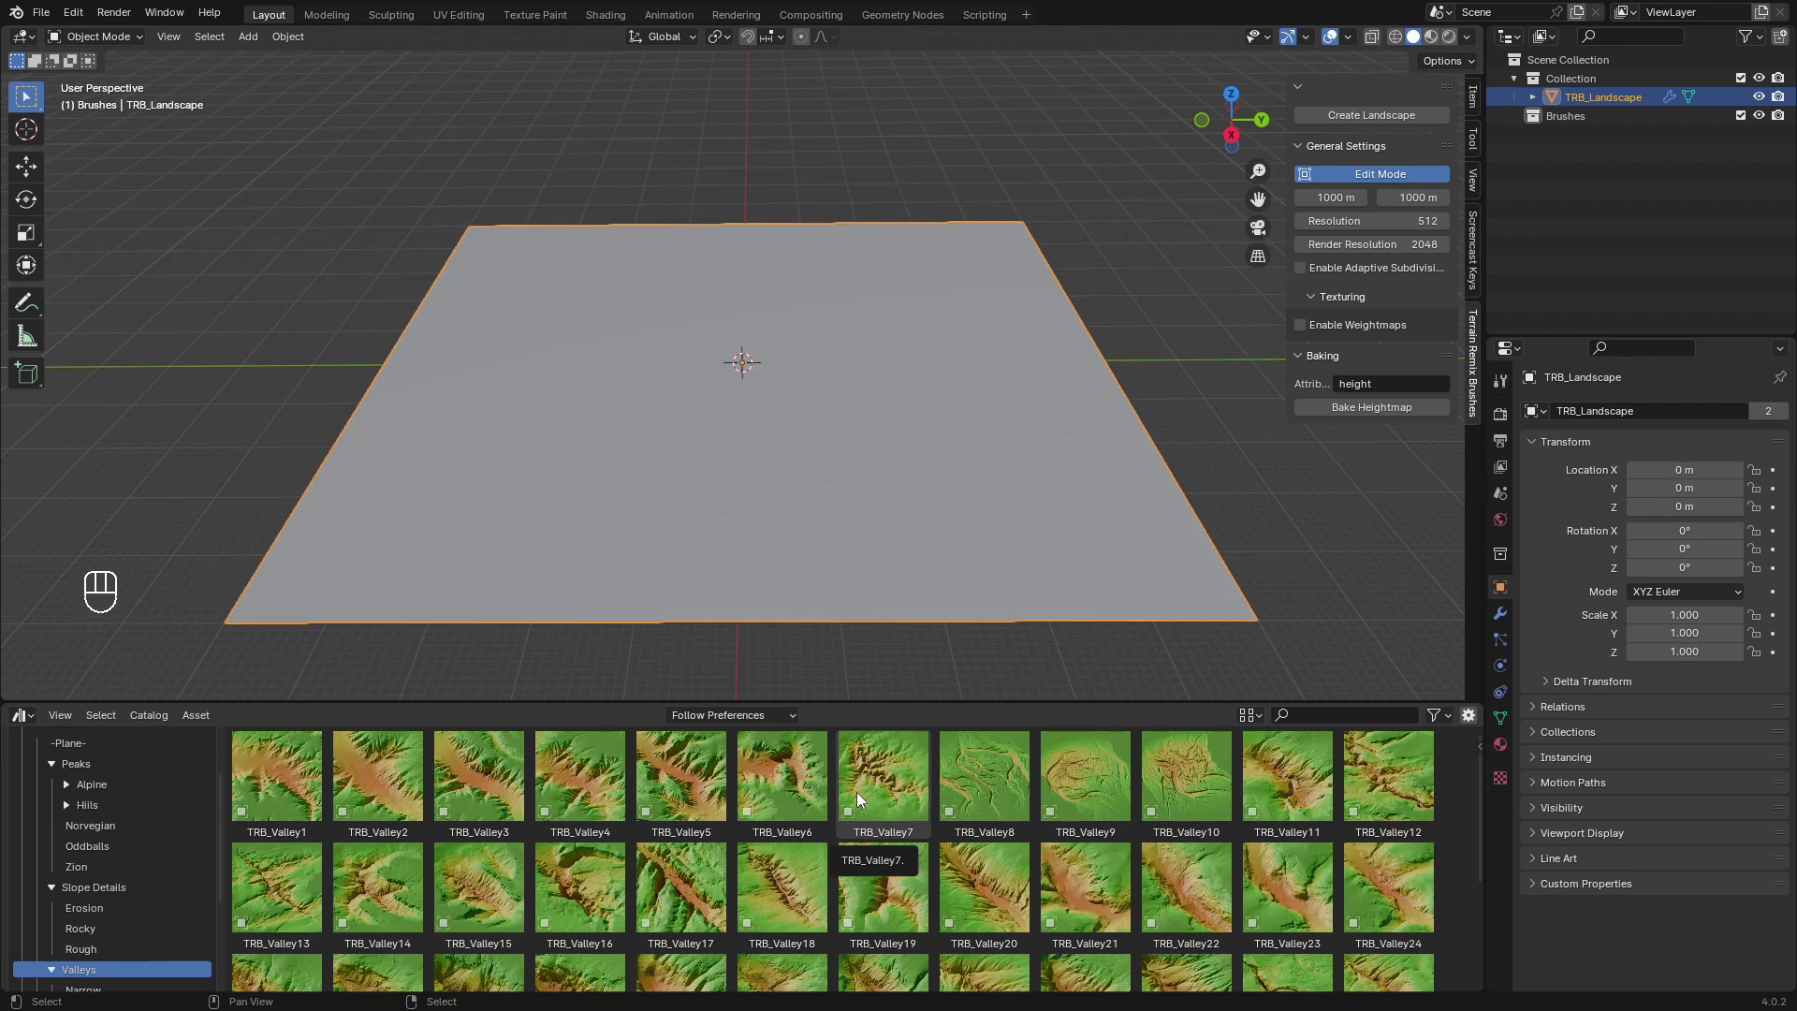
{"action": "left_click", "coordinate": [96, 765]}
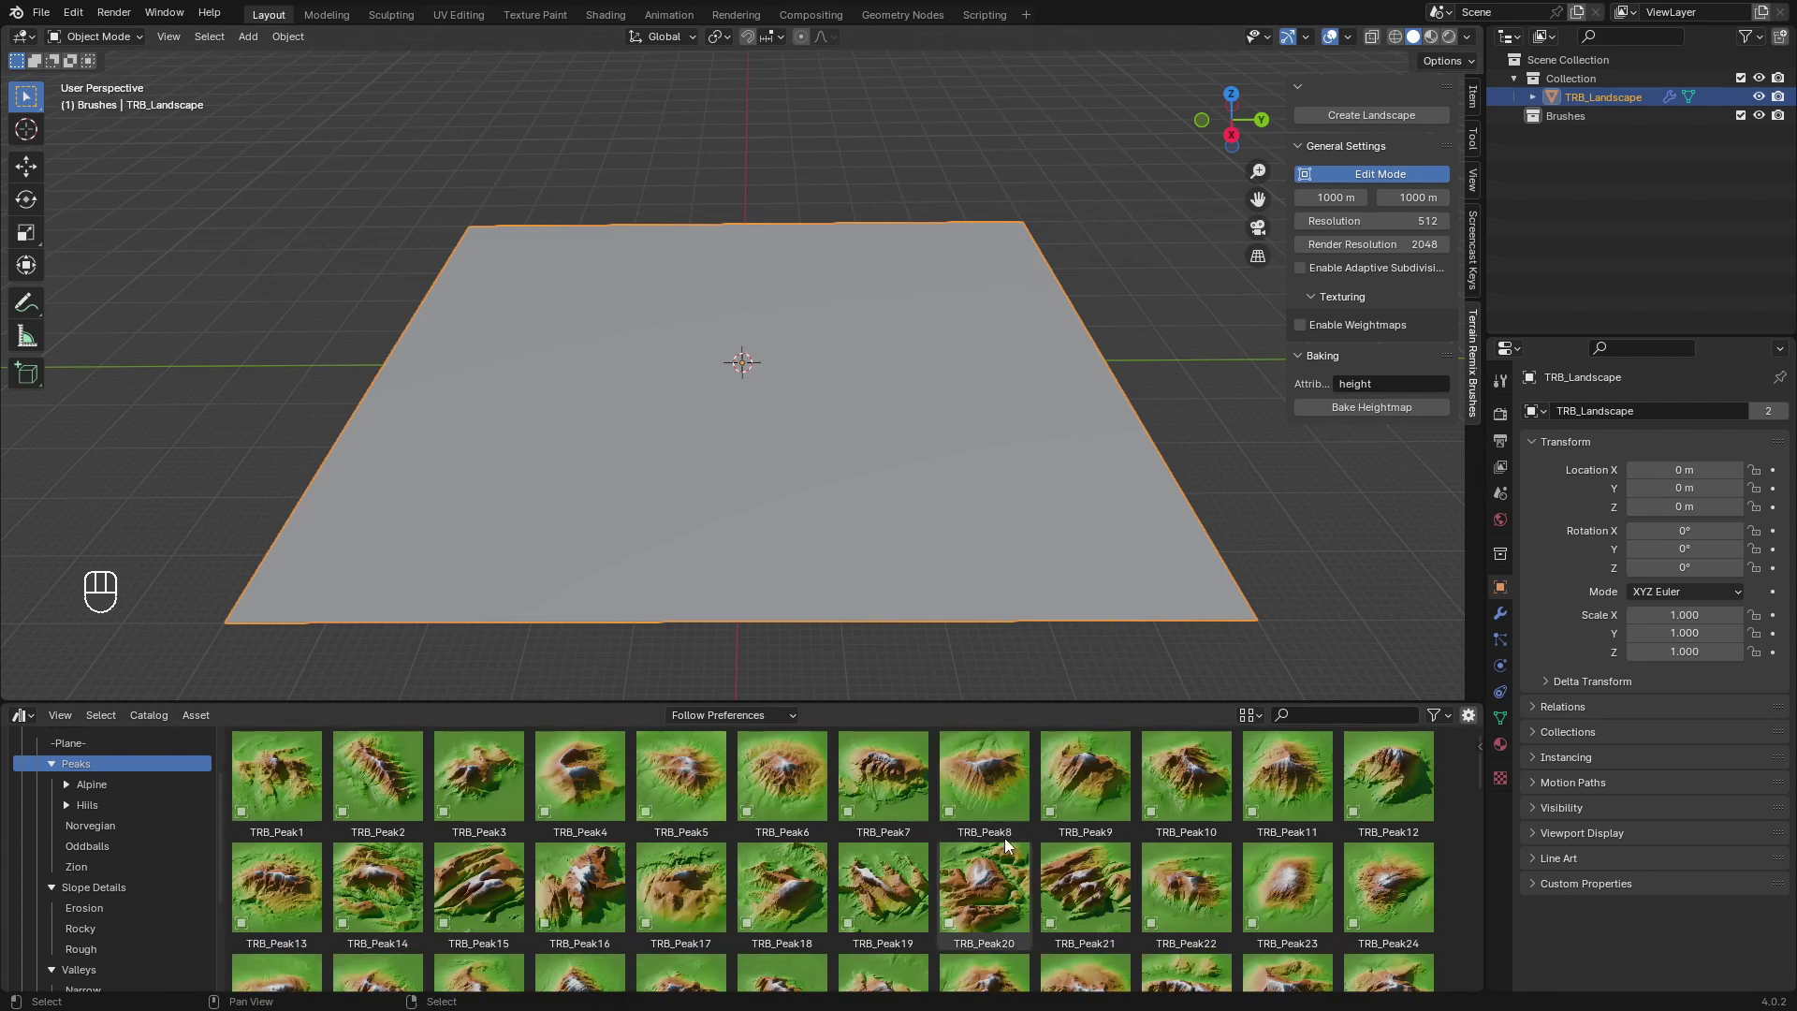
{"action": "scroll", "coordinate": [1013, 853], "scroll_direction": "down", "scroll_amount": 5}
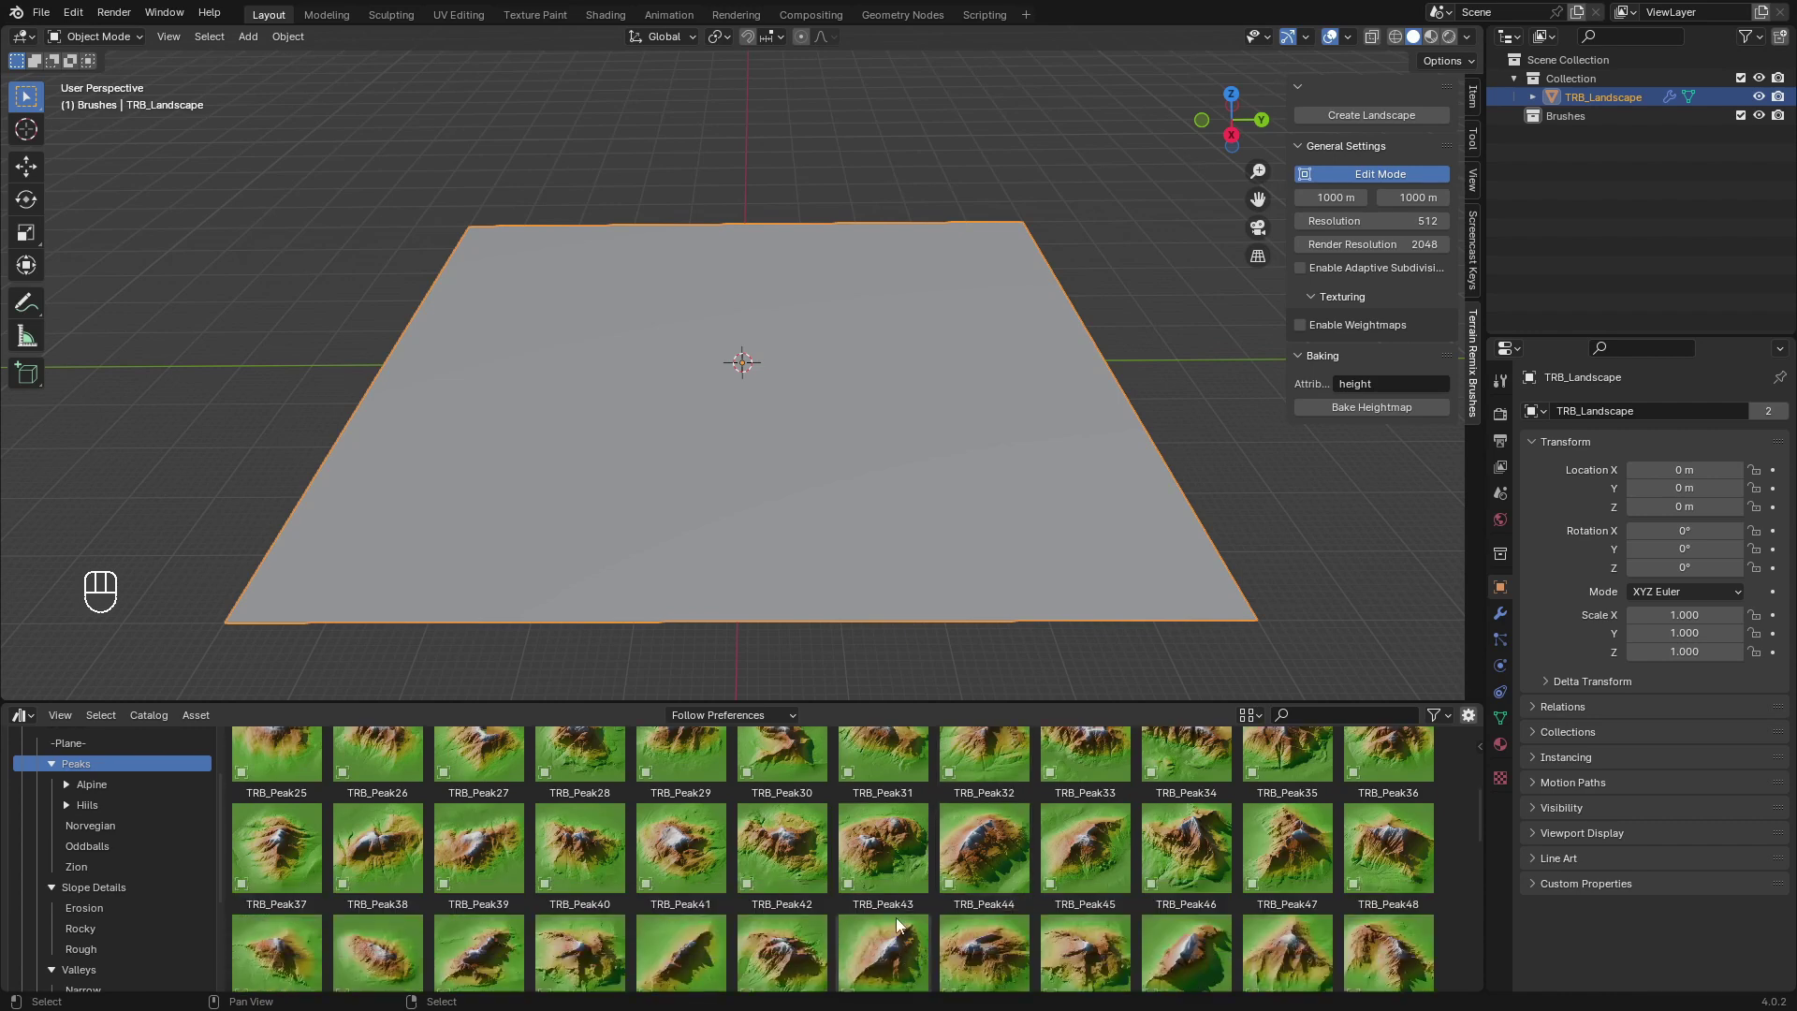
{"action": "scroll", "coordinate": [899, 928], "scroll_direction": "down", "scroll_amount": 2}
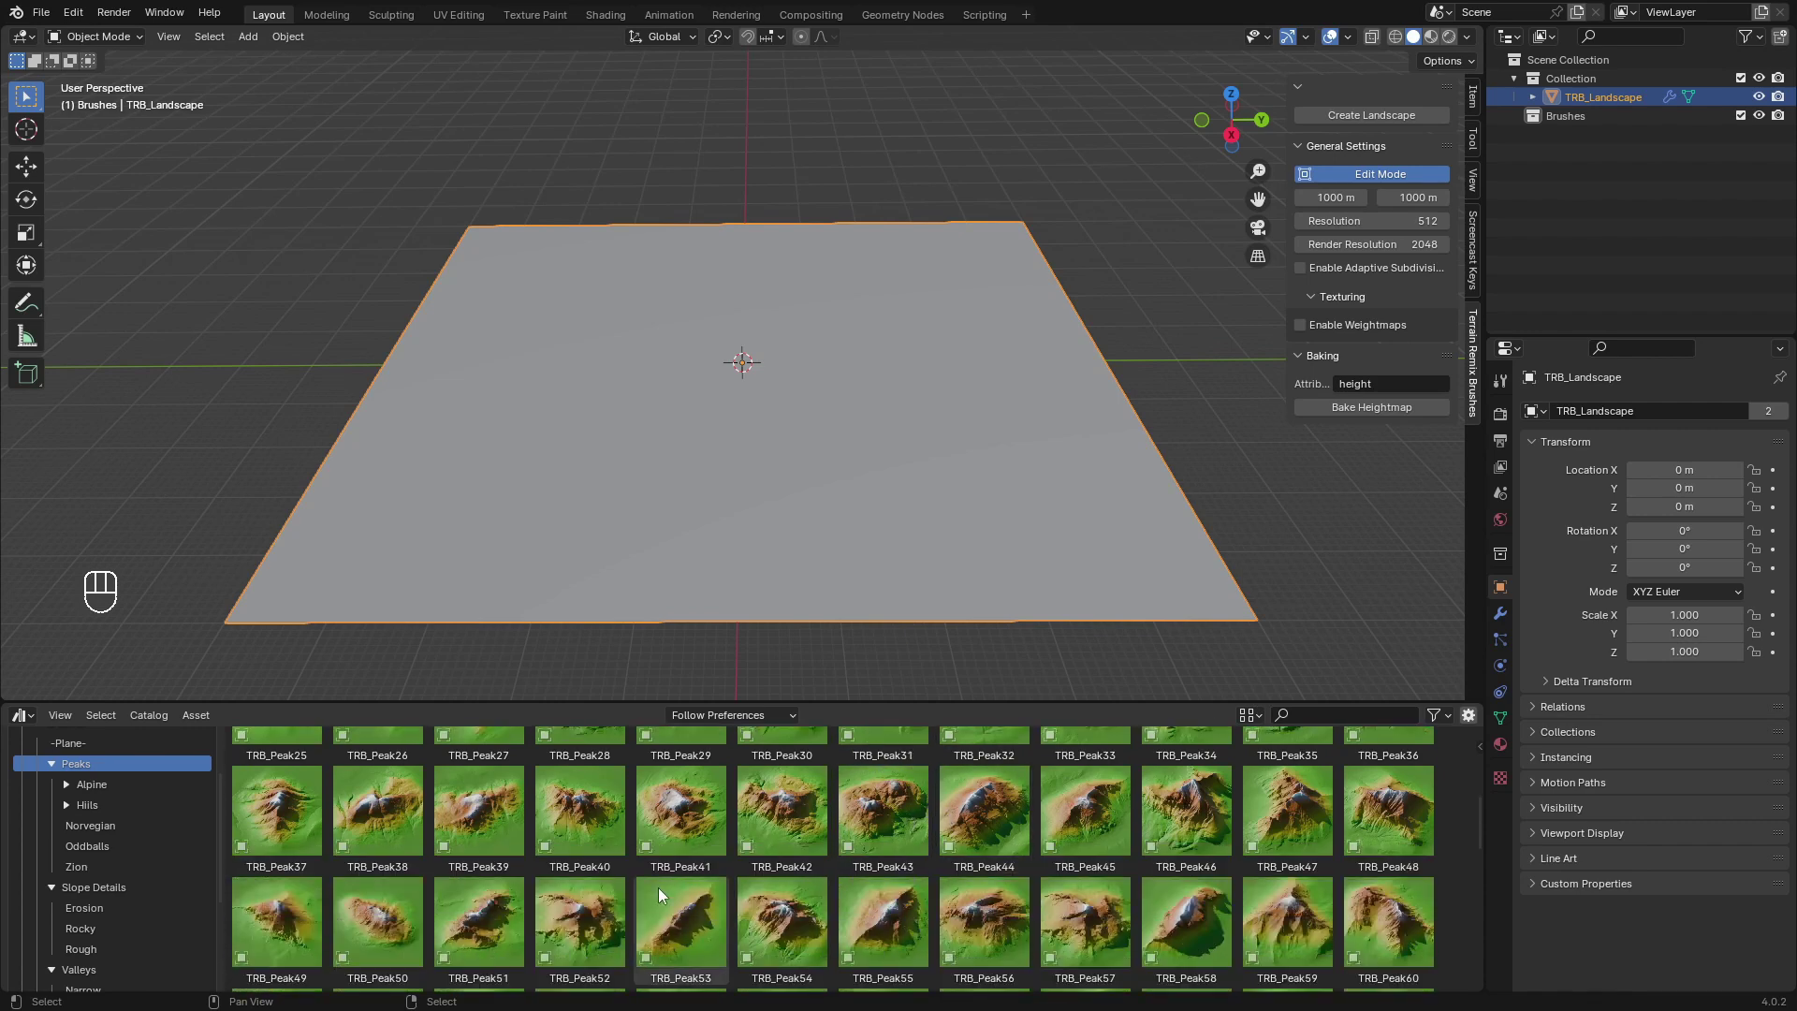
Drop TRB_Peak46 onto the landscape centre and scale it to about 460.
{"action": "left_click_drag", "start_coordinate": [1200, 828], "coordinate": [976, 697]}
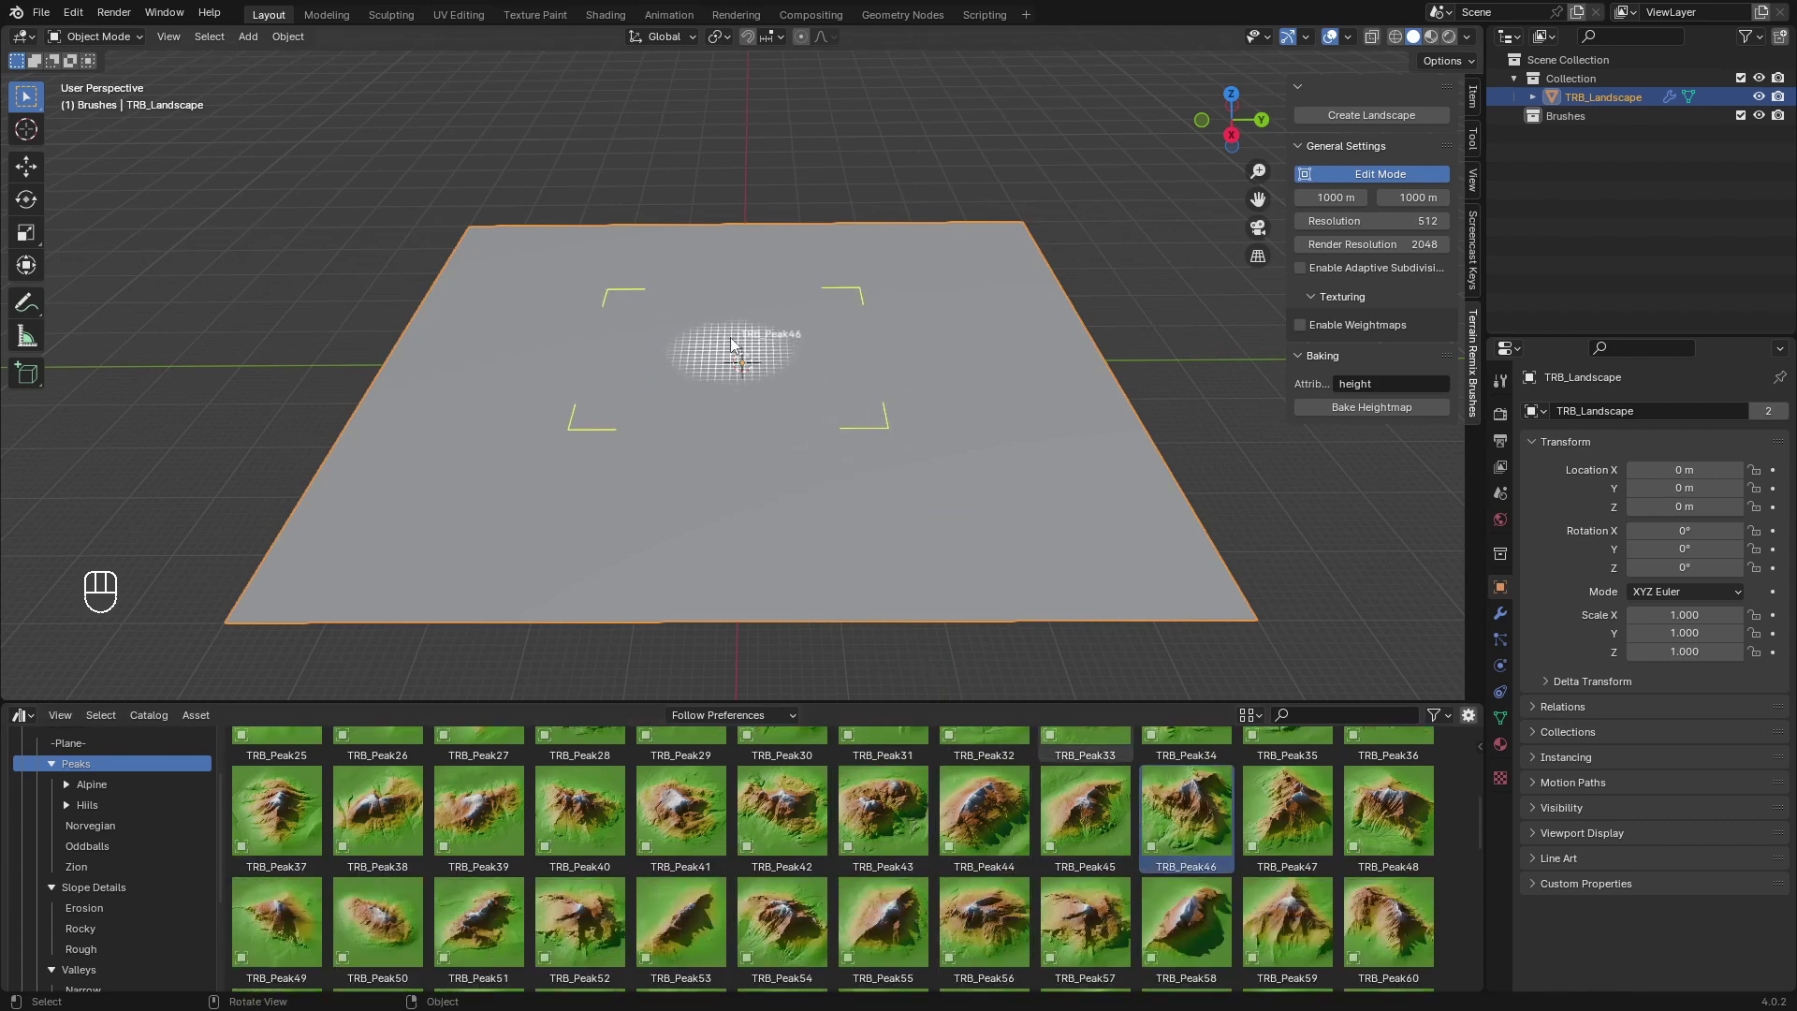
{"action": "mouse_move", "coordinate": [732, 345]}
{"action": "left_mouse_down"}
{"action": "mouse_move", "coordinate": [742, 368]}
{"action": "mouse_move", "coordinate": [773, 365]}
{"action": "left_mouse_up"}
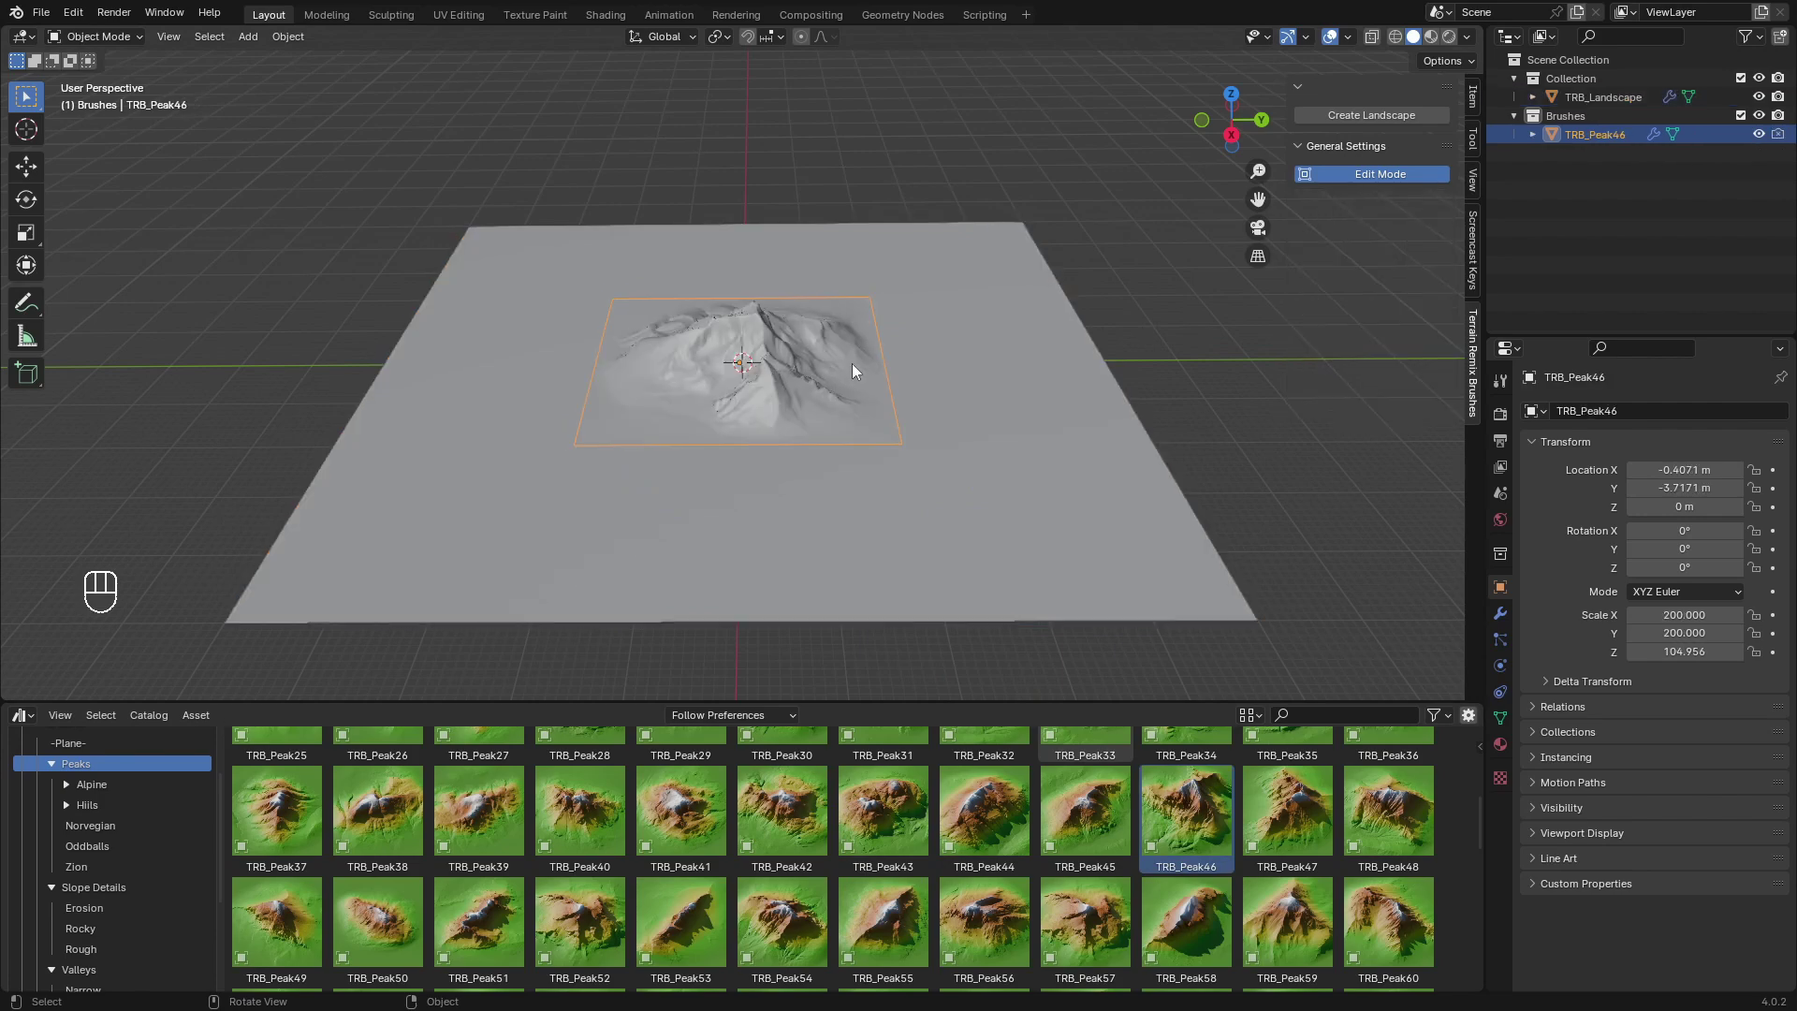
{"action": "mouse_move", "coordinate": [887, 358]}
{"action": "middle_mouse_down"}
{"action": "mouse_move", "coordinate": [648, 365]}
{"action": "mouse_move", "coordinate": [844, 397]}
{"action": "mouse_move", "coordinate": [736, 374]}
{"action": "mouse_move", "coordinate": [1162, 399]}
{"action": "mouse_move", "coordinate": [882, 403]}
{"action": "mouse_move", "coordinate": [866, 427]}
{"action": "mouse_move", "coordinate": [783, 410]}
{"action": "middle_mouse_up"}
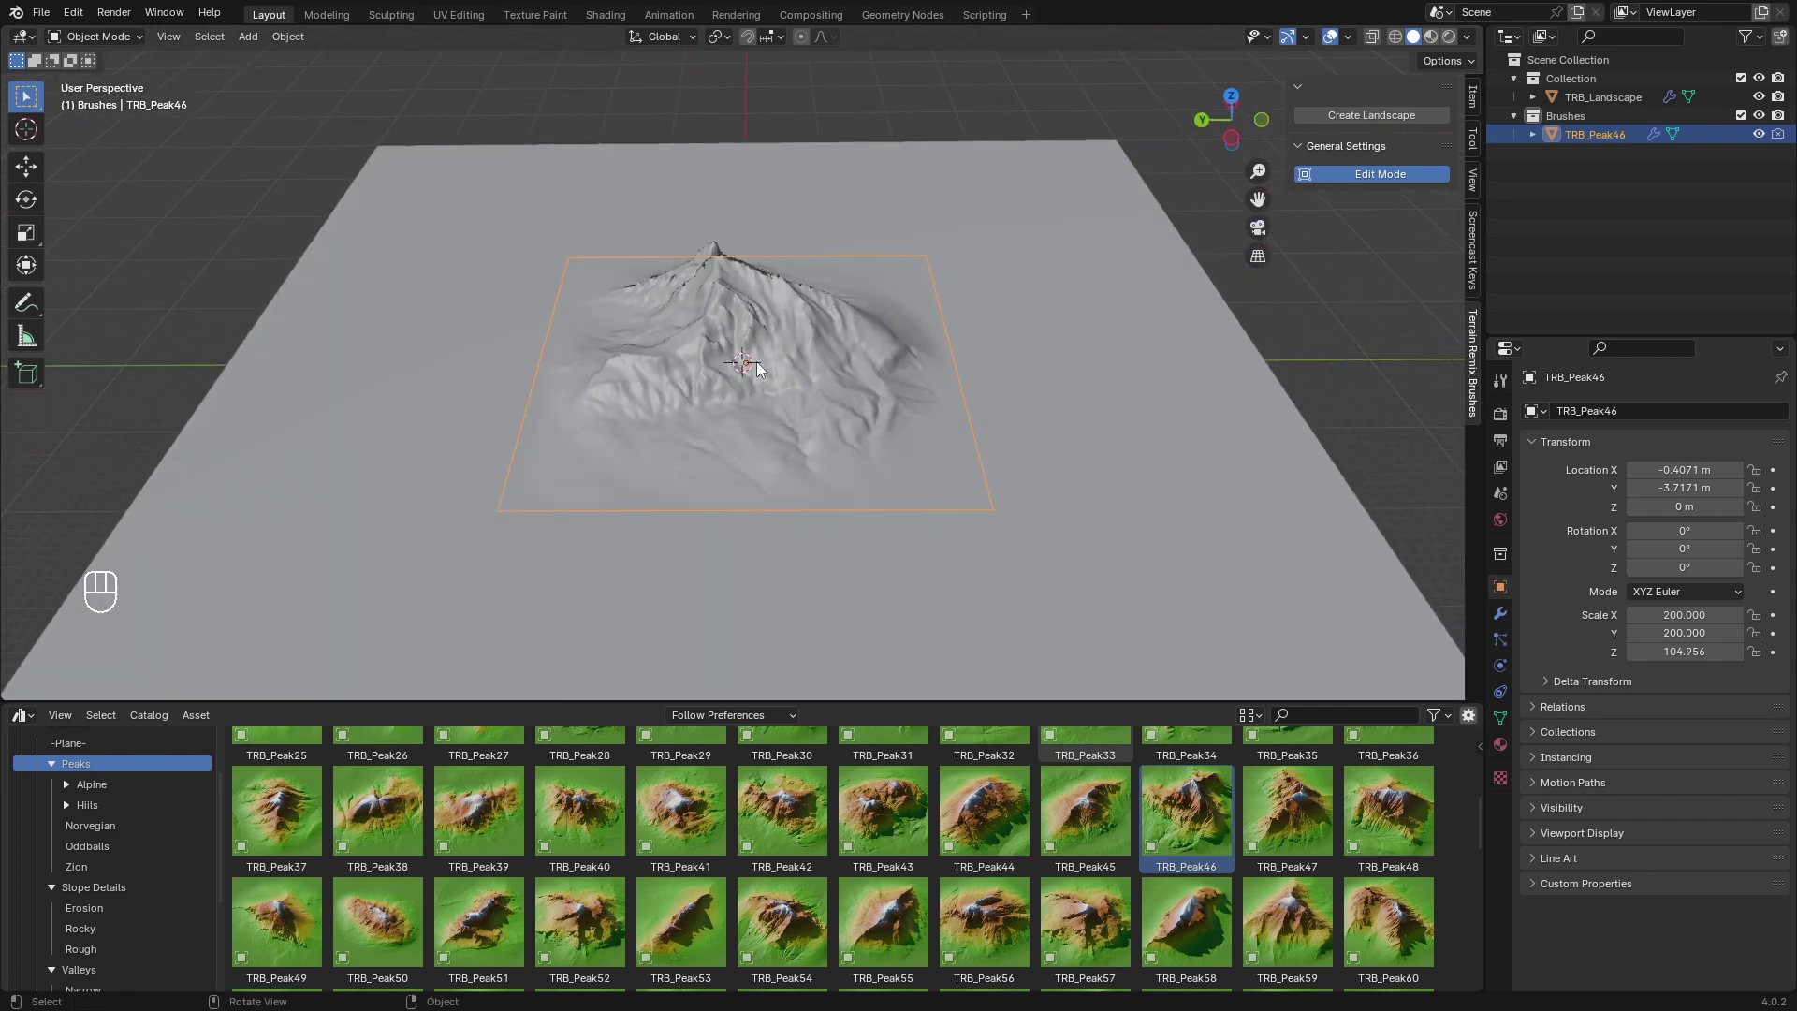
{"action": "key", "text": "s"}
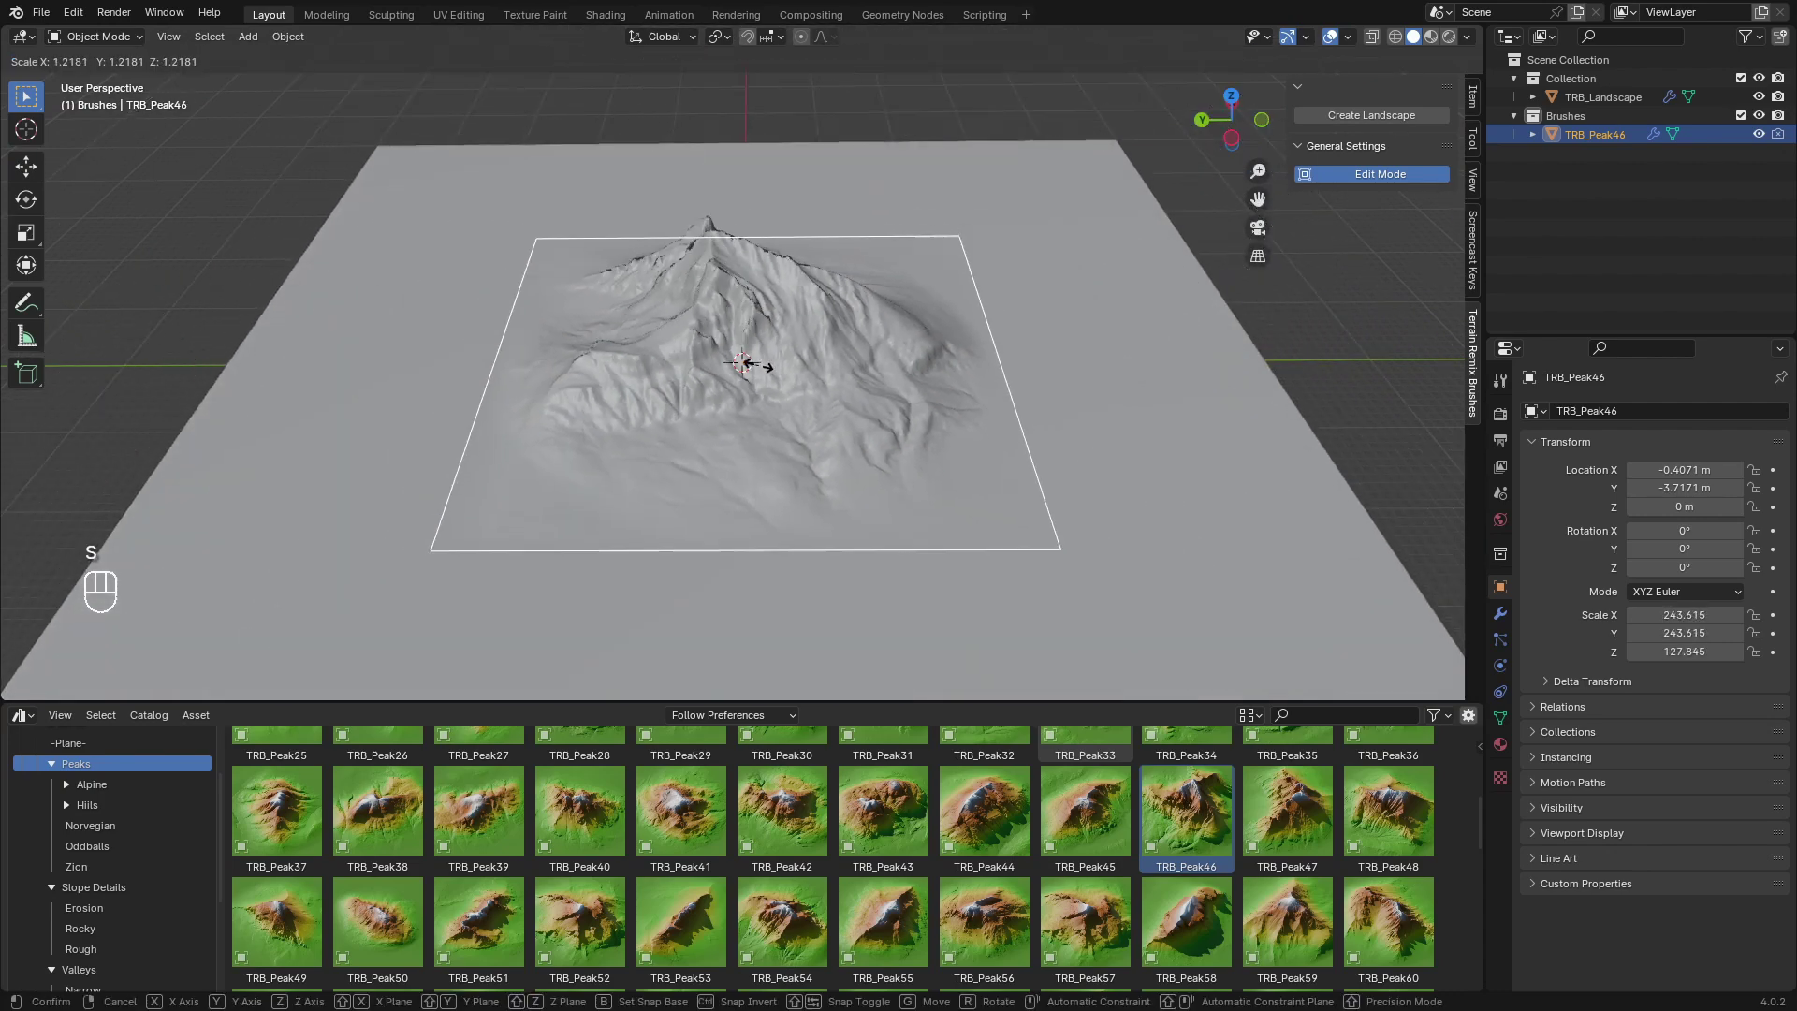
{"action": "left_click", "coordinate": [860, 364]}
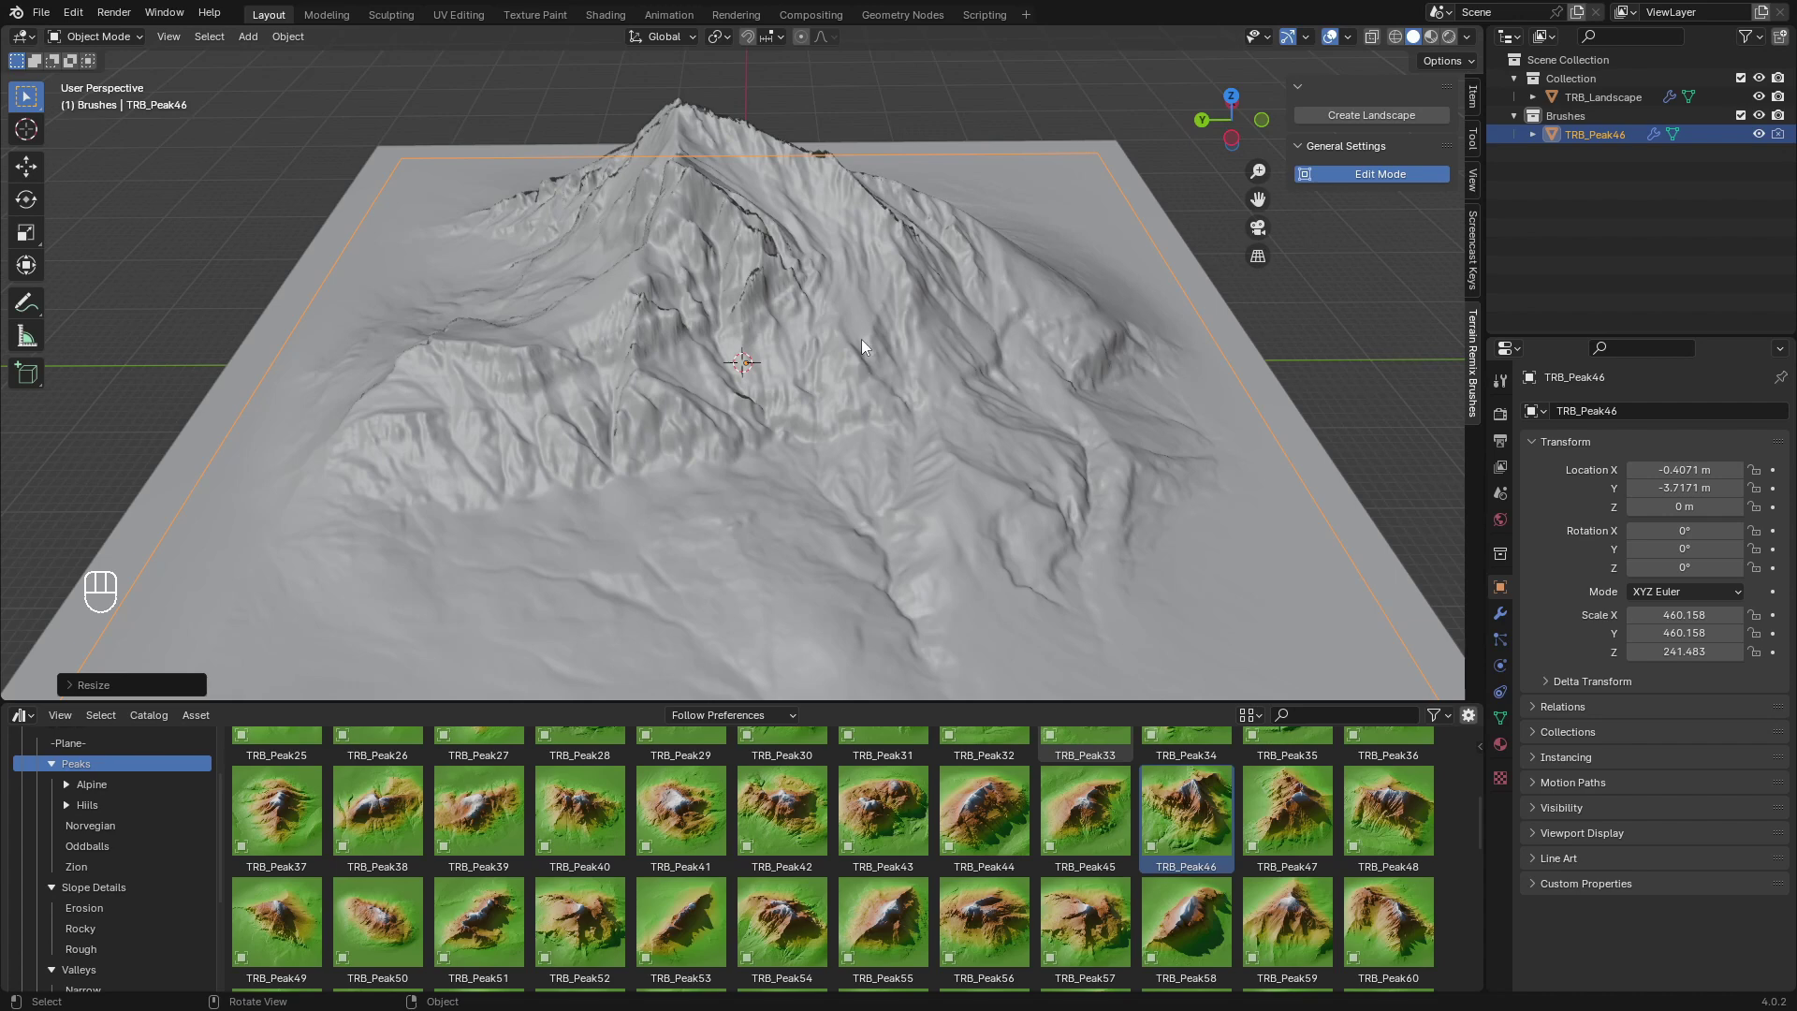
Rotate TRB_Peak46 around its vertical axis, cancelling a free tilt.
{"action": "key", "text": "r"}
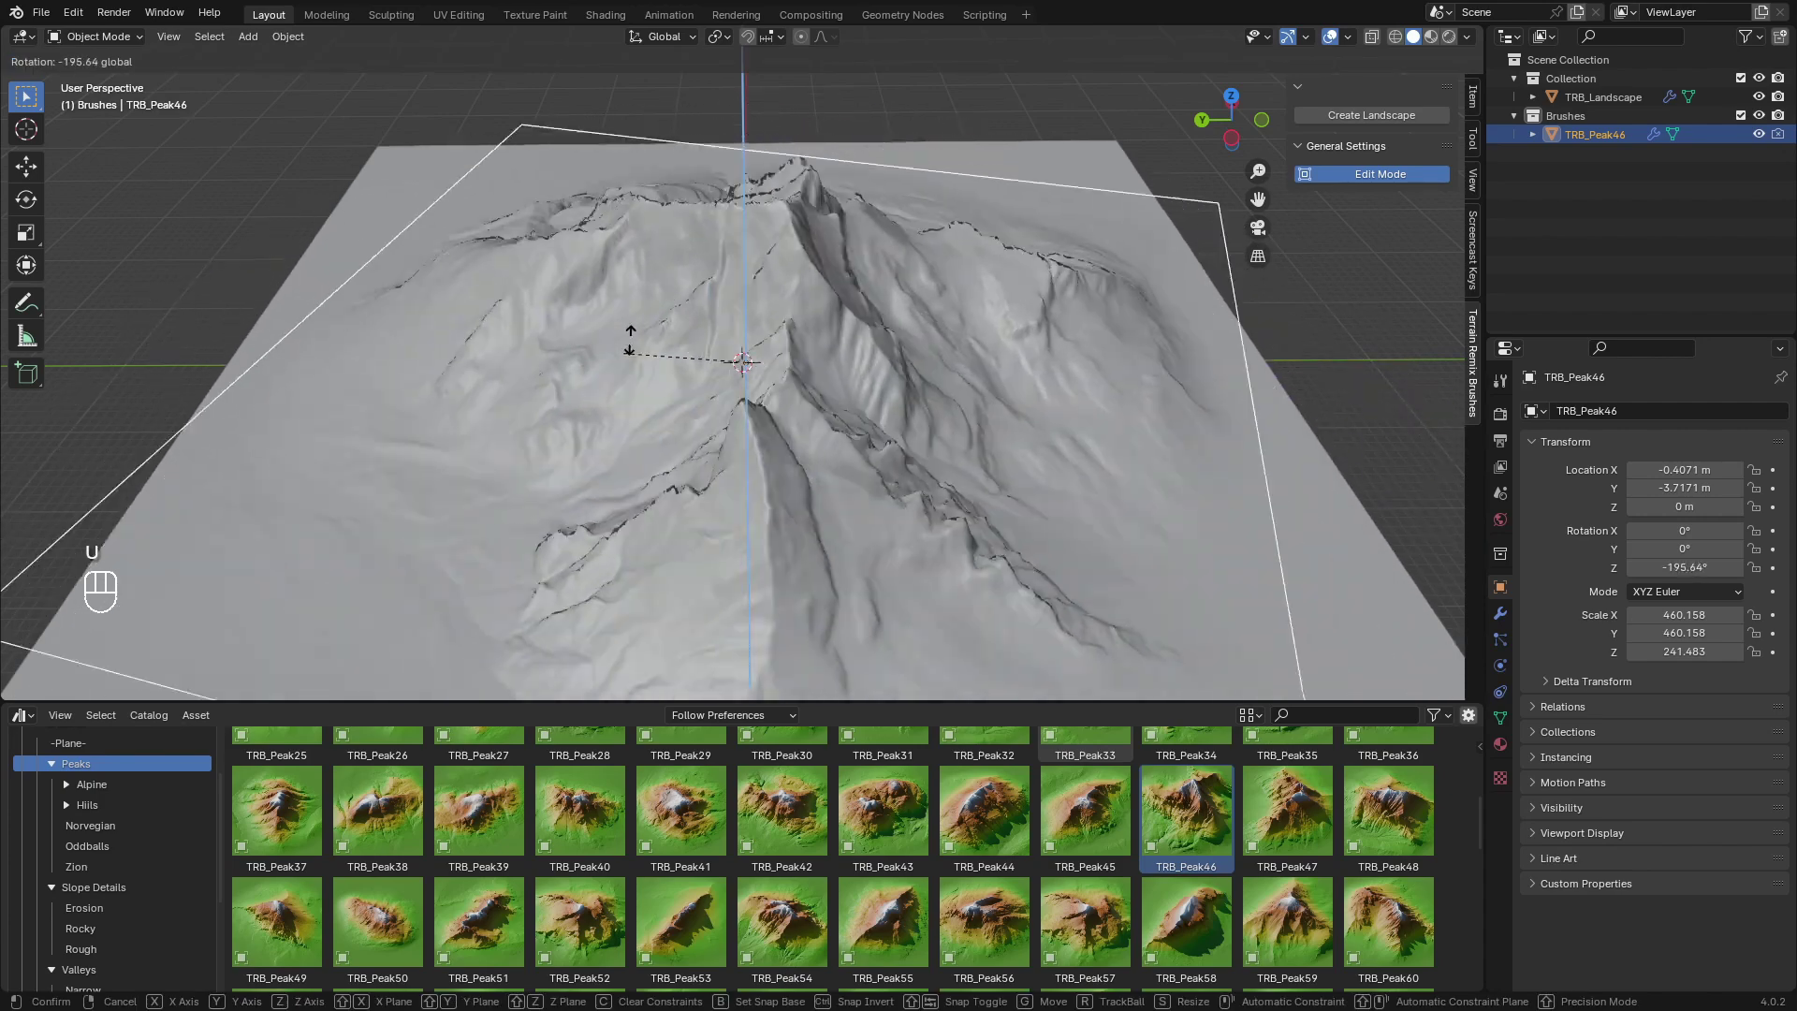
{"action": "left_click", "coordinate": [887, 361]}
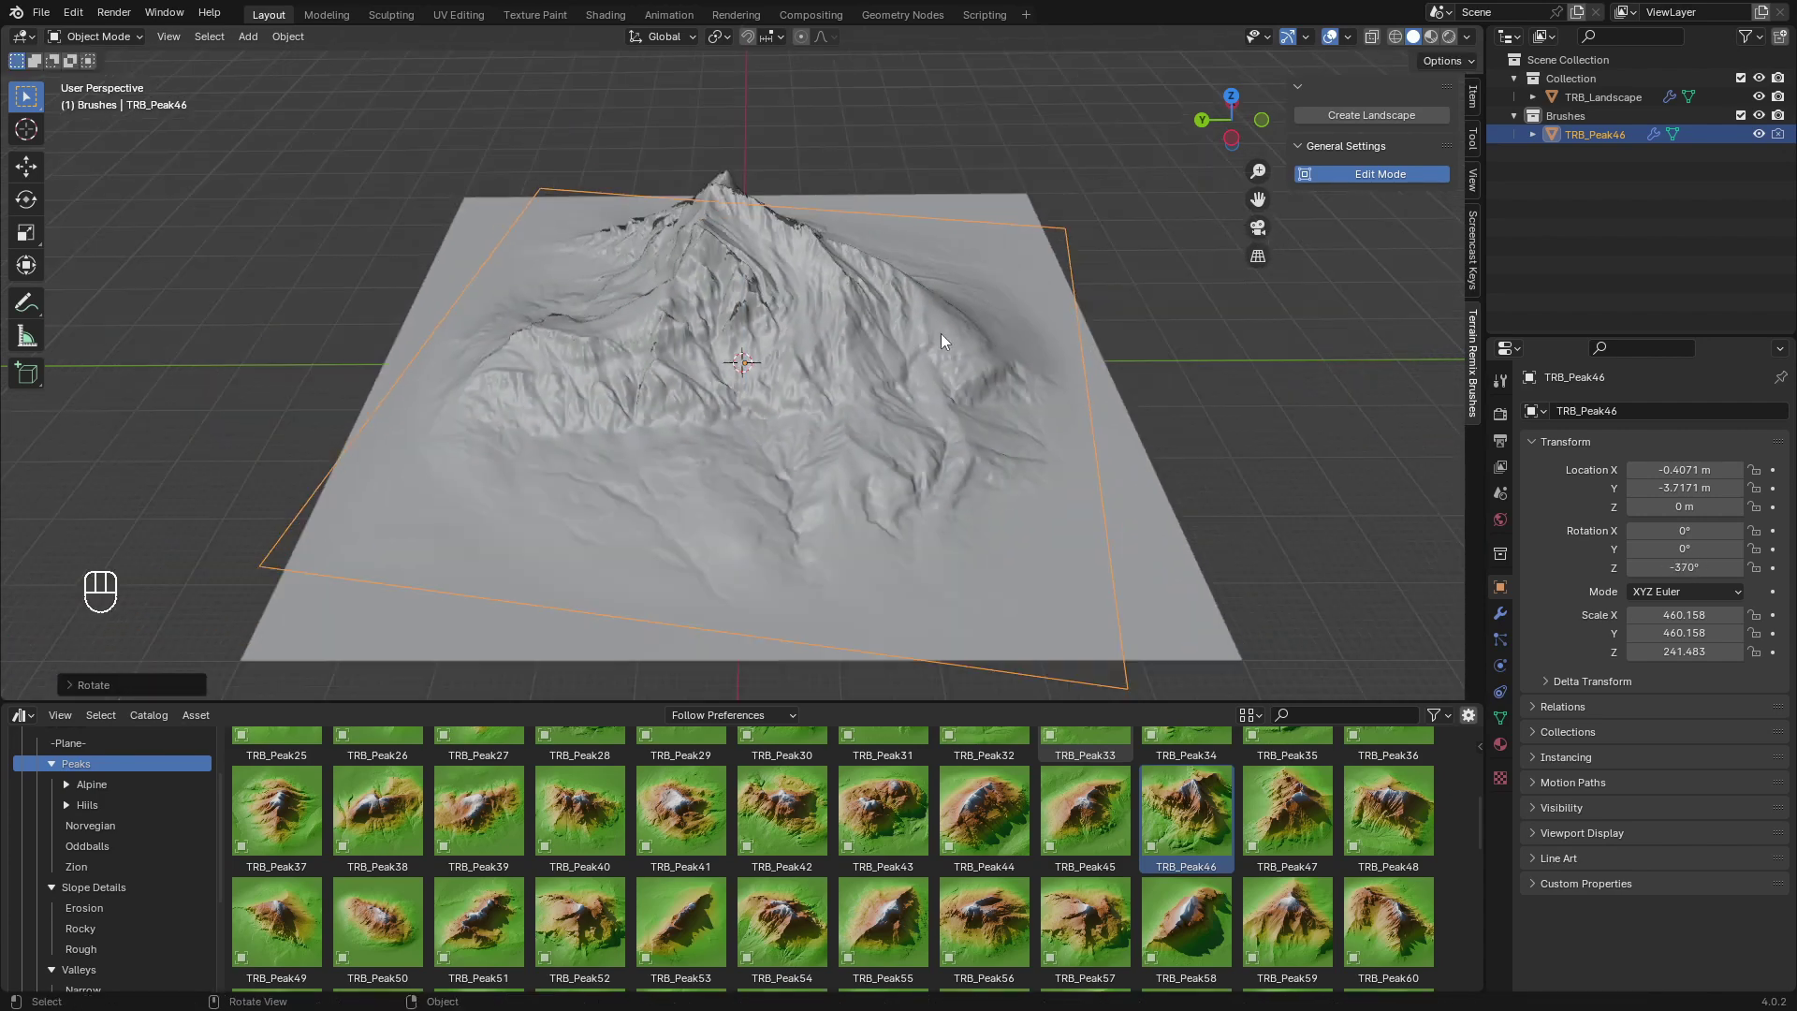
{"action": "key", "text": "r"}
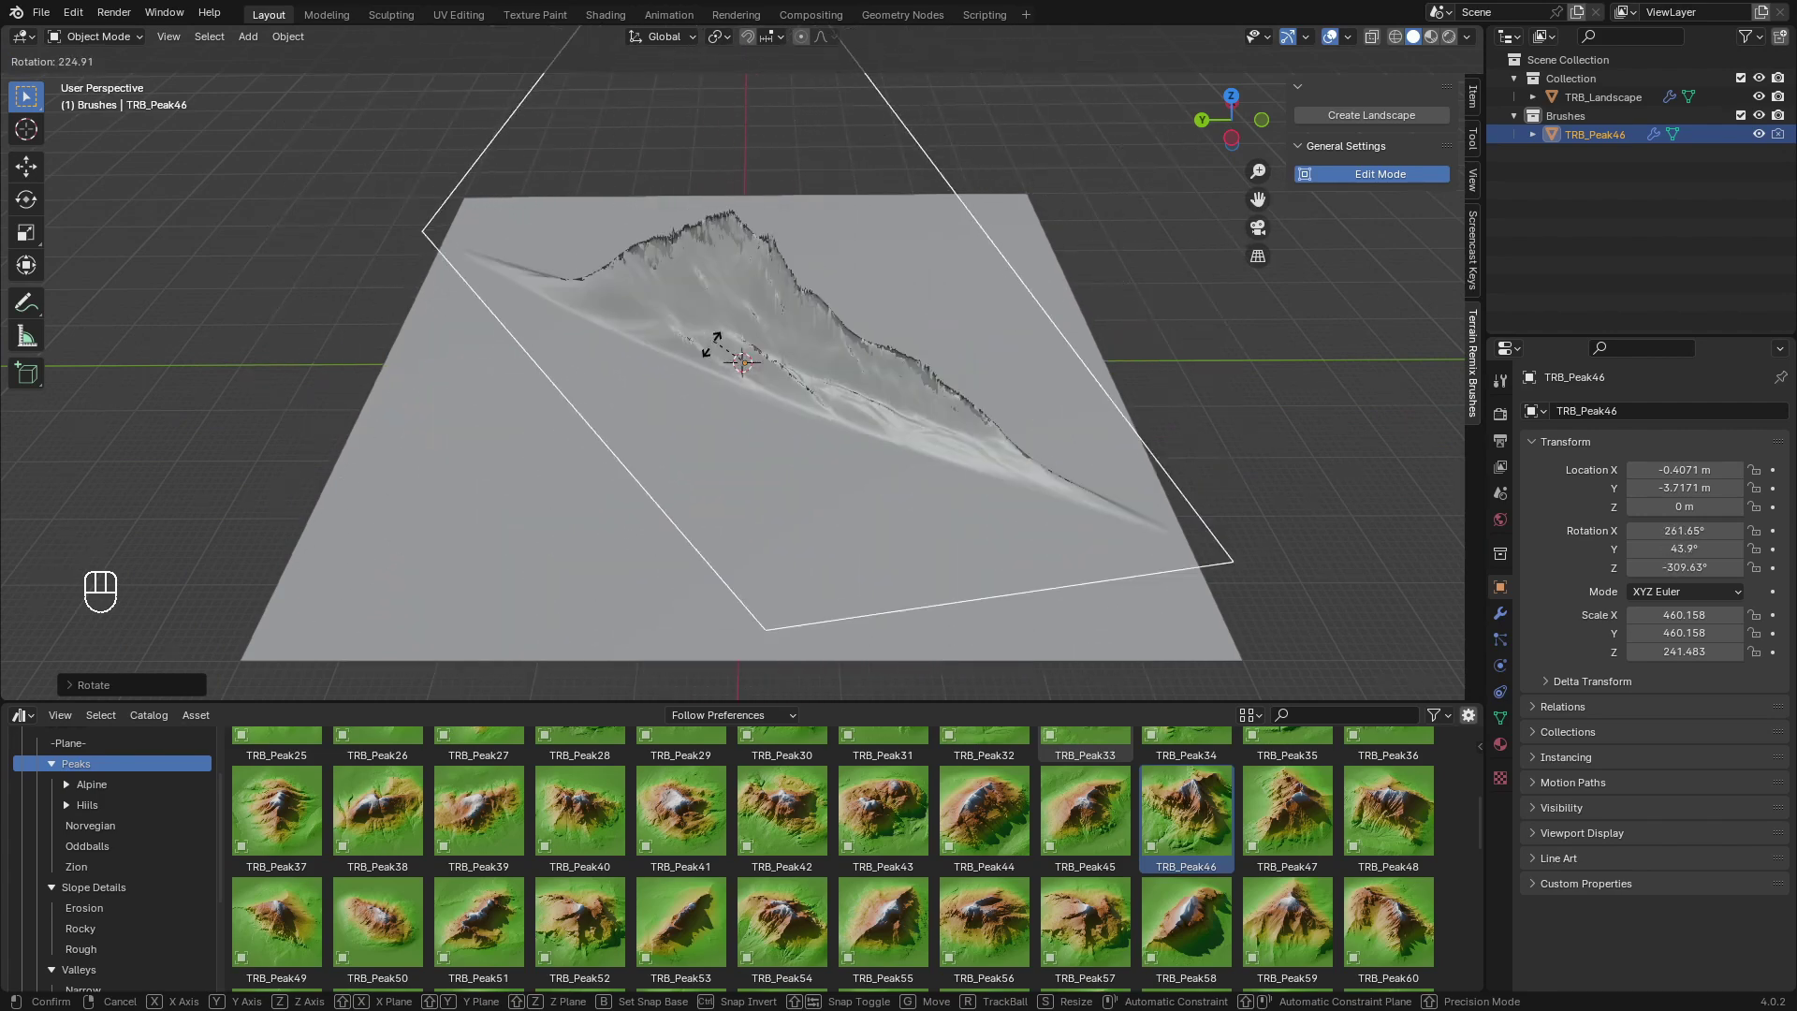
{"action": "key", "text": "Escape"}
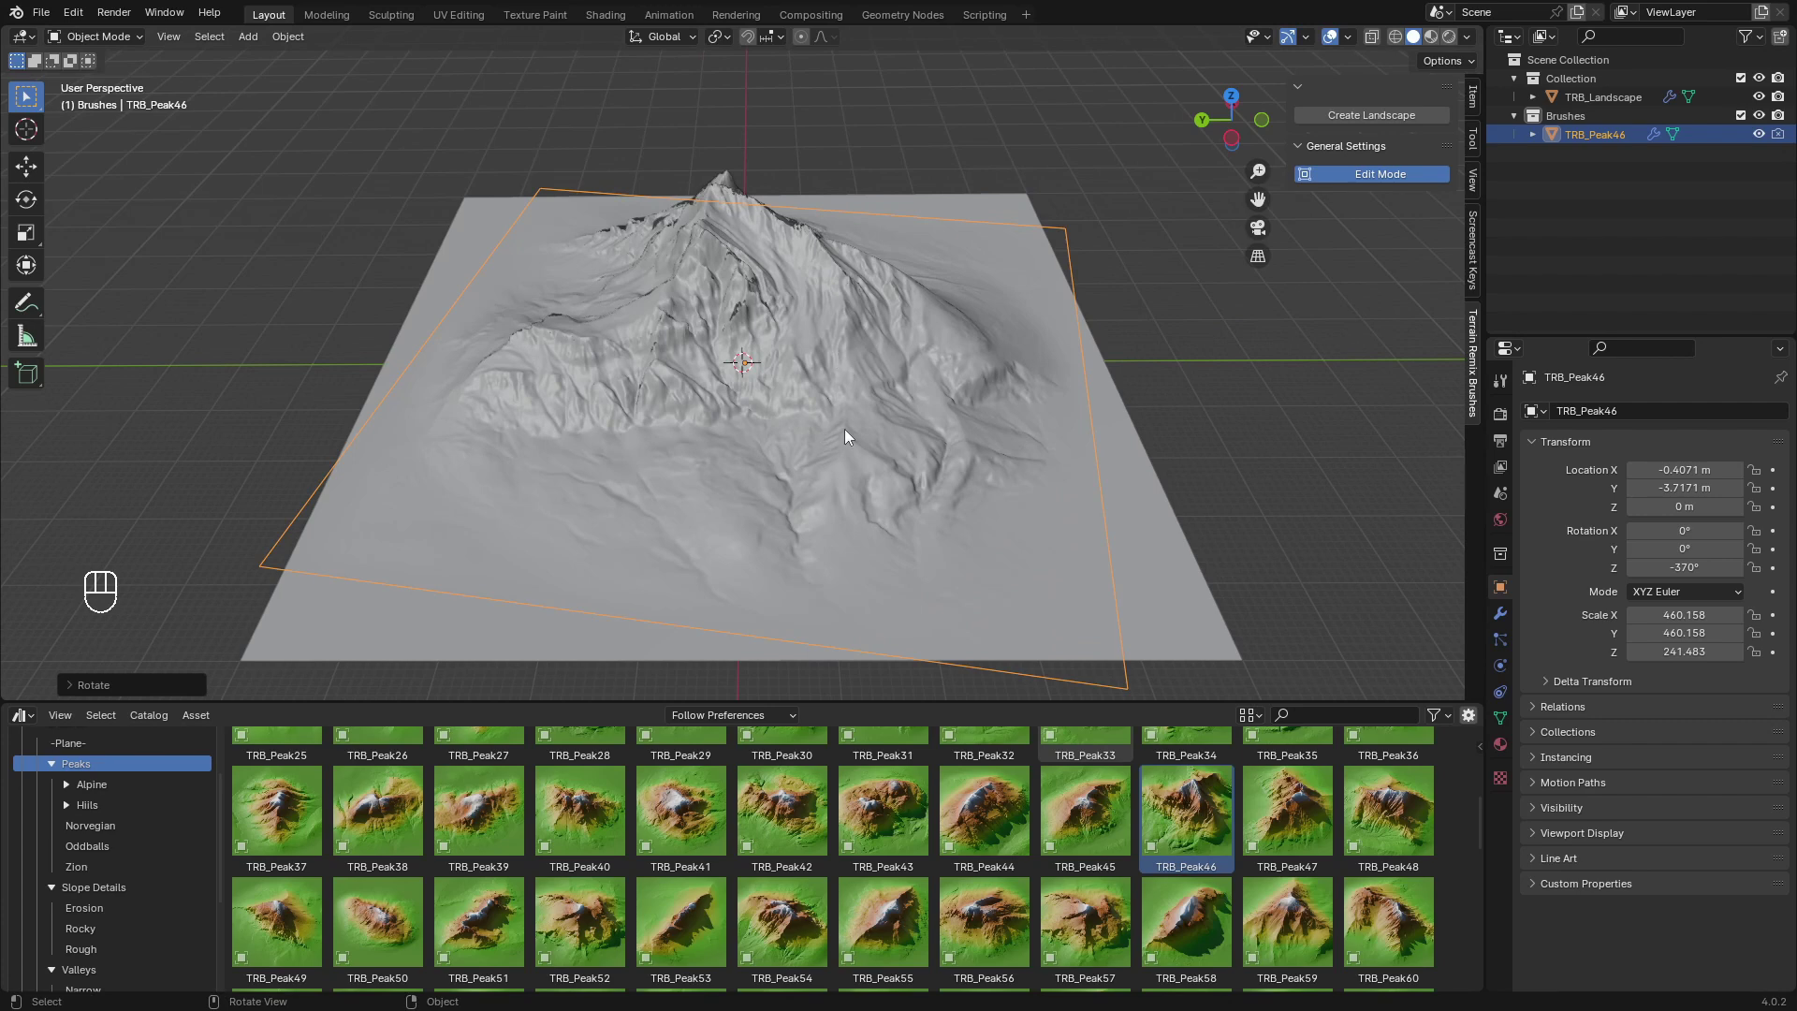
Move TRB_Peak46 twice to settle it near the landscape centre.
{"action": "key", "text": "g"}
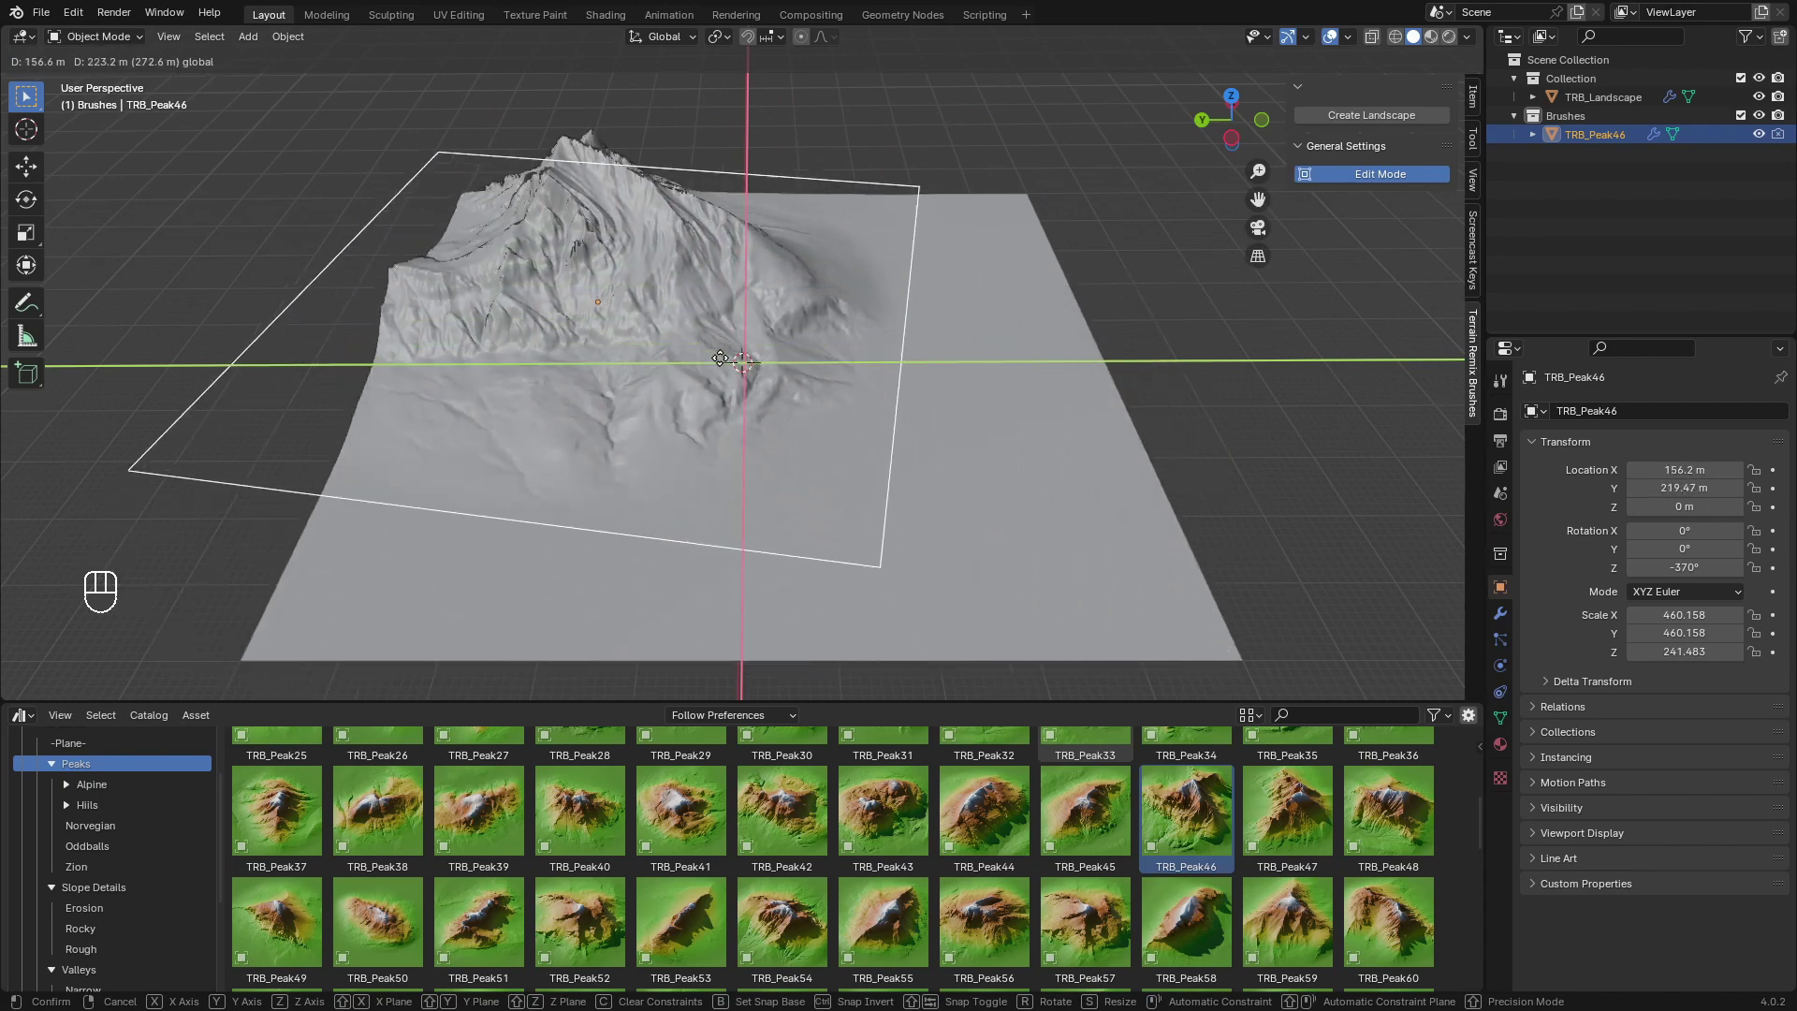
{"action": "left_click", "coordinate": [769, 408]}
{"action": "key", "text": "g"}
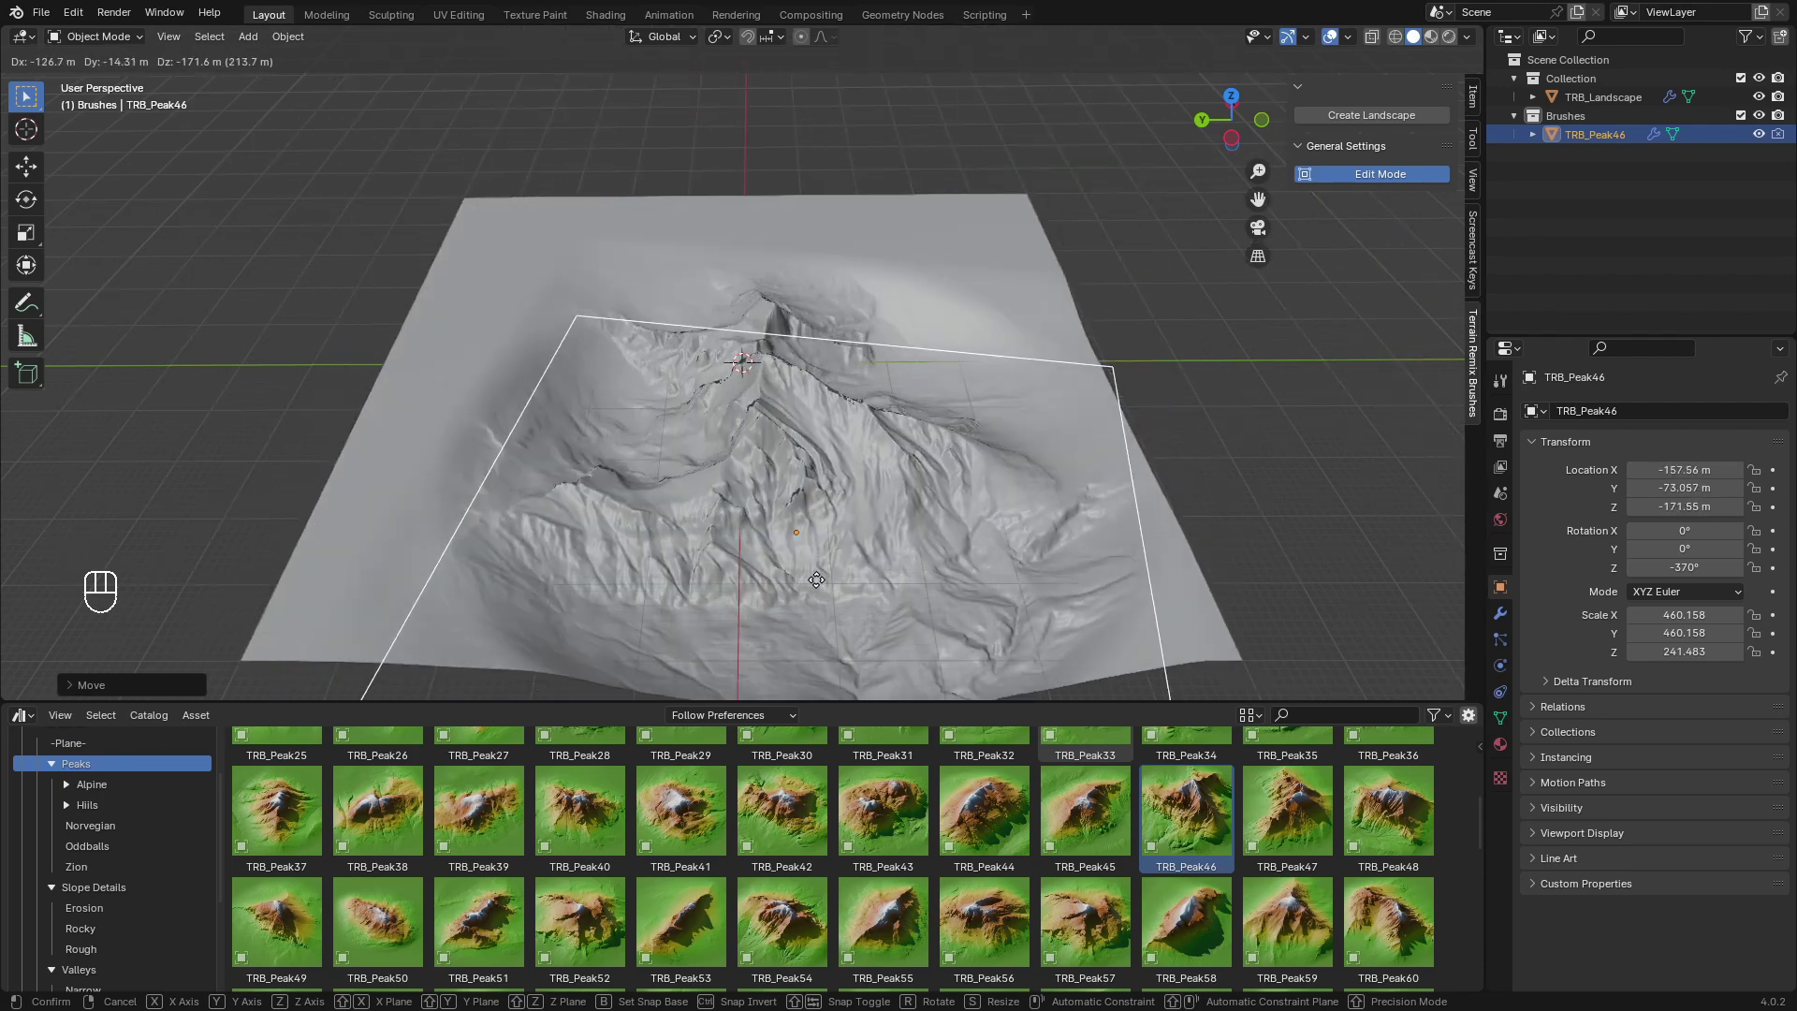
{"action": "left_click", "coordinate": [882, 392]}
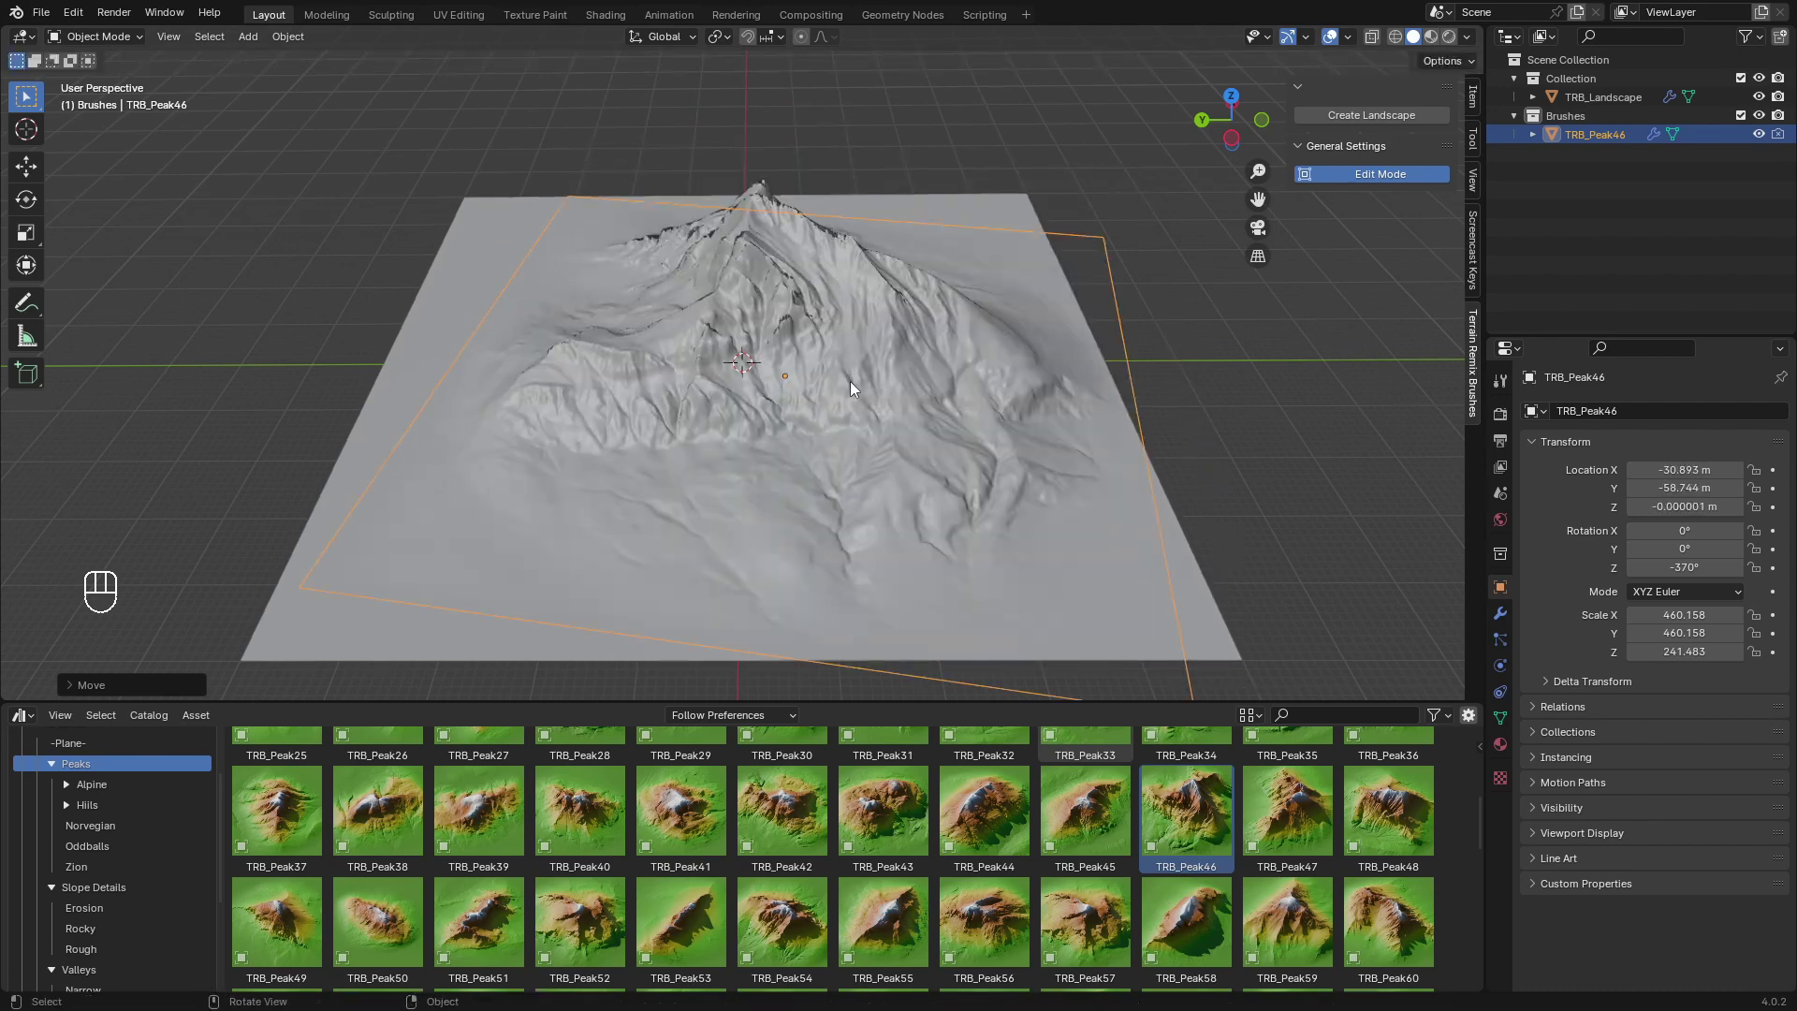
Toggle the peak brush's blending and try a falloff strength of zero.
{"action": "key", "text": "l"}
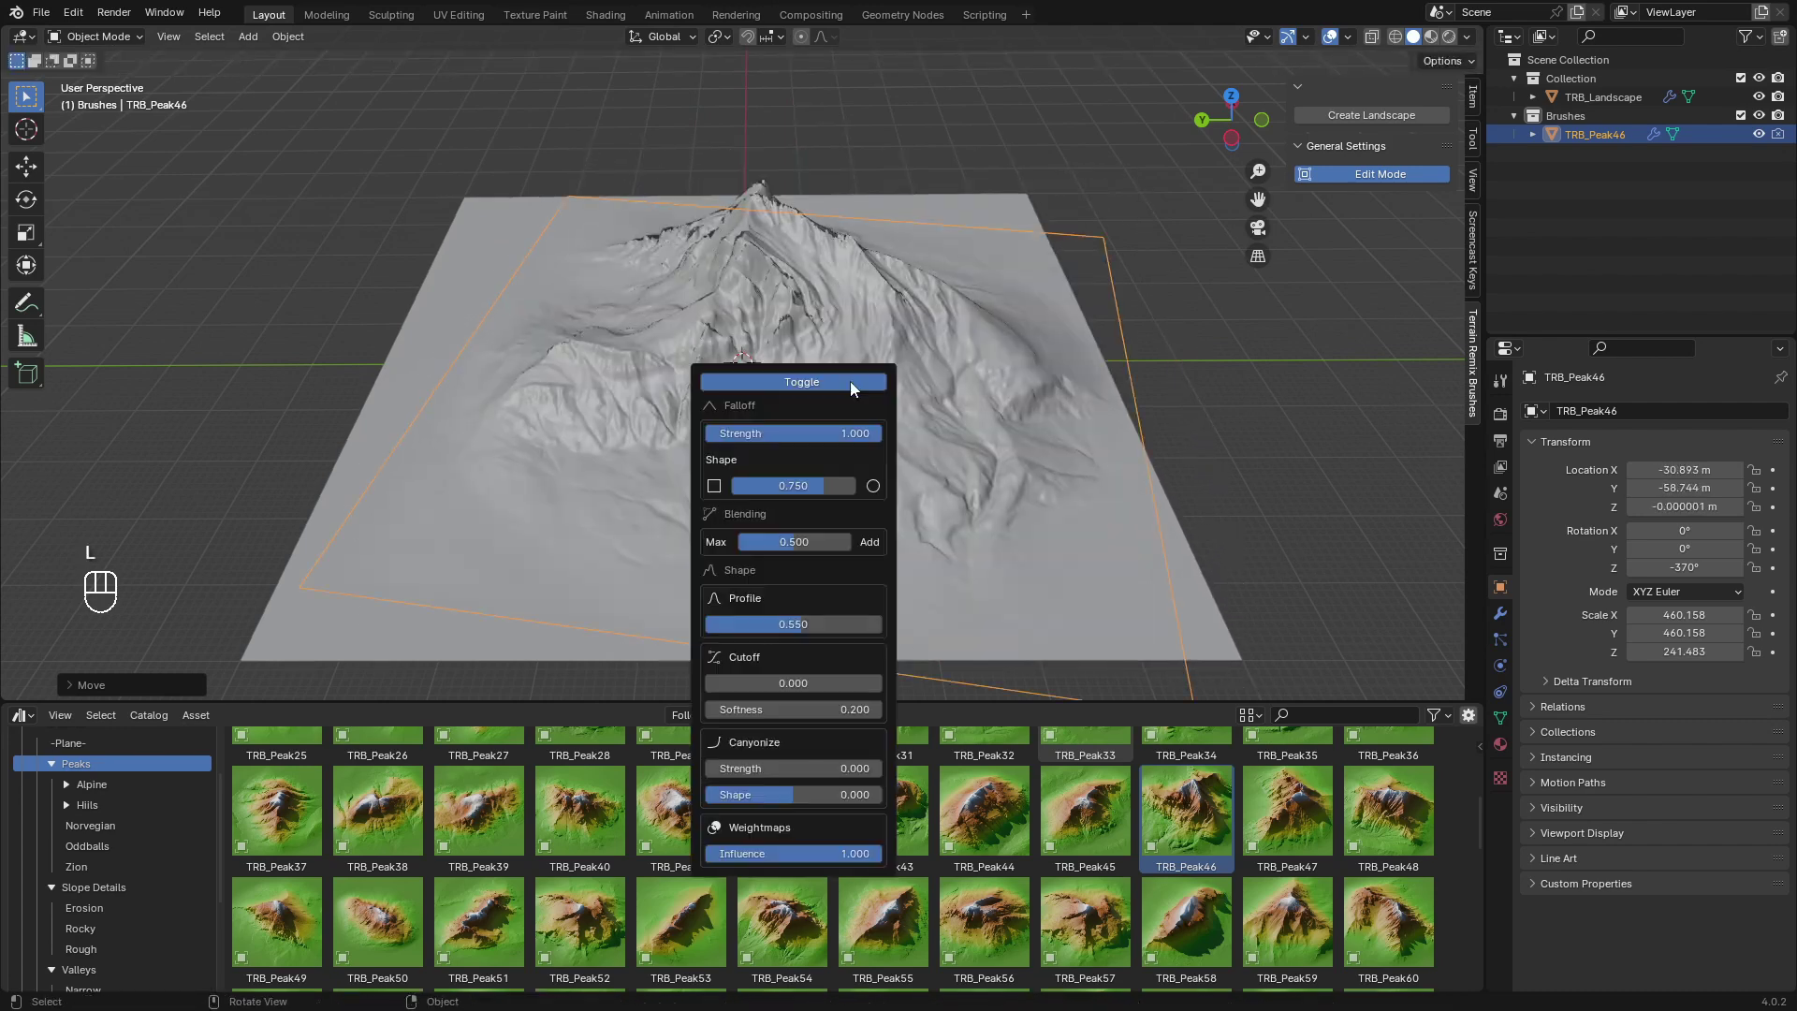
{"action": "left_click", "coordinate": [850, 381]}
{"action": "left_click_drag", "start_coordinate": [801, 434], "coordinate": [710, 432]}
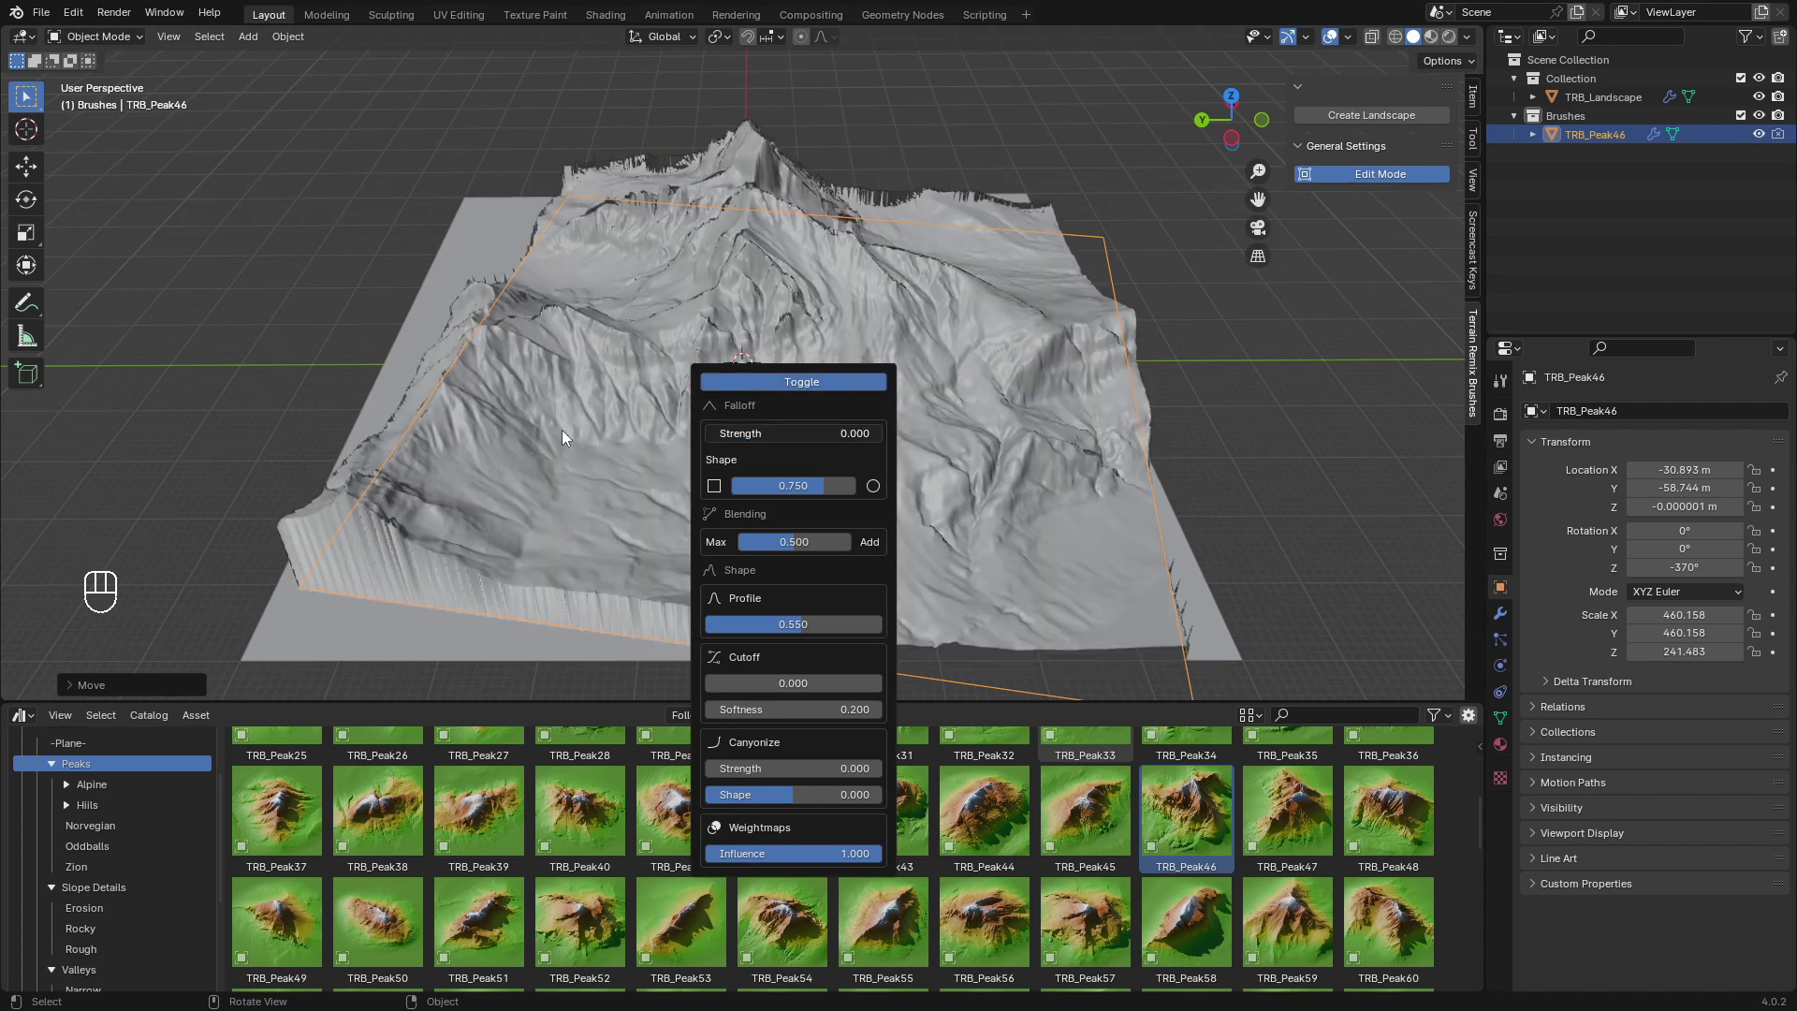
{"action": "mouse_move", "coordinate": [478, 484]}
{"action": "middle_mouse_down"}
{"action": "mouse_move", "coordinate": [723, 468]}
{"action": "mouse_move", "coordinate": [1007, 397]}
{"action": "mouse_move", "coordinate": [811, 445]}
{"action": "middle_mouse_up"}
{"action": "key", "text": "u"}
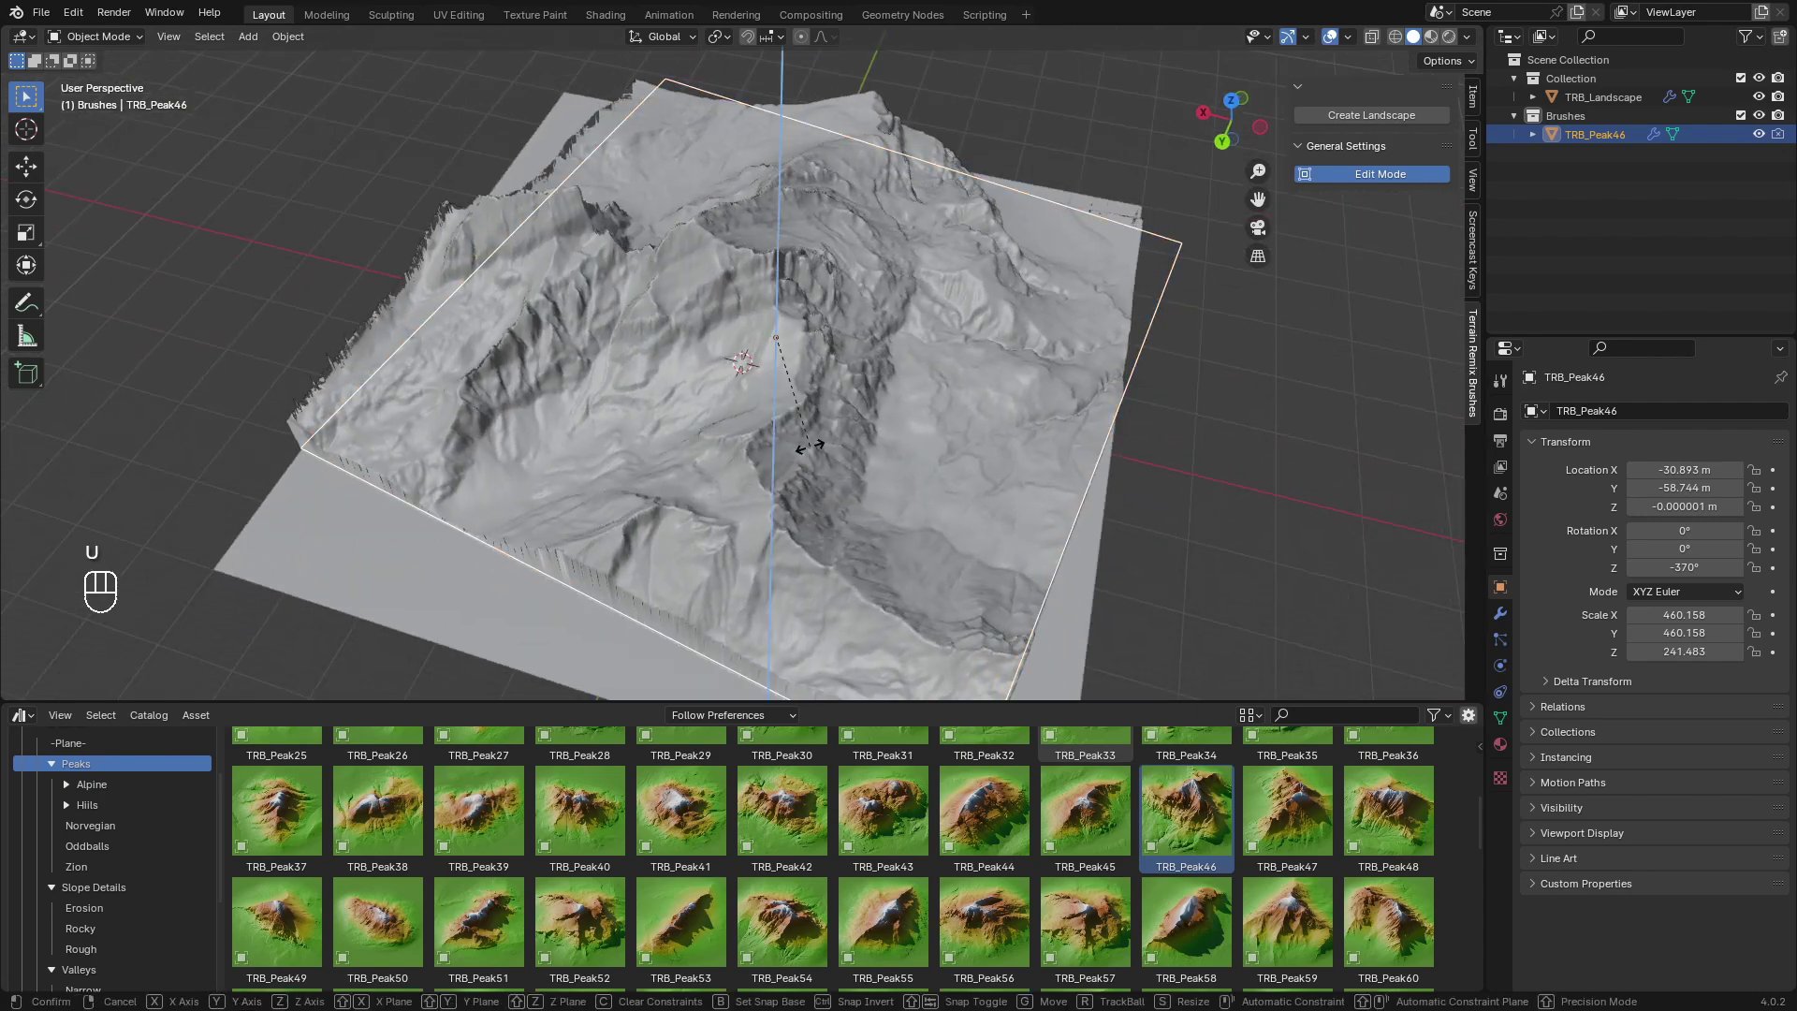
Raise the peak brush's falloff strength to 1 and adjust its profile.
{"action": "key", "text": "l"}
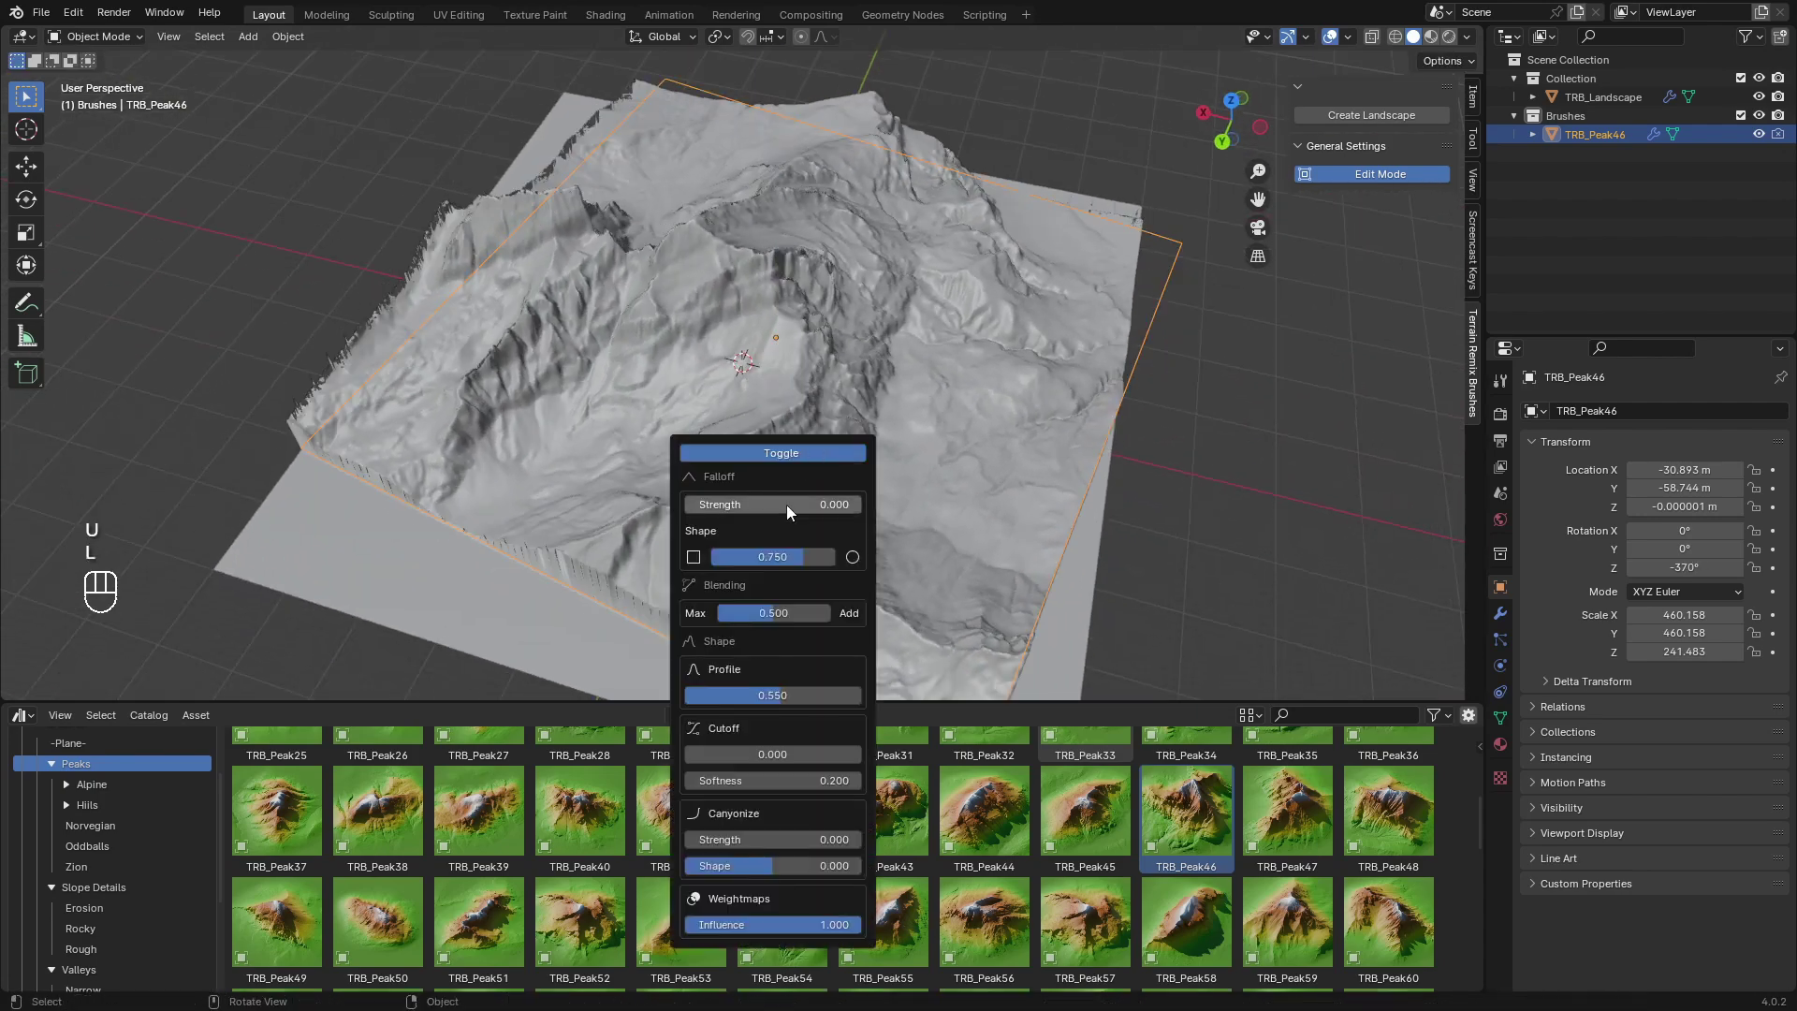
{"action": "left_click_drag", "start_coordinate": [751, 510], "coordinate": [1009, 496]}
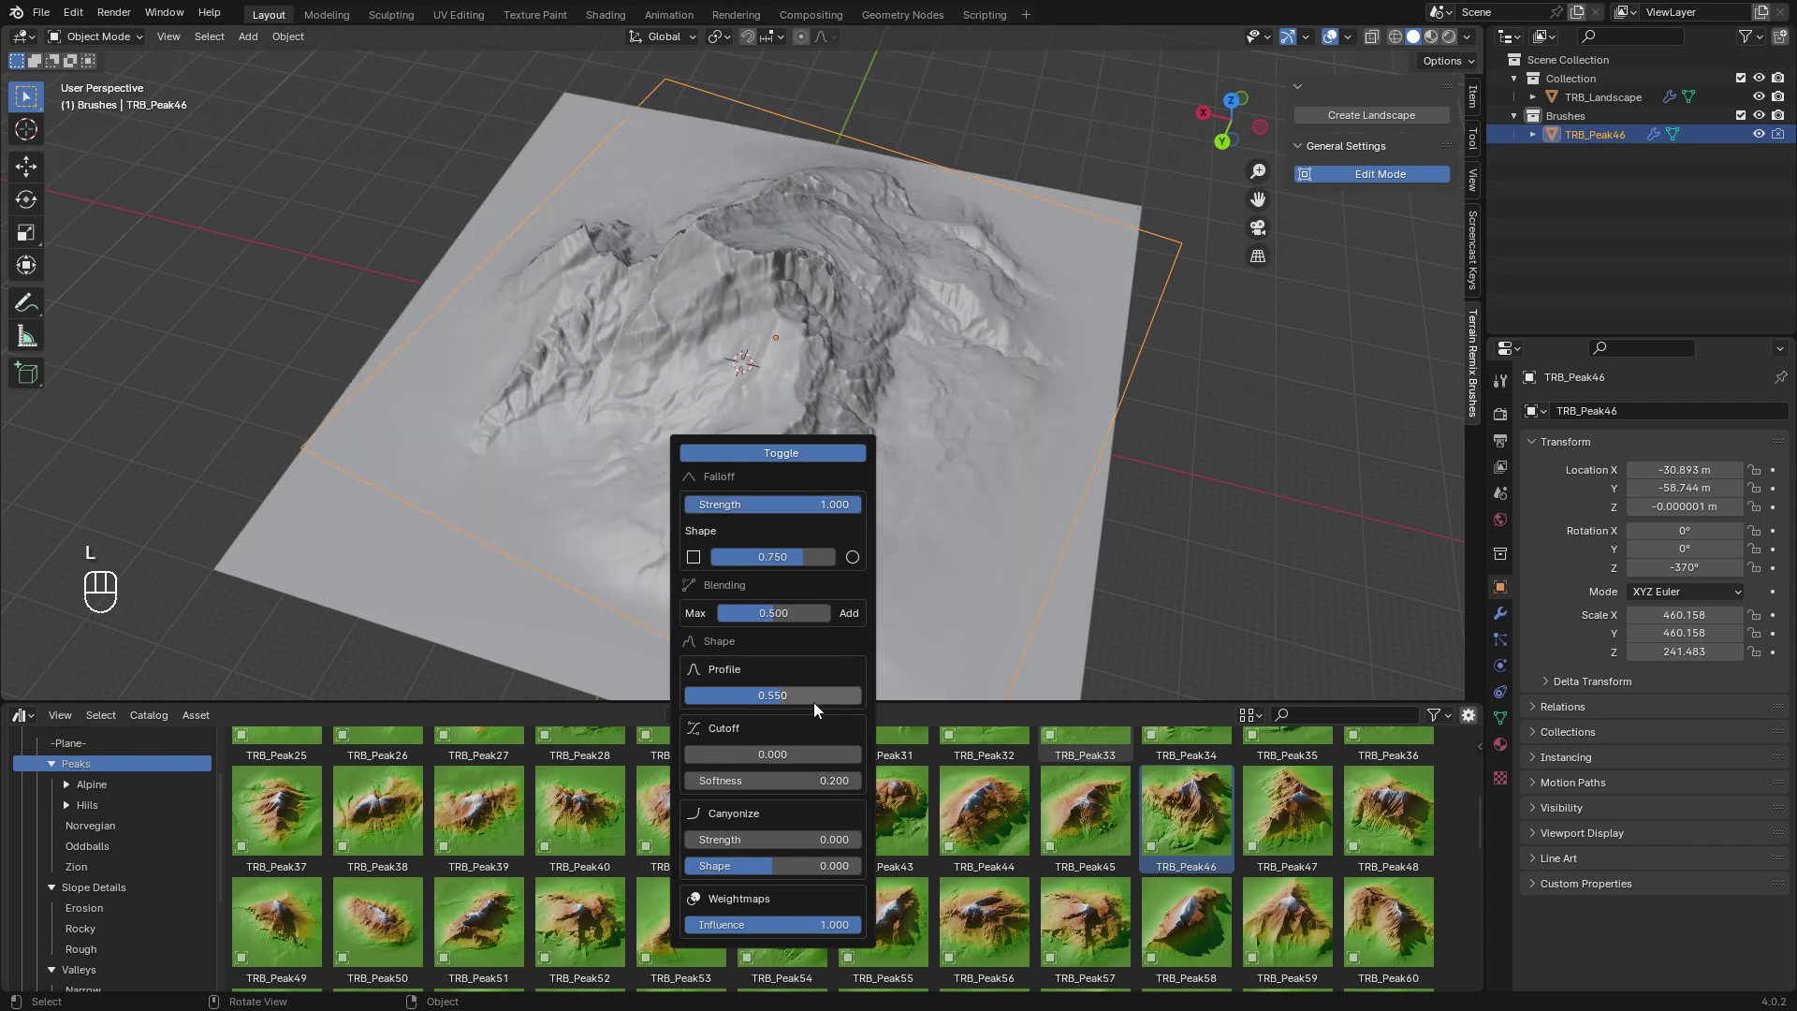
{"action": "mouse_move", "coordinate": [772, 698]}
{"action": "left_mouse_down"}
{"action": "mouse_move", "coordinate": [829, 687]}
{"action": "mouse_move", "coordinate": [741, 696]}
{"action": "mouse_move", "coordinate": [786, 696]}
{"action": "mouse_move", "coordinate": [820, 764]}
{"action": "mouse_move", "coordinate": [688, 758]}
{"action": "left_mouse_up"}
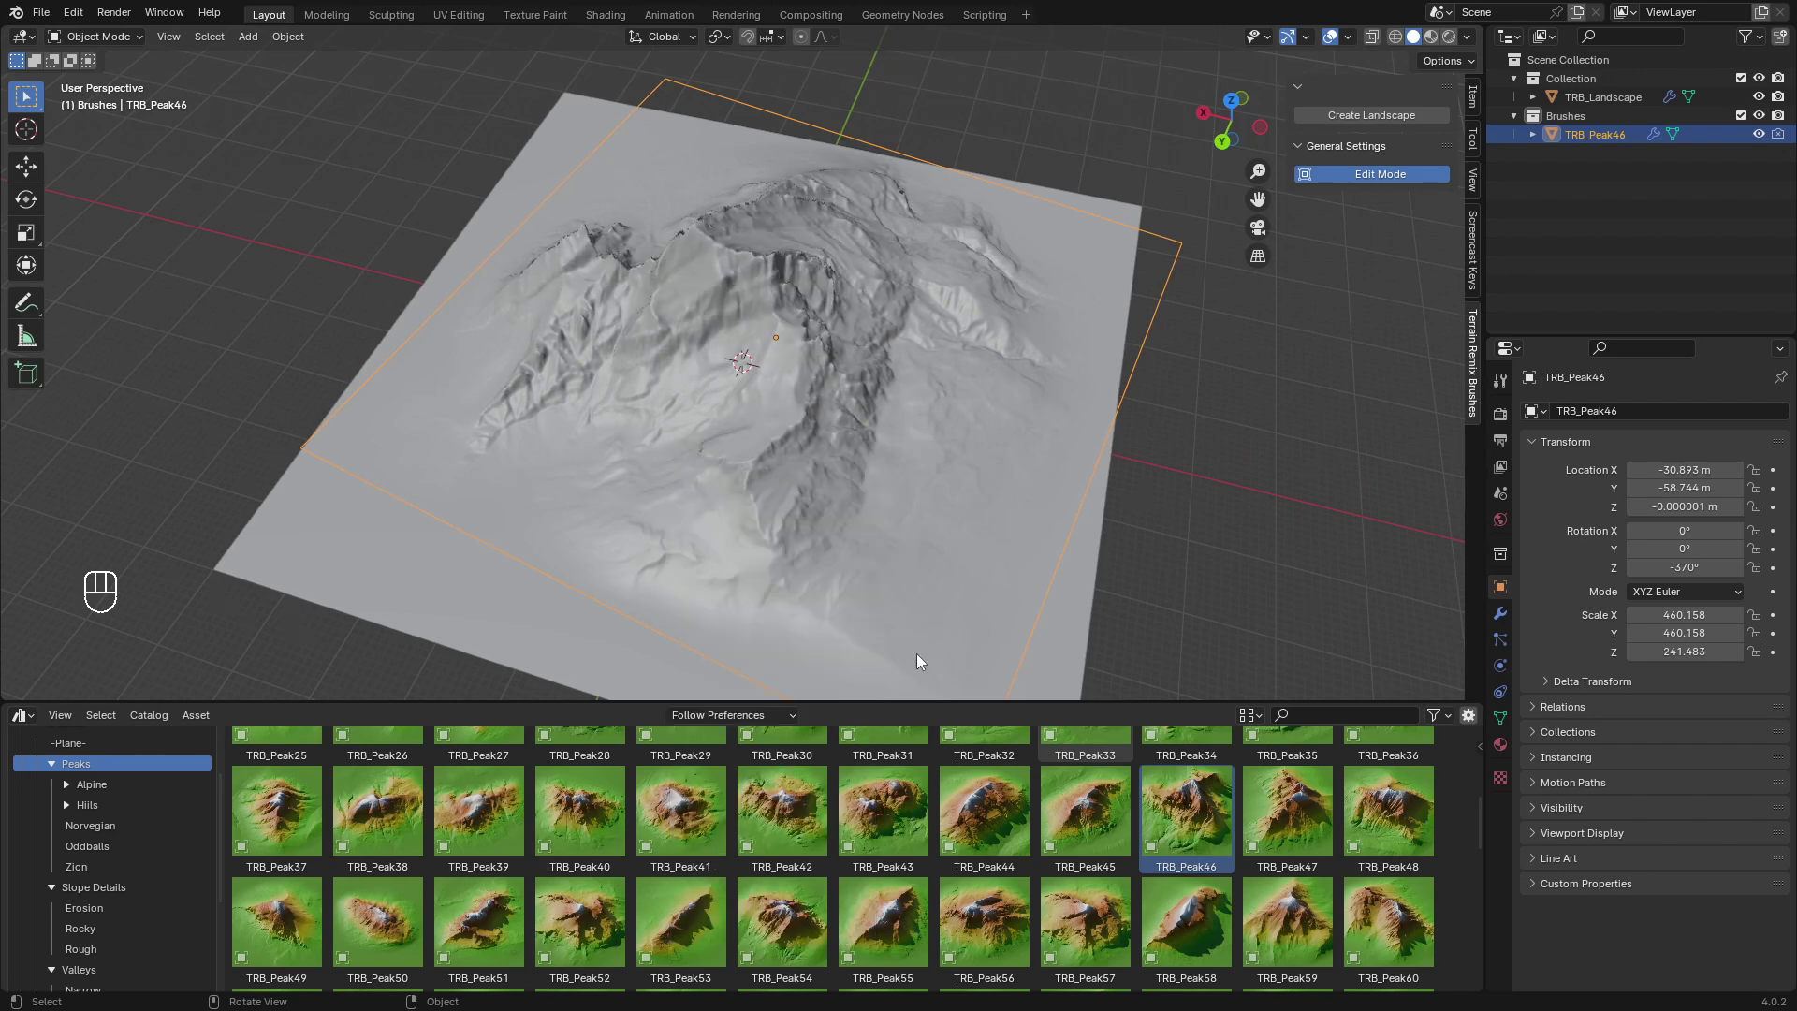
{"action": "key", "text": "l"}
Scale up the newly placed peak and valley brushes across the landscape.
{"action": "mouse_move", "coordinate": [1029, 445]}
{"action": "middle_mouse_down"}
{"action": "mouse_move", "coordinate": [904, 398]}
{"action": "mouse_move", "coordinate": [1006, 468]}
{"action": "middle_mouse_up"}
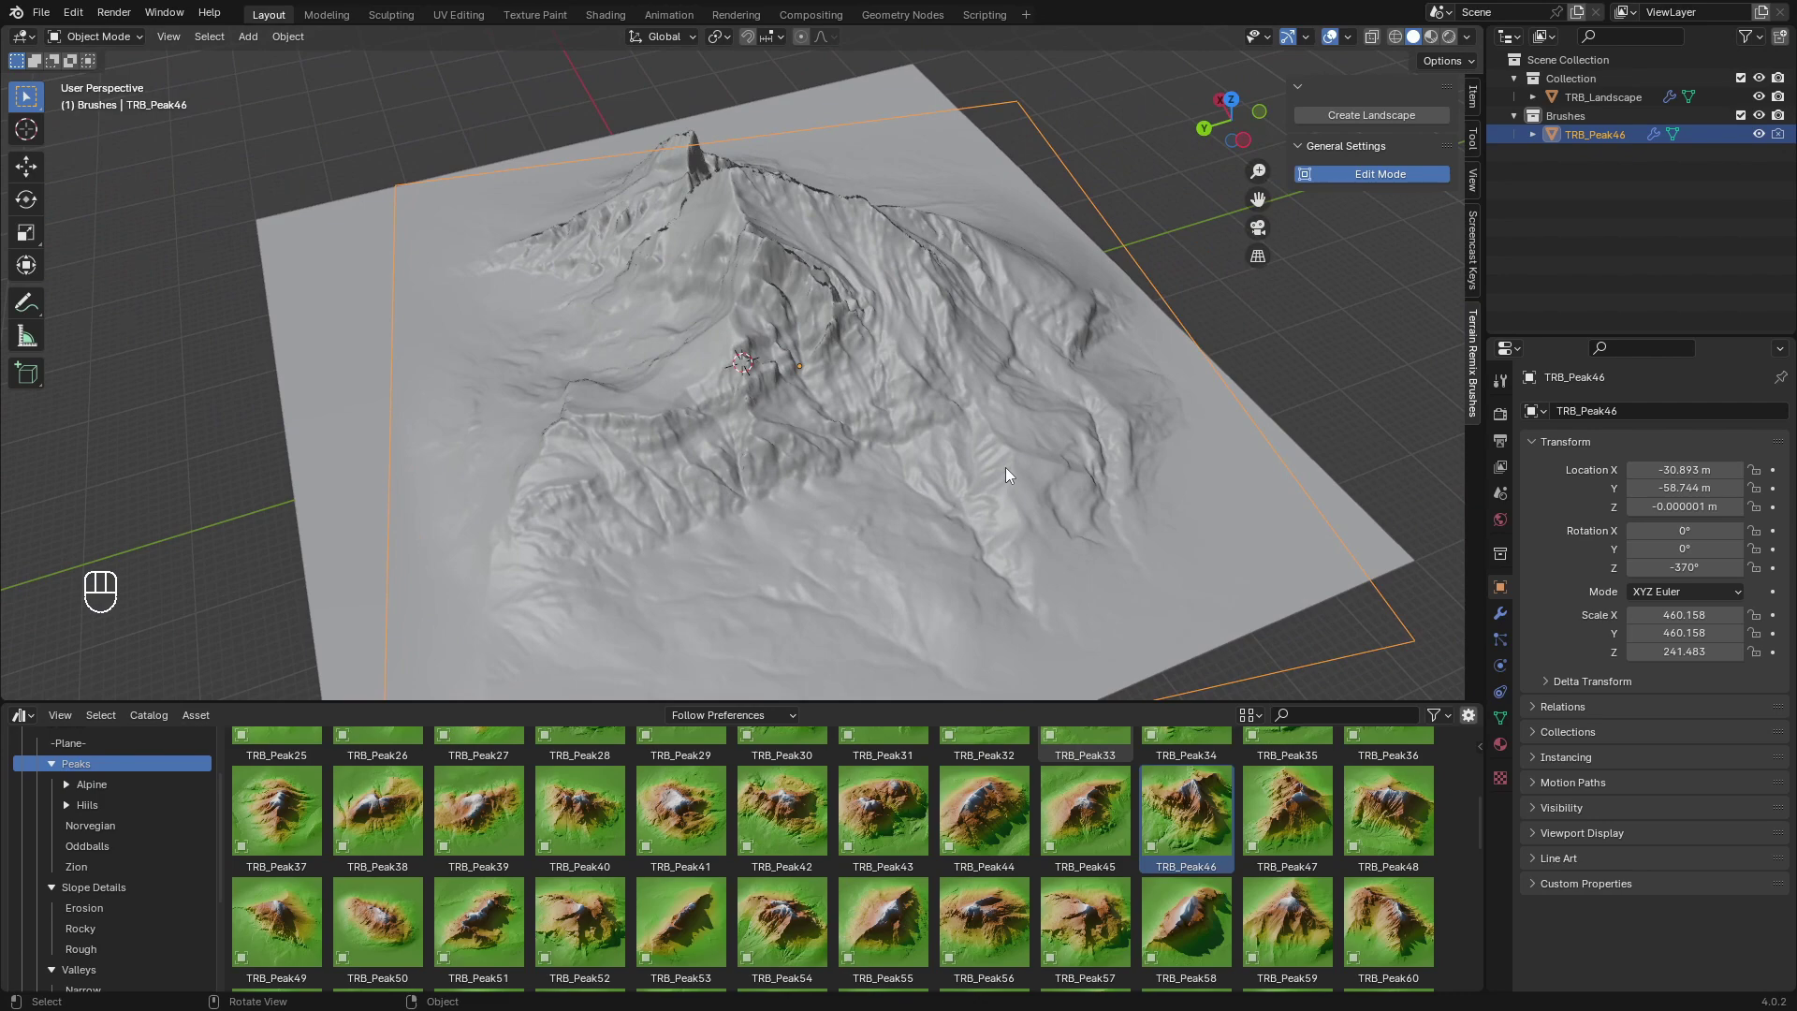
{"action": "key", "text": "s"}
{"action": "left_click", "coordinate": [1166, 463]}
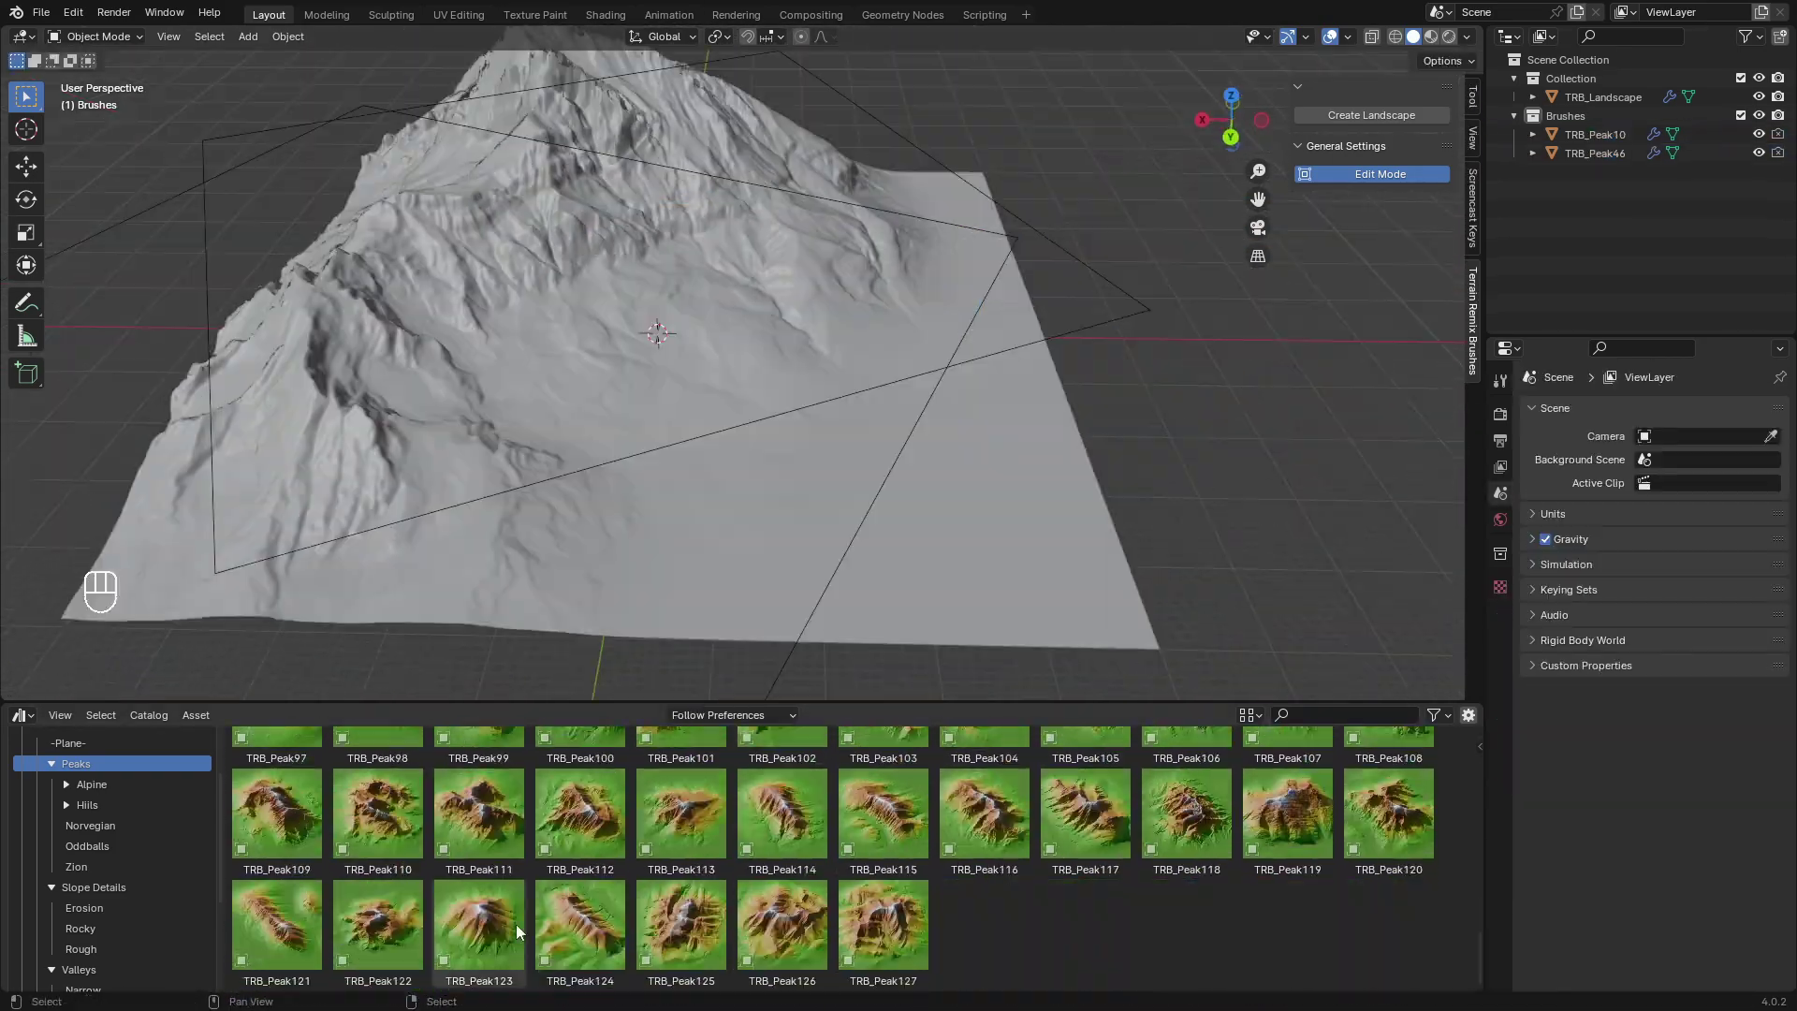
{"action": "key", "text": "s"}
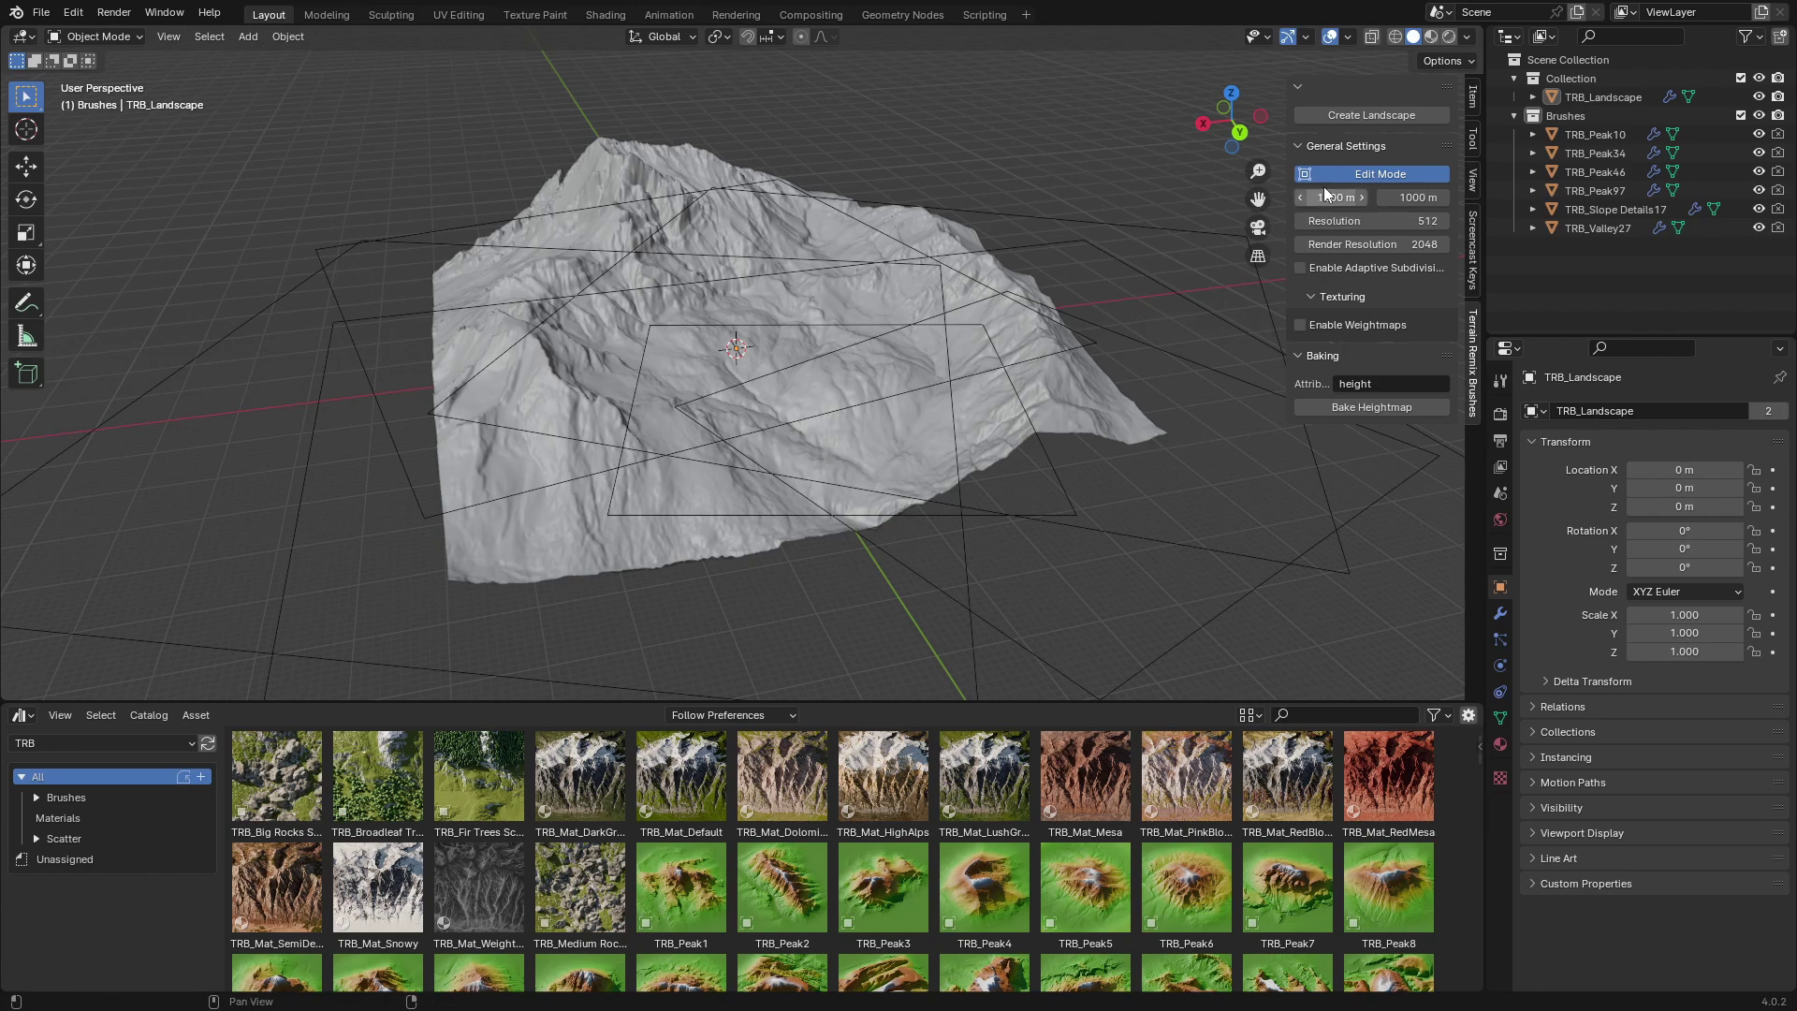
Turn off Terrain Remix brush Edit Mode and orbit the terrain view.
{"action": "left_click", "coordinate": [1371, 175]}
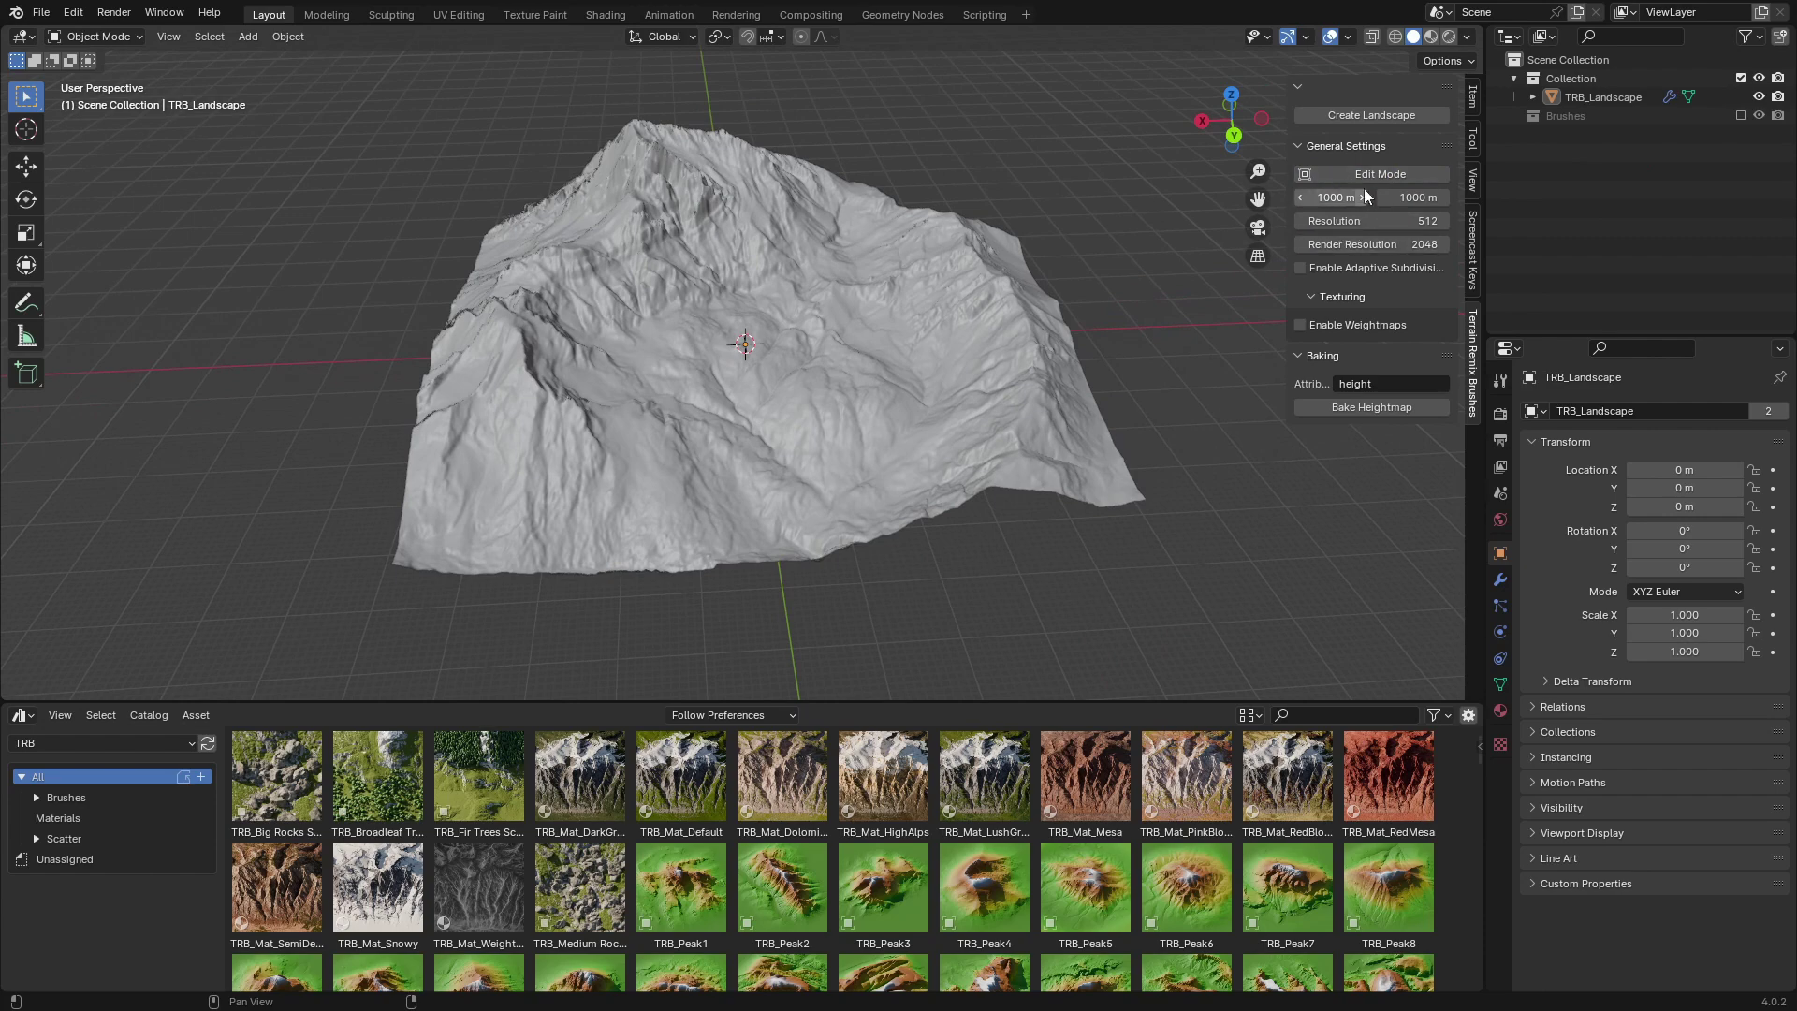
{"action": "middle_click_drag", "start_coordinate": [1091, 268], "coordinate": [1057, 304]}
{"action": "scroll", "coordinate": [1041, 319], "scroll_direction": "up", "scroll_amount": 2}
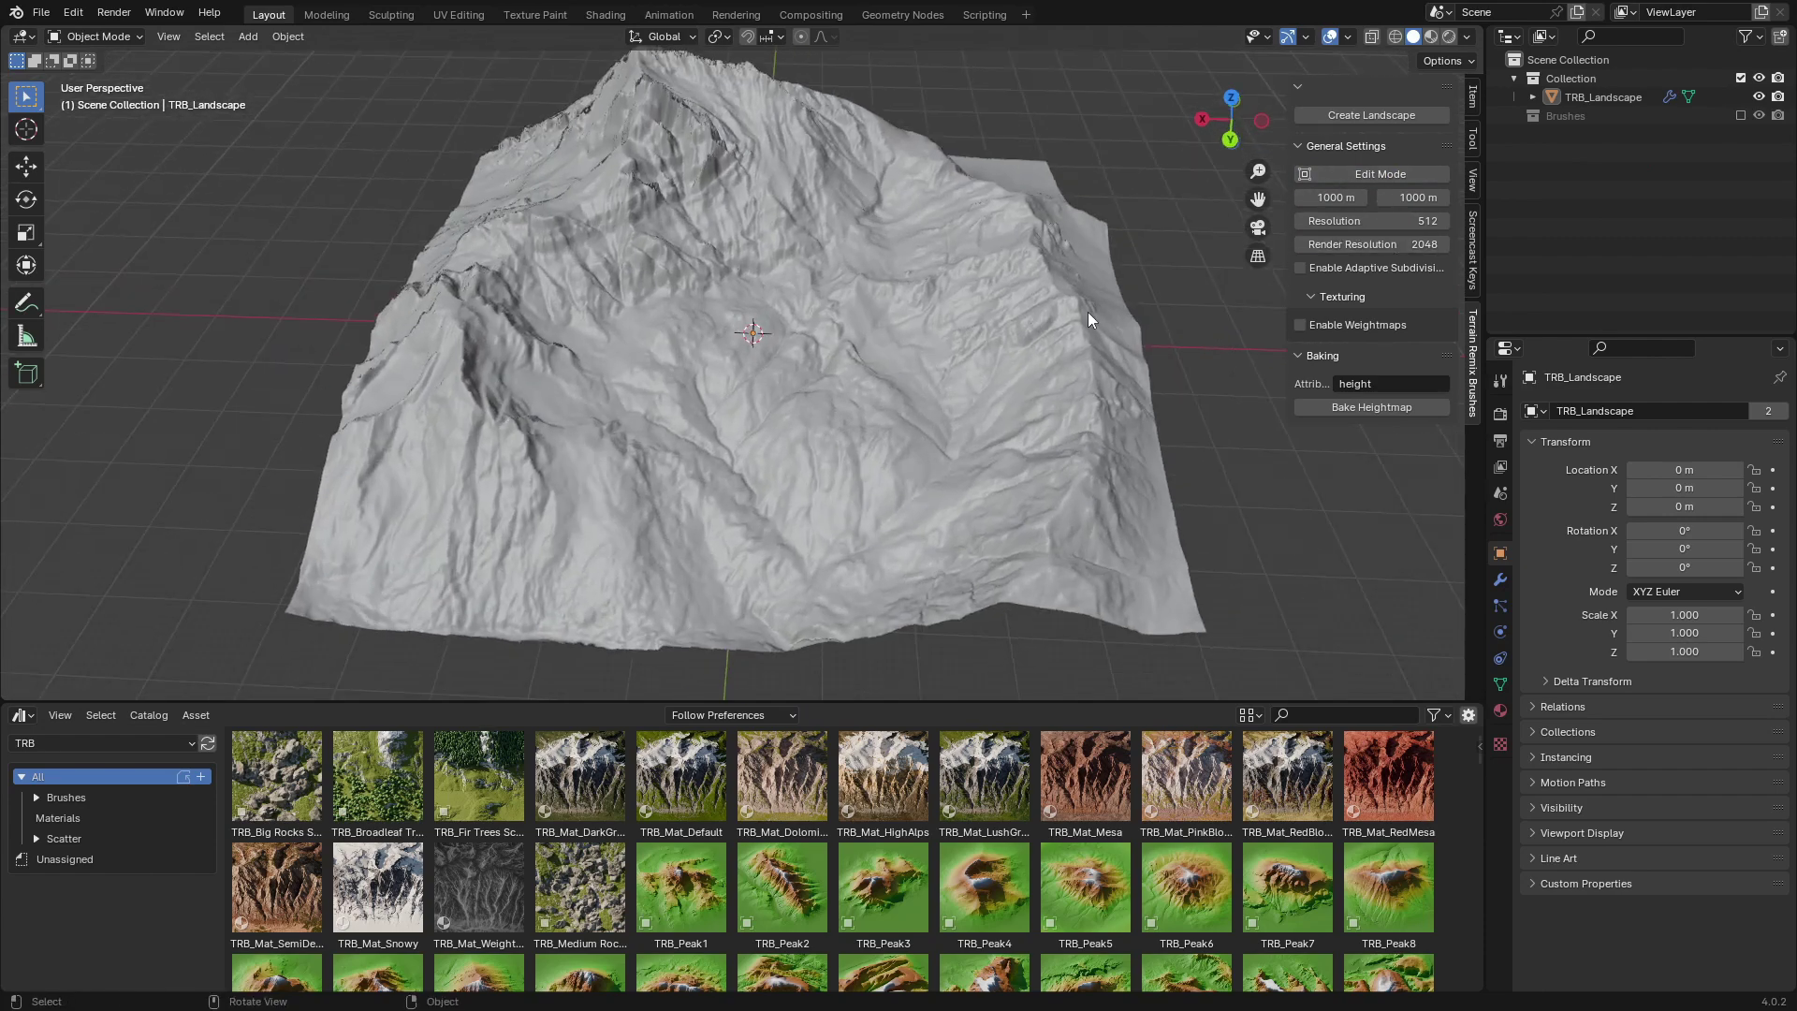
{"action": "middle_click_drag", "start_coordinate": [1214, 509], "coordinate": [1060, 485]}
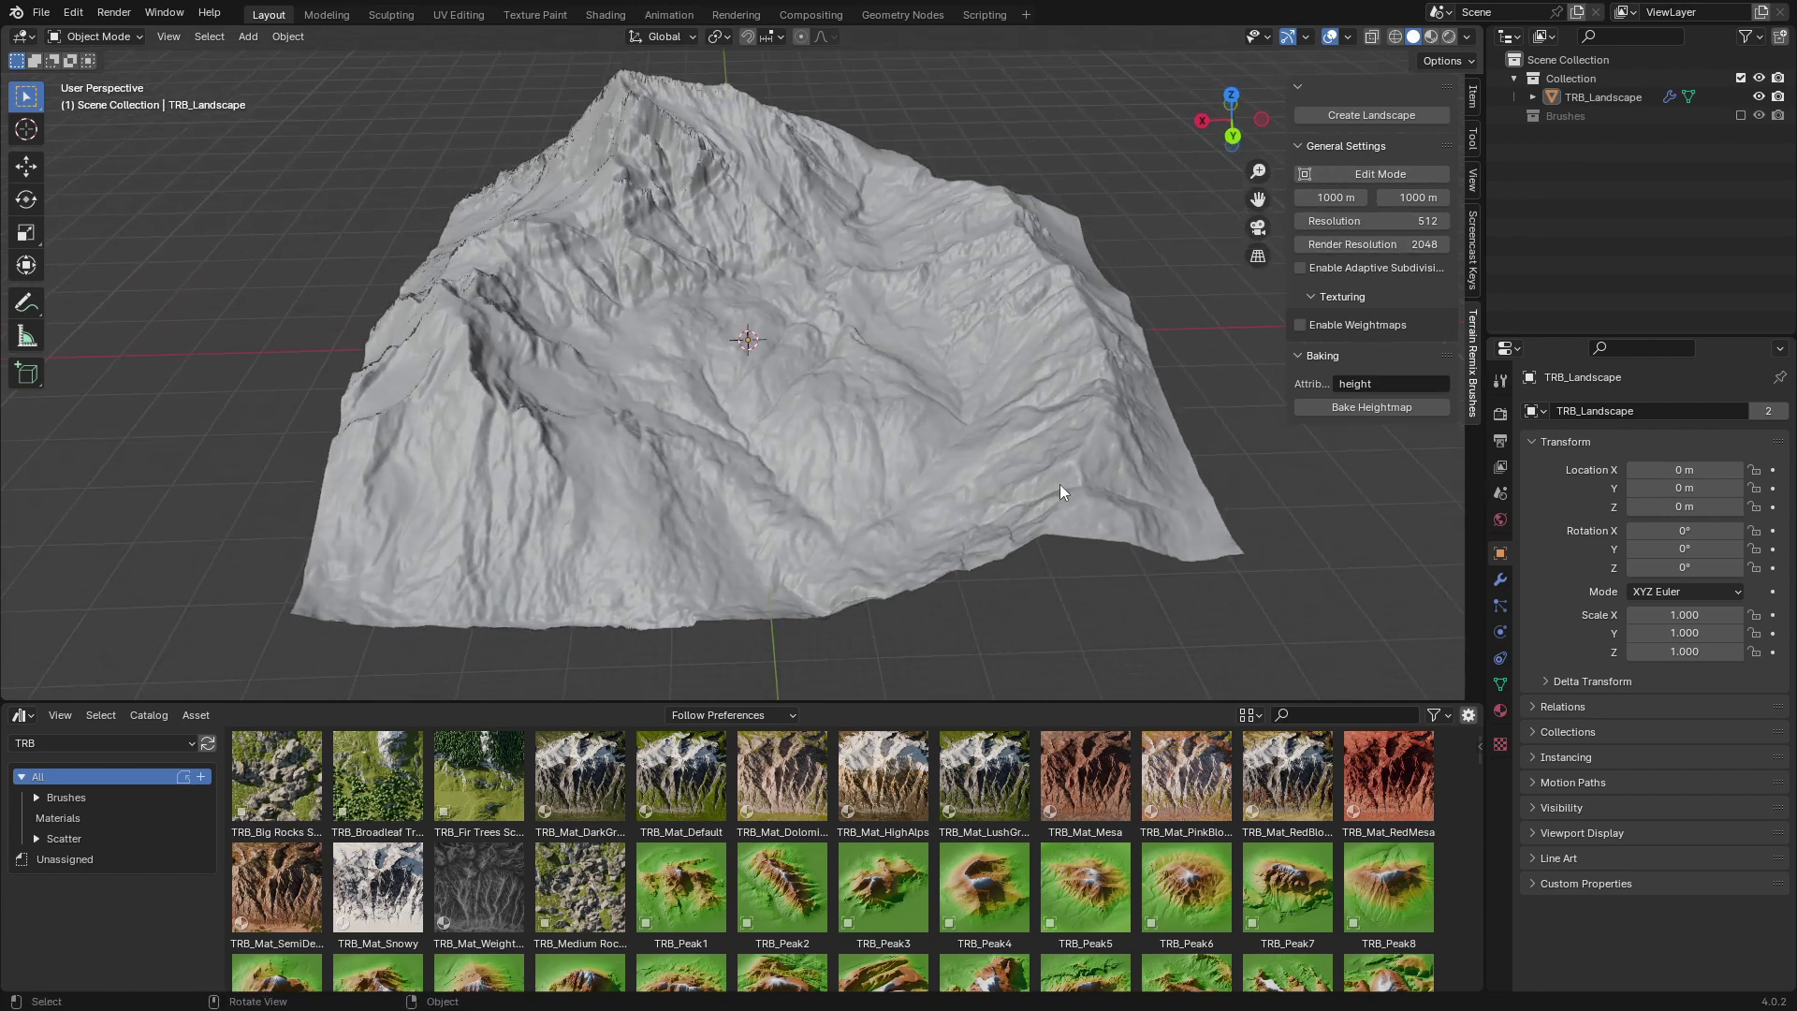
Set the landscape modifier's Size X to 500 m and view the narrowed strip.
{"action": "left_click", "coordinate": [1500, 582]}
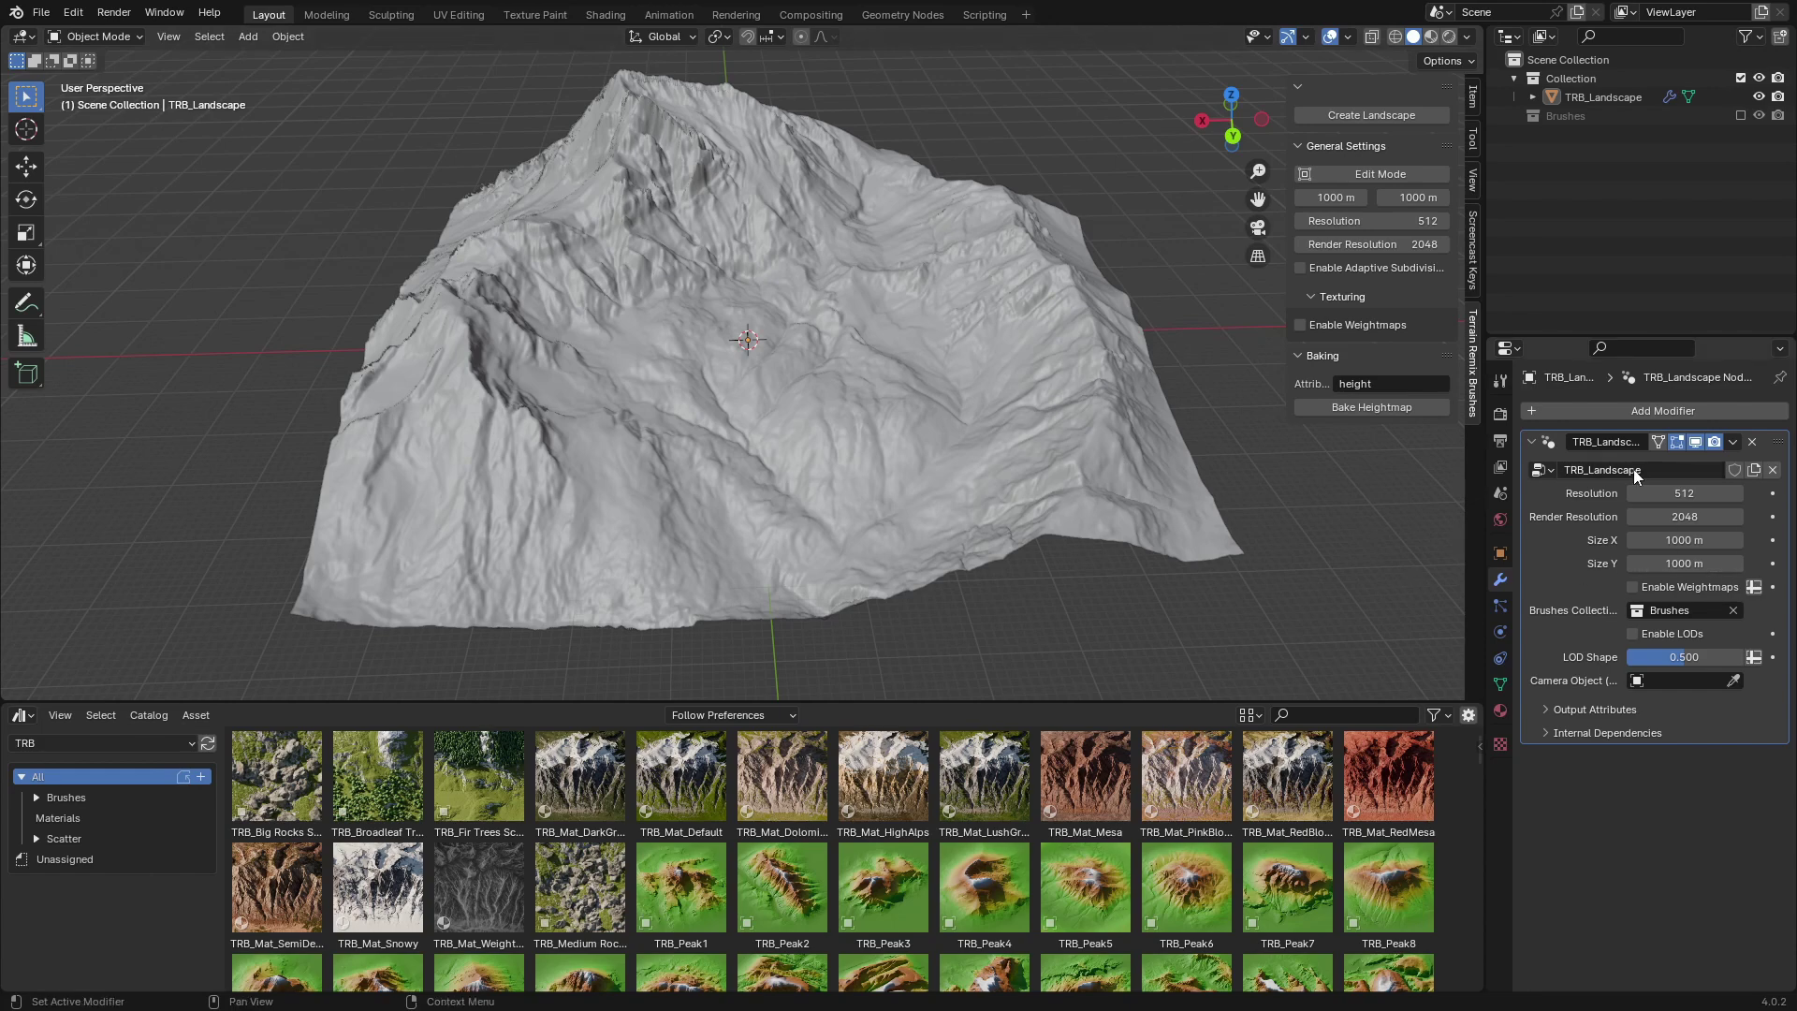
{"action": "left_click", "coordinate": [1338, 197]}
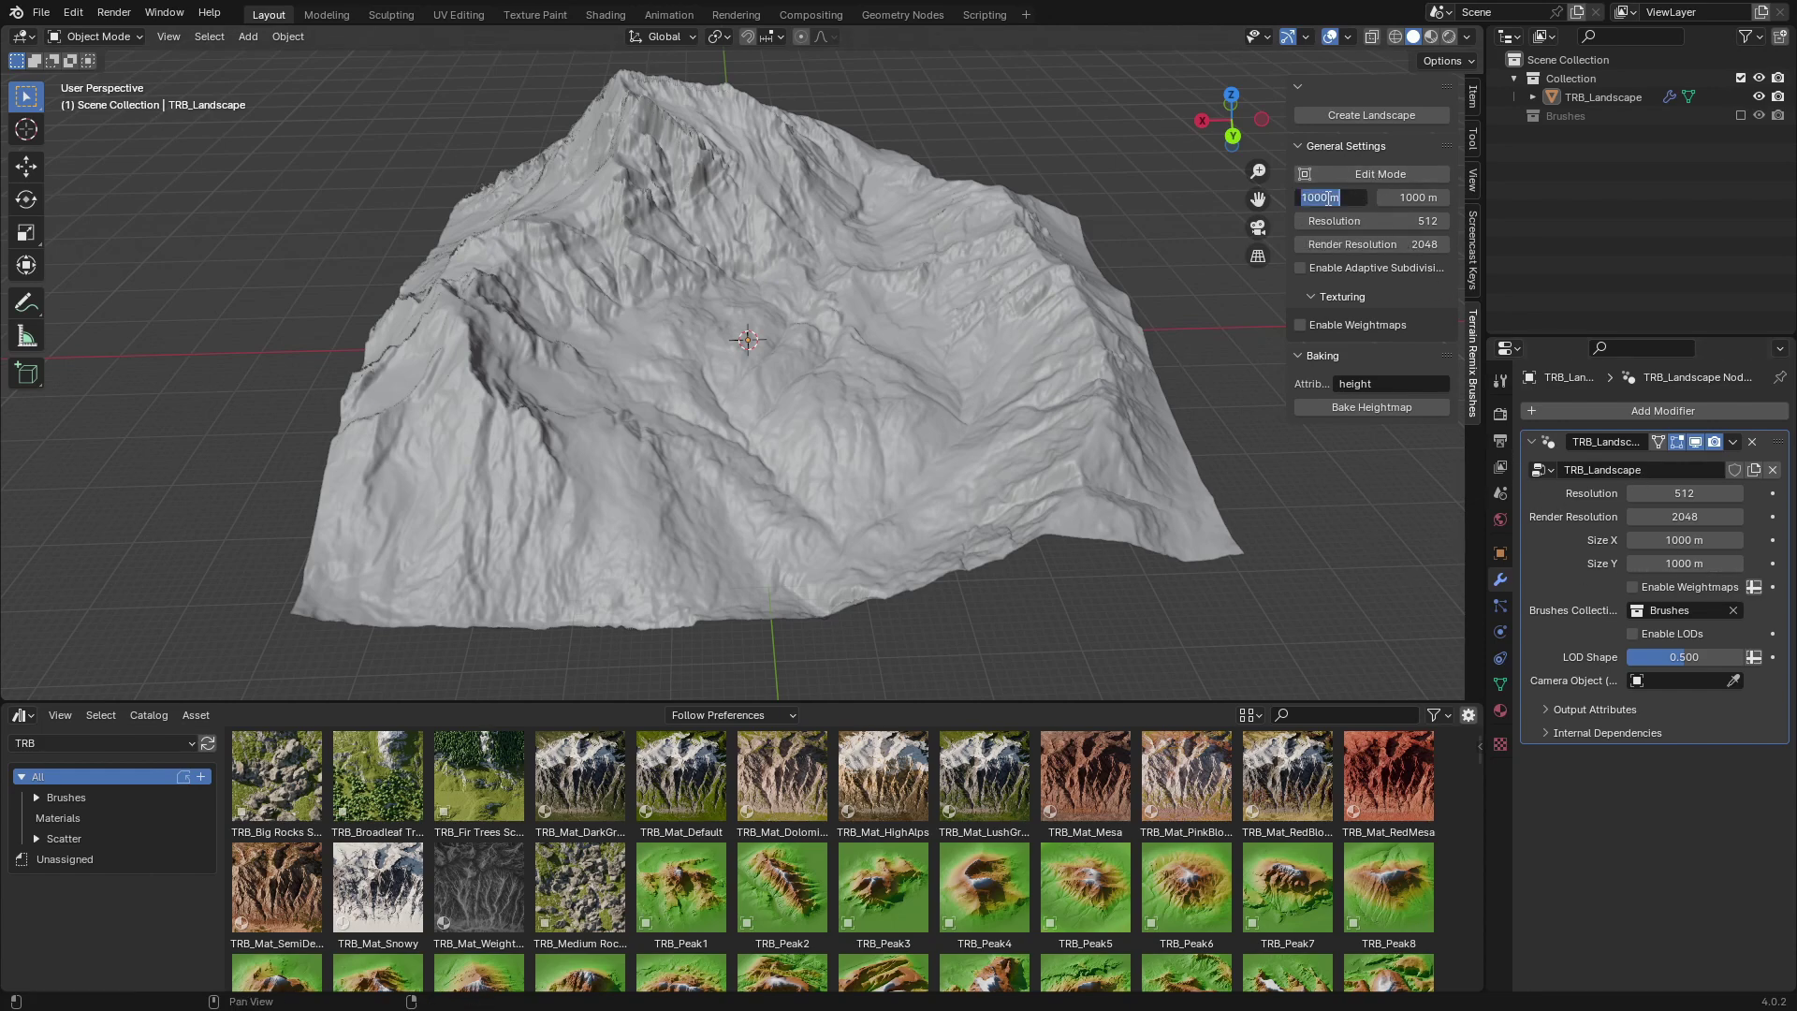
{"action": "type", "text": "500"}
{"action": "key", "text": "Return"}
{"action": "mouse_move", "coordinate": [813, 468]}
{"action": "middle_mouse_down"}
{"action": "mouse_move", "coordinate": [1004, 495]}
{"action": "mouse_move", "coordinate": [859, 535]}
{"action": "mouse_move", "coordinate": [562, 520]}
{"action": "mouse_move", "coordinate": [862, 437]}
{"action": "mouse_move", "coordinate": [803, 409]}
{"action": "mouse_move", "coordinate": [1086, 290]}
{"action": "mouse_move", "coordinate": [951, 375]}
{"action": "middle_mouse_up"}
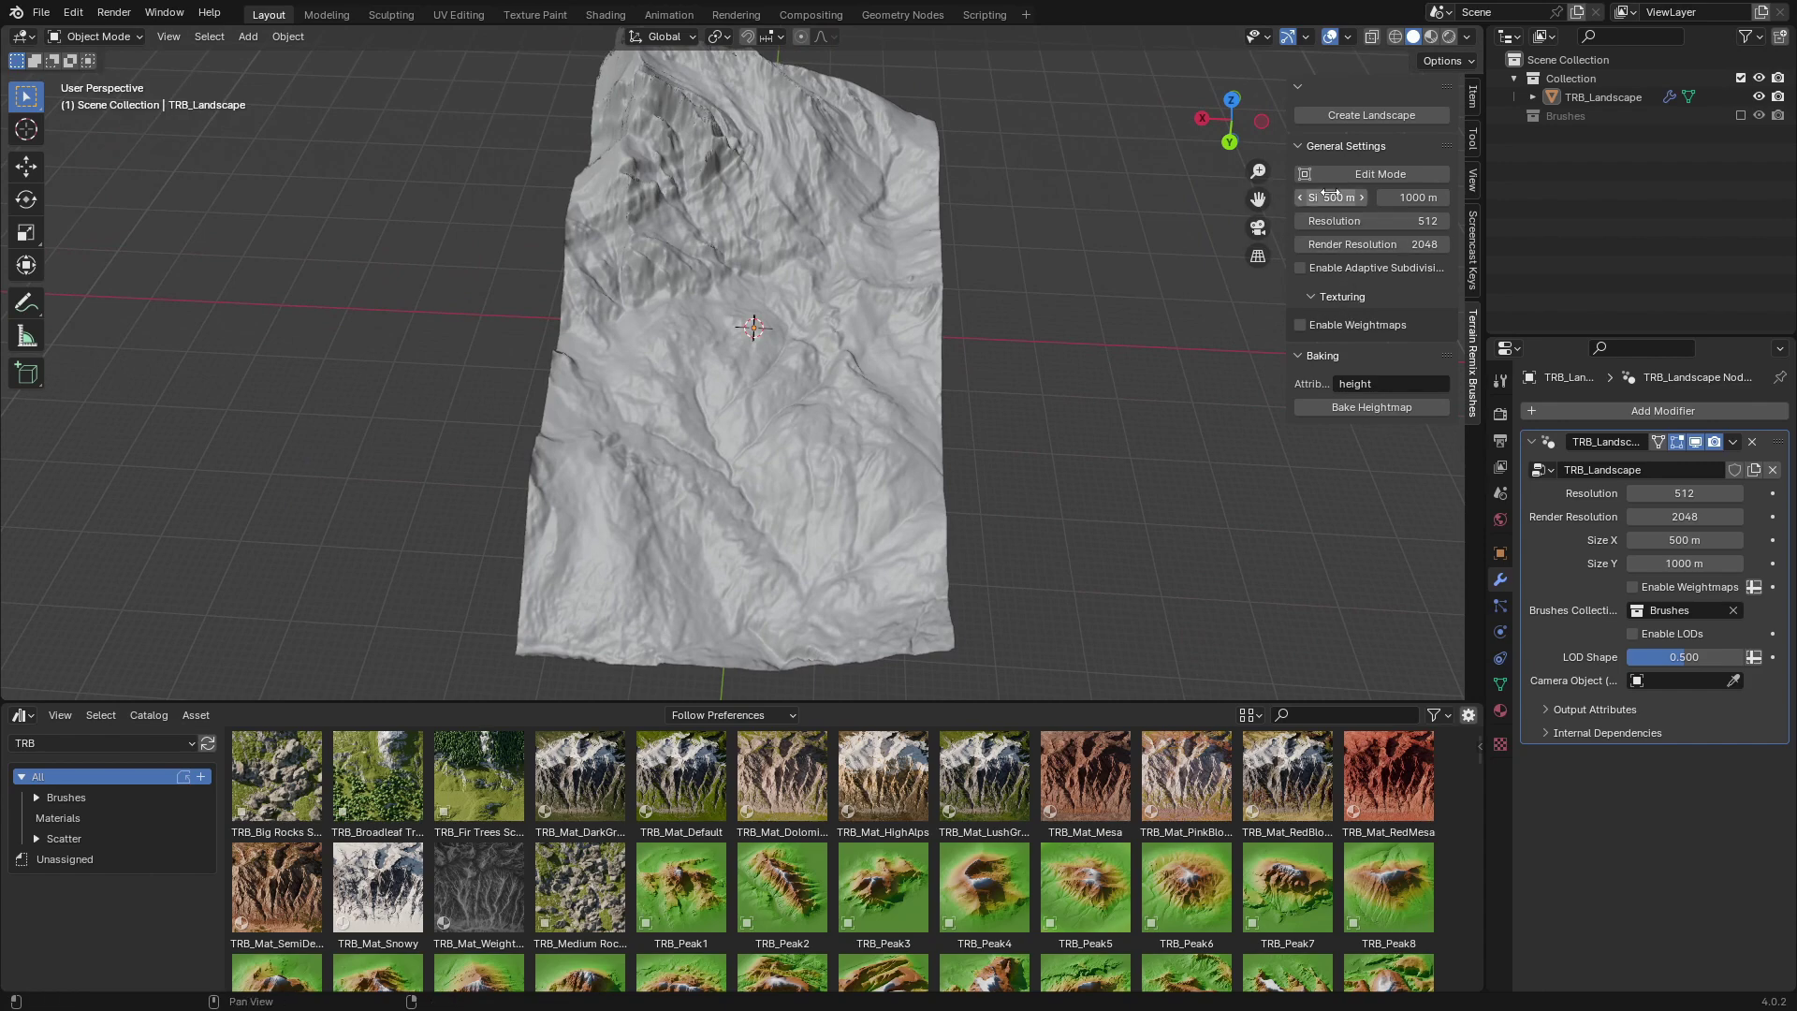
Switch to wireframe shading, select the landscape and orbit around its mesh.
{"action": "left_click", "coordinate": [1397, 39]}
{"action": "left_click", "coordinate": [909, 359]}
{"action": "mouse_move", "coordinate": [909, 358]}
{"action": "middle_mouse_down"}
{"action": "mouse_move", "coordinate": [687, 442]}
{"action": "mouse_move", "coordinate": [686, 426]}
{"action": "middle_mouse_up"}
{"action": "scroll", "coordinate": [760, 419], "scroll_direction": "up", "scroll_amount": 8}
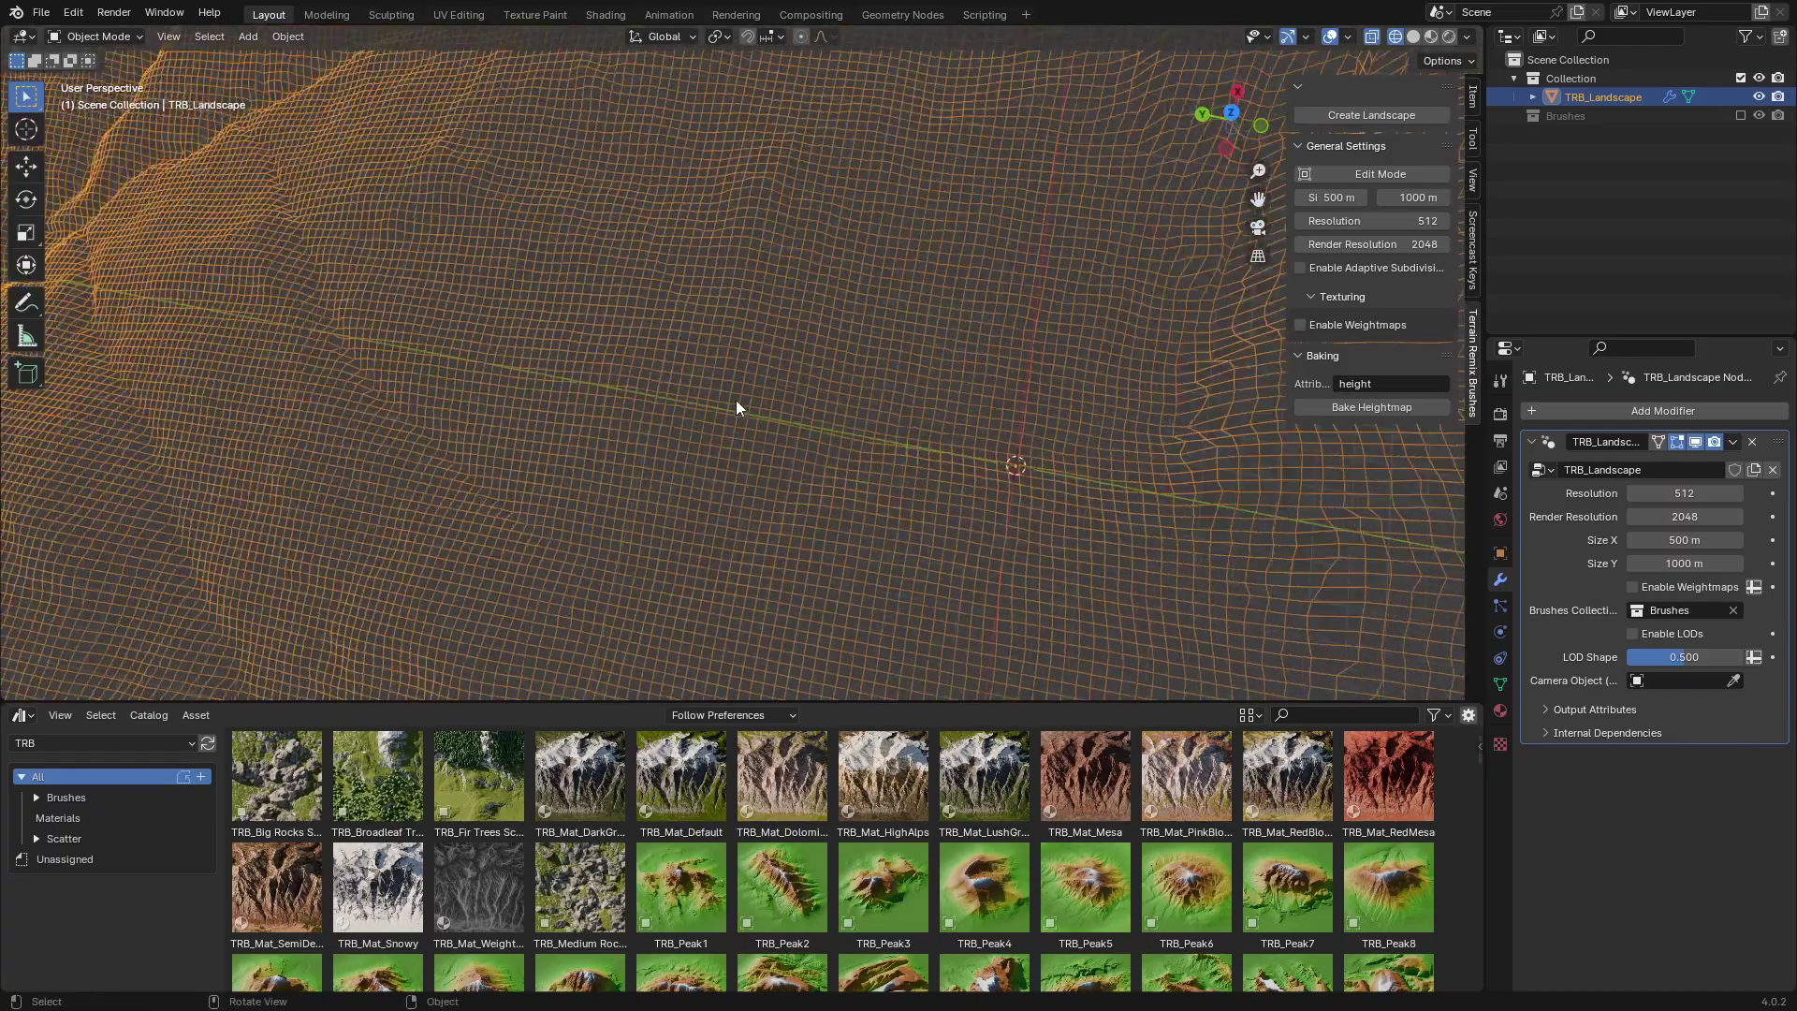
{"action": "scroll", "coordinate": [745, 374], "scroll_direction": "down", "scroll_amount": 3}
{"action": "scroll", "coordinate": [780, 415], "scroll_direction": "down", "scroll_amount": 5}
{"action": "scroll", "coordinate": [780, 416], "scroll_direction": "down", "scroll_amount": 1}
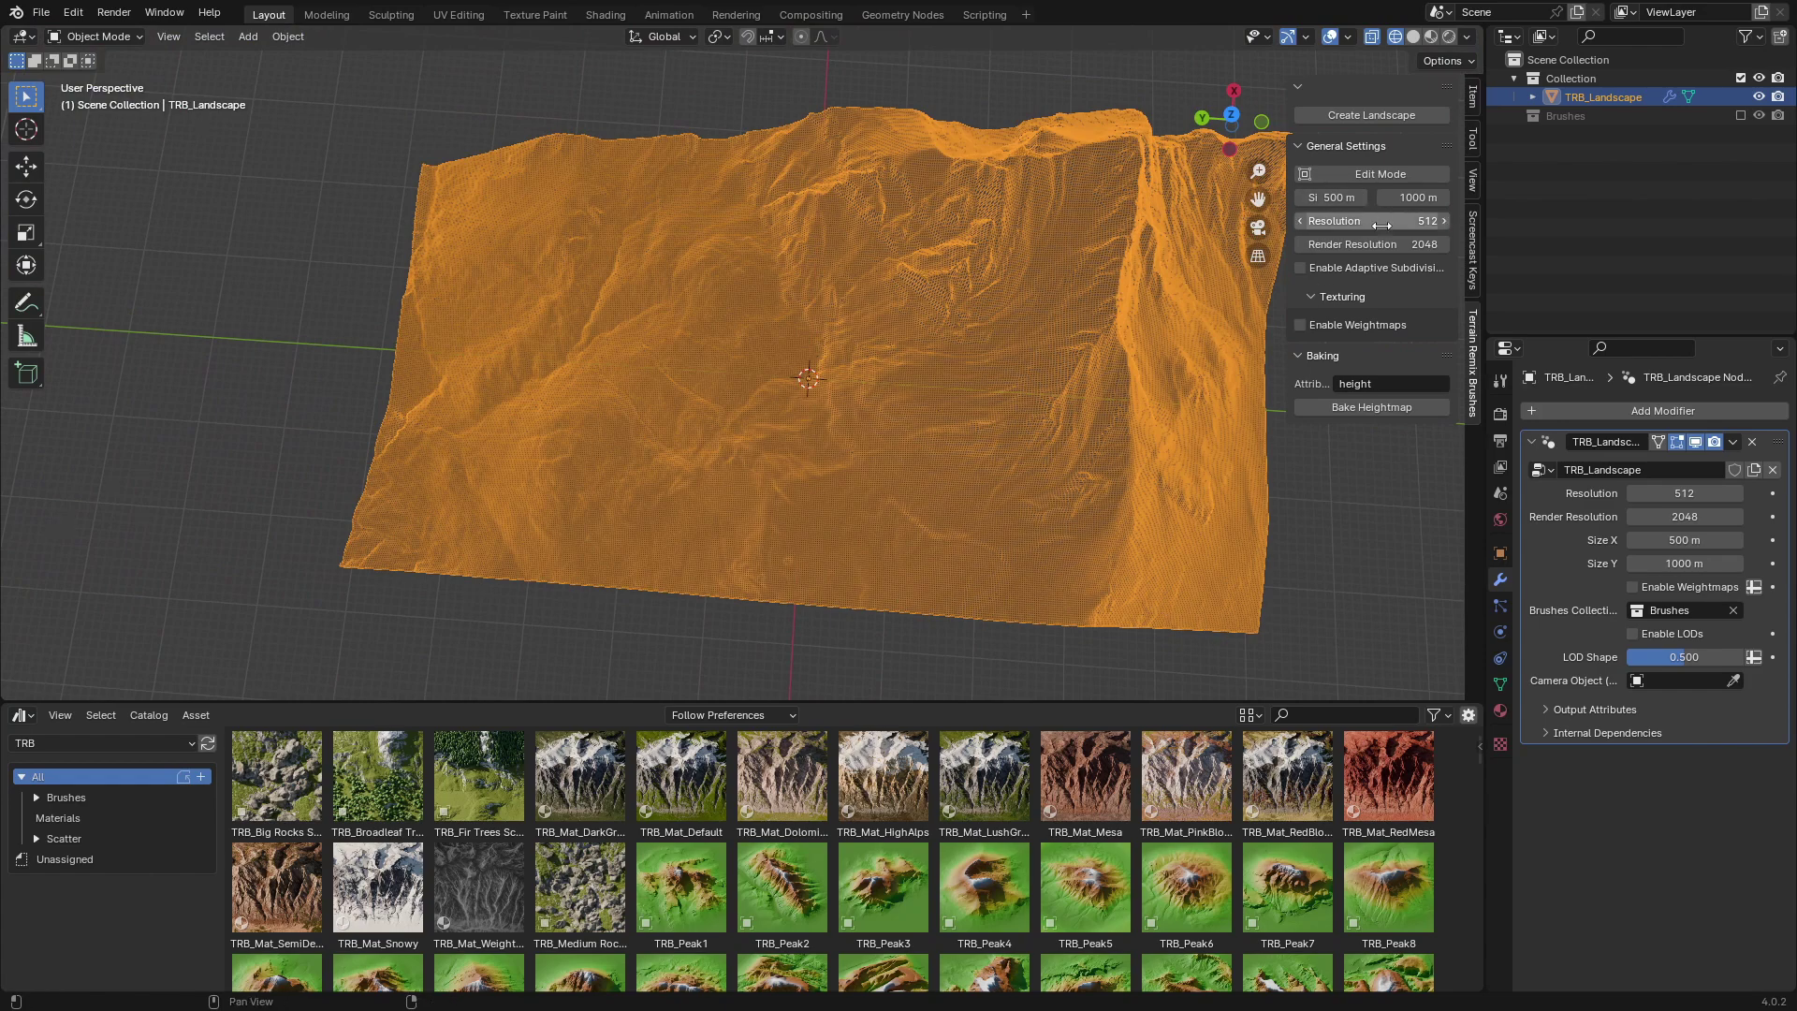
{"action": "mouse_move", "coordinate": [852, 476]}
{"action": "middle_mouse_down"}
{"action": "mouse_move", "coordinate": [672, 533]}
{"action": "mouse_move", "coordinate": [716, 512]}
{"action": "middle_mouse_up"}
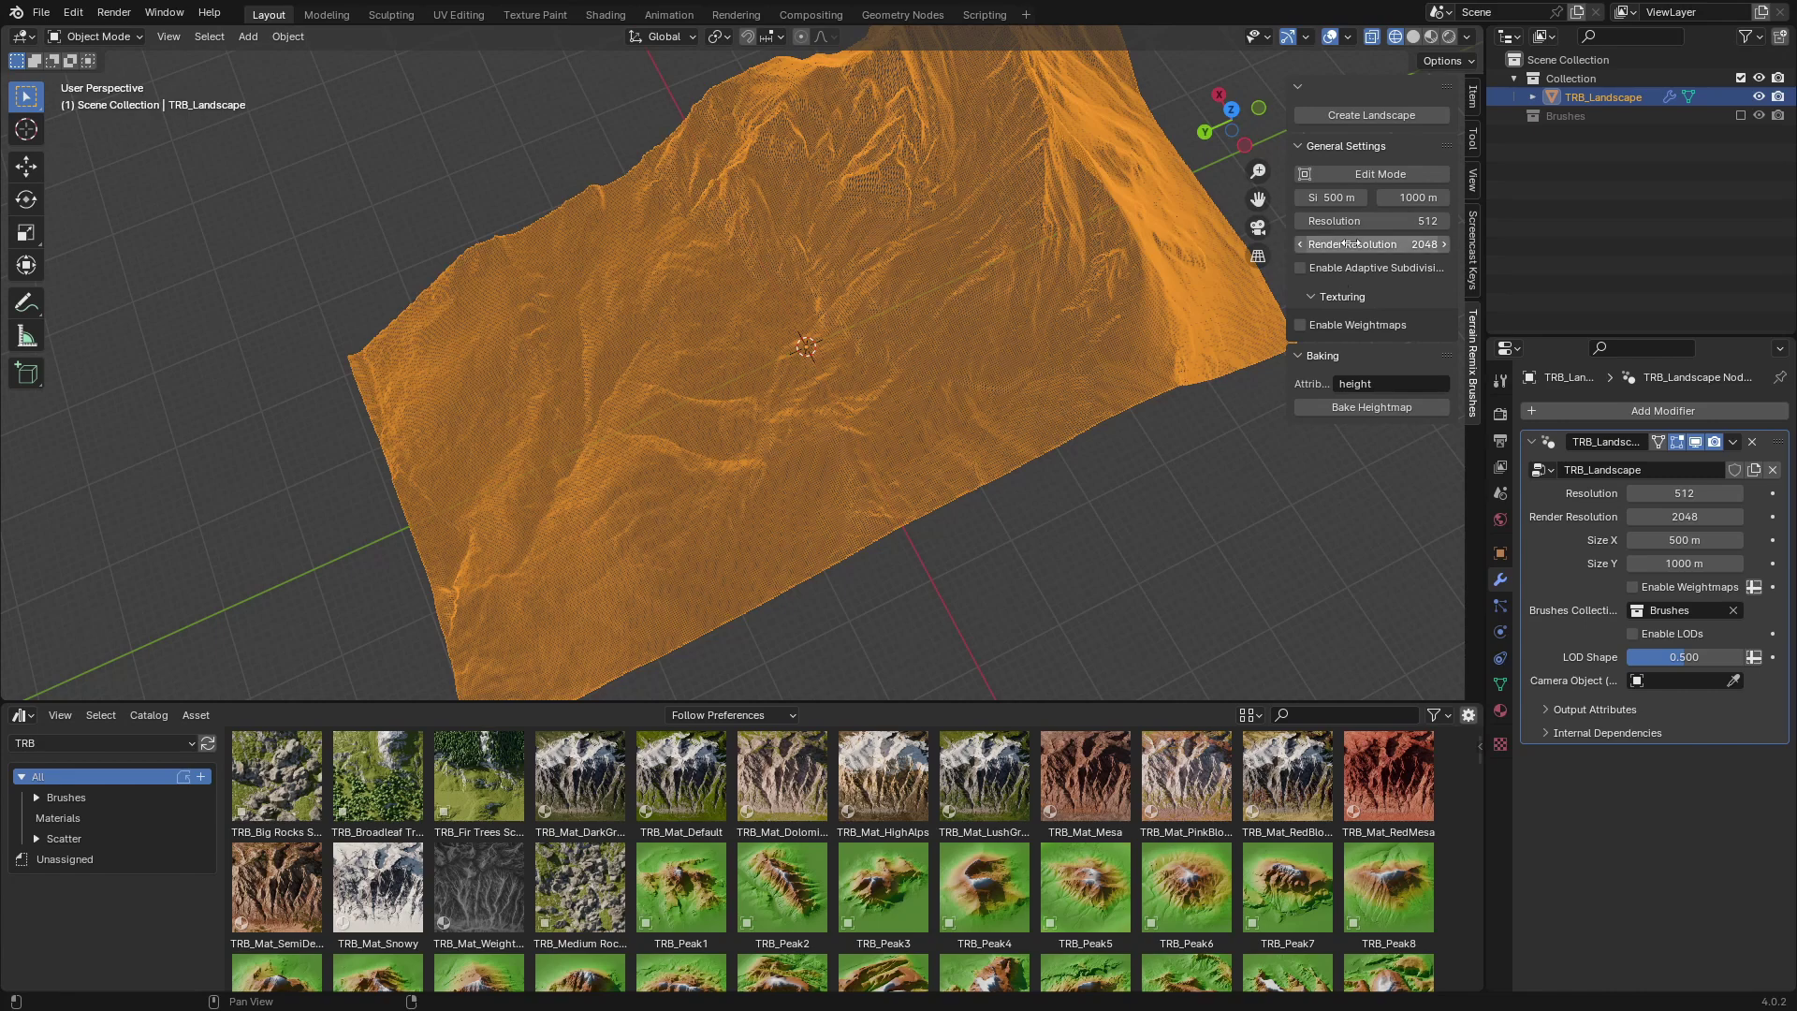
Open and close the Render menu without rendering, then orbit to another angle.
{"action": "left_click", "coordinate": [113, 13]}
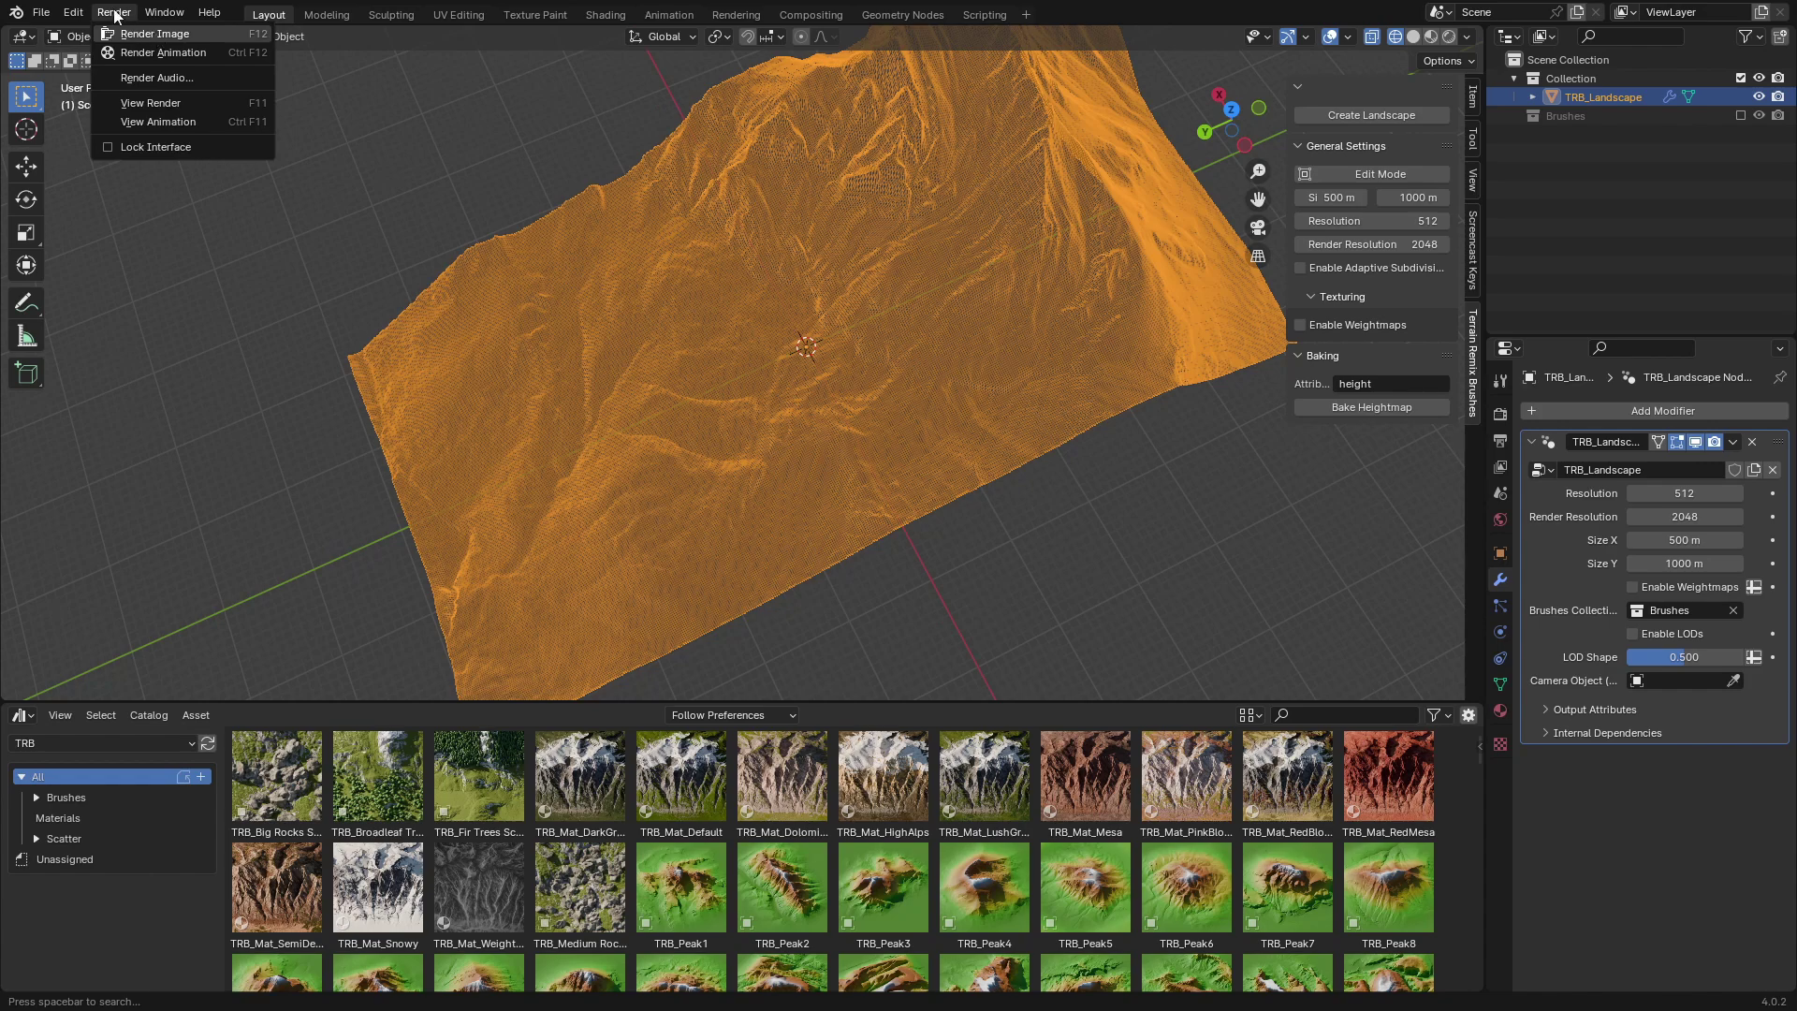
{"action": "left_click", "coordinate": [115, 14]}
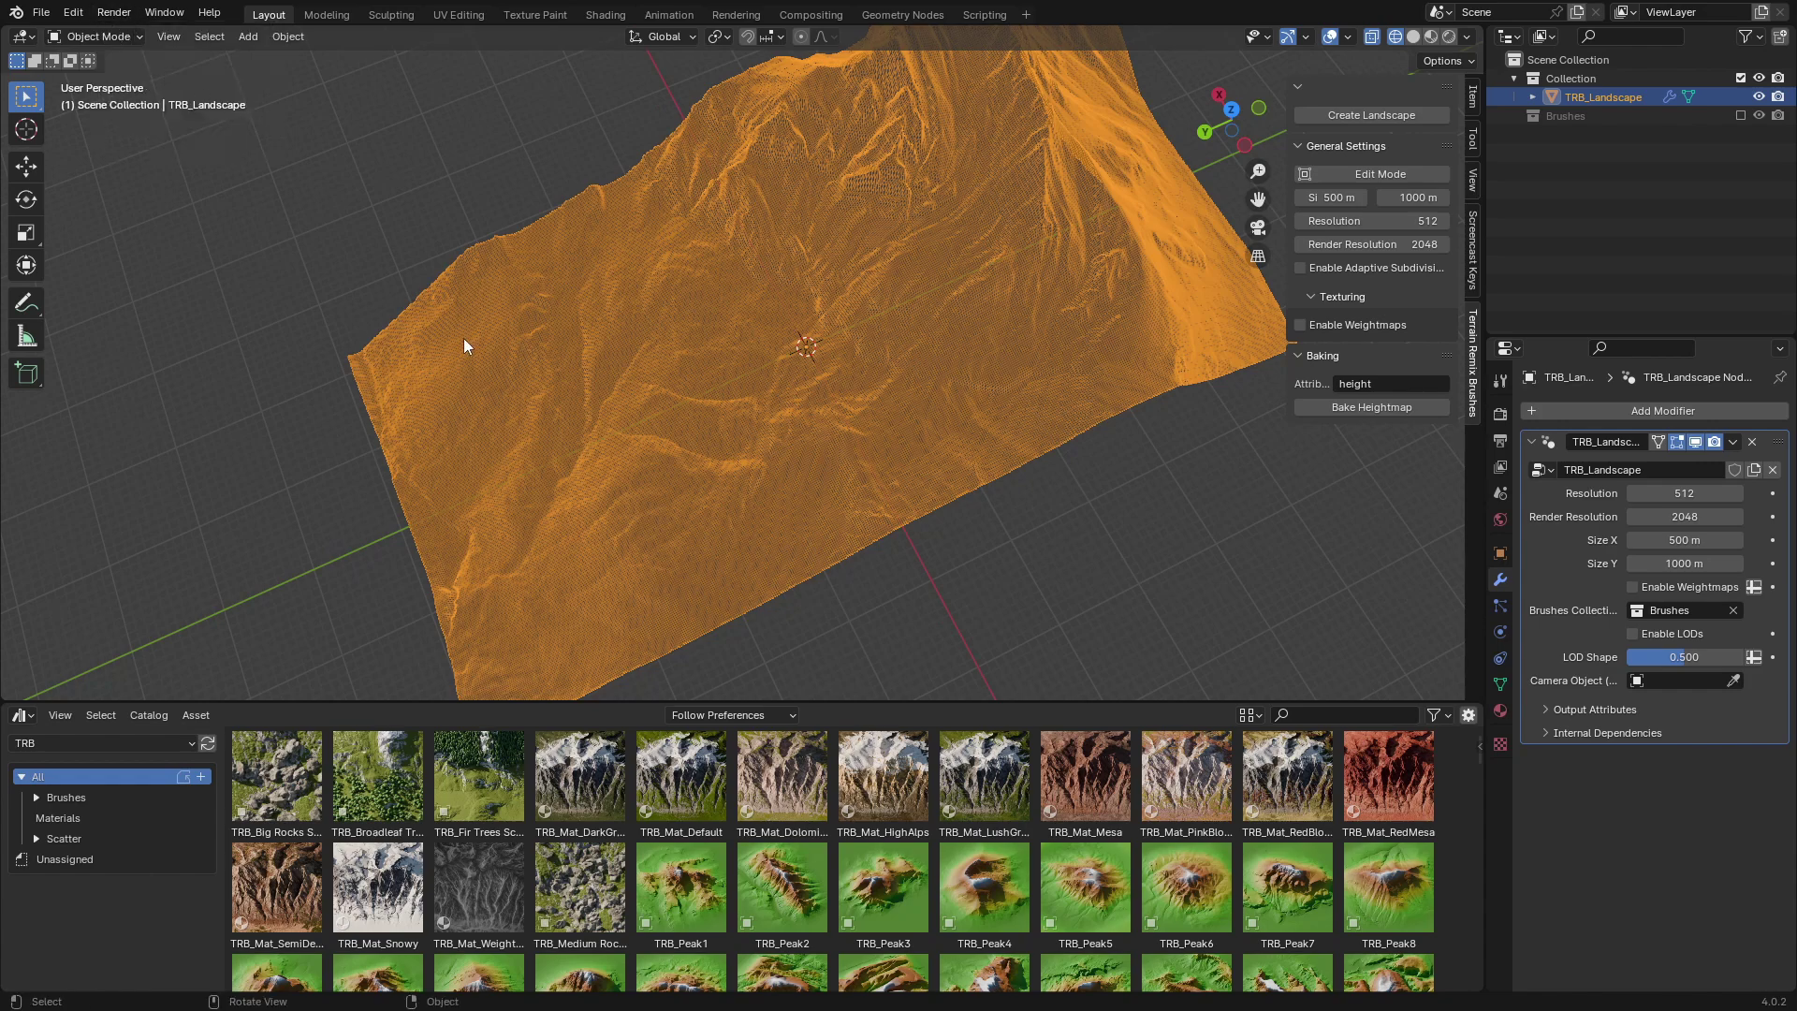
{"action": "mouse_move", "coordinate": [467, 362]}
{"action": "middle_mouse_down"}
{"action": "mouse_move", "coordinate": [692, 250]}
{"action": "mouse_move", "coordinate": [396, 337]}
{"action": "mouse_move", "coordinate": [1189, 301]}
{"action": "middle_mouse_up"}
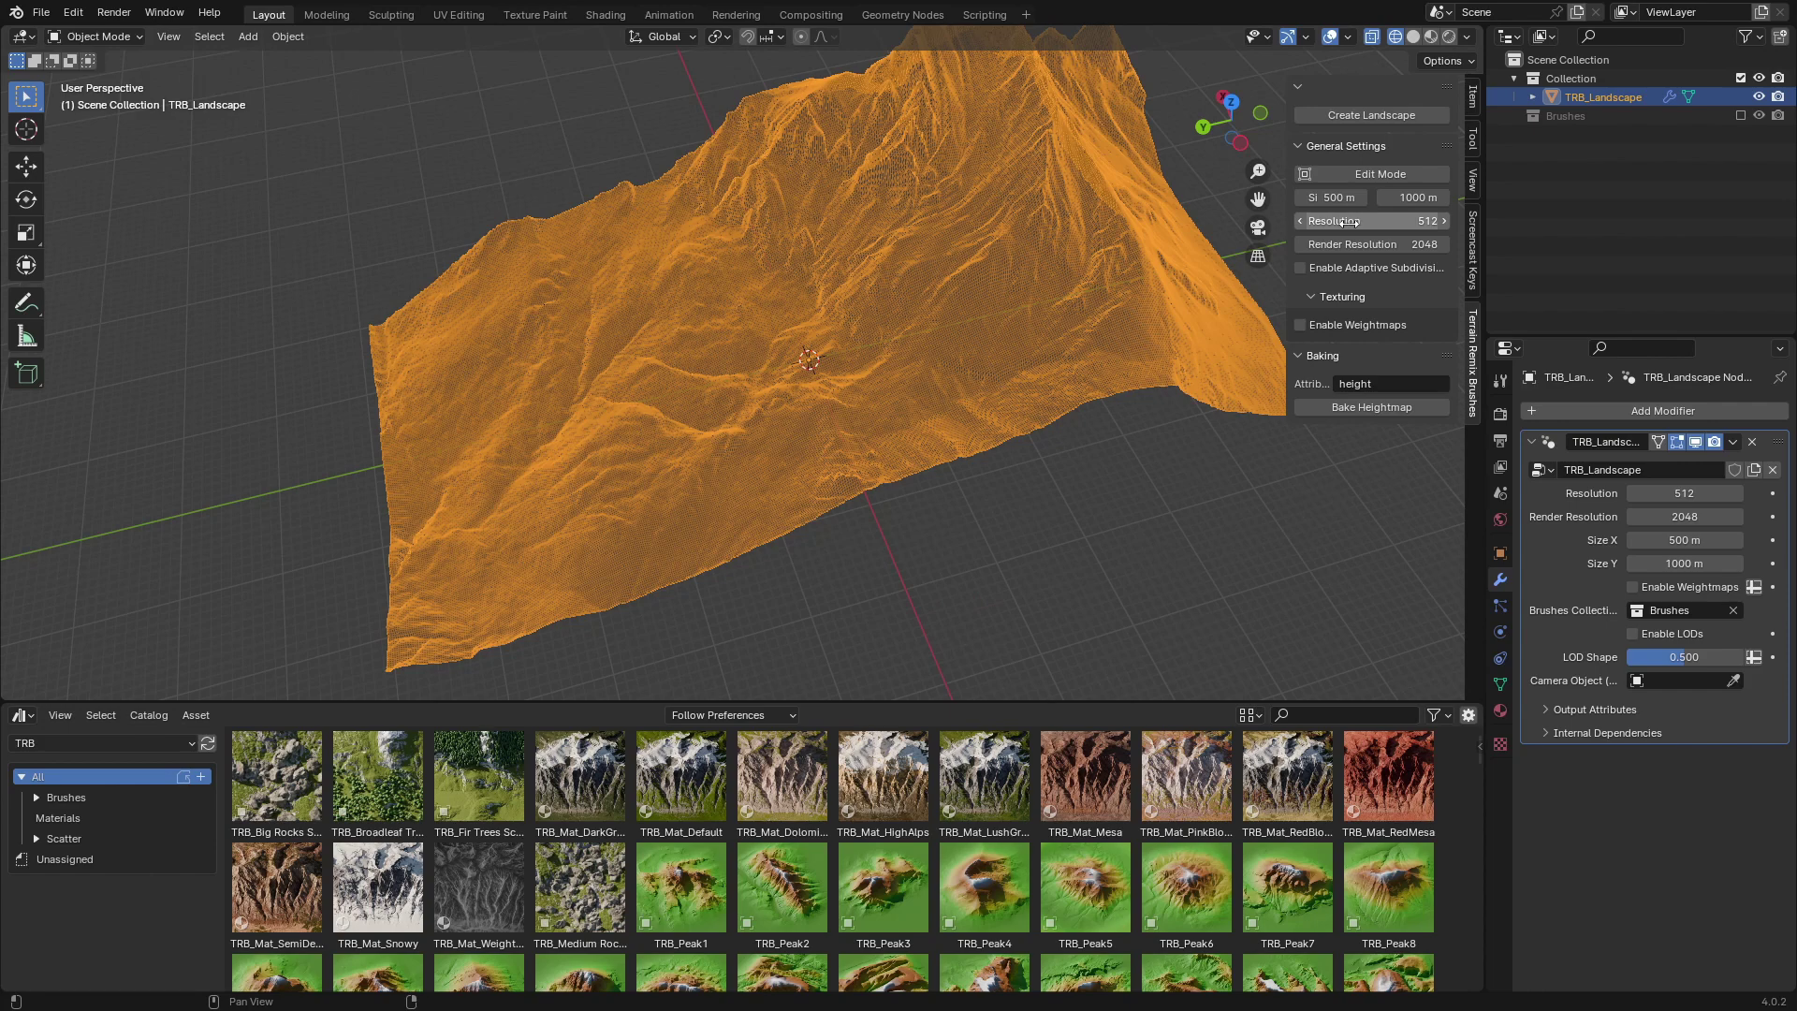
Briefly enable adaptive subdivision, set LOD Shape to 0.446, then disable it again.
{"action": "left_click", "coordinate": [1301, 268]}
{"action": "mouse_move", "coordinate": [1011, 311]}
{"action": "middle_mouse_down"}
{"action": "mouse_move", "coordinate": [852, 413]}
{"action": "mouse_move", "coordinate": [805, 320]}
{"action": "middle_mouse_up"}
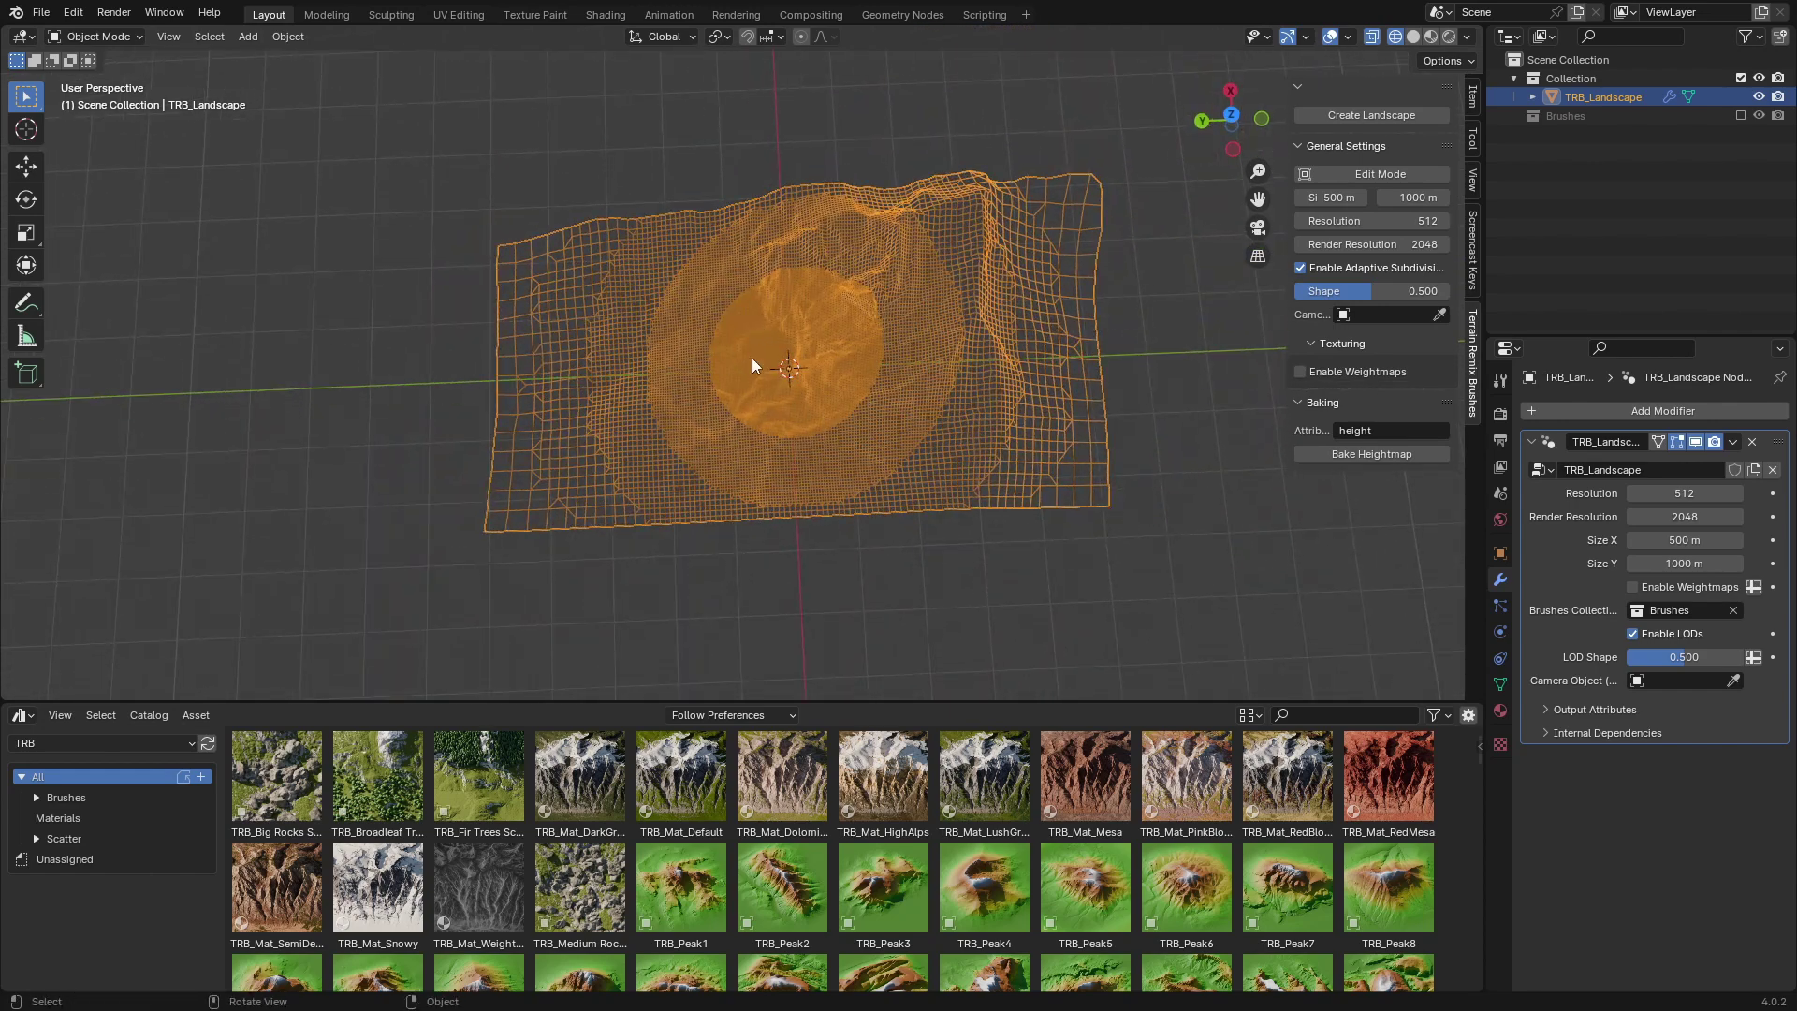
{"action": "scroll", "coordinate": [796, 364], "scroll_direction": "up", "scroll_amount": 1}
{"action": "scroll", "coordinate": [801, 383], "scroll_direction": "up", "scroll_amount": 1}
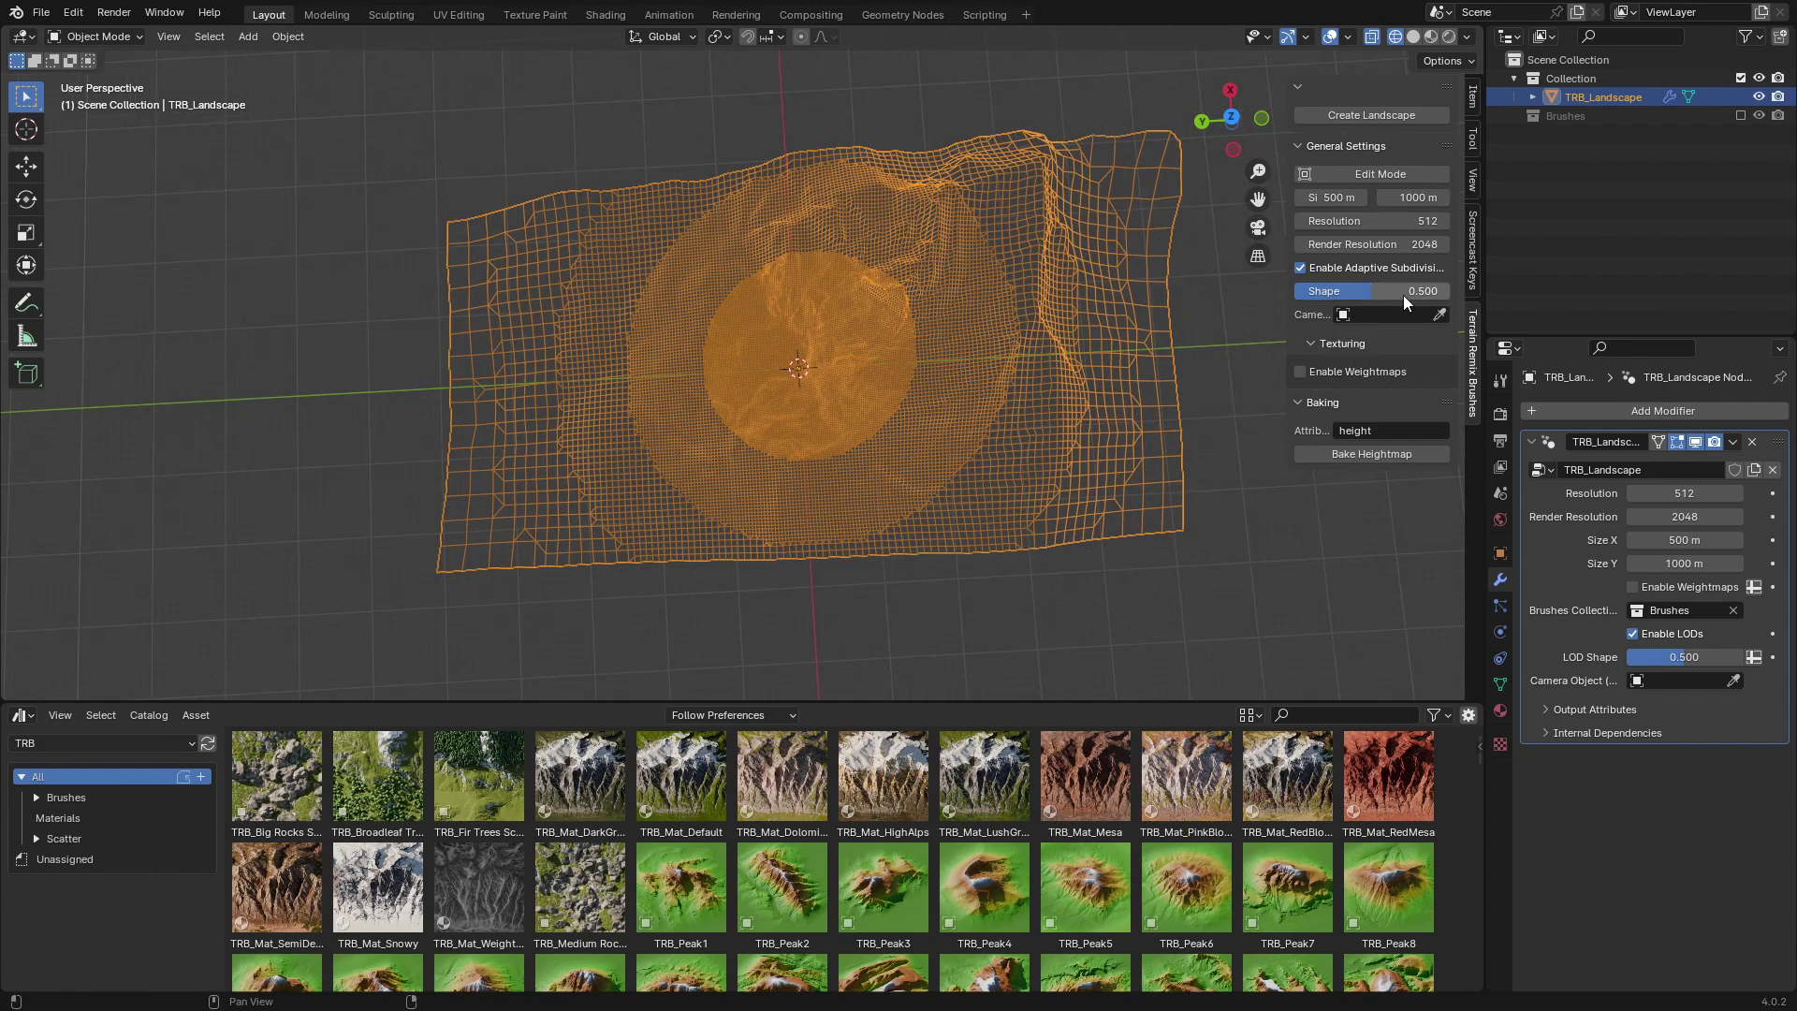
{"action": "mouse_move", "coordinate": [1403, 295]}
{"action": "left_mouse_down"}
{"action": "mouse_move", "coordinate": [1427, 295]}
{"action": "mouse_move", "coordinate": [1383, 295]}
{"action": "left_mouse_up"}
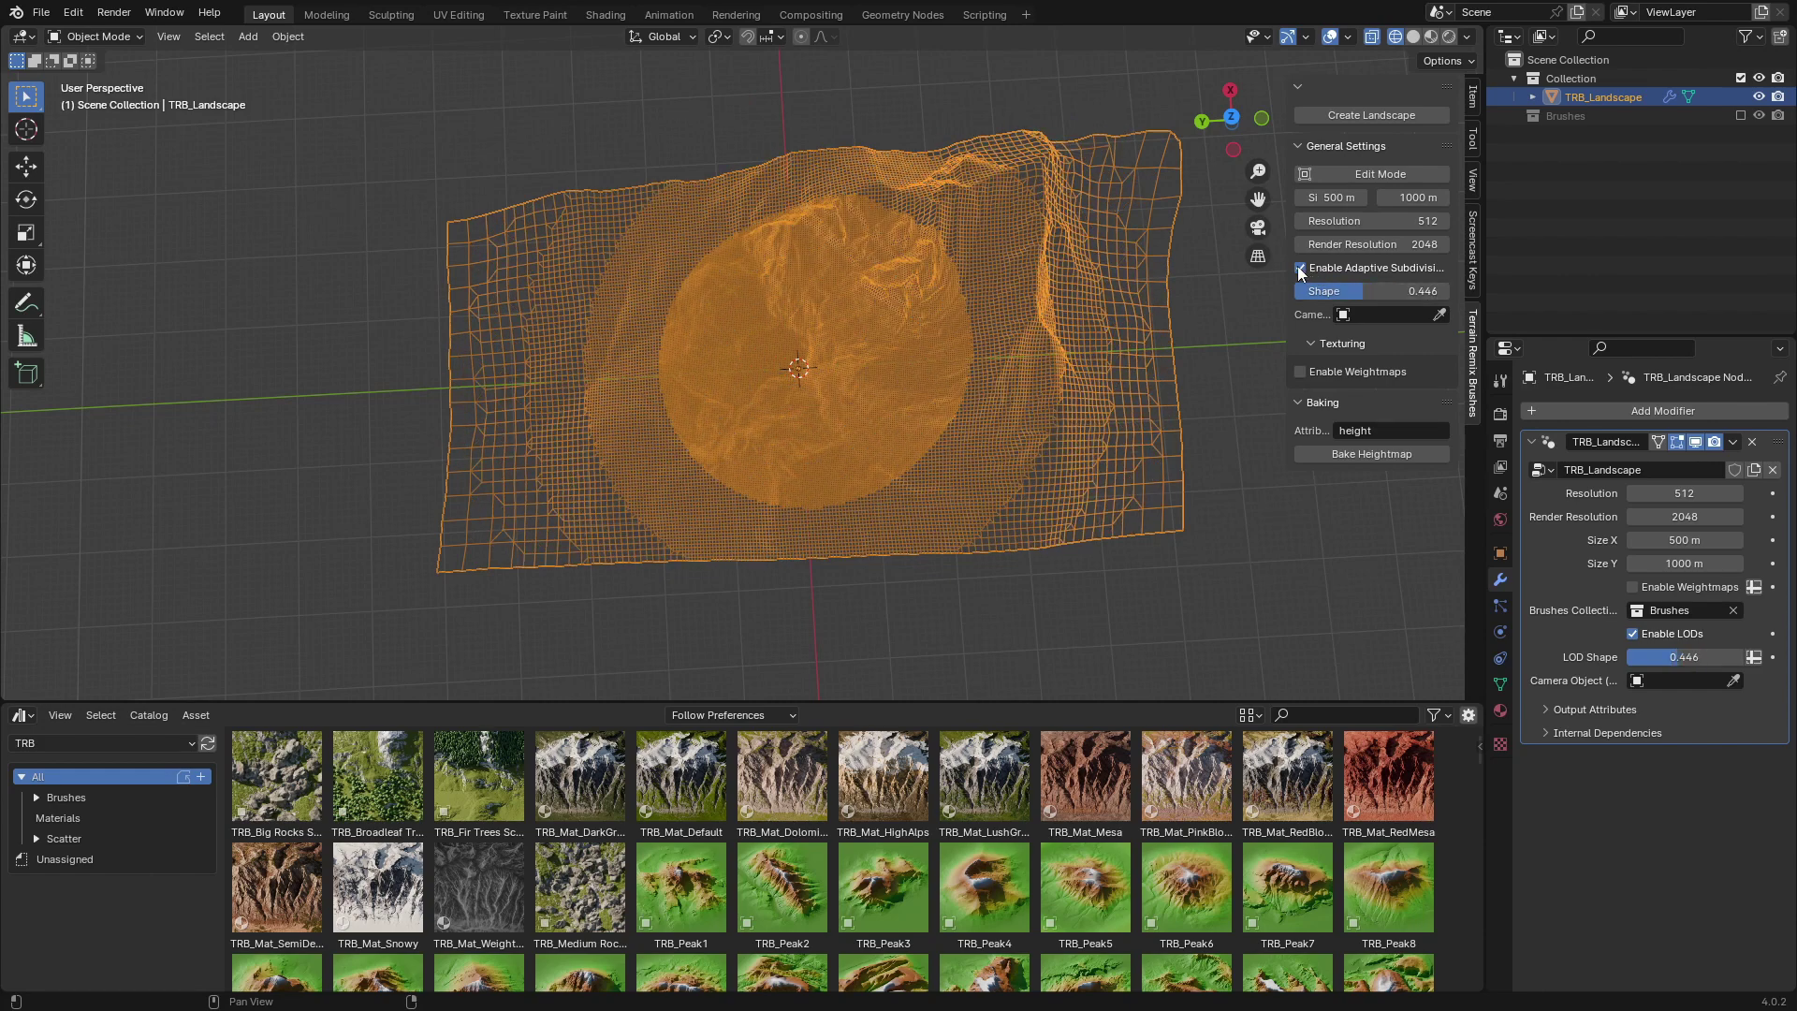
{"action": "left_click", "coordinate": [1300, 267]}
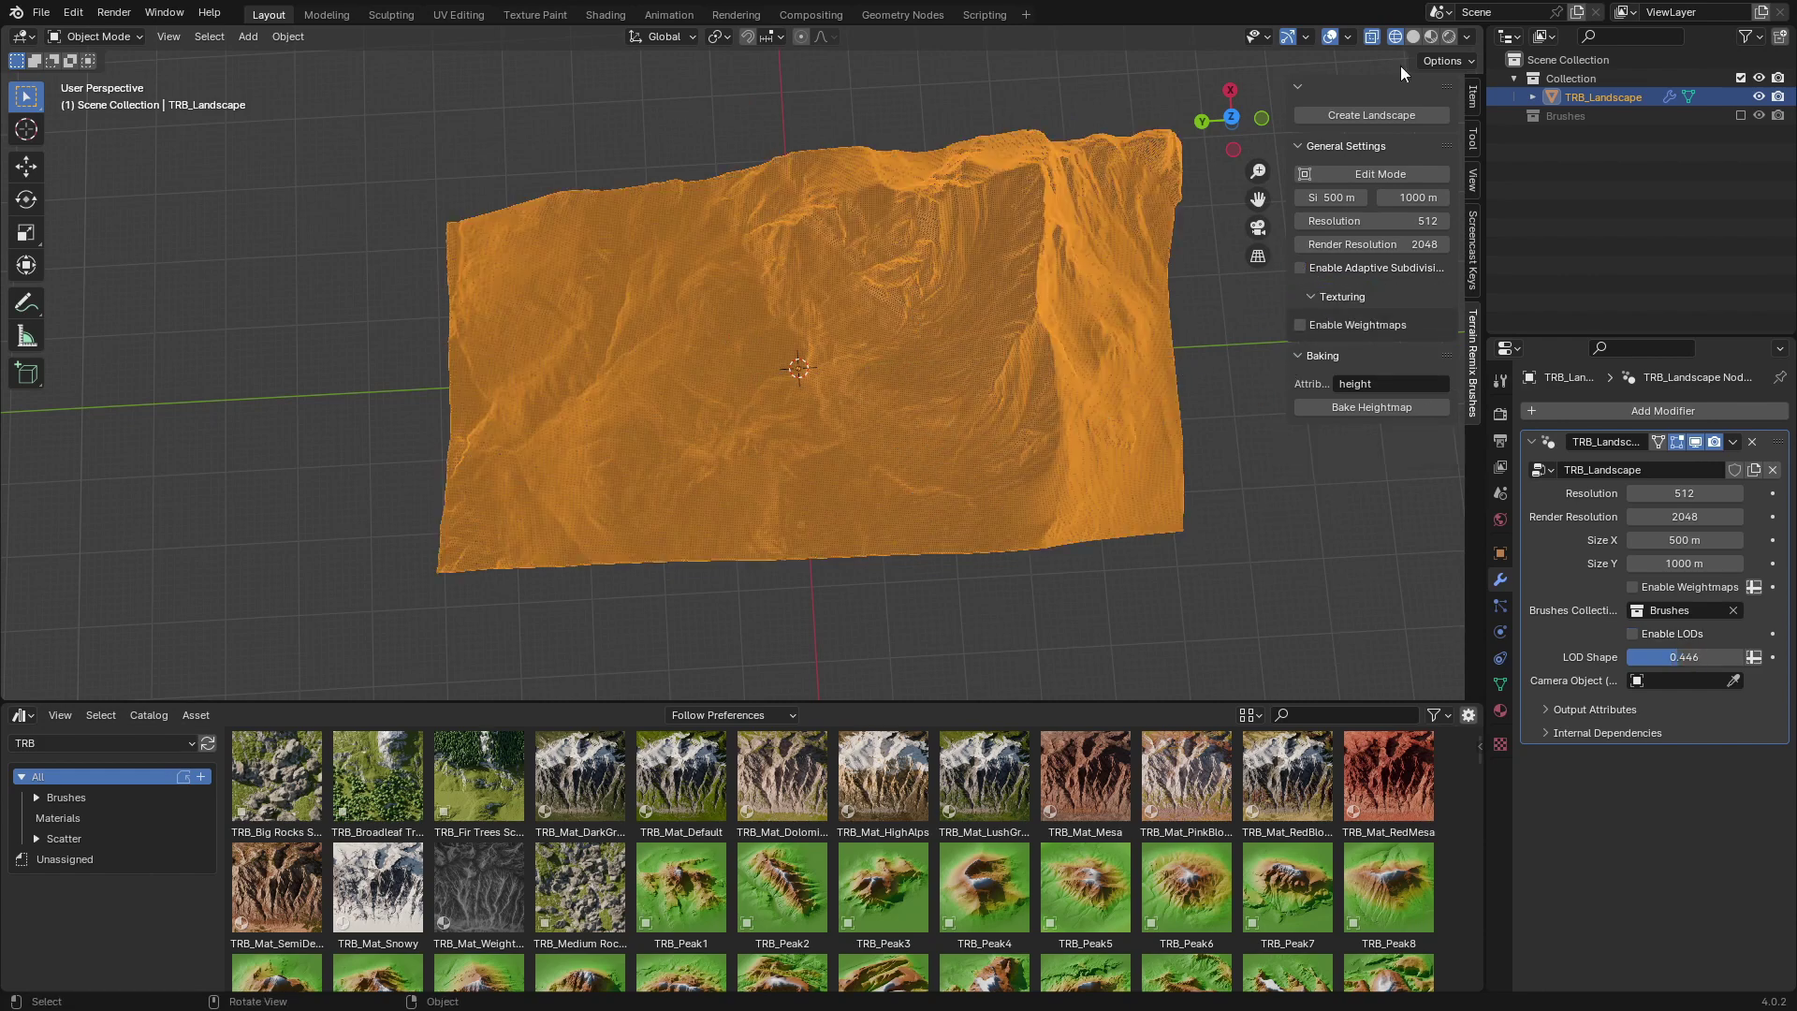
Switch back to solid shading and set the landscape's Size X to 1000 m.
{"action": "left_click", "coordinate": [1414, 37]}
{"action": "middle_click_drag", "start_coordinate": [638, 504], "coordinate": [832, 389]}
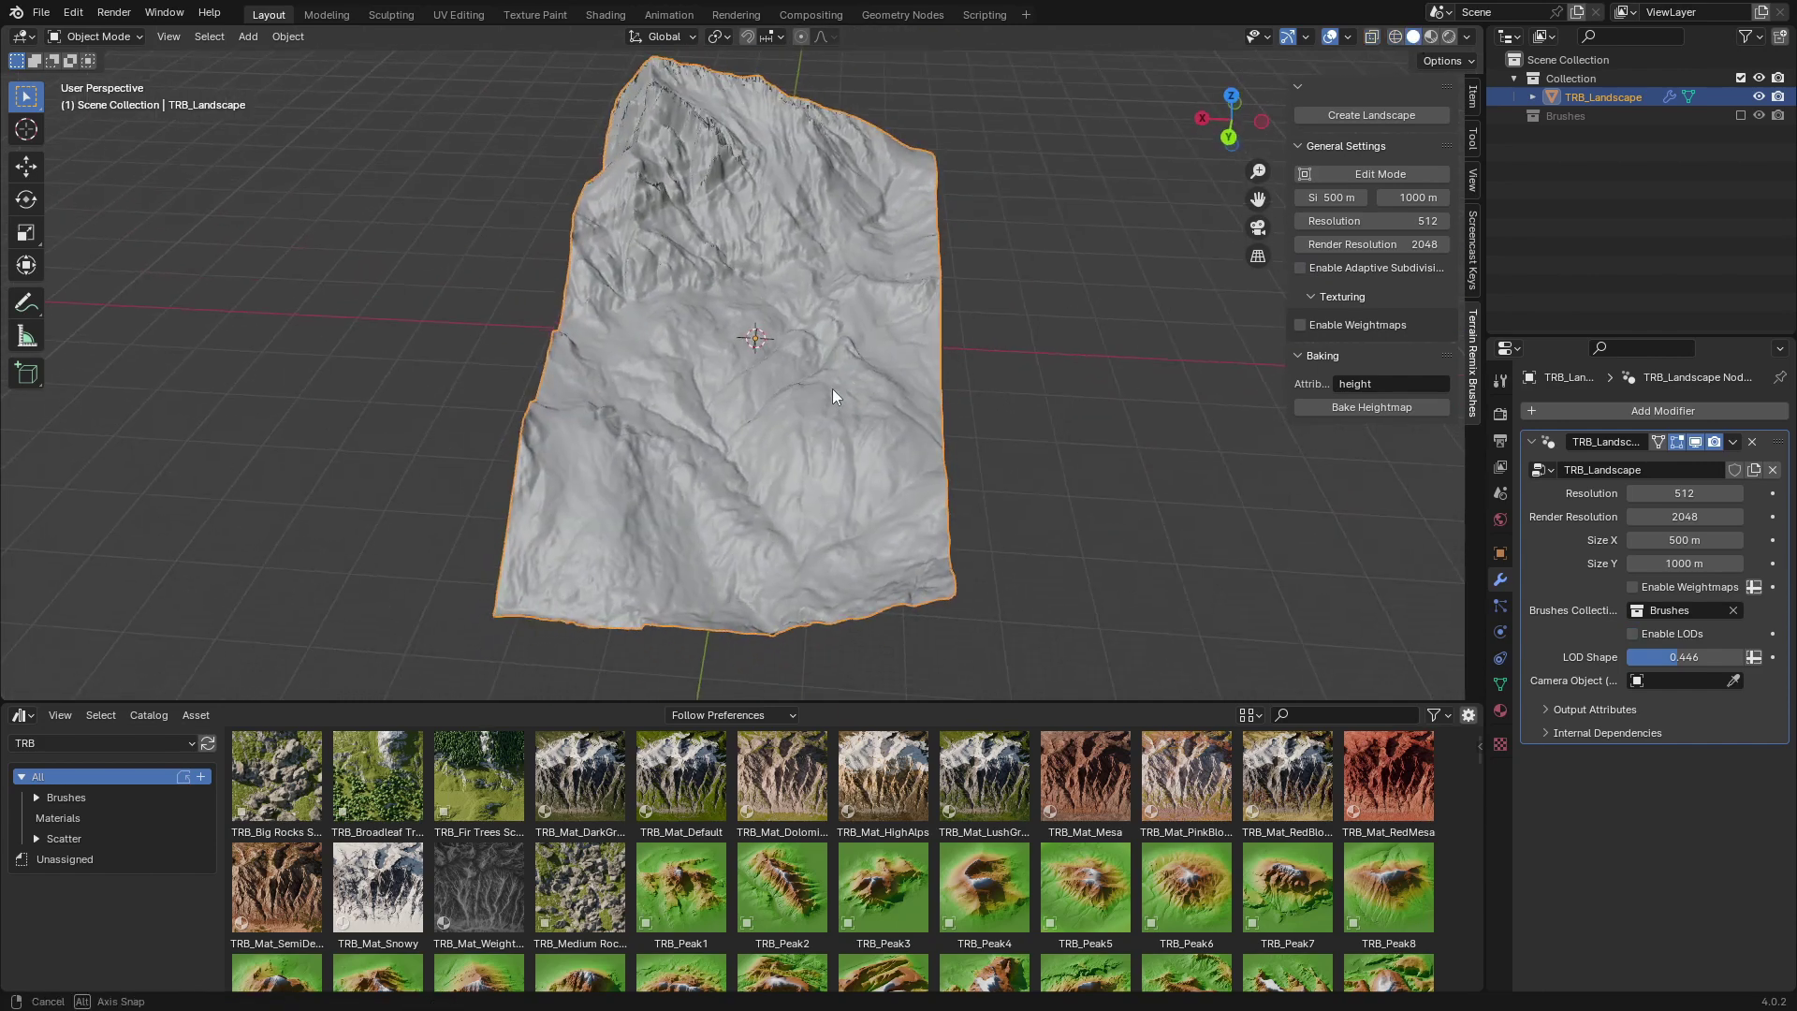
{"action": "left_click", "coordinate": [1327, 196]}
{"action": "type", "text": "100"}
{"action": "key", "text": "Return"}
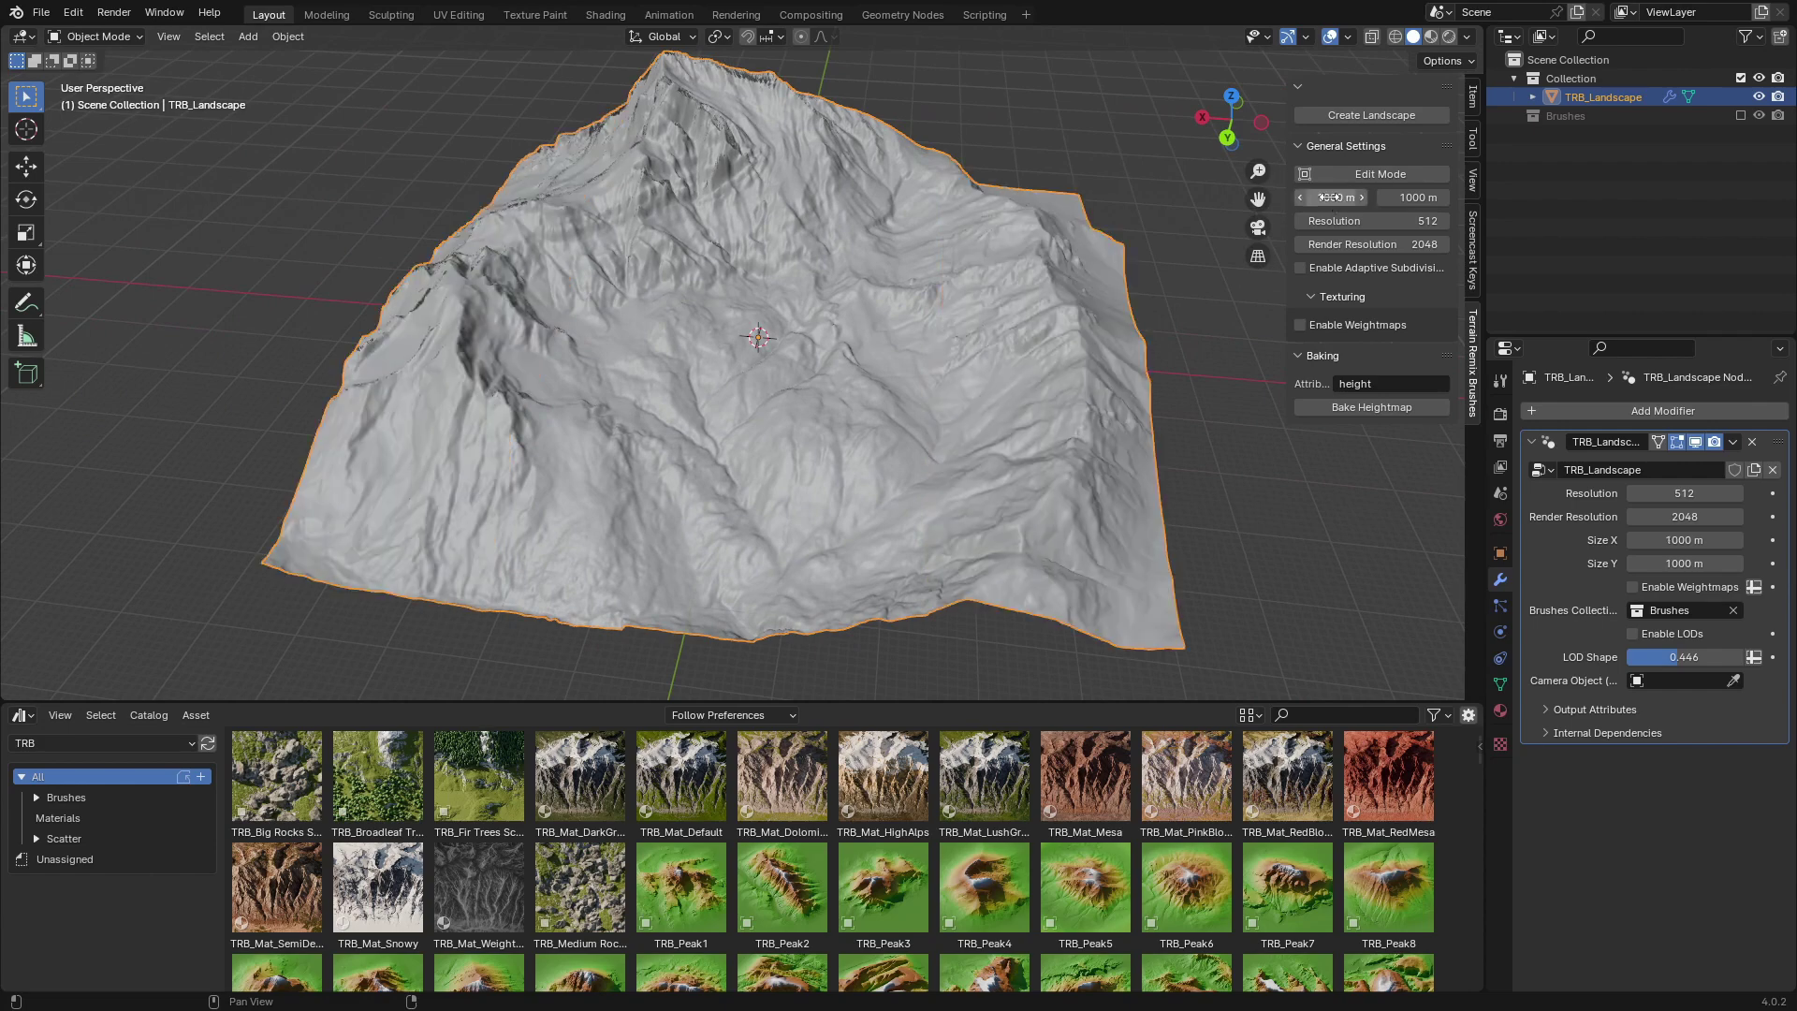
Raise the landscape resolution to 2000 and orbit to inspect the finer terrain.
{"action": "left_click", "coordinate": [1389, 225]}
{"action": "type", "text": "2000"}
{"action": "key", "text": "Return"}
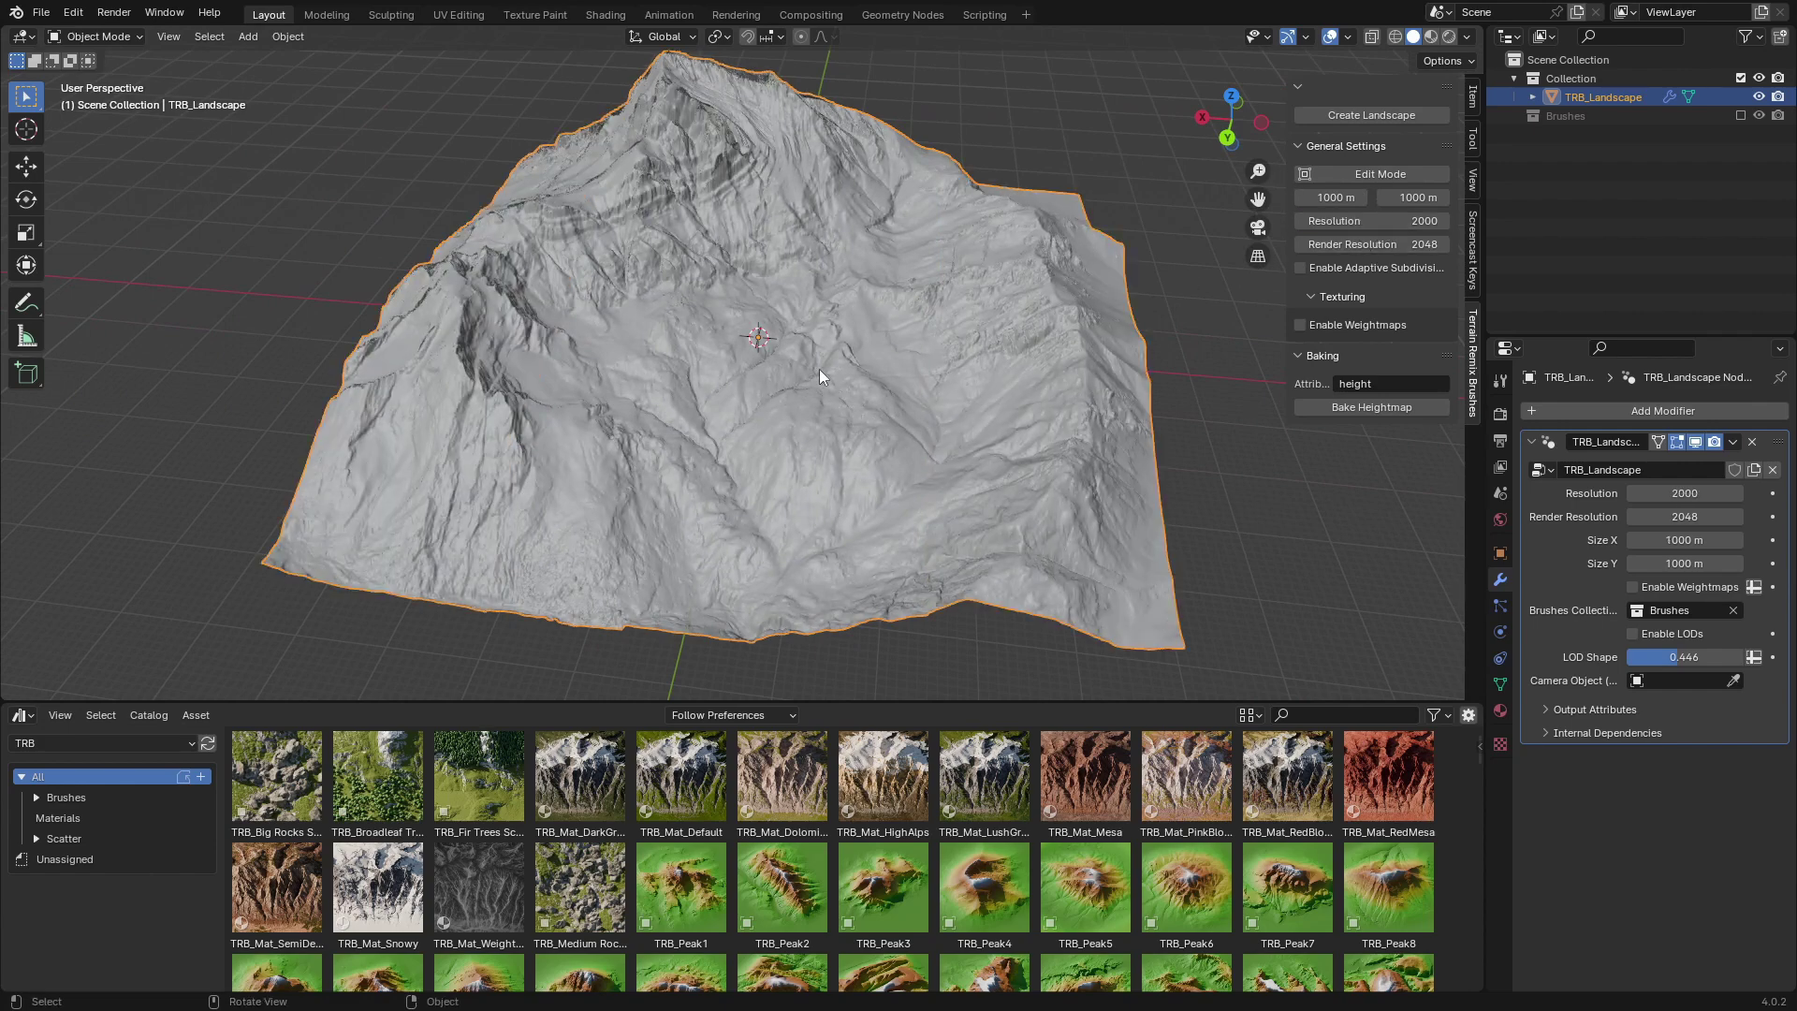
{"action": "scroll", "coordinate": [819, 370], "scroll_direction": "up", "scroll_amount": 5}
{"action": "mouse_move", "coordinate": [819, 368]}
{"action": "middle_mouse_down"}
{"action": "mouse_move", "coordinate": [844, 316]}
{"action": "mouse_move", "coordinate": [885, 351]}
{"action": "mouse_move", "coordinate": [752, 470]}
{"action": "mouse_move", "coordinate": [784, 390]}
{"action": "middle_mouse_up"}
{"action": "mouse_move", "coordinate": [751, 327]}
{"action": "middle_mouse_down"}
{"action": "mouse_move", "coordinate": [813, 309]}
{"action": "mouse_move", "coordinate": [756, 435]}
{"action": "middle_mouse_up"}
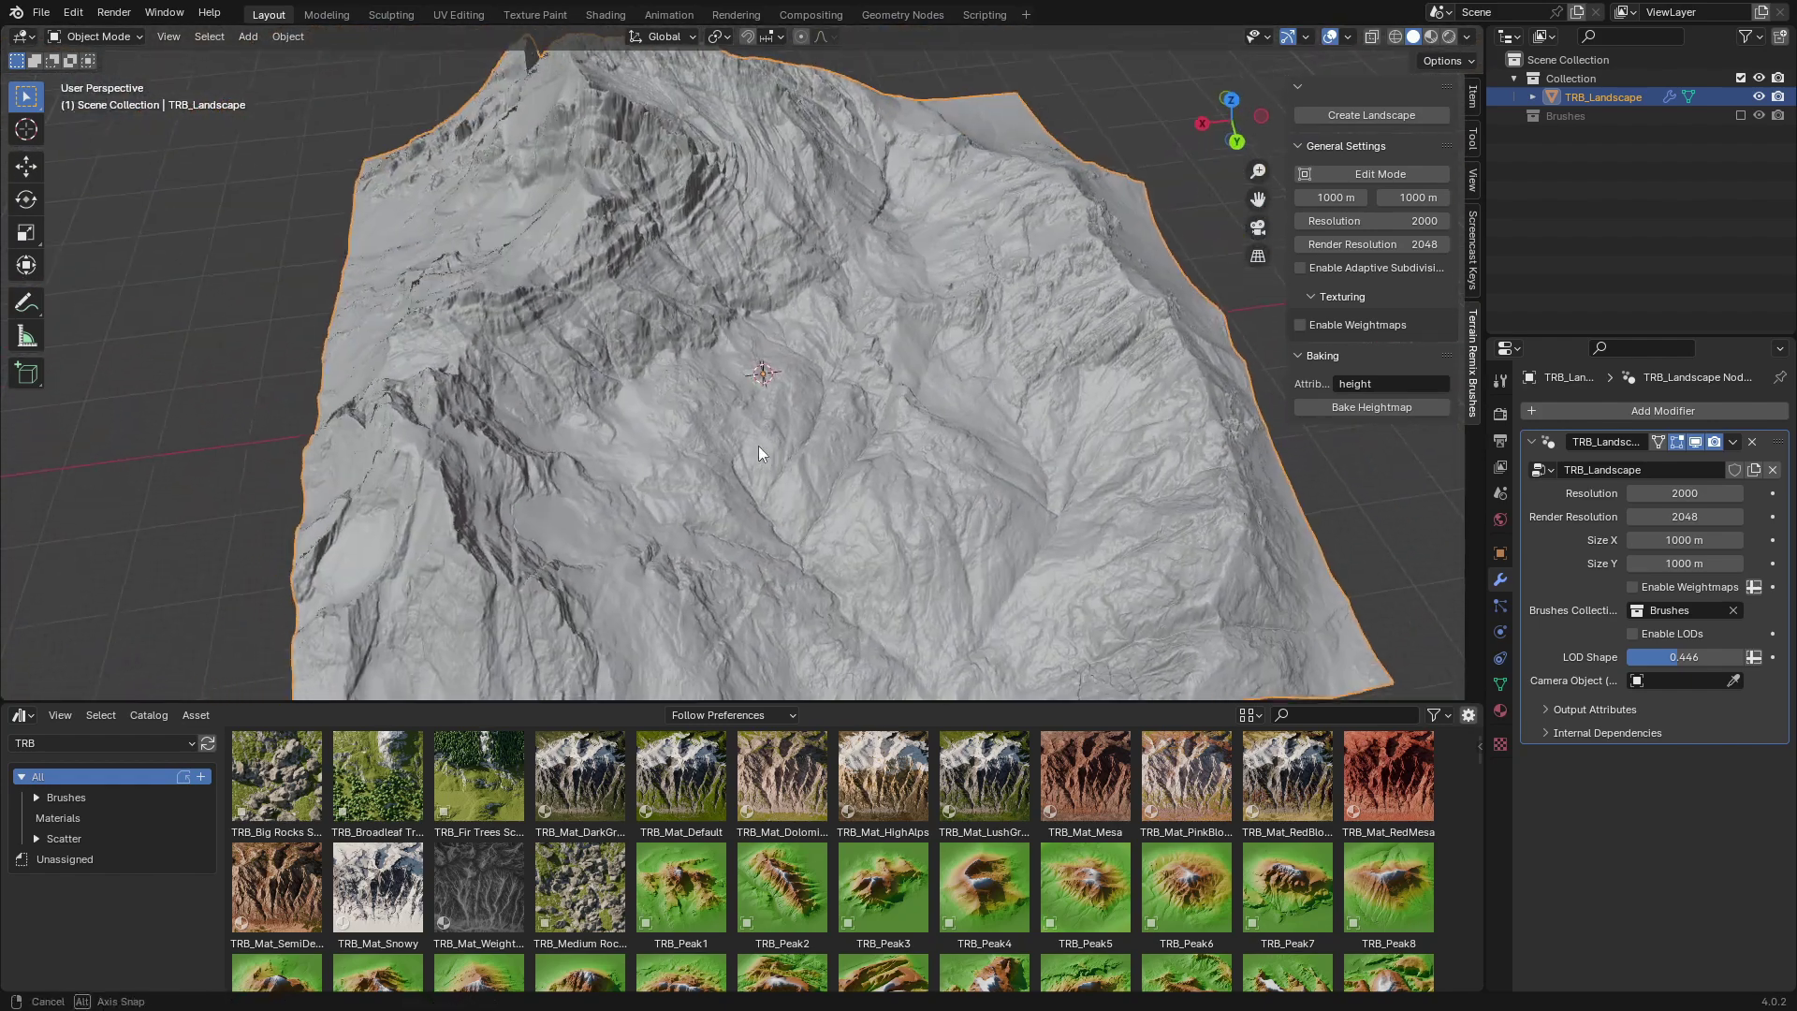
{"action": "mouse_move", "coordinate": [745, 427]}
{"action": "middle_mouse_down"}
{"action": "mouse_move", "coordinate": [725, 427]}
{"action": "mouse_move", "coordinate": [1077, 375]}
{"action": "mouse_move", "coordinate": [1020, 442]}
{"action": "middle_mouse_up"}
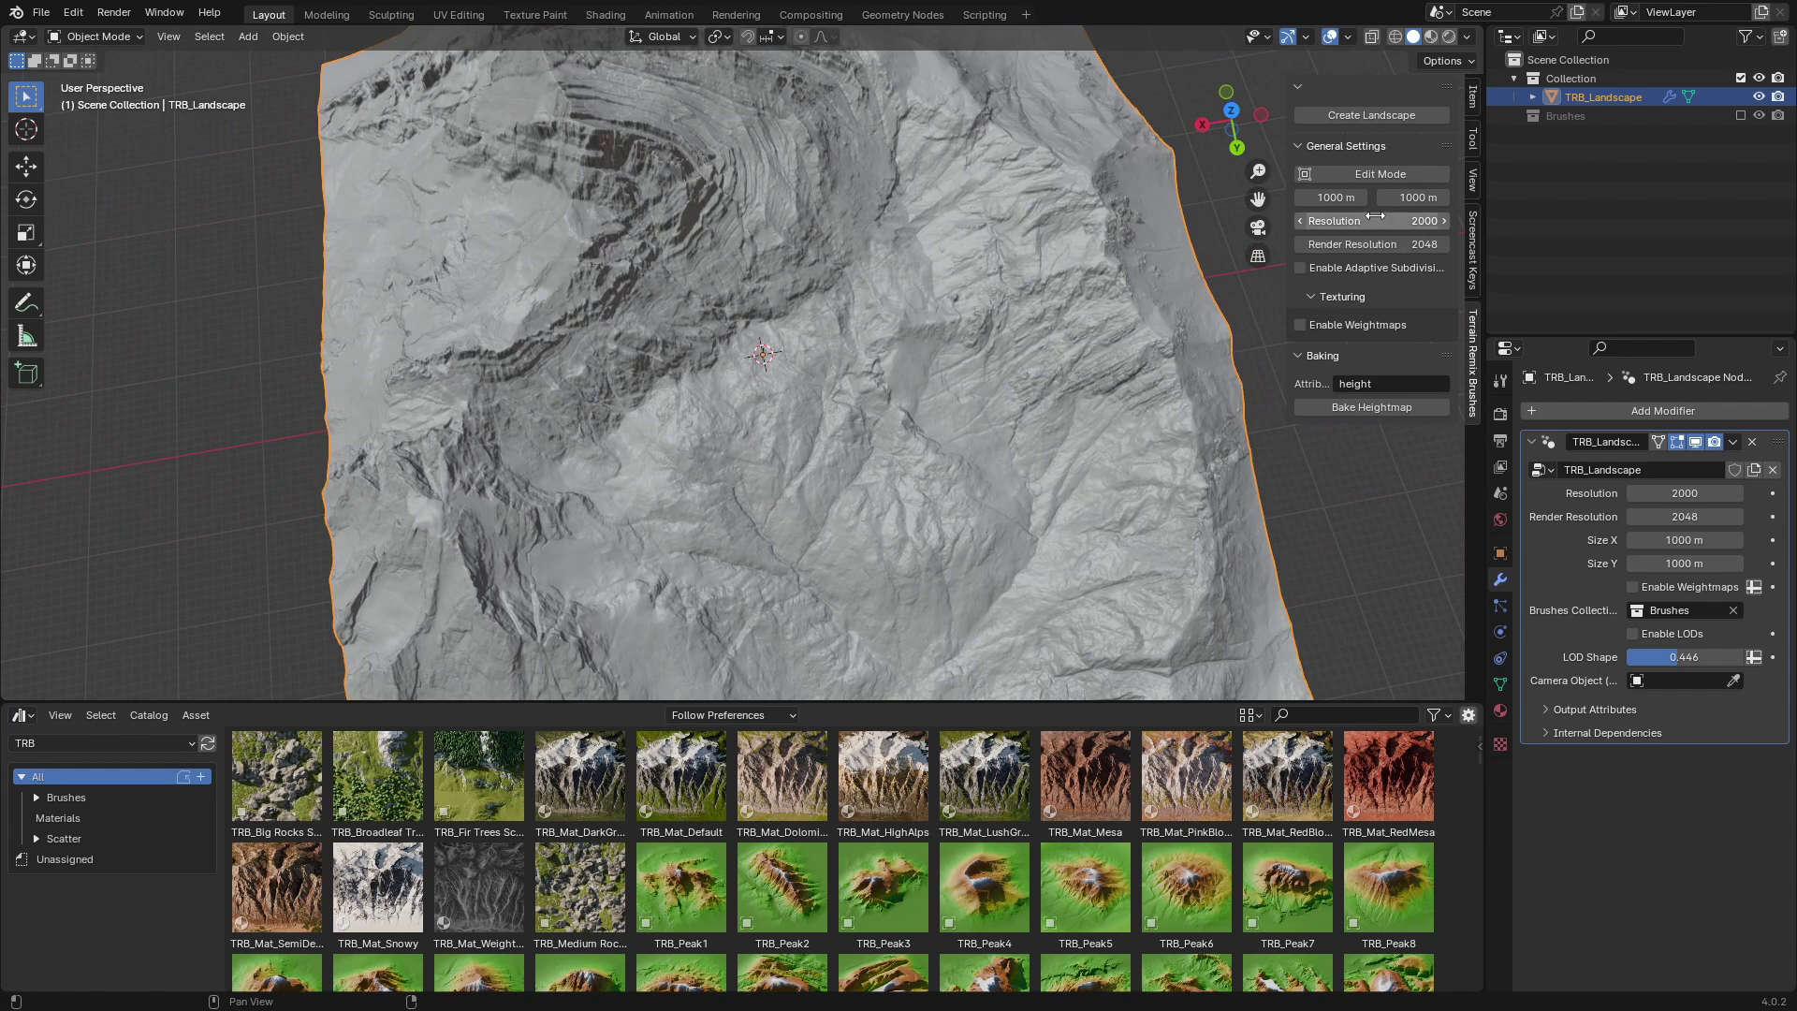
{"action": "scroll", "coordinate": [1028, 393], "scroll_direction": "down", "scroll_amount": 3}
{"action": "scroll", "coordinate": [979, 352], "scroll_direction": "down", "scroll_amount": 3}
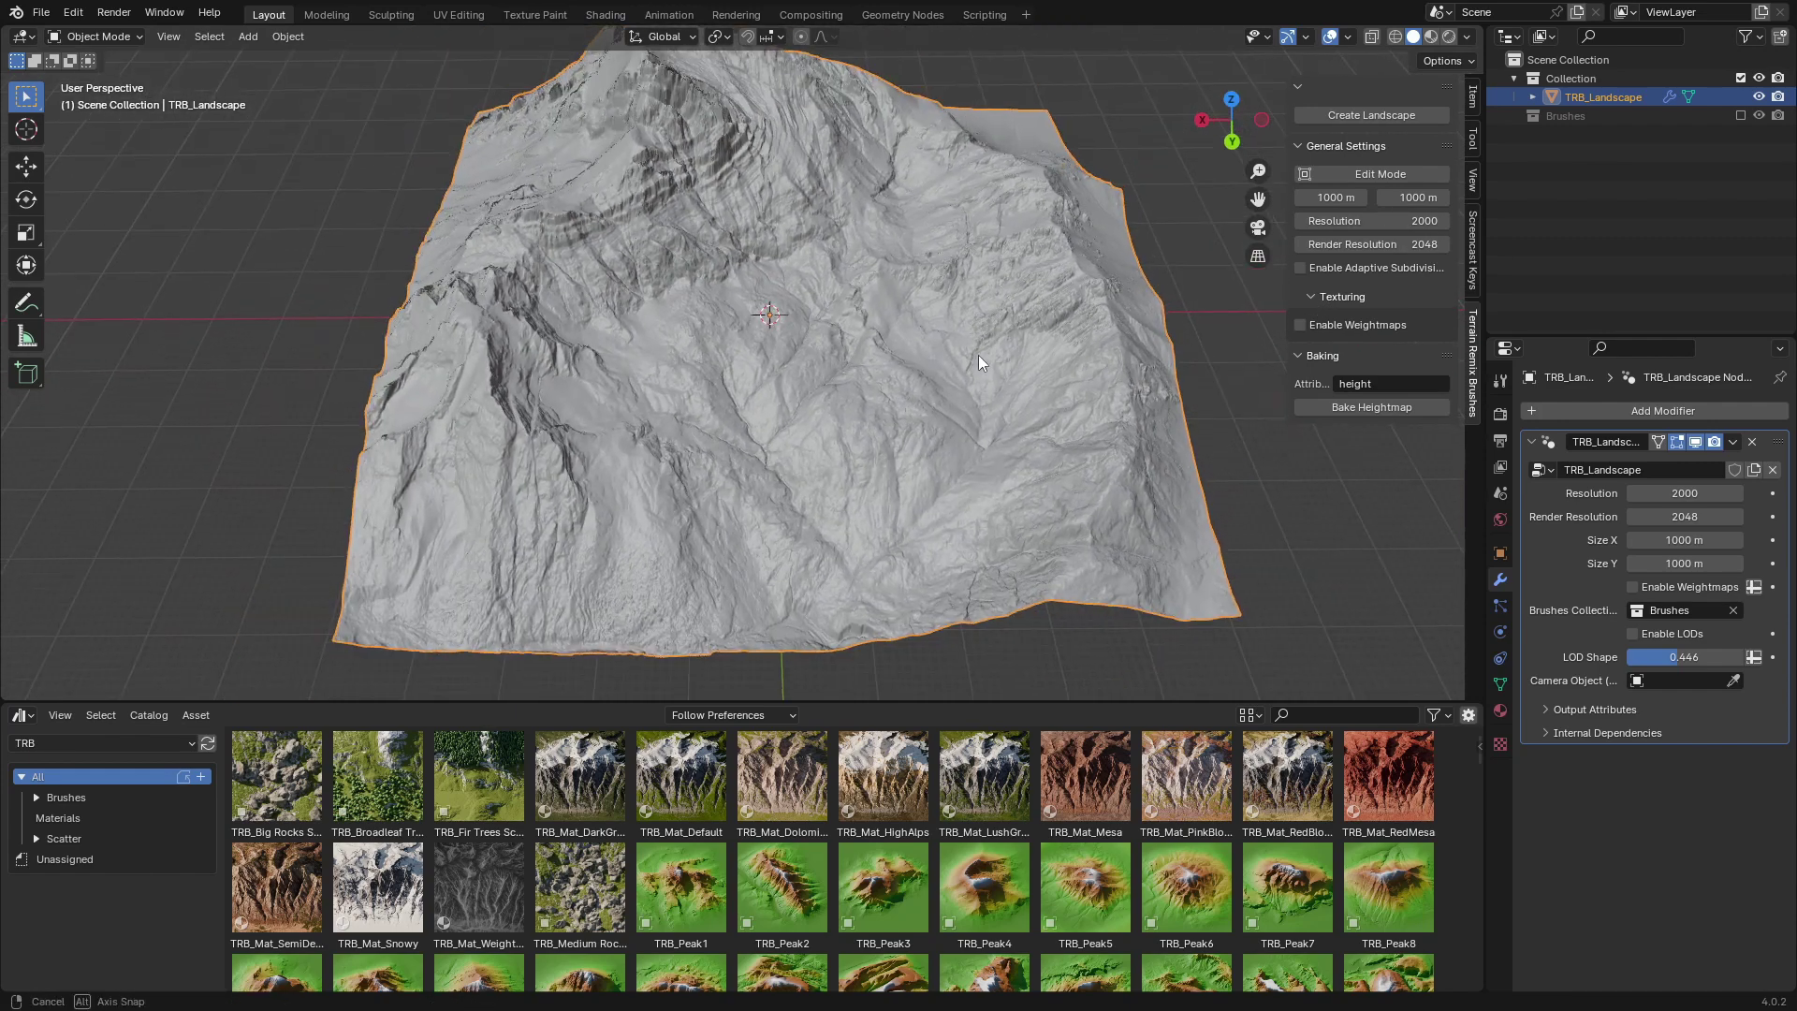
Enable weightmaps and drag TRB_Mat_Weightmaps from the Materials catalog onto the terrain.
{"action": "left_click", "coordinate": [1300, 324]}
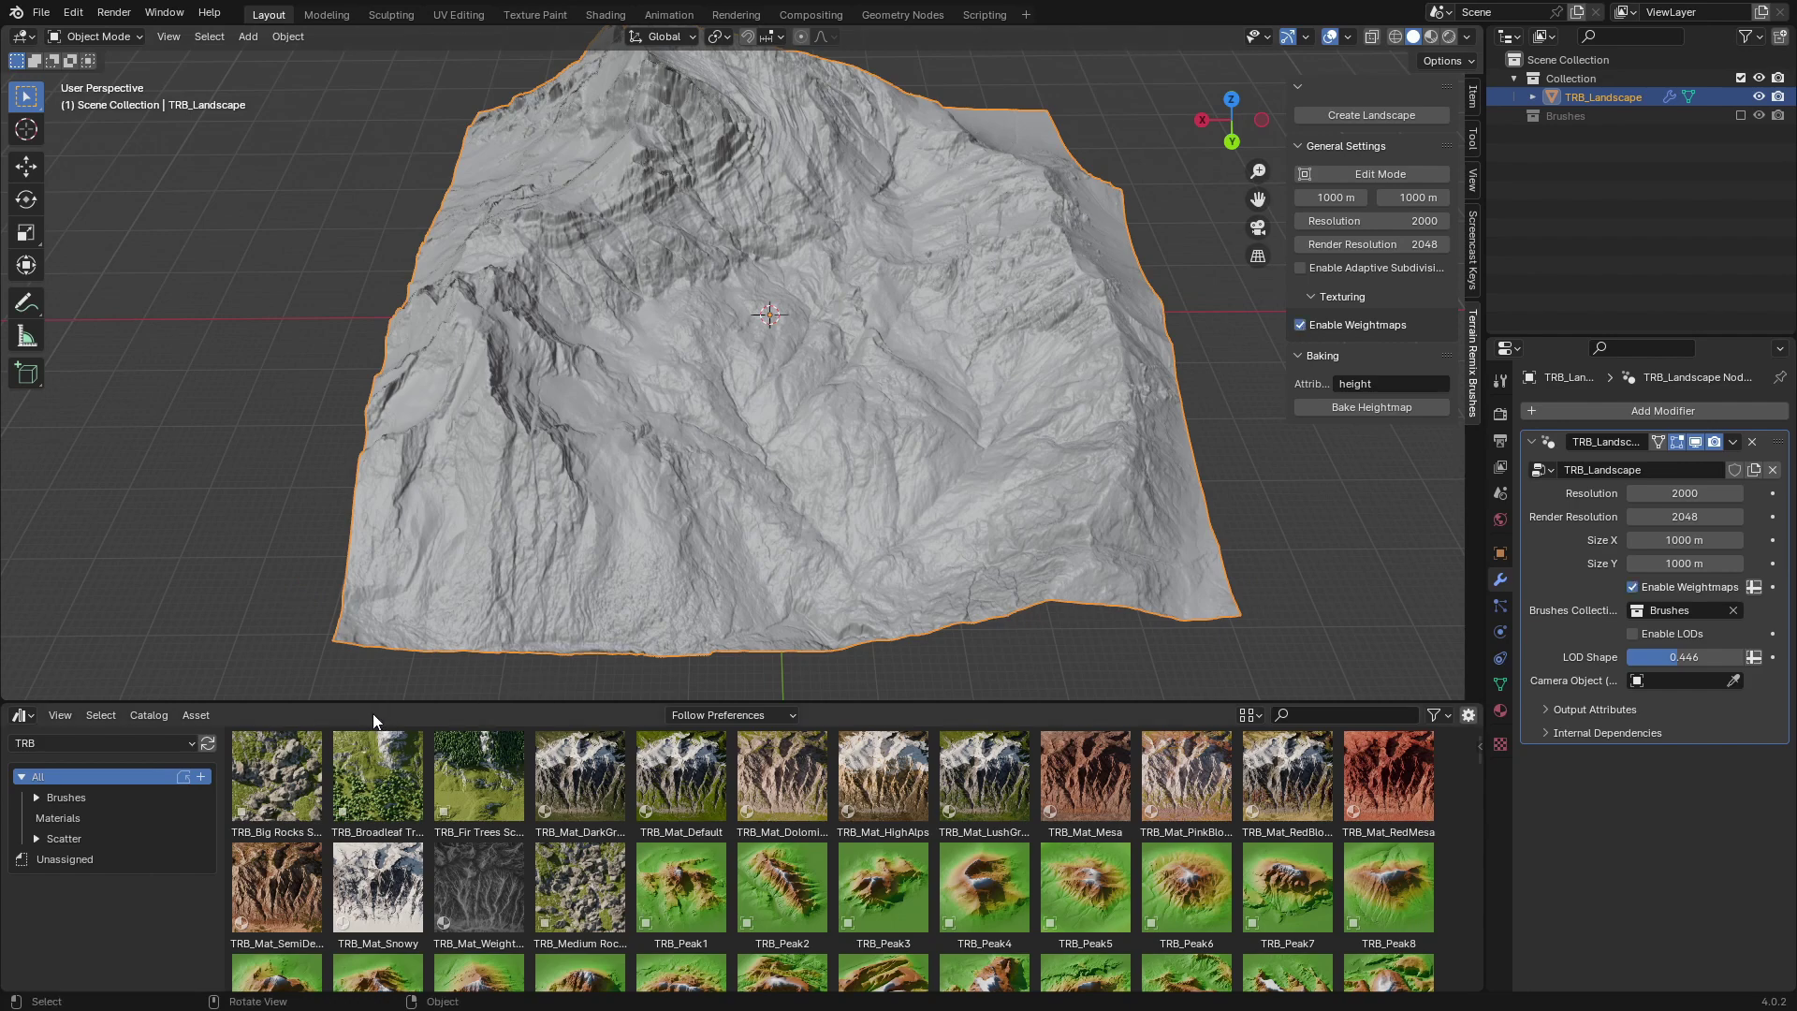
{"action": "left_click", "coordinate": [73, 821]}
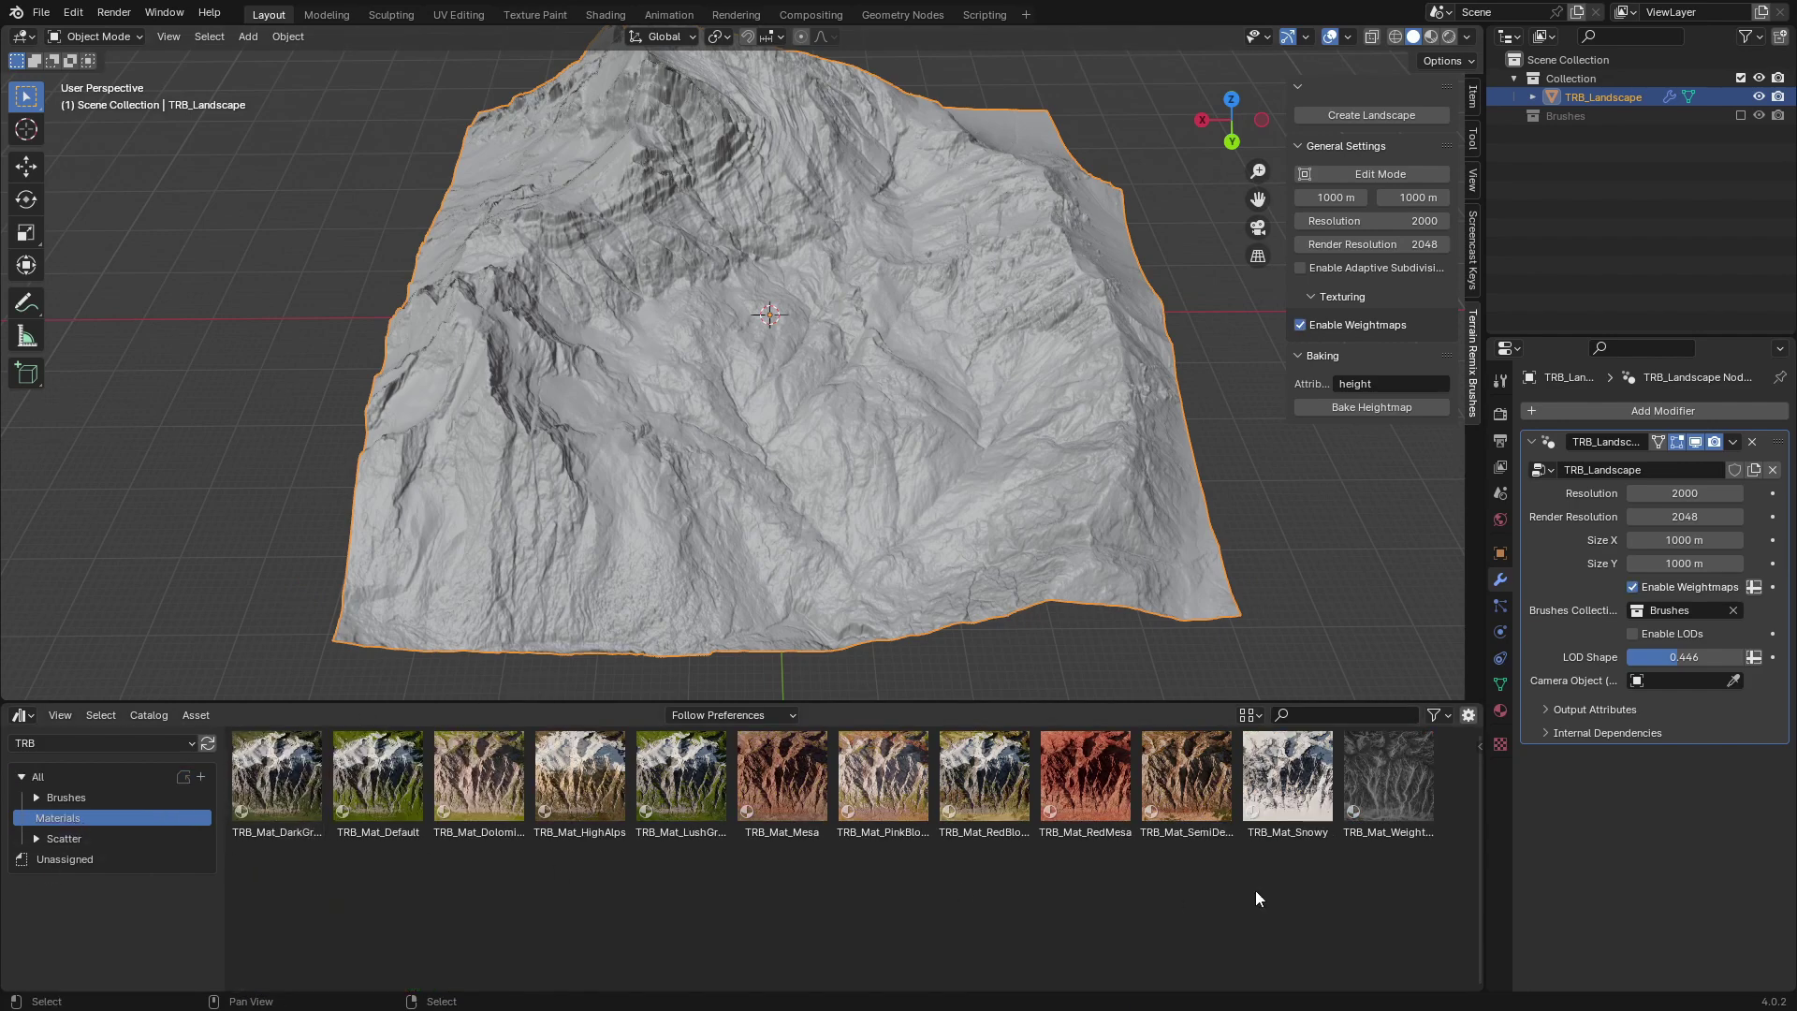
{"action": "left_click_drag", "start_coordinate": [1409, 804], "coordinate": [808, 364]}
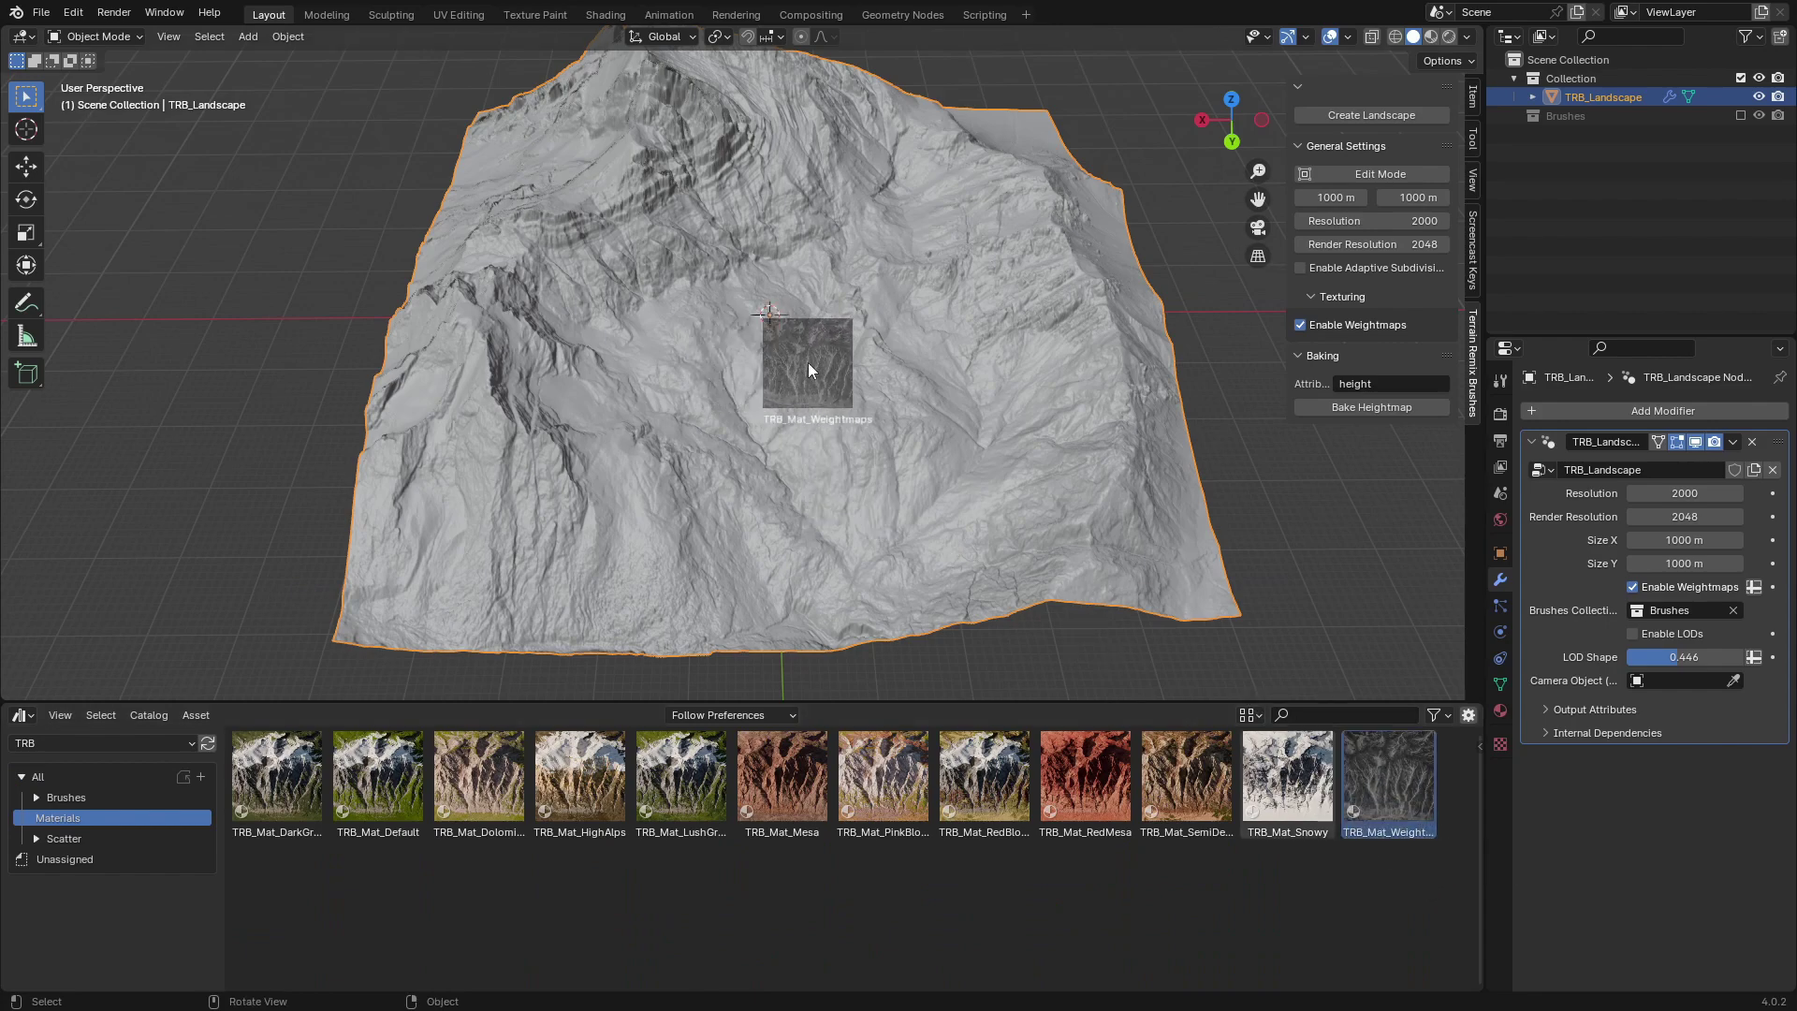
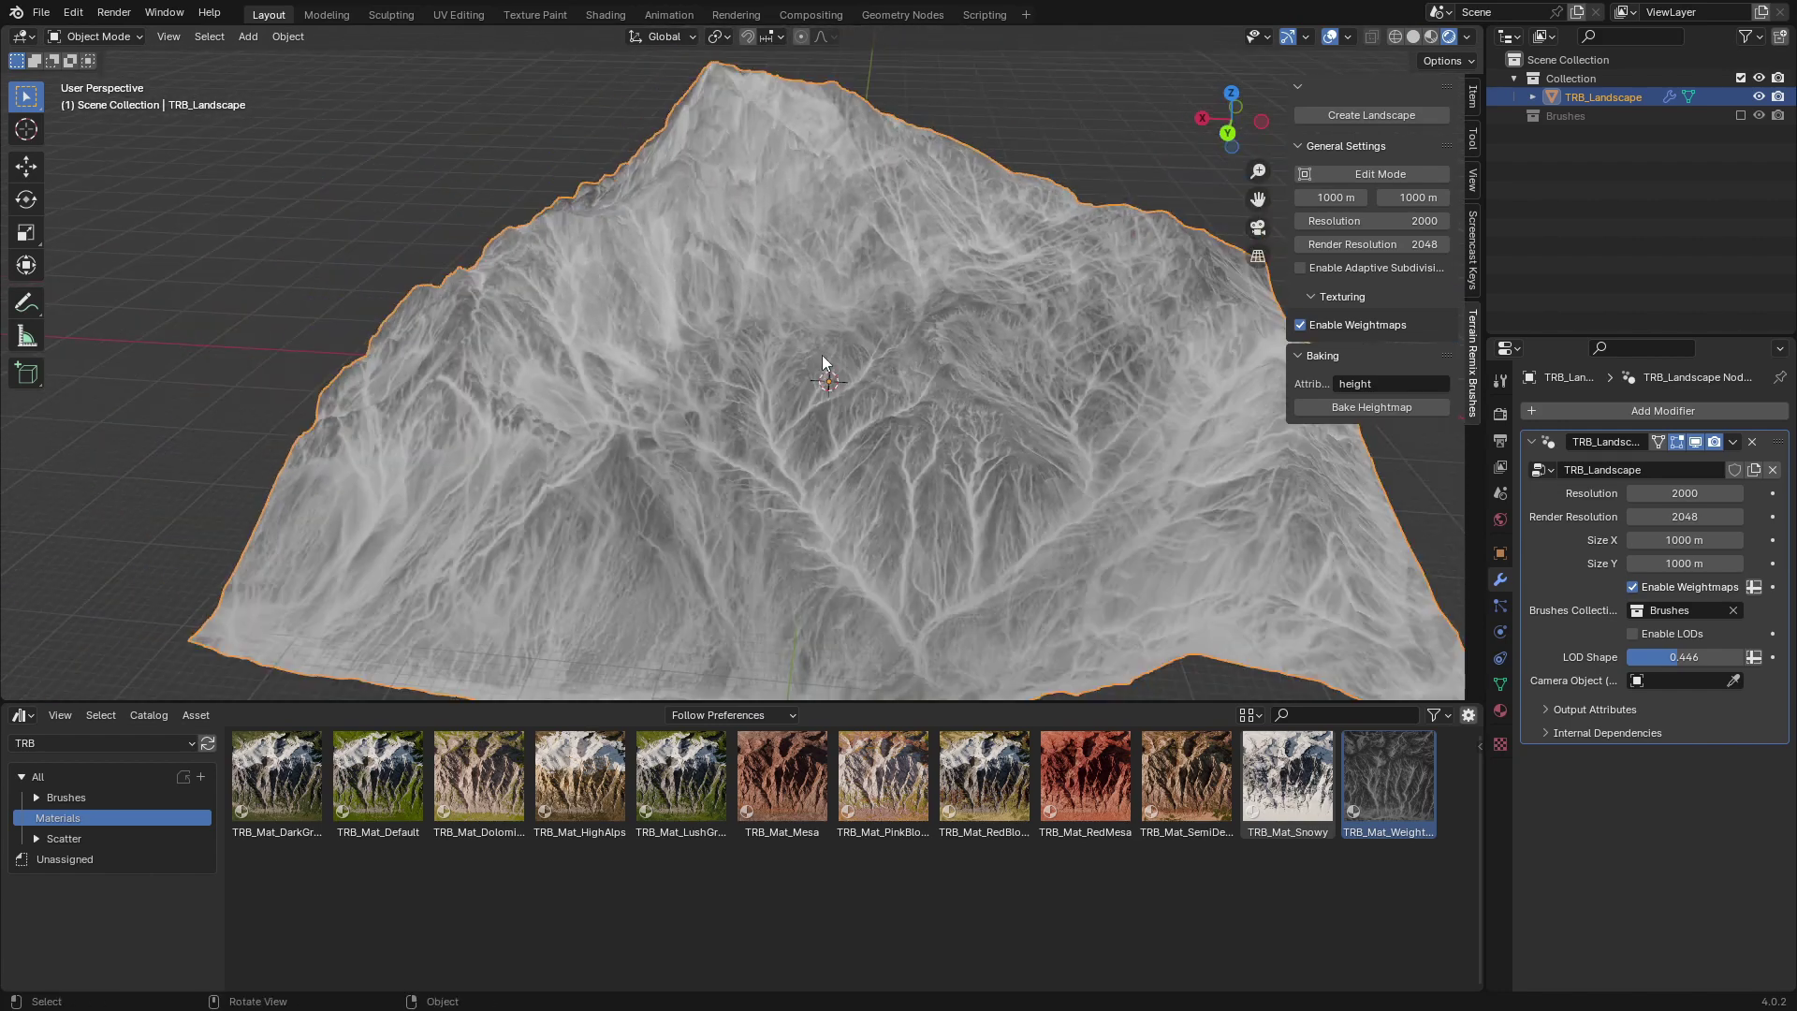
Orbit around the eroded terrain and show the Scatter presets in the asset library.
{"action": "middle_click_drag", "start_coordinate": [883, 310], "coordinate": [797, 376]}
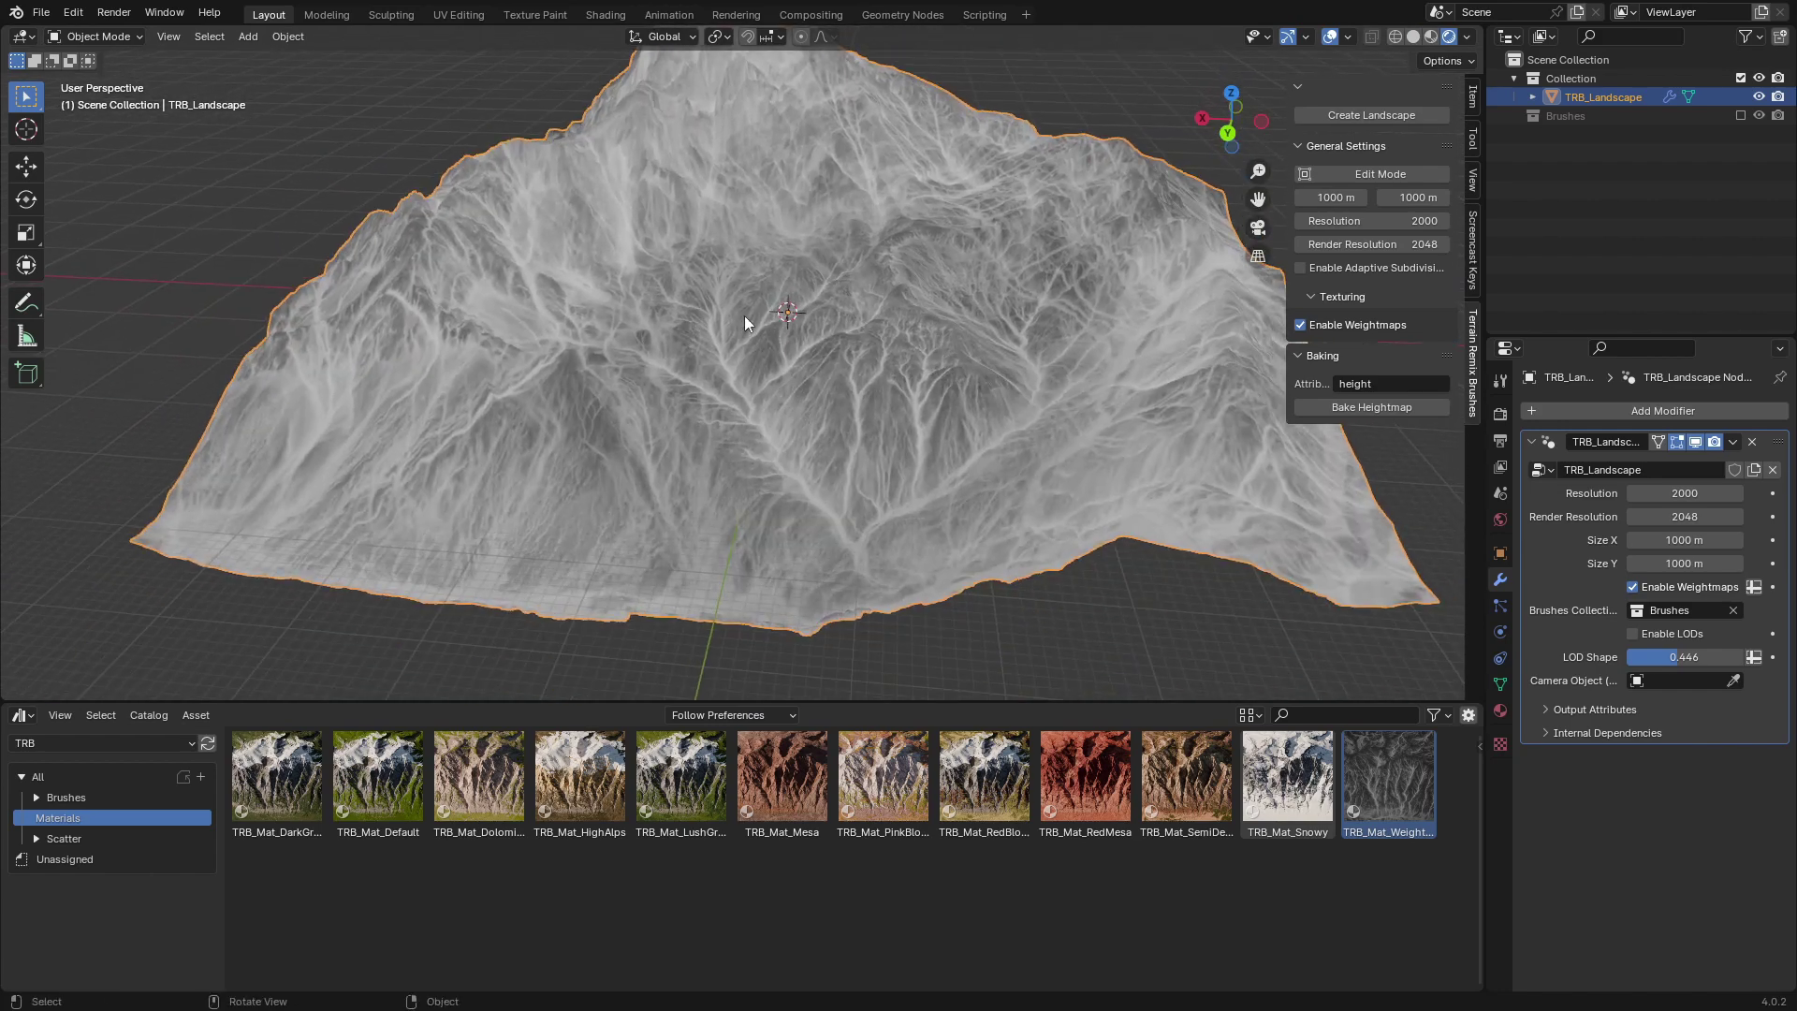
{"action": "middle_click_drag", "start_coordinate": [948, 462], "coordinate": [892, 486]}
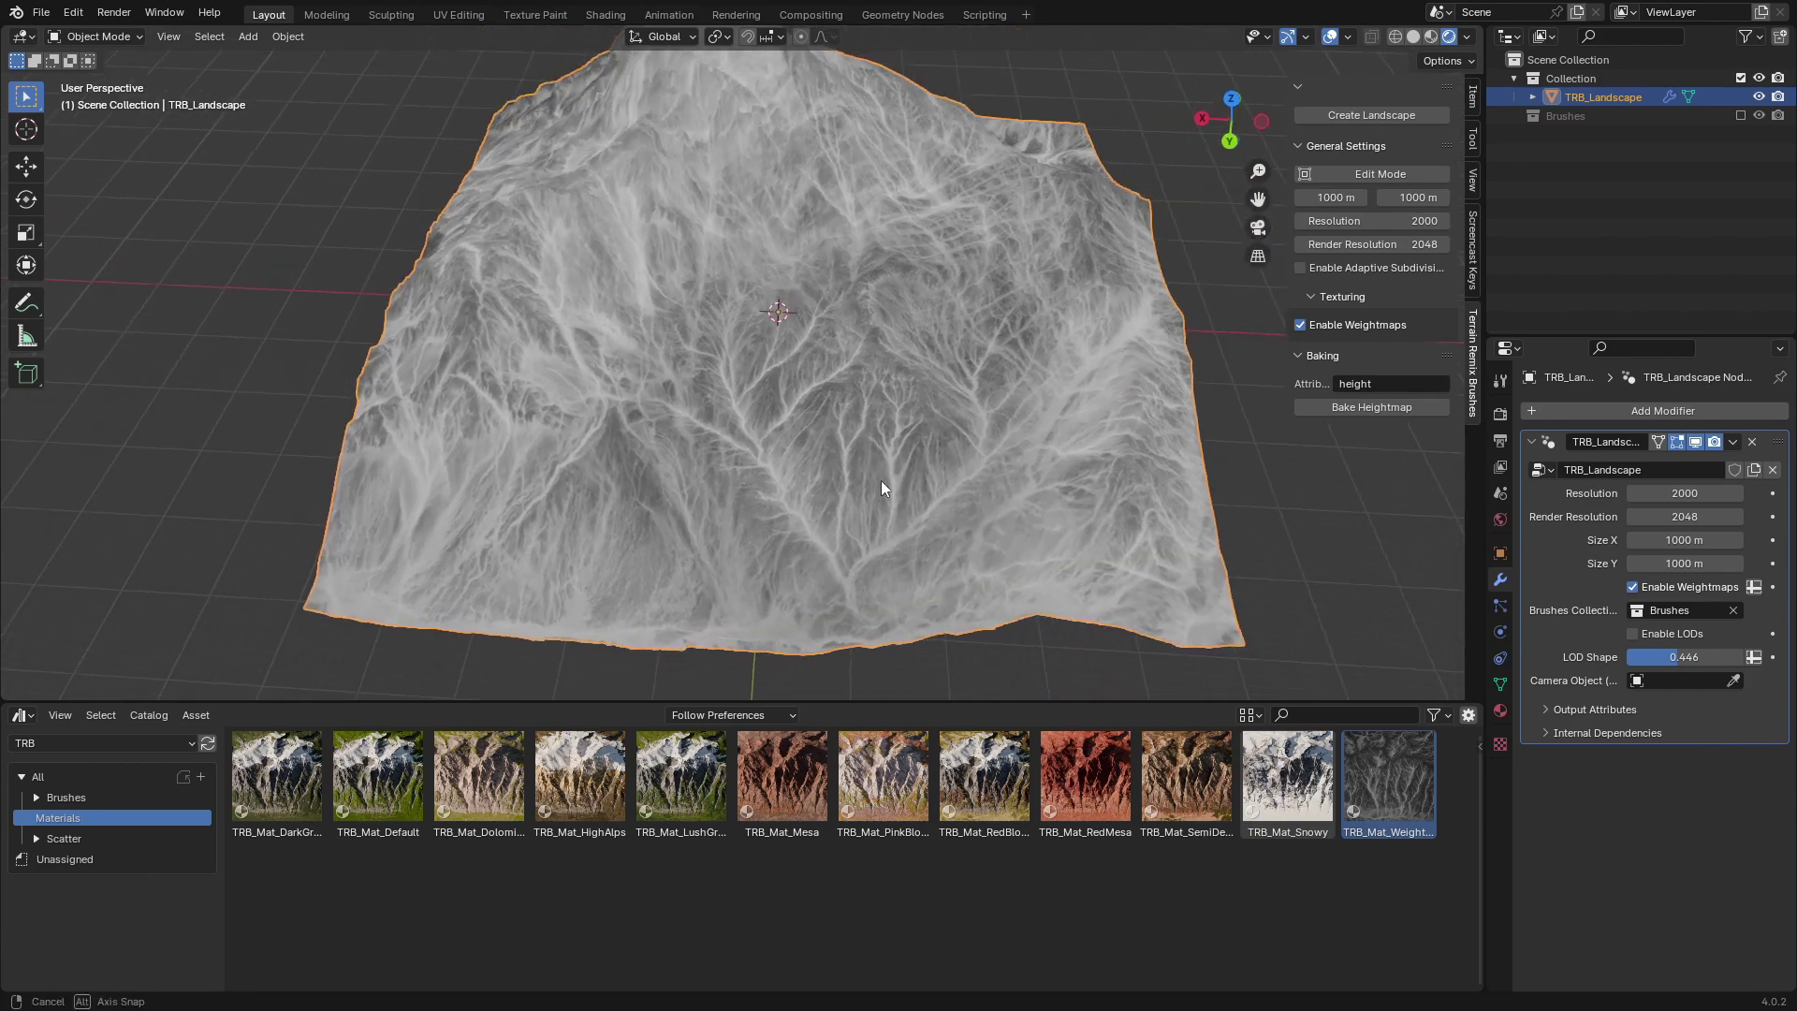
{"action": "middle_click_drag", "start_coordinate": [892, 486], "coordinate": [769, 449]}
{"action": "left_click", "coordinate": [75, 841]}
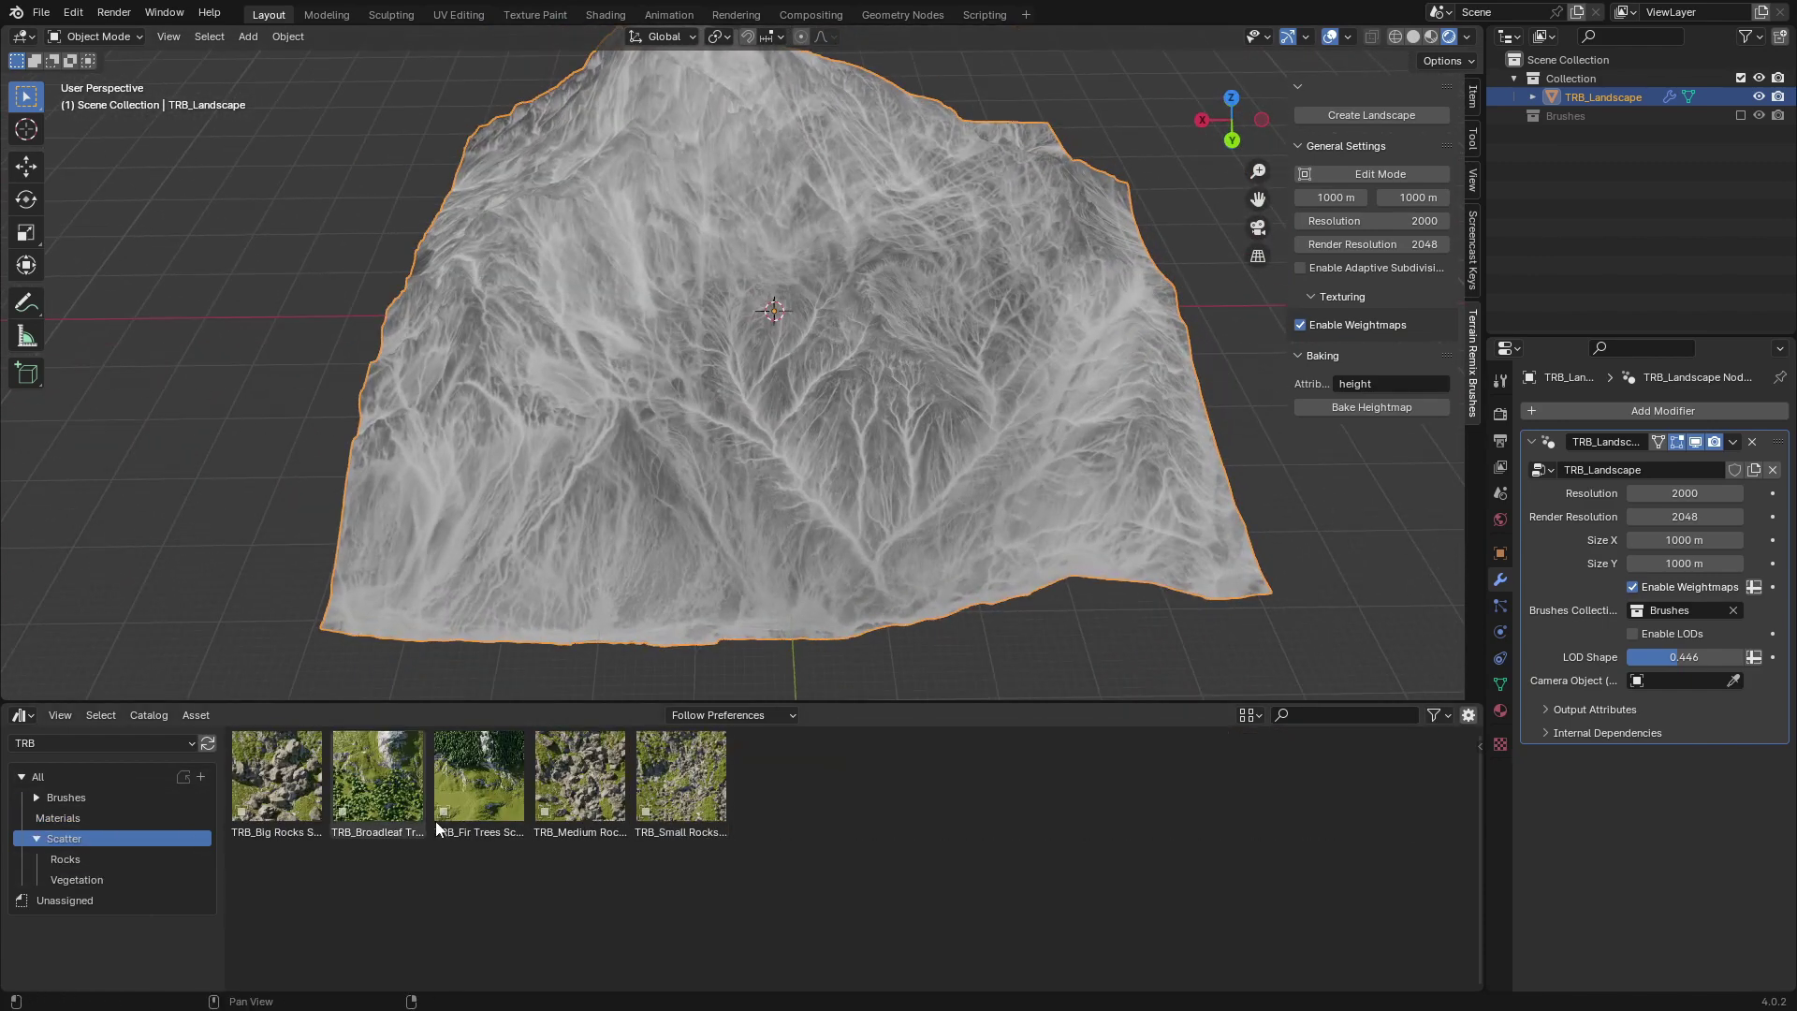
{"action": "scroll", "coordinate": [701, 490], "scroll_direction": "up", "scroll_amount": 2}
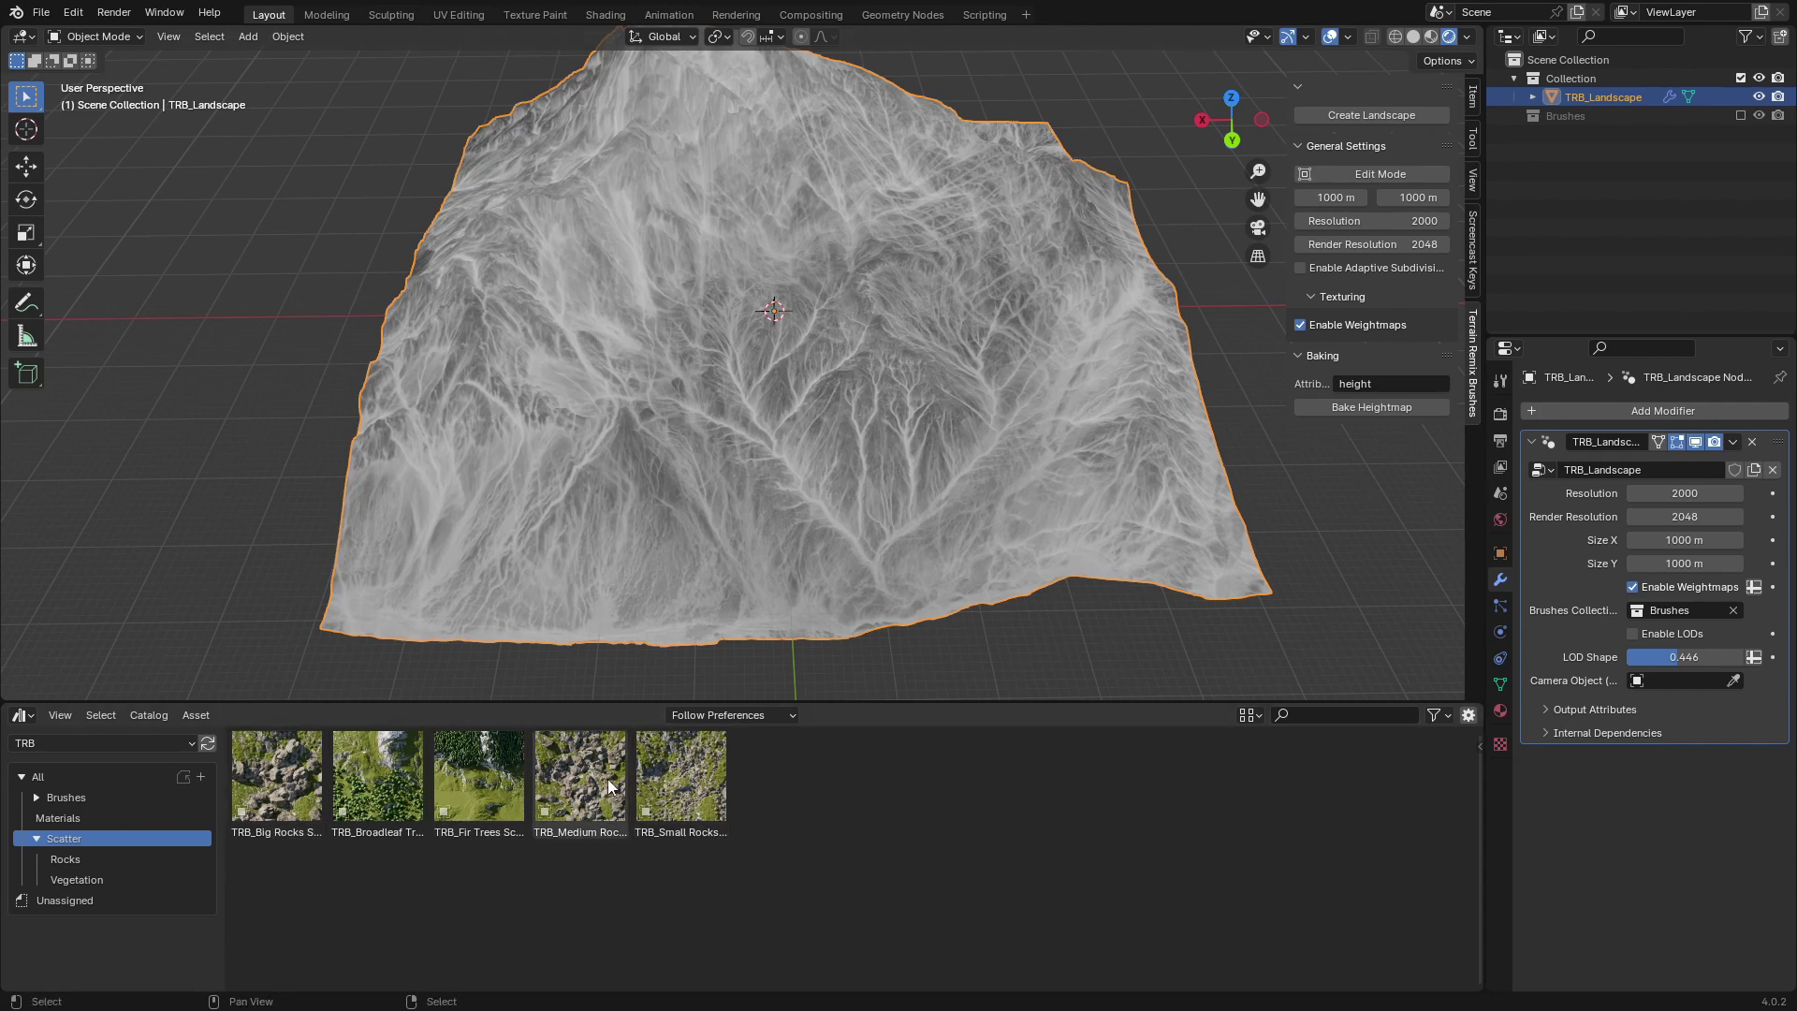
{"action": "scroll", "coordinate": [783, 425], "scroll_direction": "up", "scroll_amount": 3}
{"action": "middle_click_drag", "start_coordinate": [782, 424], "coordinate": [737, 336]}
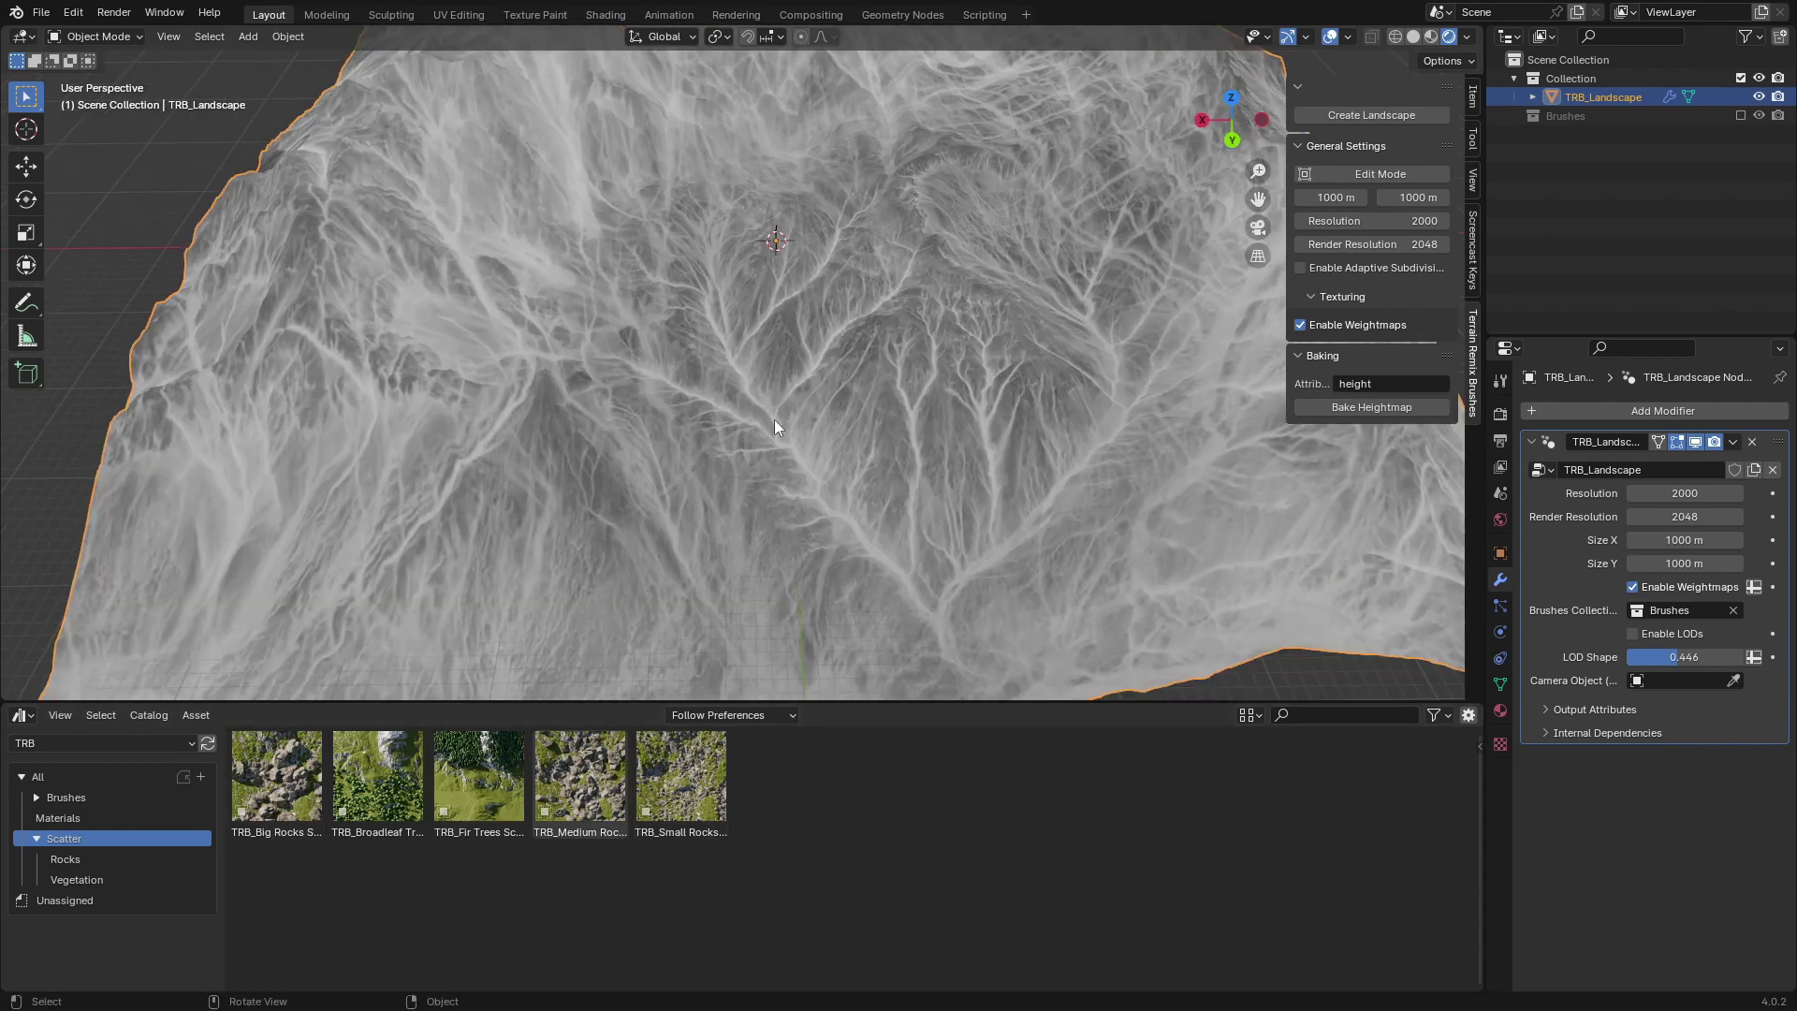
{"action": "scroll", "coordinate": [720, 366], "scroll_direction": "down", "scroll_amount": 4}
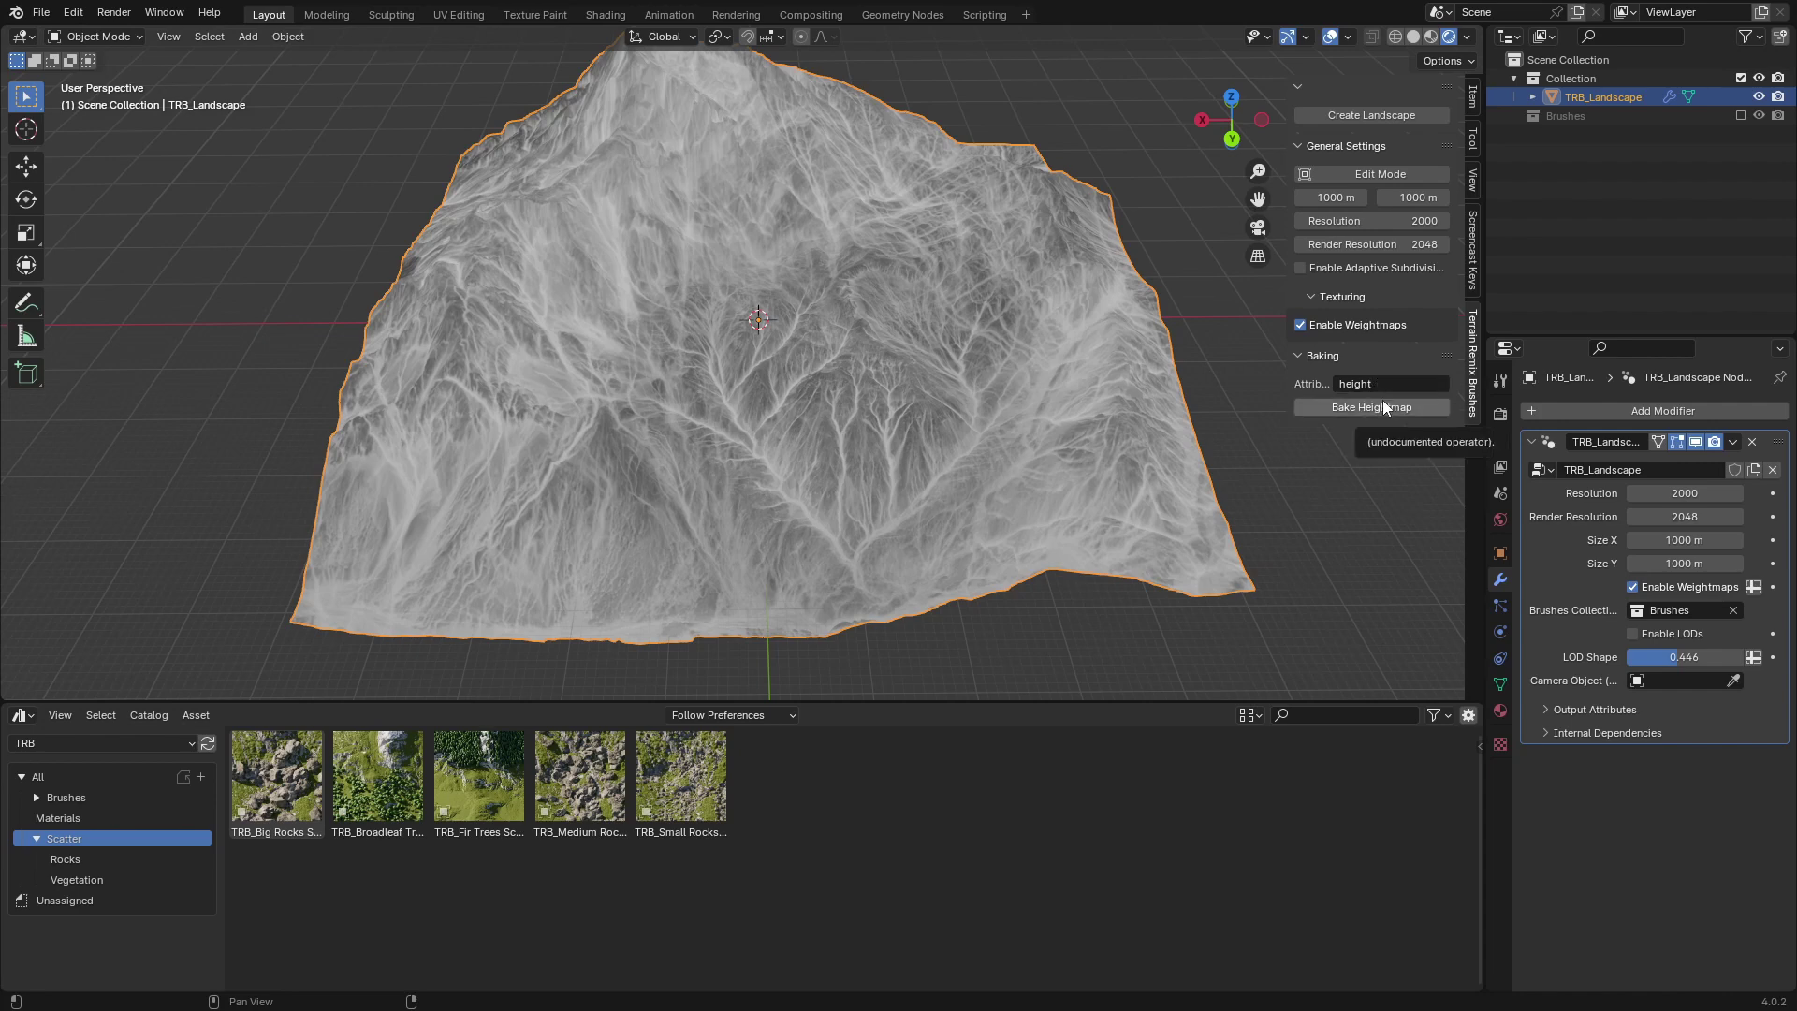
Bake the heightmap and view the HeightMap image in a split-off Image Editor area.
{"action": "left_click", "coordinate": [1384, 406]}
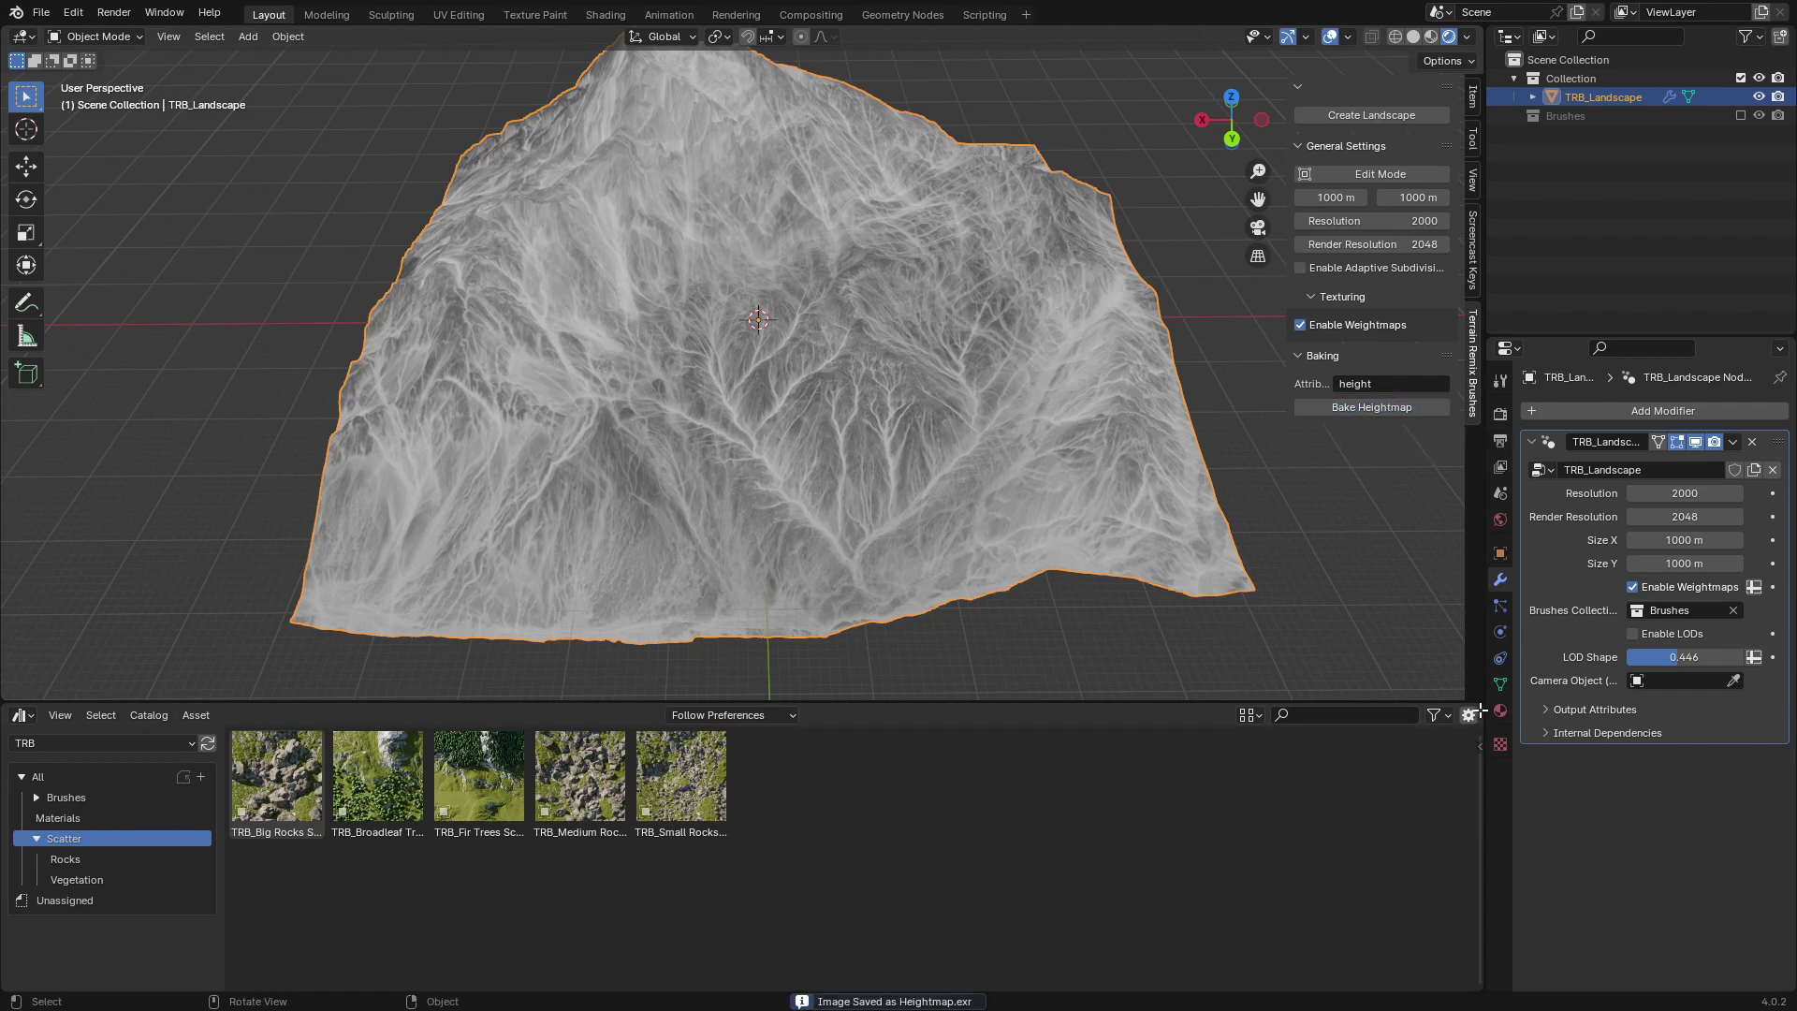
{"action": "left_click_drag", "start_coordinate": [1478, 706], "coordinate": [952, 710]}
{"action": "left_click", "coordinate": [966, 715]}
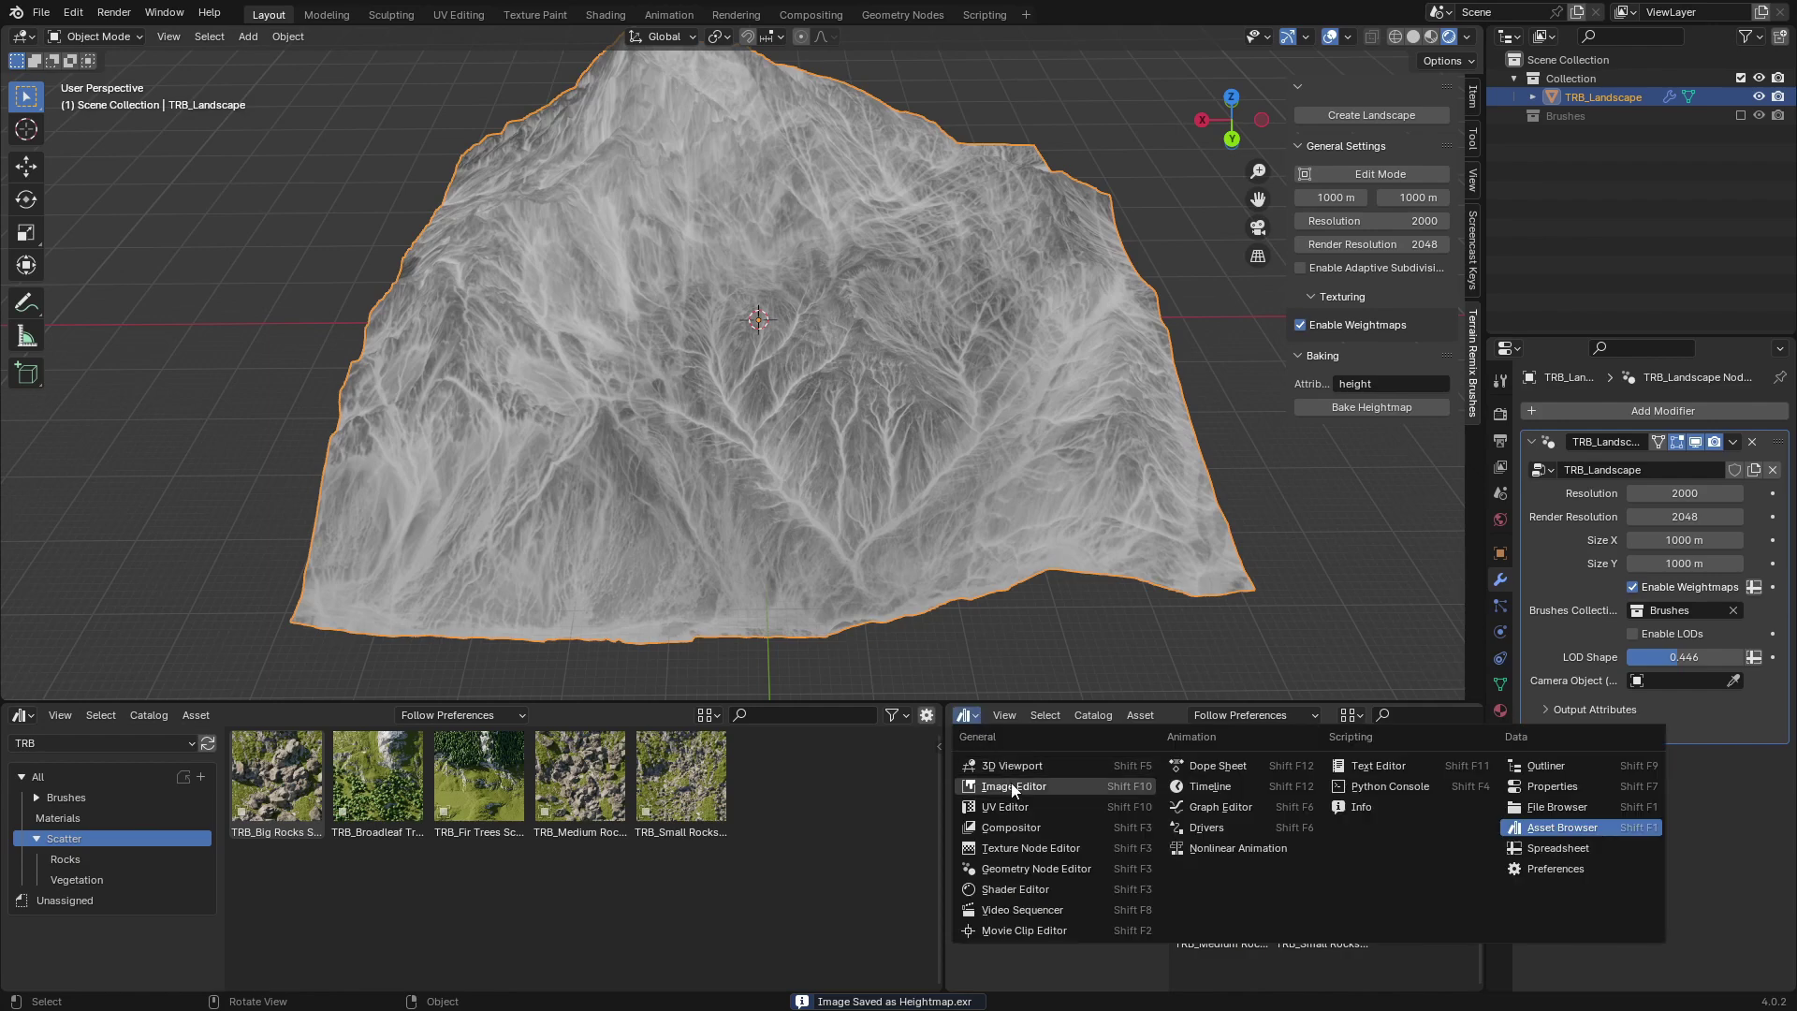
{"action": "left_click", "coordinate": [1011, 782]}
{"action": "left_click", "coordinate": [1165, 715]}
{"action": "type", "text": "he"}
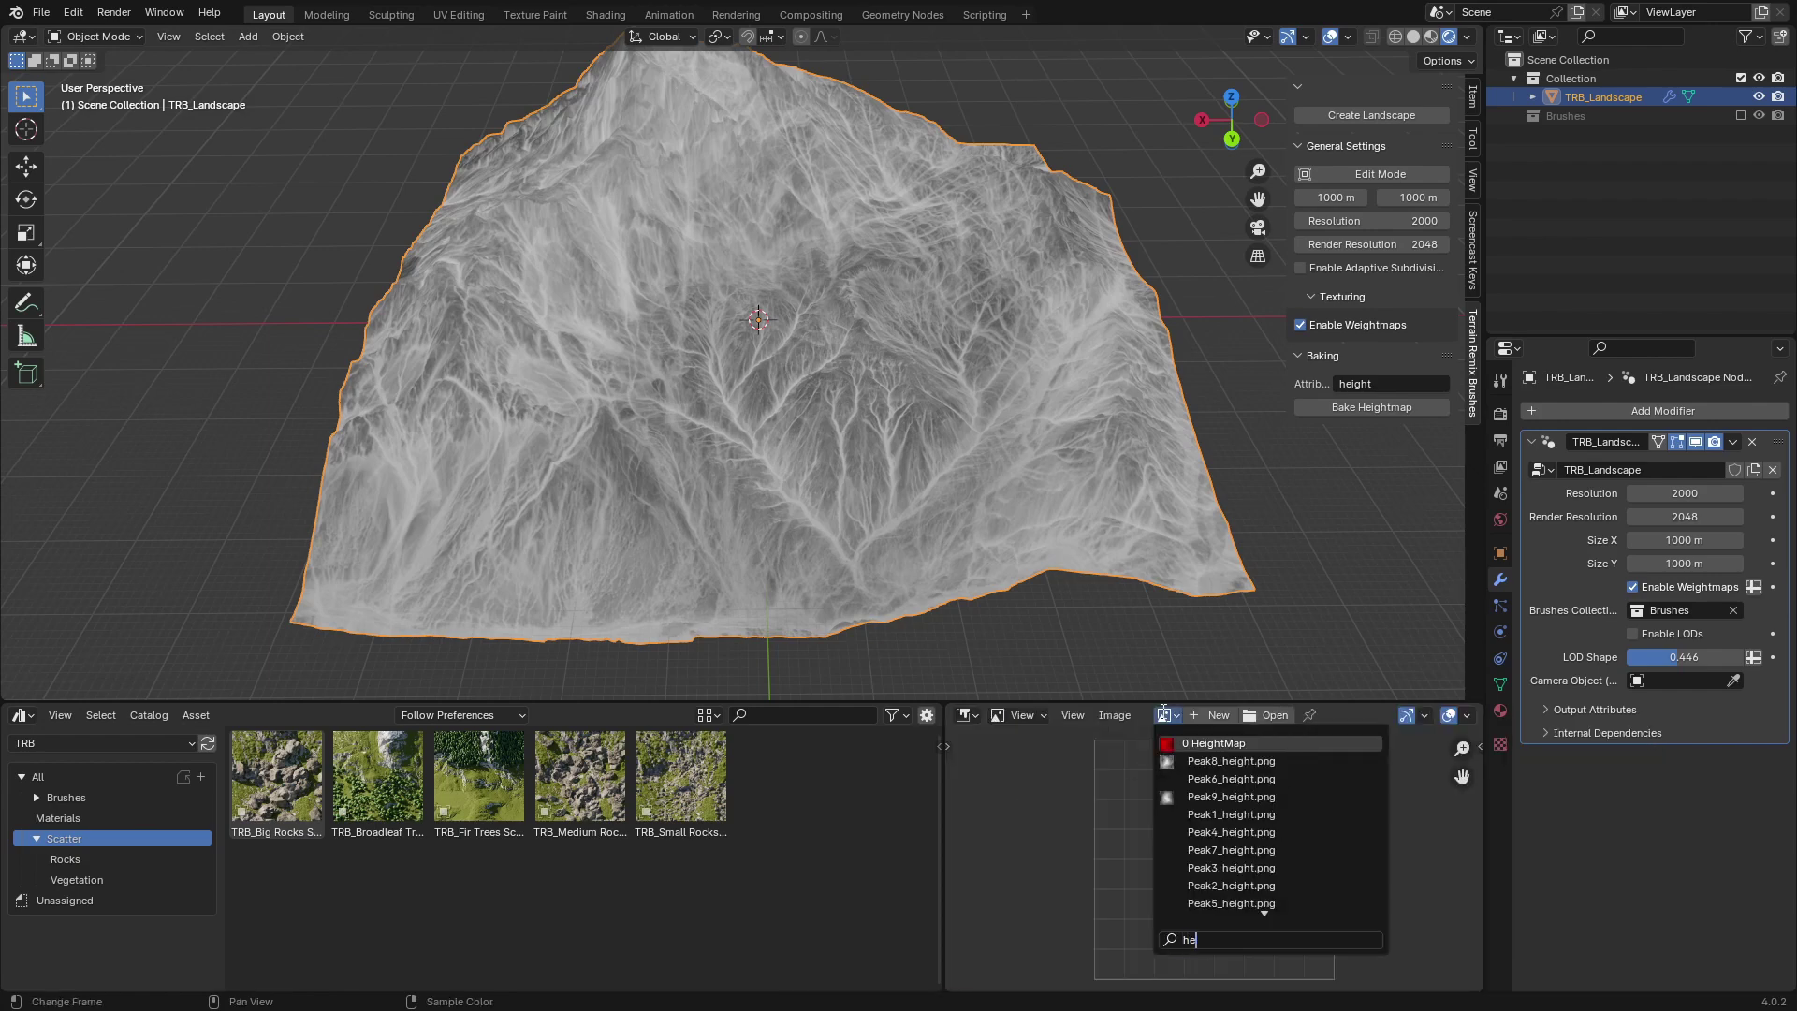
{"action": "left_click", "coordinate": [1210, 744]}
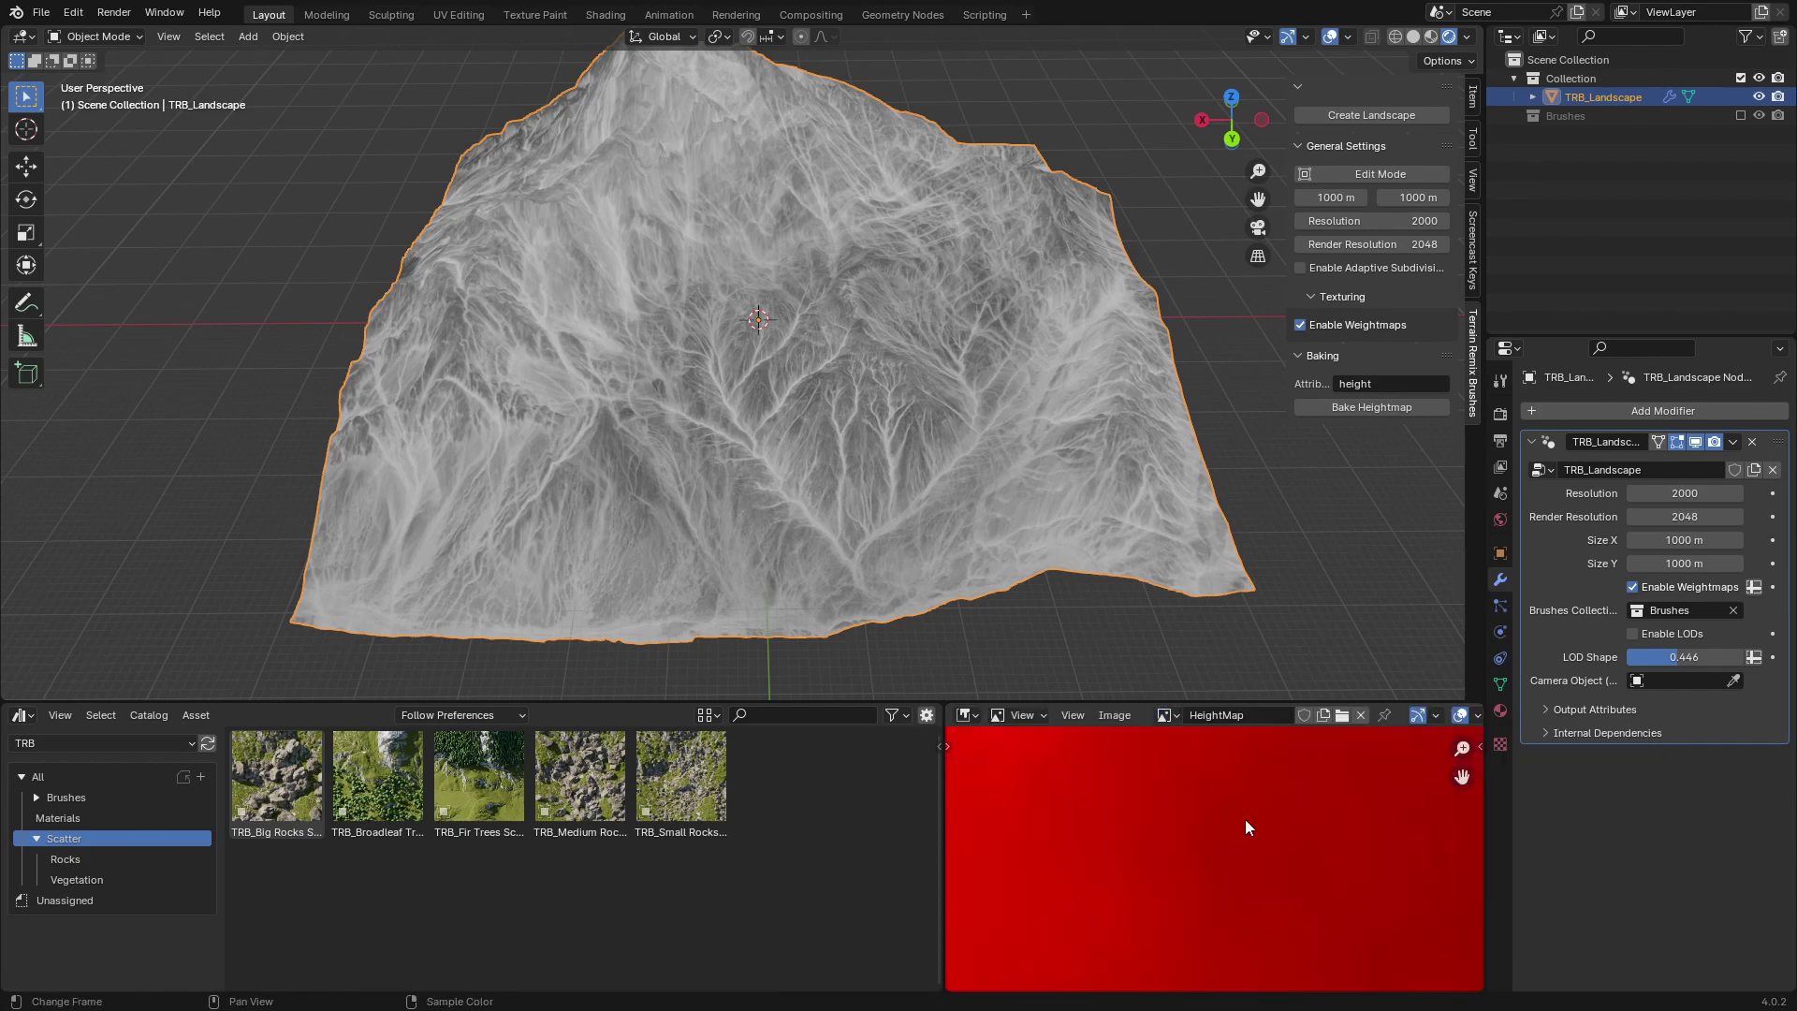
{"action": "scroll", "coordinate": [1264, 870], "scroll_direction": "down", "scroll_amount": 4}
{"action": "scroll", "coordinate": [1264, 872], "scroll_direction": "up", "scroll_amount": 2}
{"action": "scroll", "coordinate": [1341, 858], "scroll_direction": "down", "scroll_amount": 1}
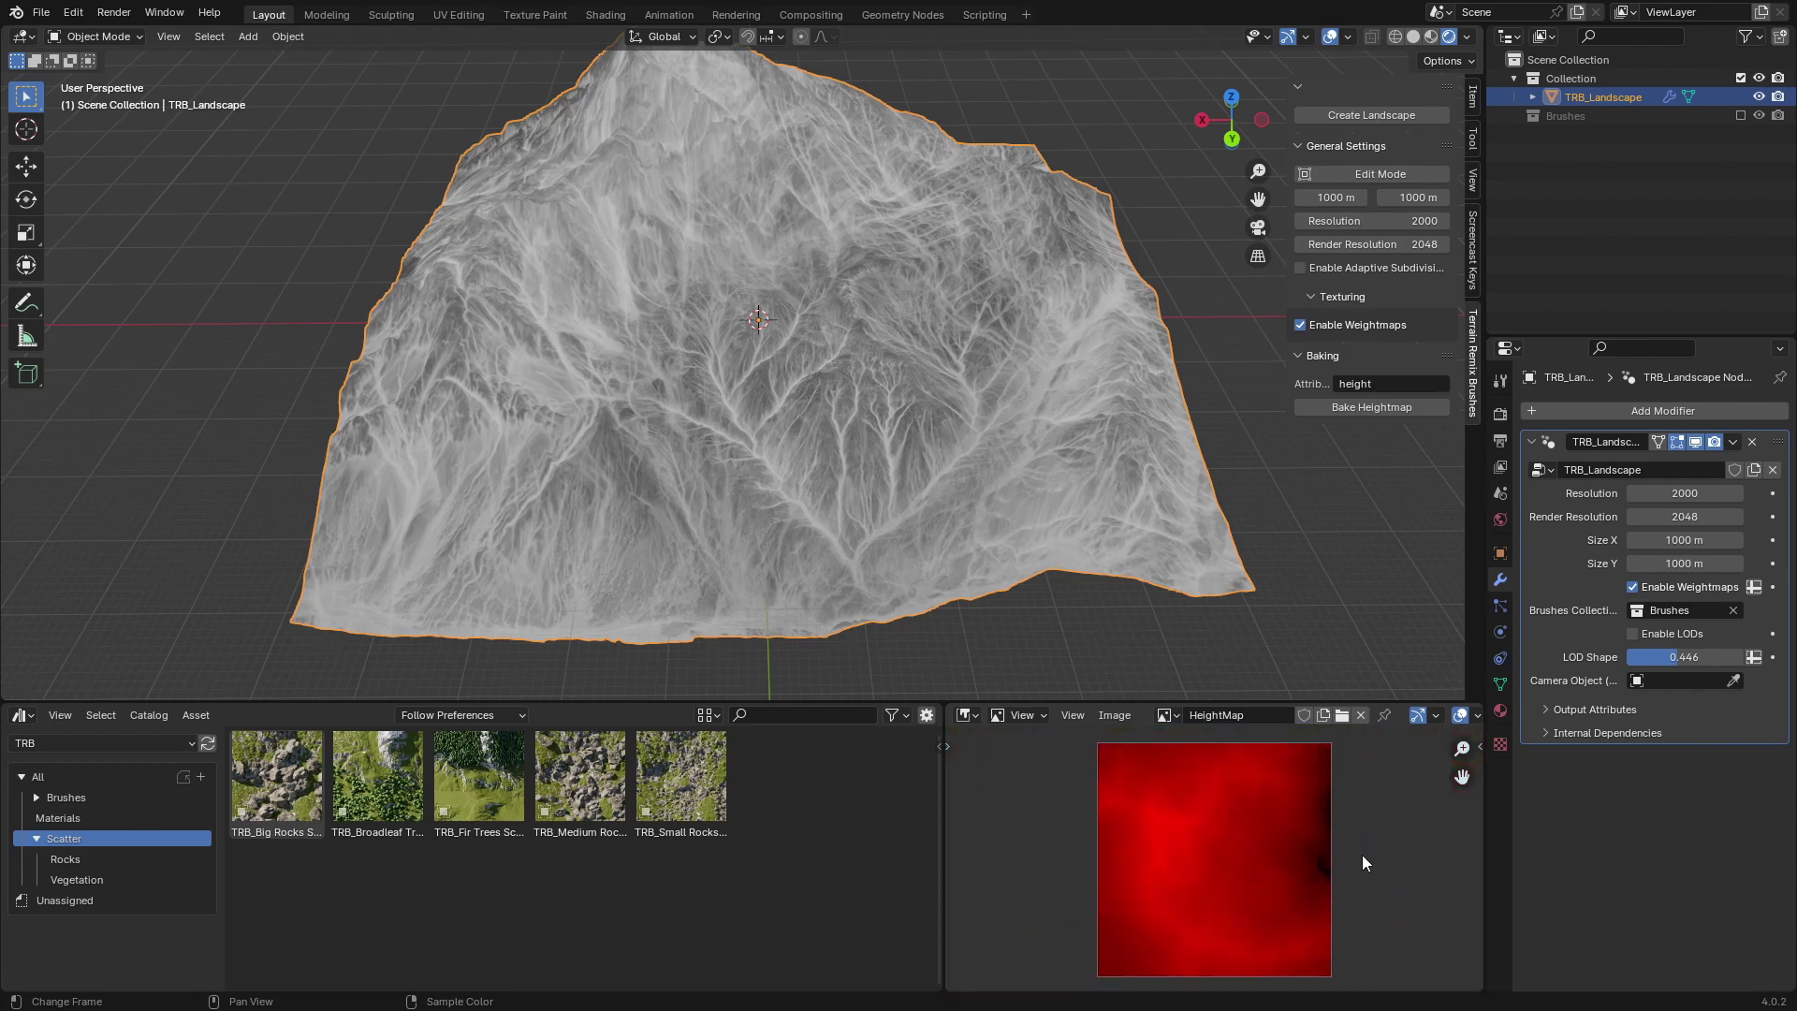
{"action": "middle_click_drag", "start_coordinate": [927, 465], "coordinate": [900, 513]}
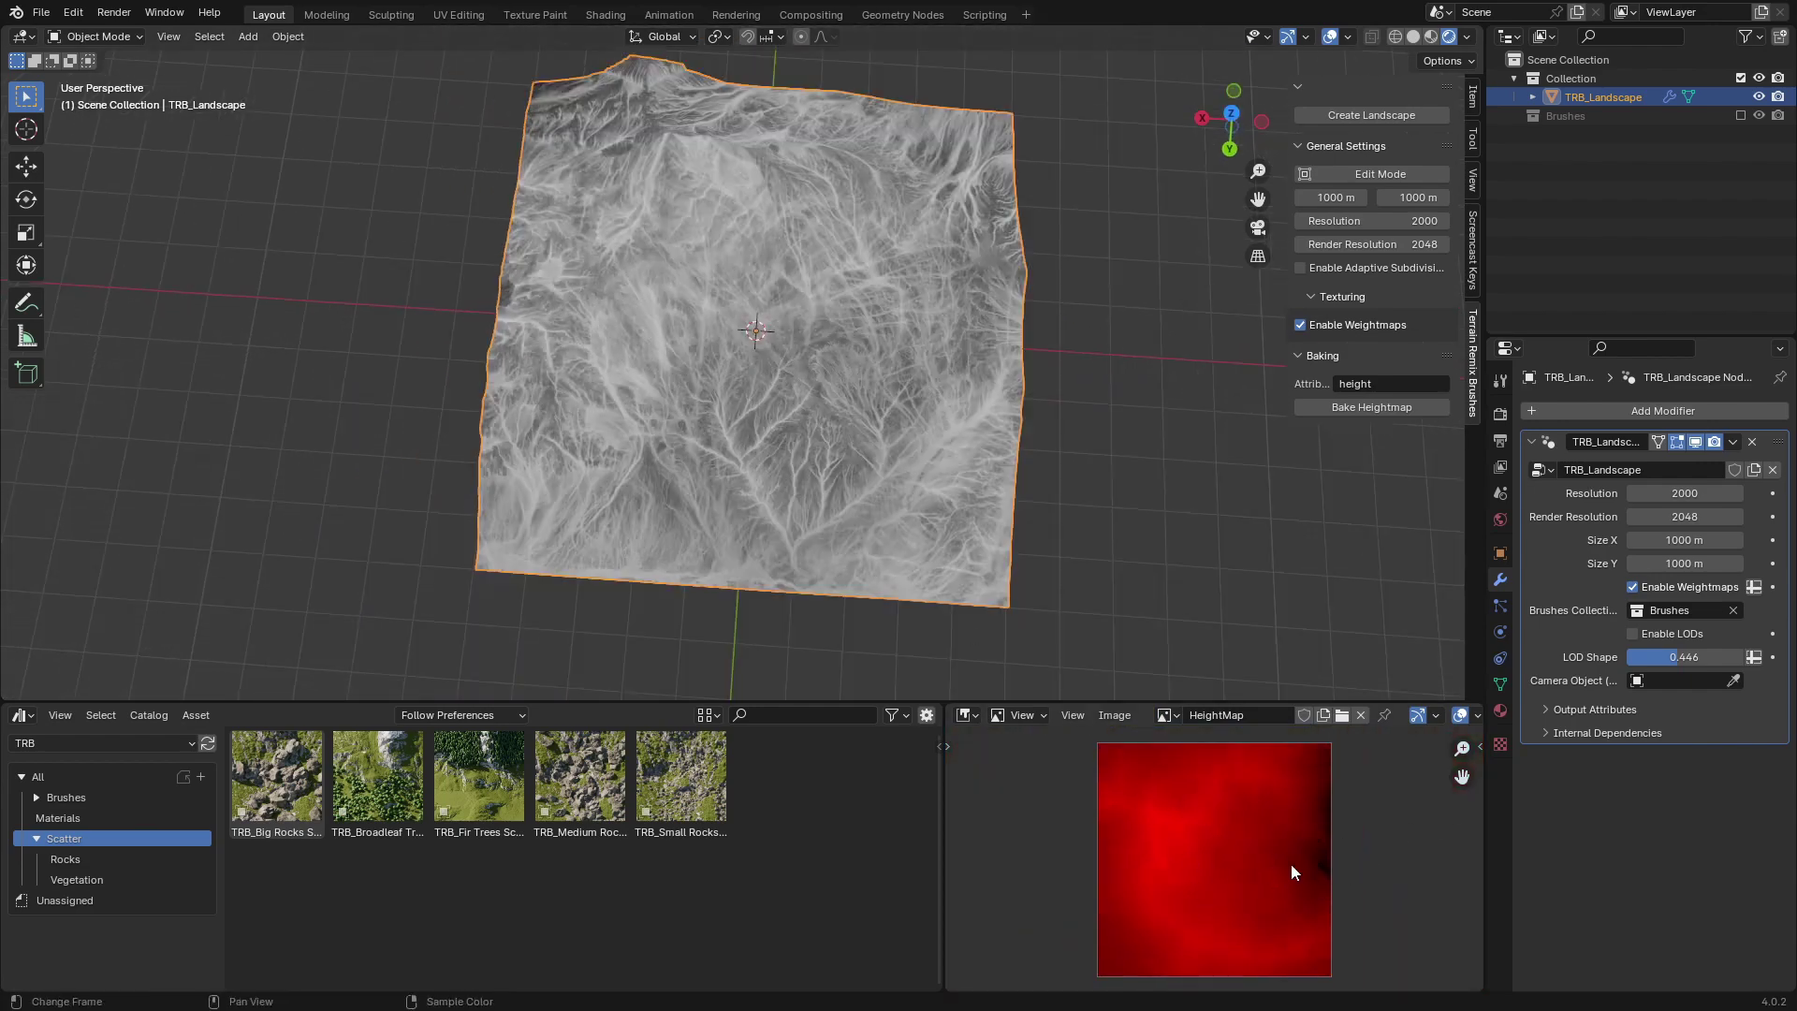
{"action": "right_click", "coordinate": [1141, 712]}
Close the image area and apply the TRB_Mat_Default material to the landscape.
{"action": "left_click", "coordinate": [1141, 712]}
{"action": "left_click_drag", "start_coordinate": [1104, 706], "coordinate": [1105, 632]}
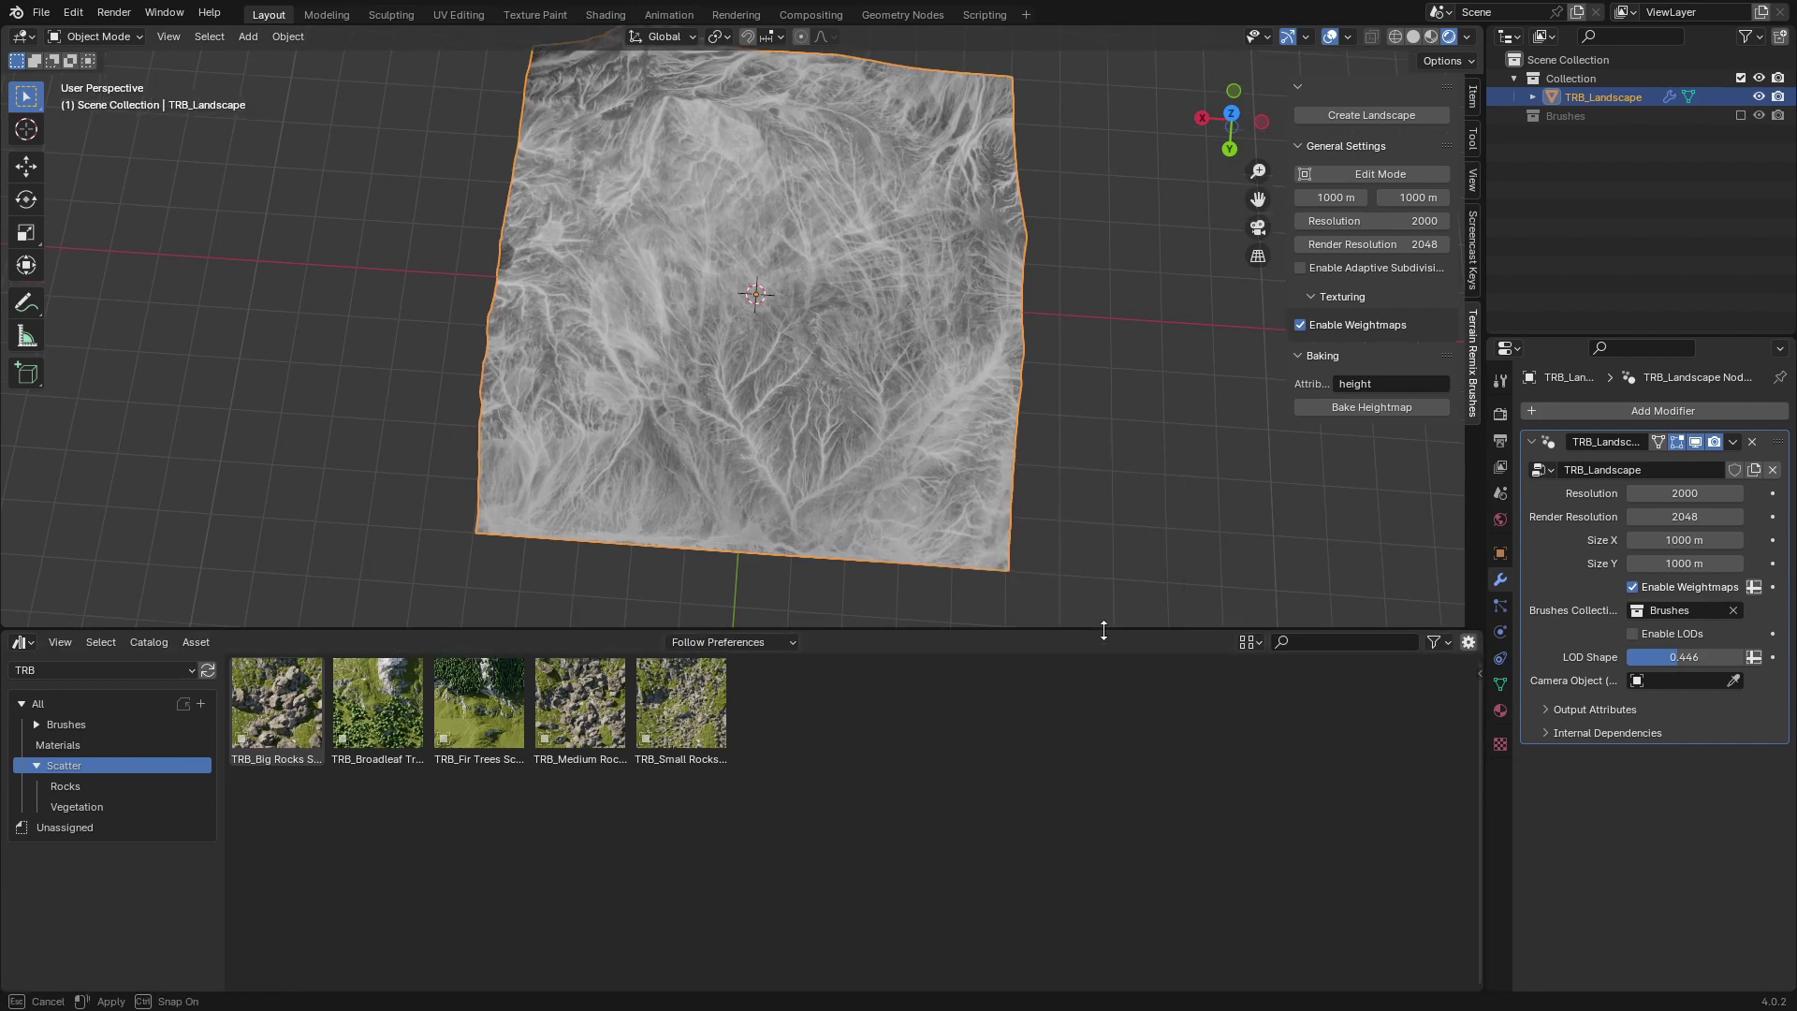
{"action": "mouse_move", "coordinate": [1103, 632]}
{"action": "middle_mouse_down"}
{"action": "mouse_move", "coordinate": [996, 456]}
{"action": "mouse_move", "coordinate": [1007, 390]}
{"action": "middle_mouse_up"}
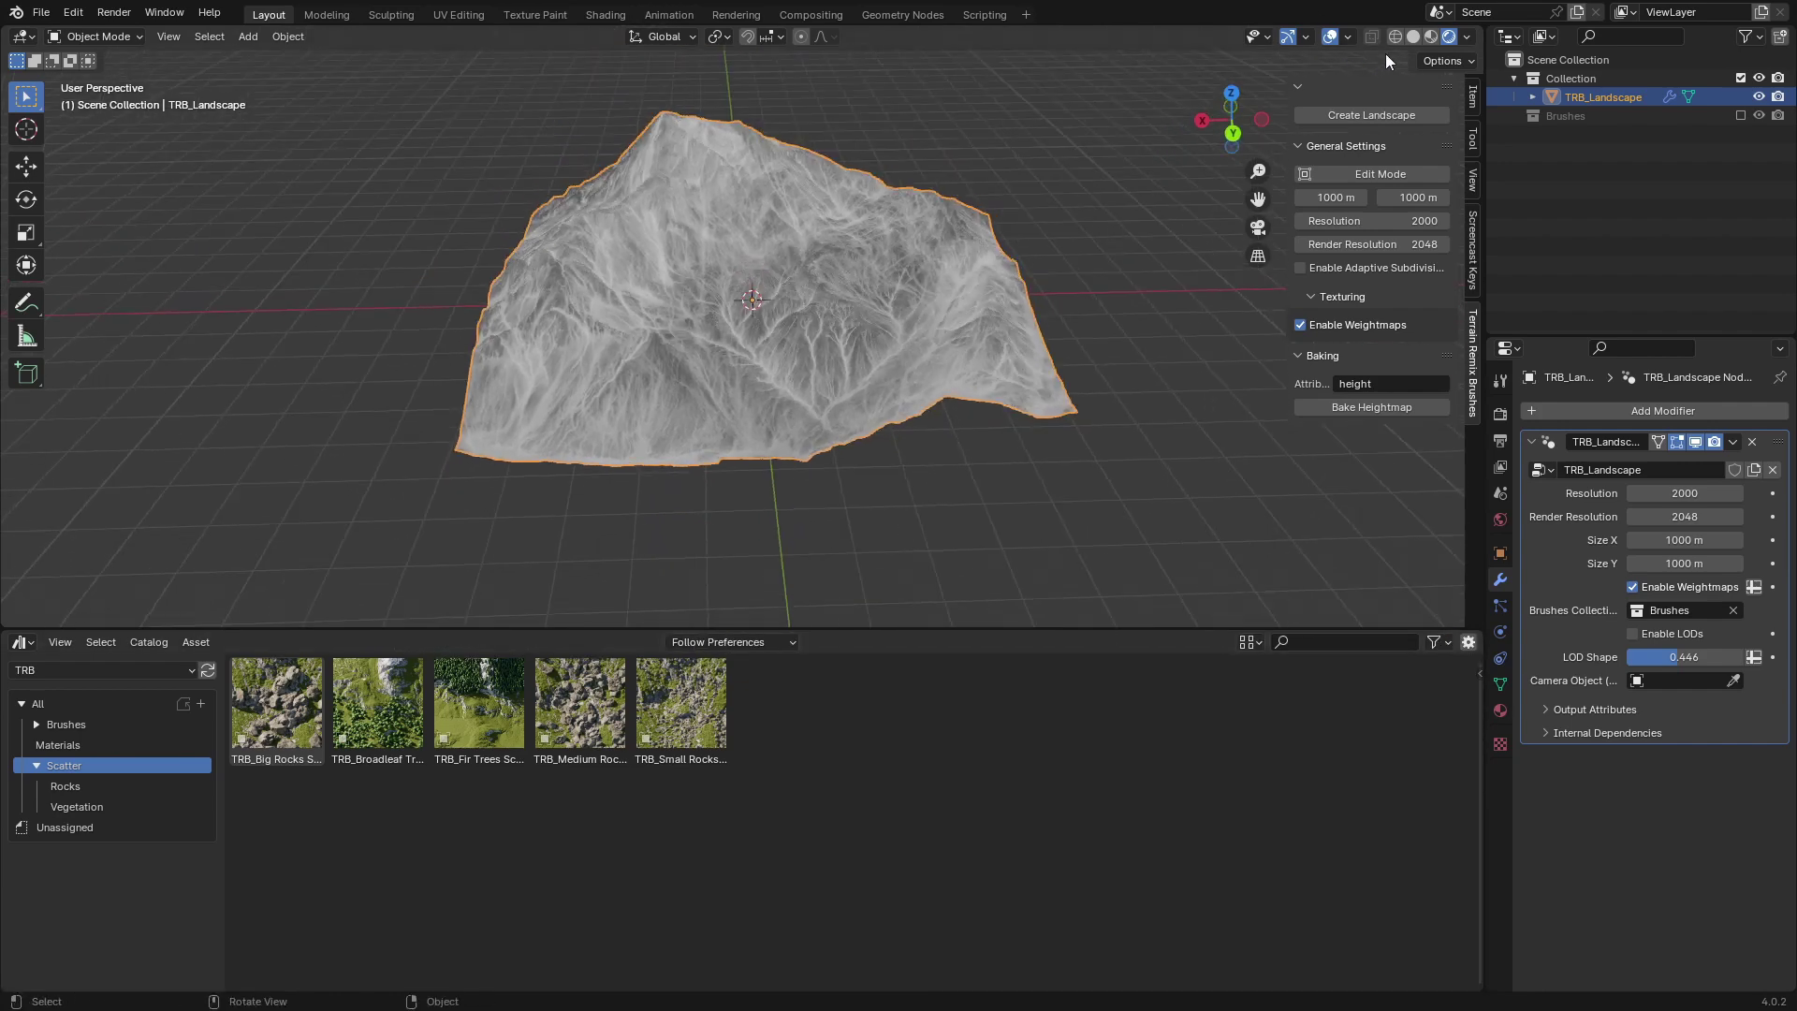
{"action": "scroll", "coordinate": [914, 294], "scroll_direction": "down", "scroll_amount": 2}
{"action": "scroll", "coordinate": [851, 404], "scroll_direction": "up", "scroll_amount": 4}
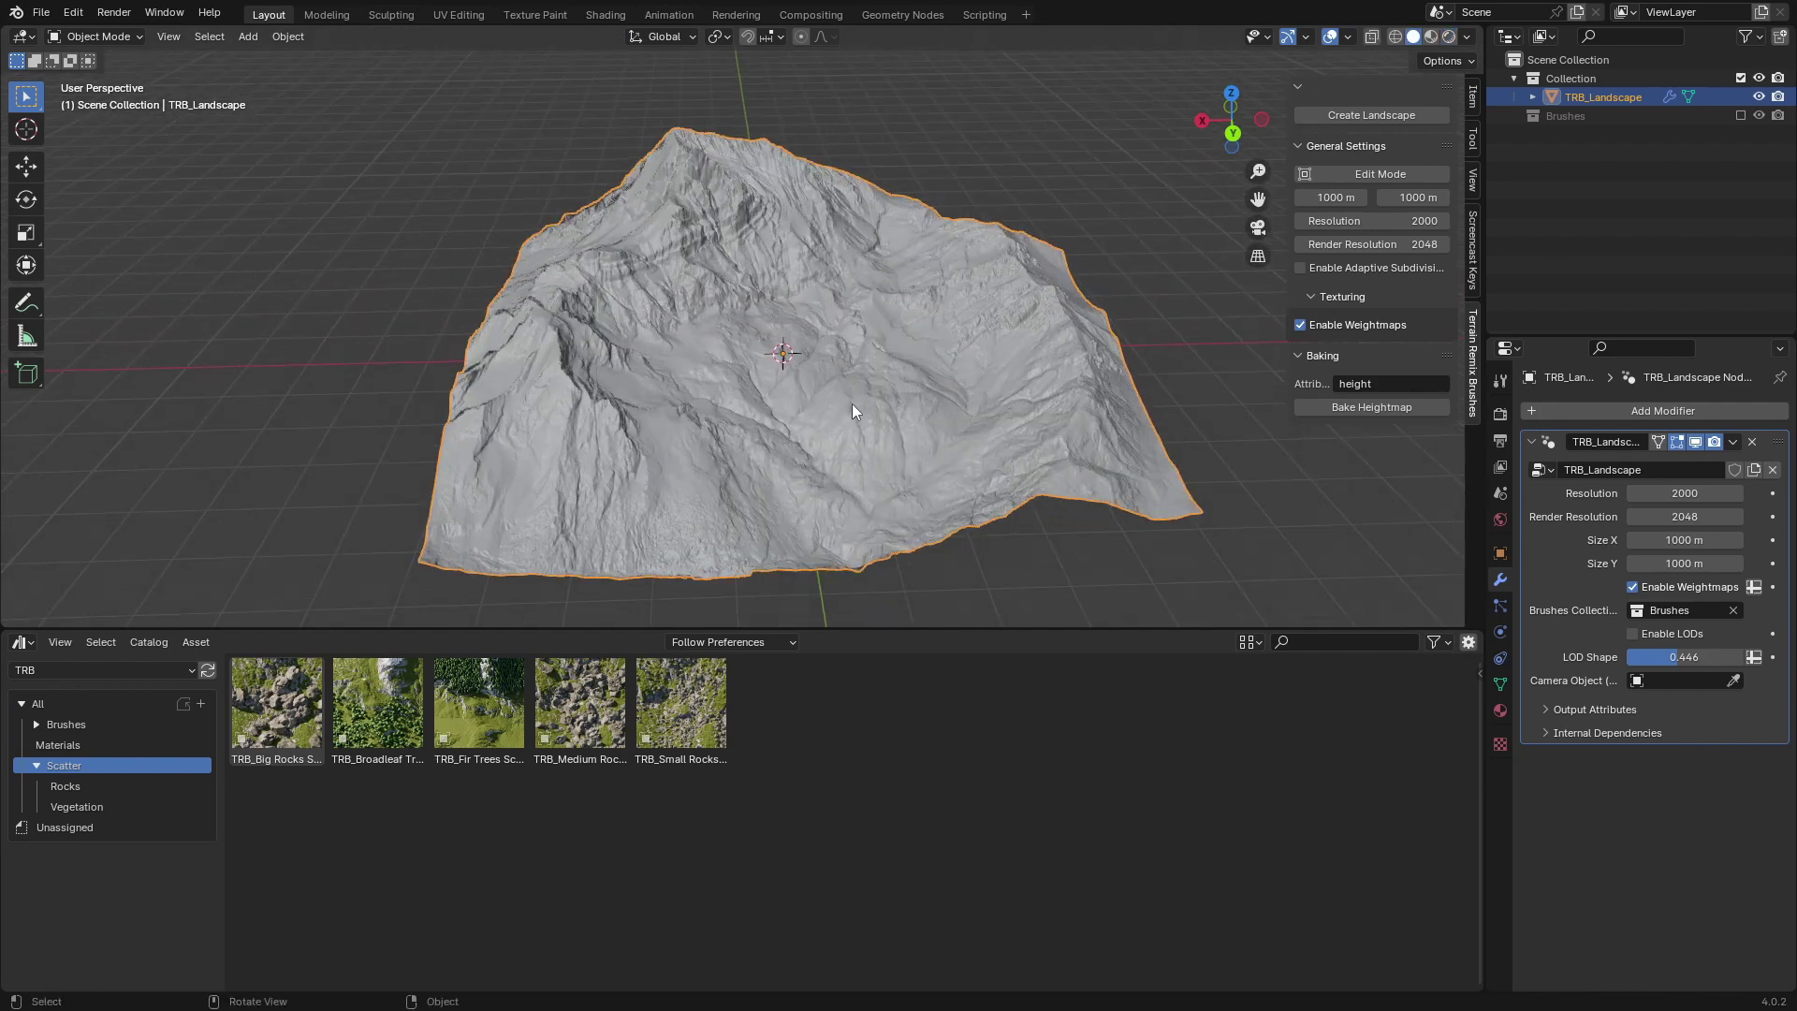
{"action": "left_click", "coordinate": [58, 745]}
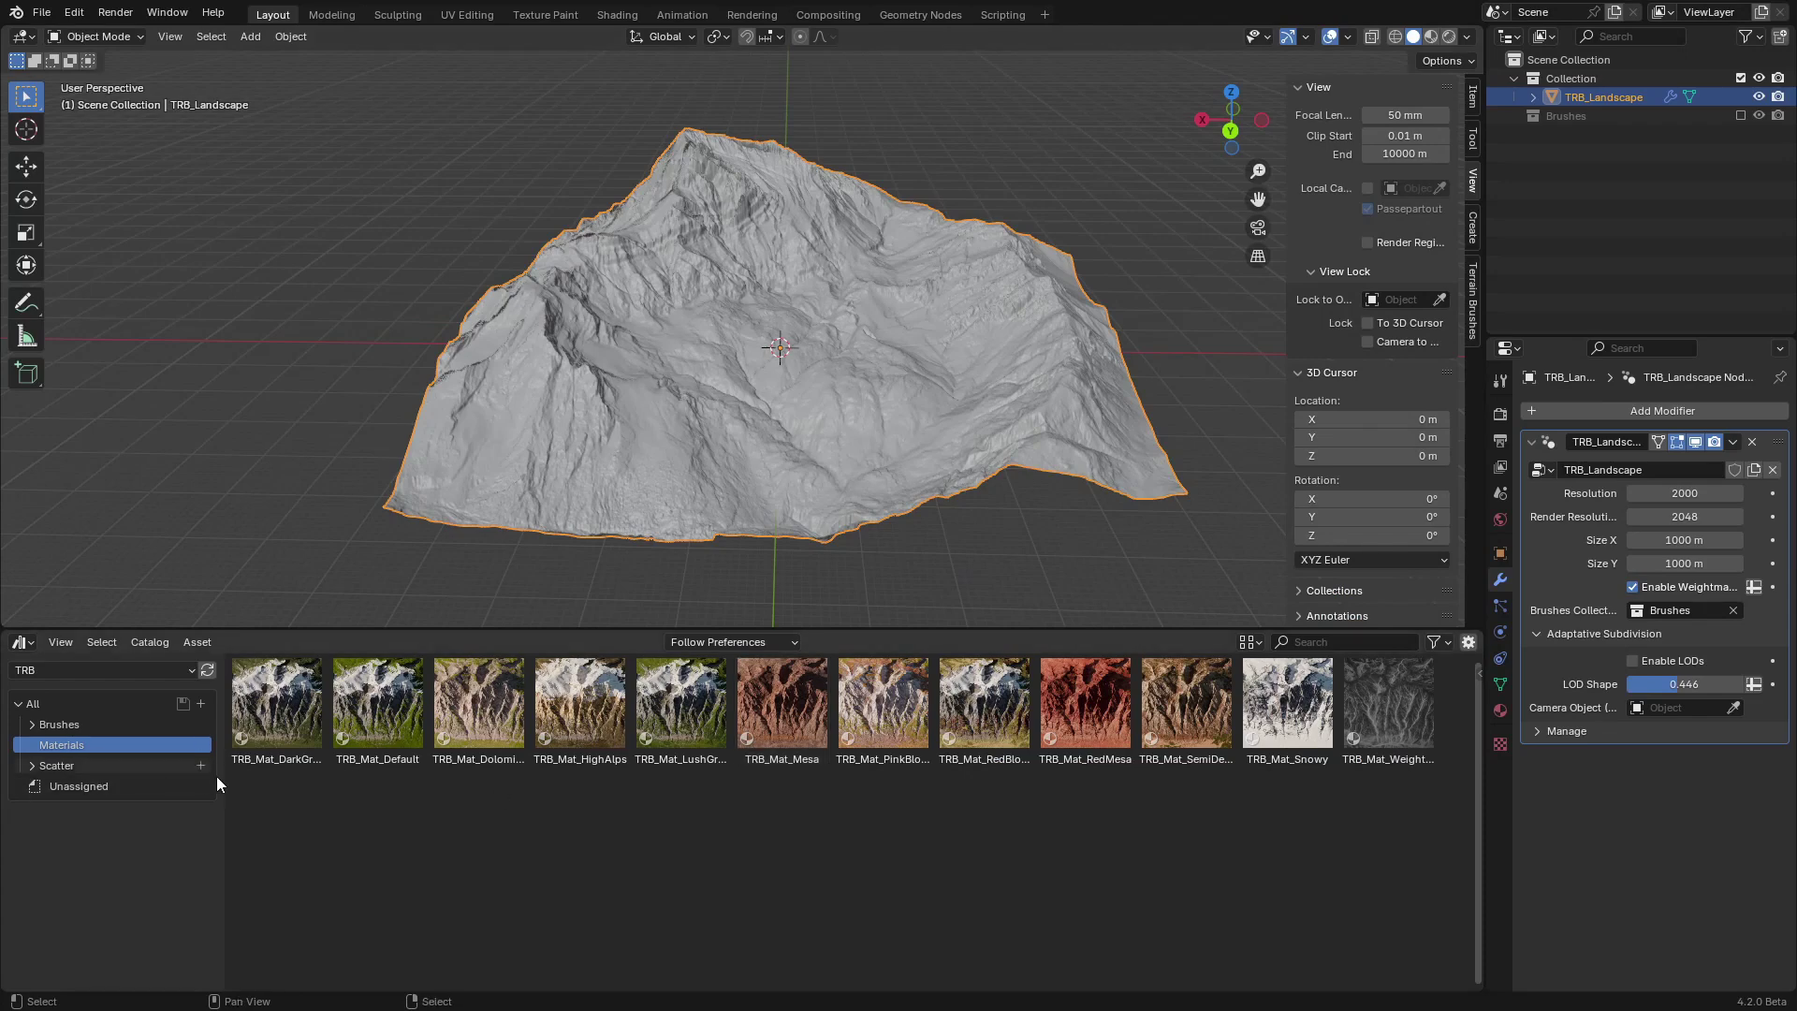
{"action": "left_click_drag", "start_coordinate": [387, 728], "coordinate": [812, 353]}
Switch the render engine to Cycles with GPU Compute.
{"action": "left_click", "coordinate": [1500, 414]}
{"action": "left_click", "coordinate": [1672, 409]}
{"action": "left_click", "coordinate": [1668, 460]}
{"action": "left_click", "coordinate": [1671, 503]}
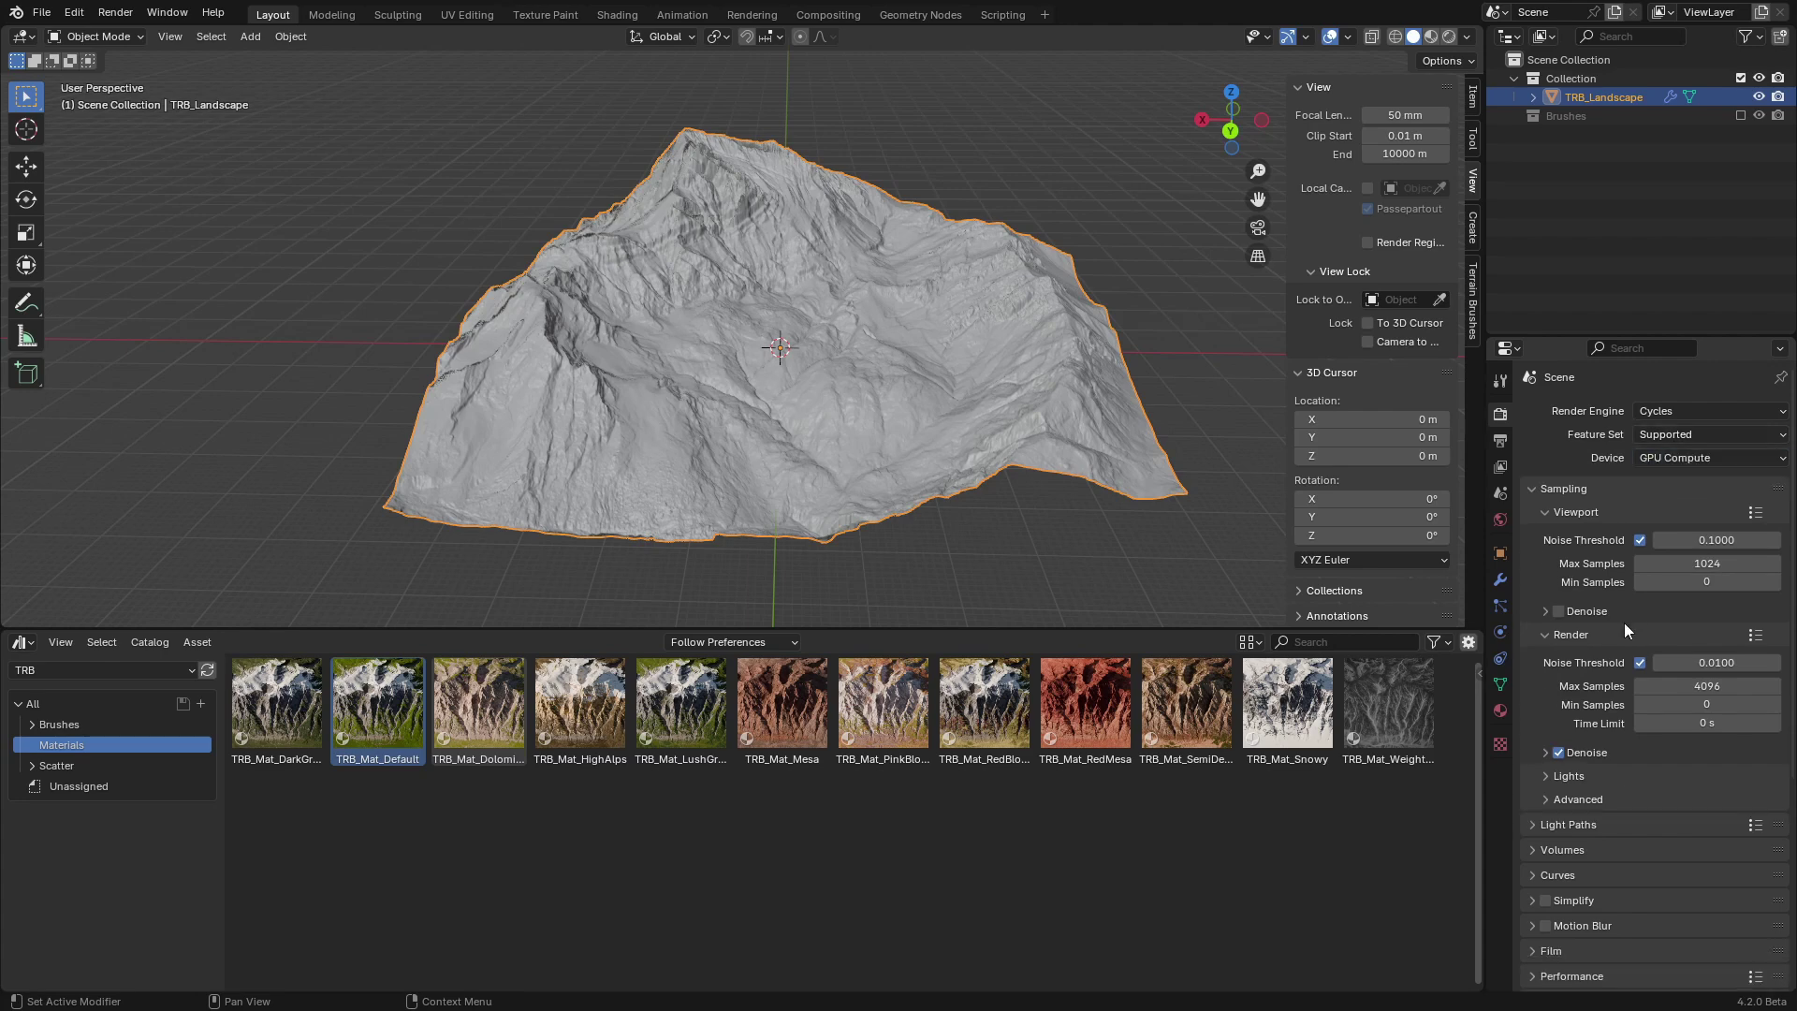
Set the world colour to a Sky Texture with strength 0.1.
{"action": "left_click", "coordinate": [1498, 523]}
{"action": "left_click", "coordinate": [1634, 528]}
{"action": "left_click", "coordinate": [1221, 302]}
{"action": "left_click", "coordinate": [1691, 769]}
{"action": "type", "text": "0.1"}
{"action": "key", "text": "Return"}
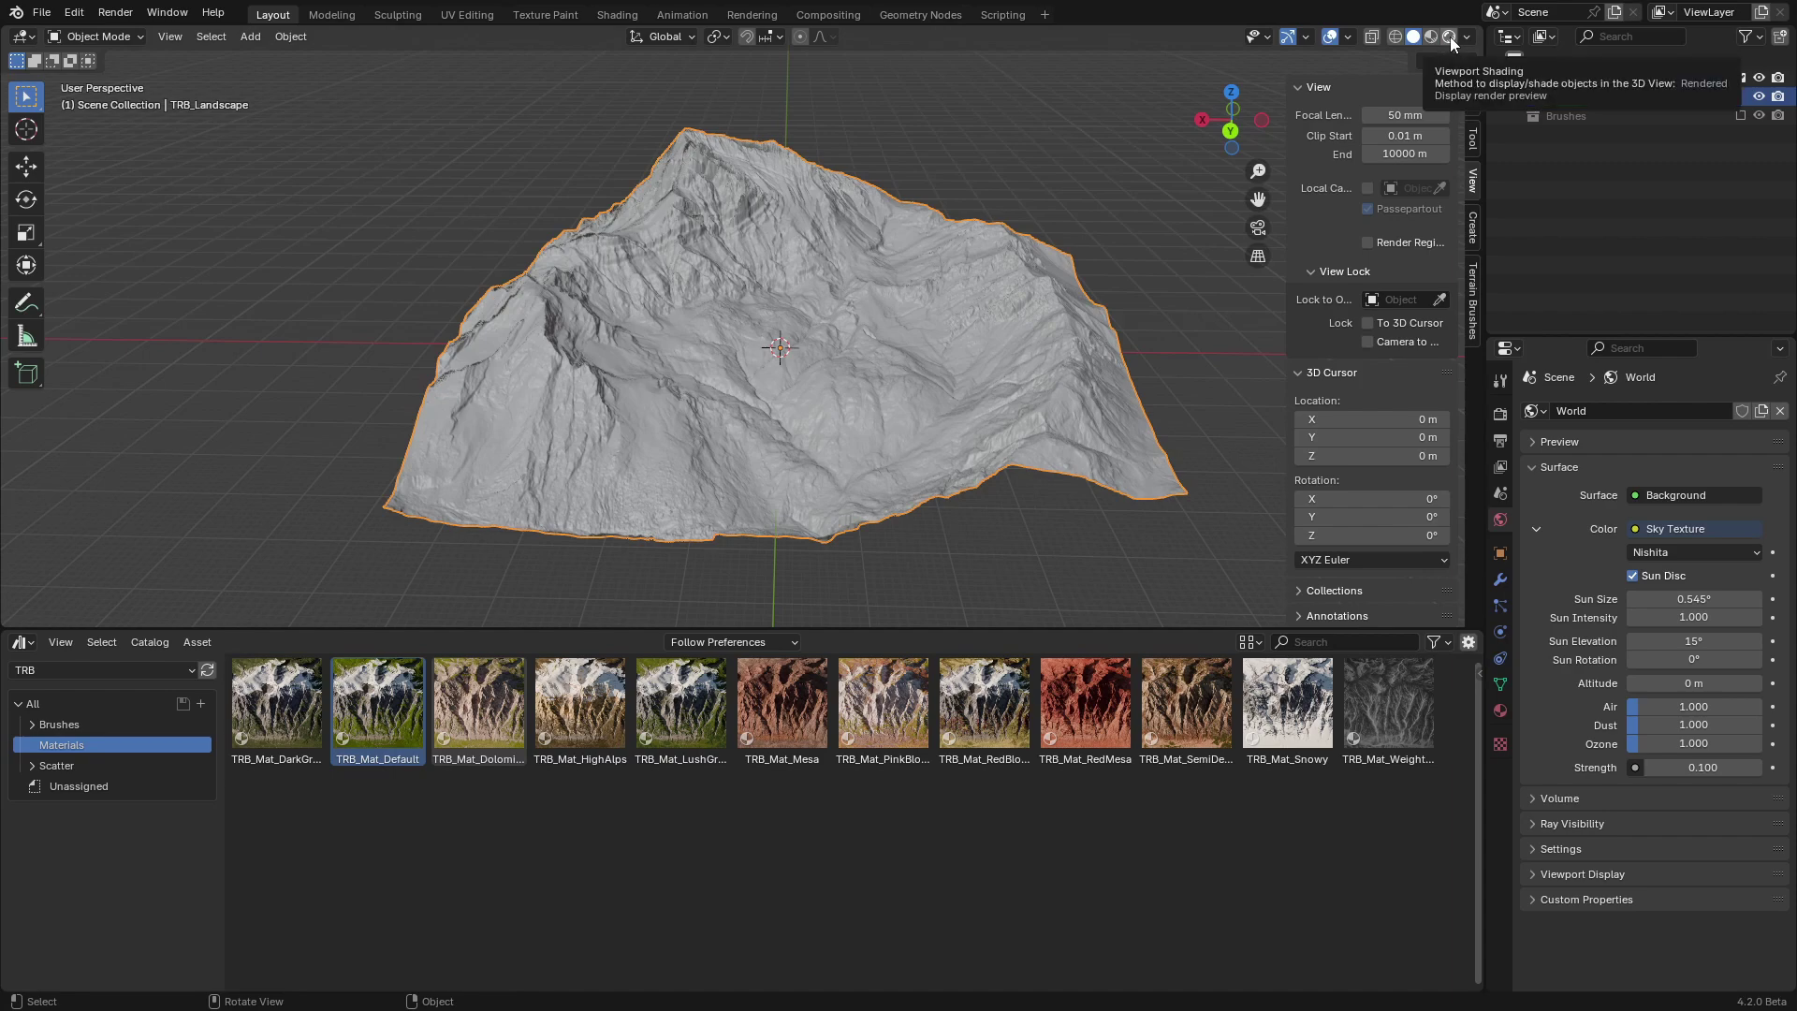
Switch to Rendered shading, enlarge the viewport, hide the sidebar, and inspect slopes and peak.
{"action": "left_click", "coordinate": [1450, 37]}
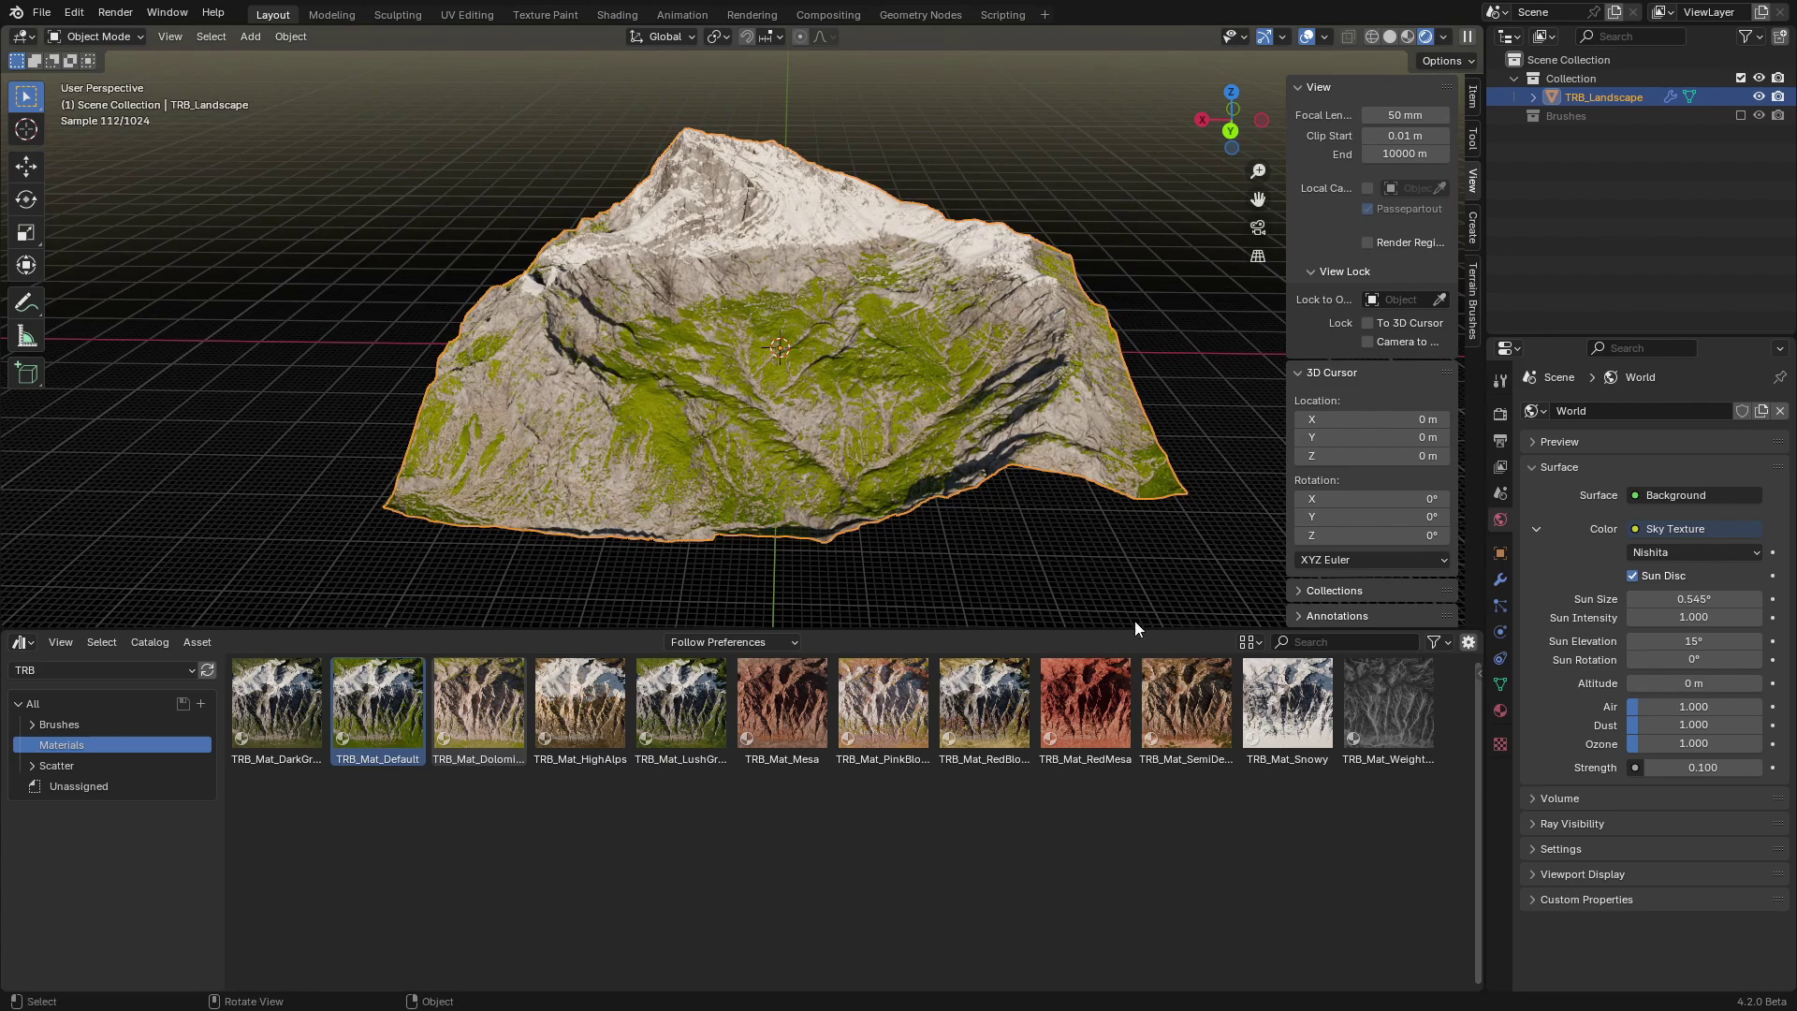
{"action": "left_click_drag", "start_coordinate": [1087, 633], "coordinate": [1087, 823]}
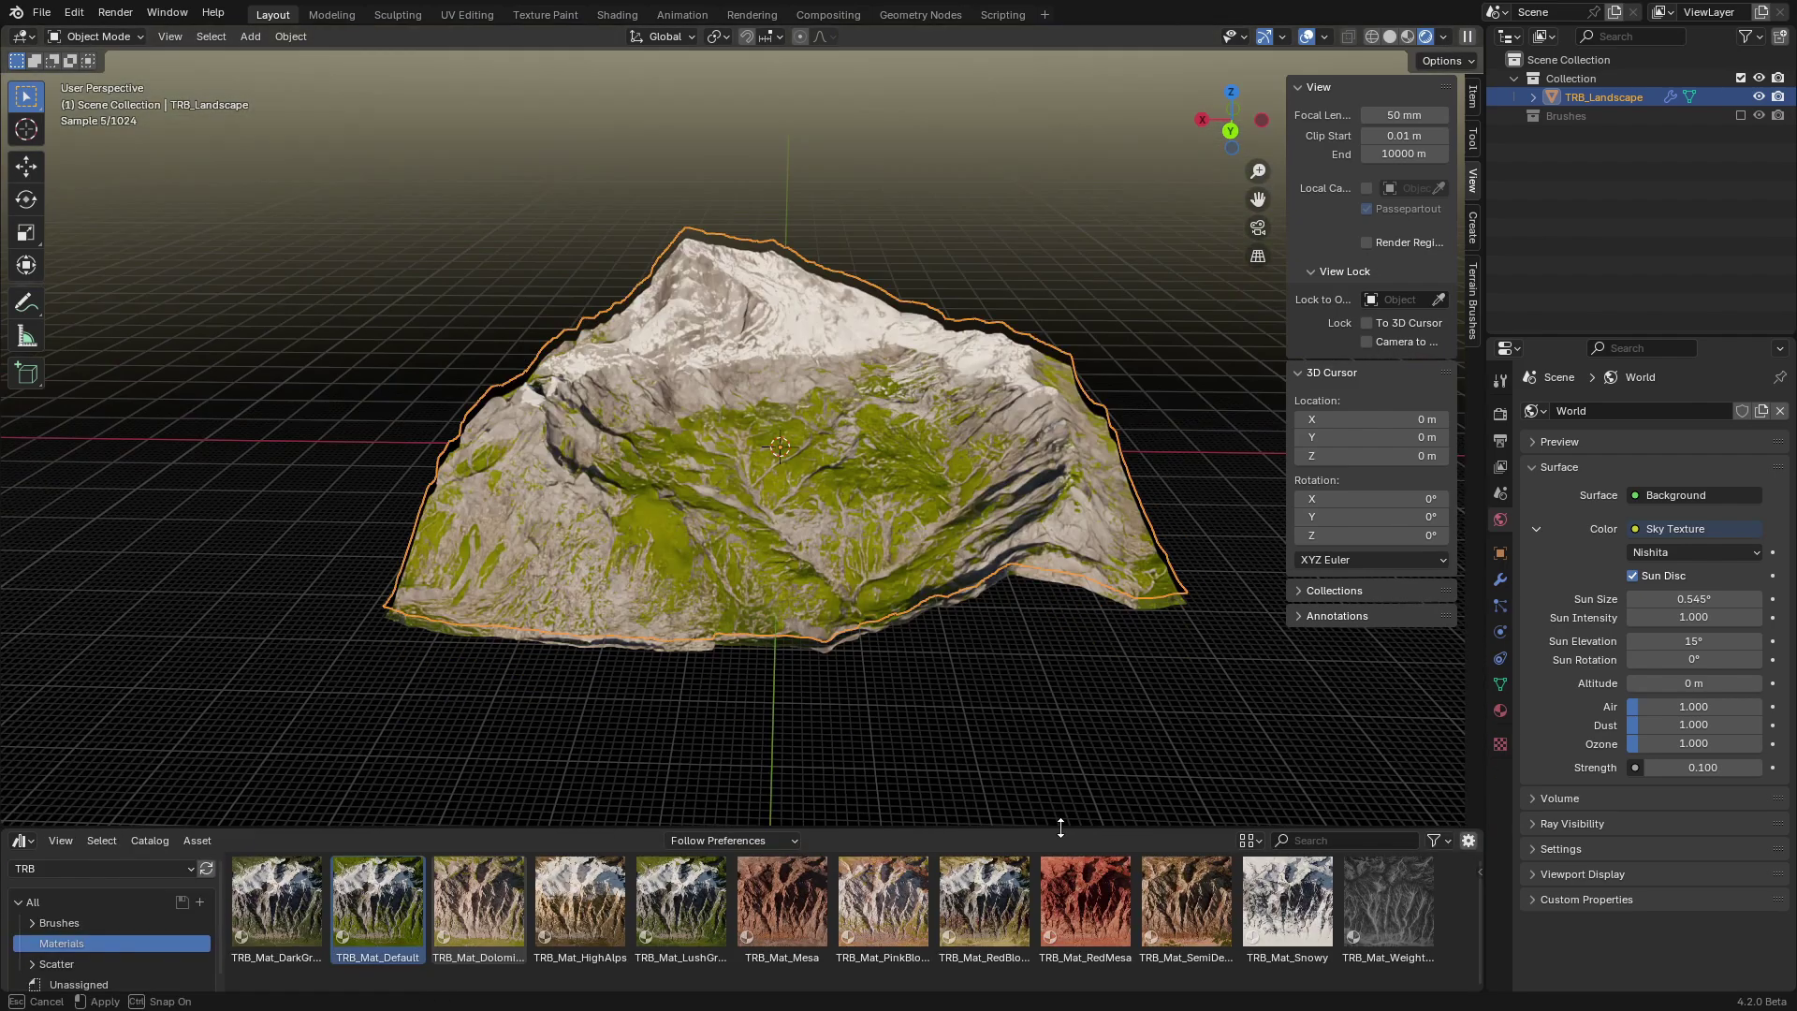
{"action": "scroll", "coordinate": [844, 523], "scroll_direction": "up", "scroll_amount": 3}
{"action": "middle_click_drag", "start_coordinate": [850, 524], "coordinate": [886, 467]}
{"action": "key", "text": "n"}
{"action": "middle_click_drag", "start_coordinate": [951, 414], "coordinate": [1006, 417]}
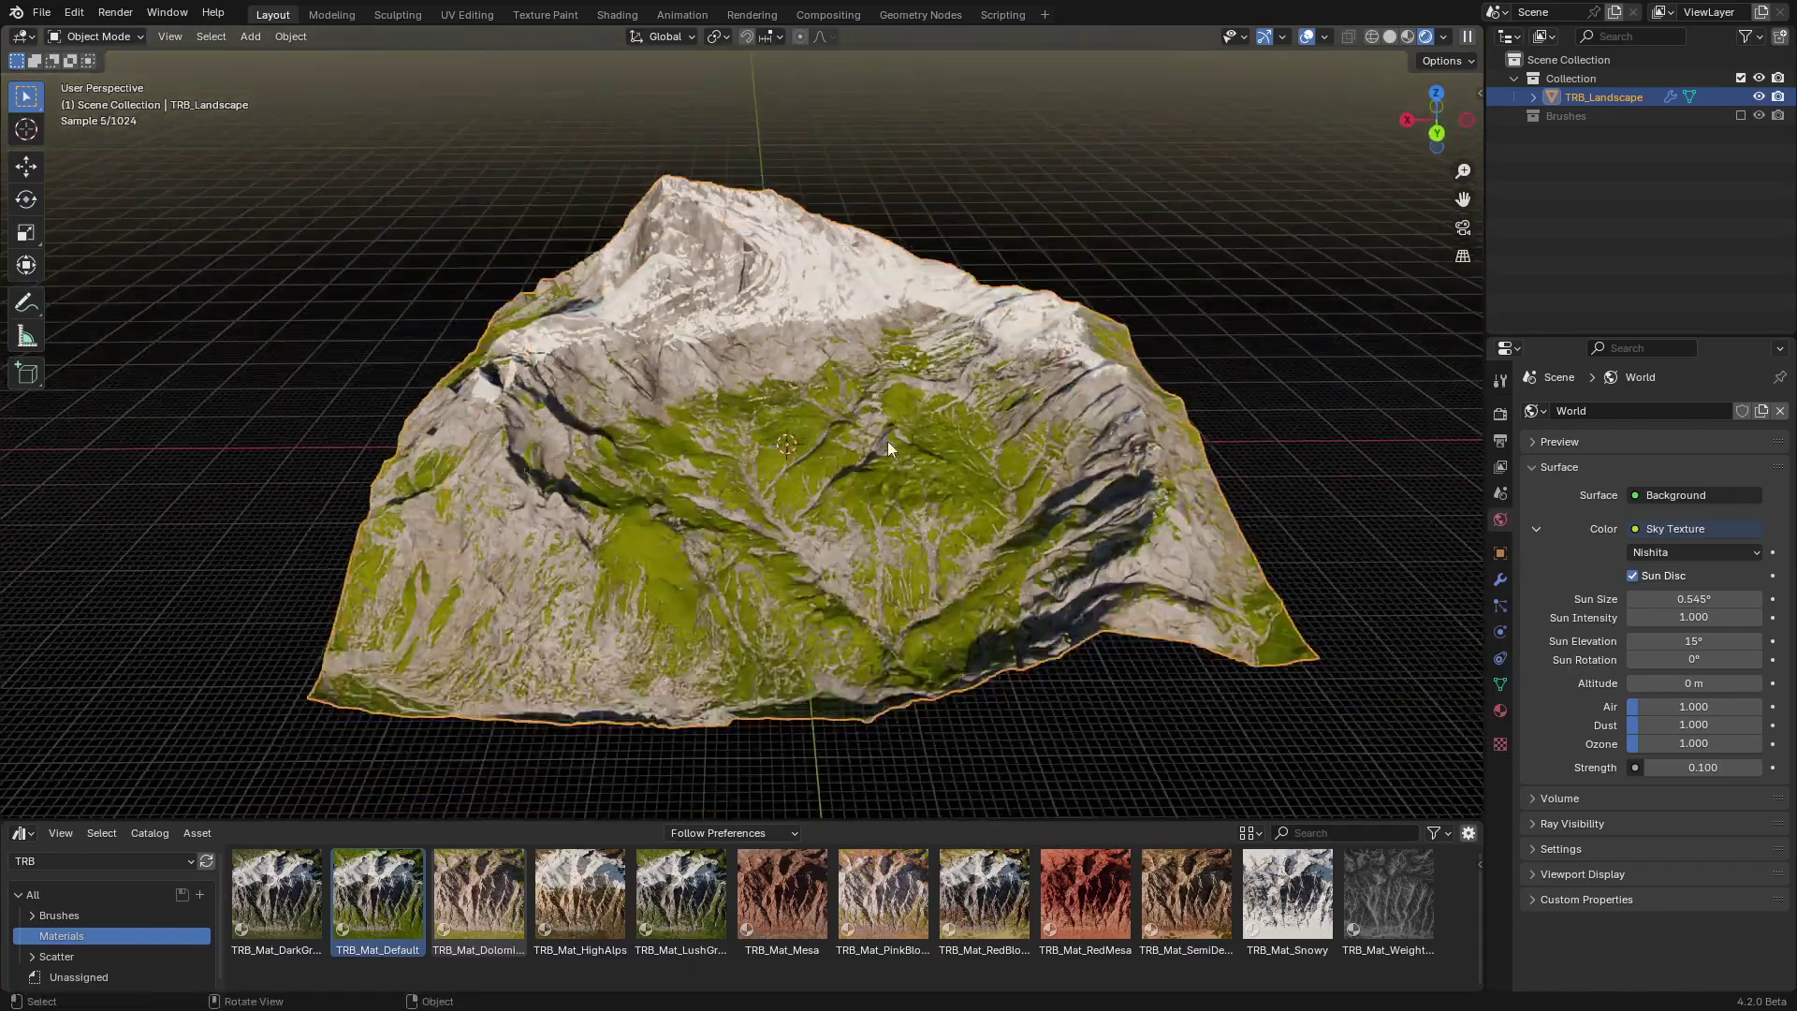
{"action": "scroll", "coordinate": [899, 431], "scroll_direction": "up", "scroll_amount": 3}
{"action": "scroll", "coordinate": [814, 440], "scroll_direction": "up", "scroll_amount": 3}
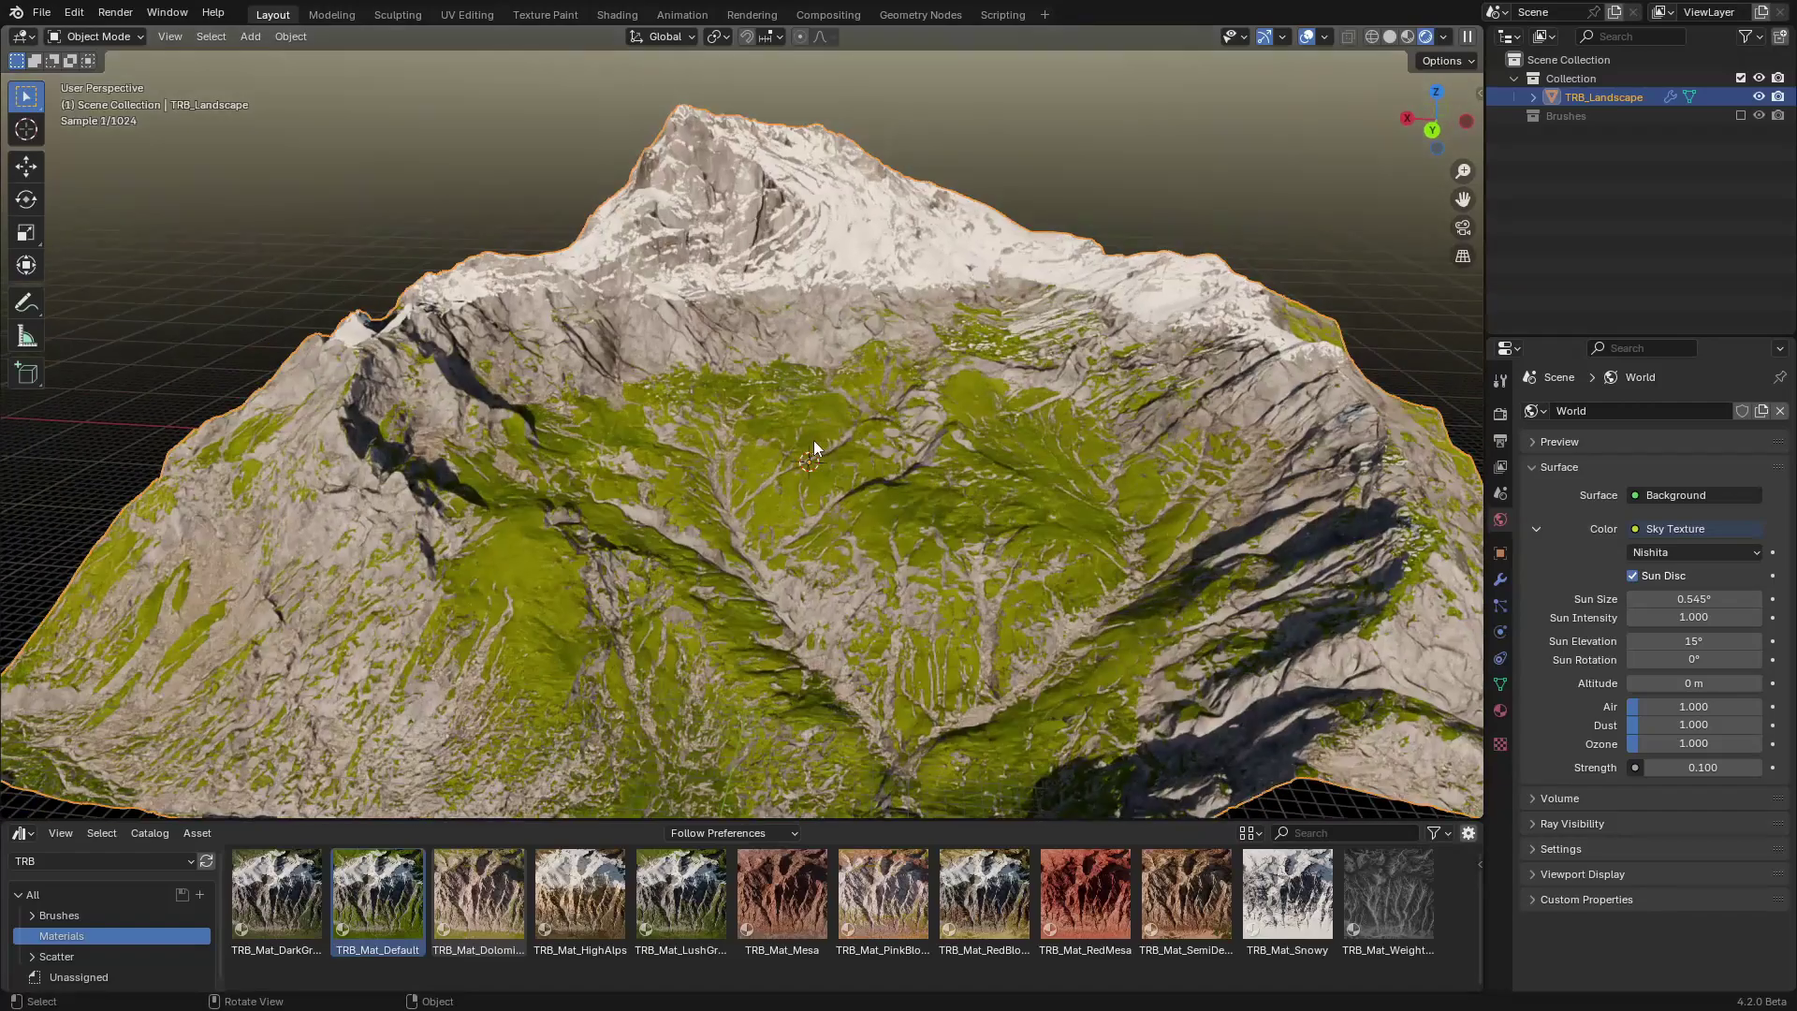
{"action": "scroll", "coordinate": [787, 466], "scroll_direction": "up", "scroll_amount": 3}
{"action": "scroll", "coordinate": [787, 466], "scroll_direction": "up", "scroll_amount": 3}
{"action": "scroll", "coordinate": [778, 470], "scroll_direction": "down", "scroll_amount": 3}
{"action": "scroll", "coordinate": [766, 419], "scroll_direction": "down", "scroll_amount": 2}
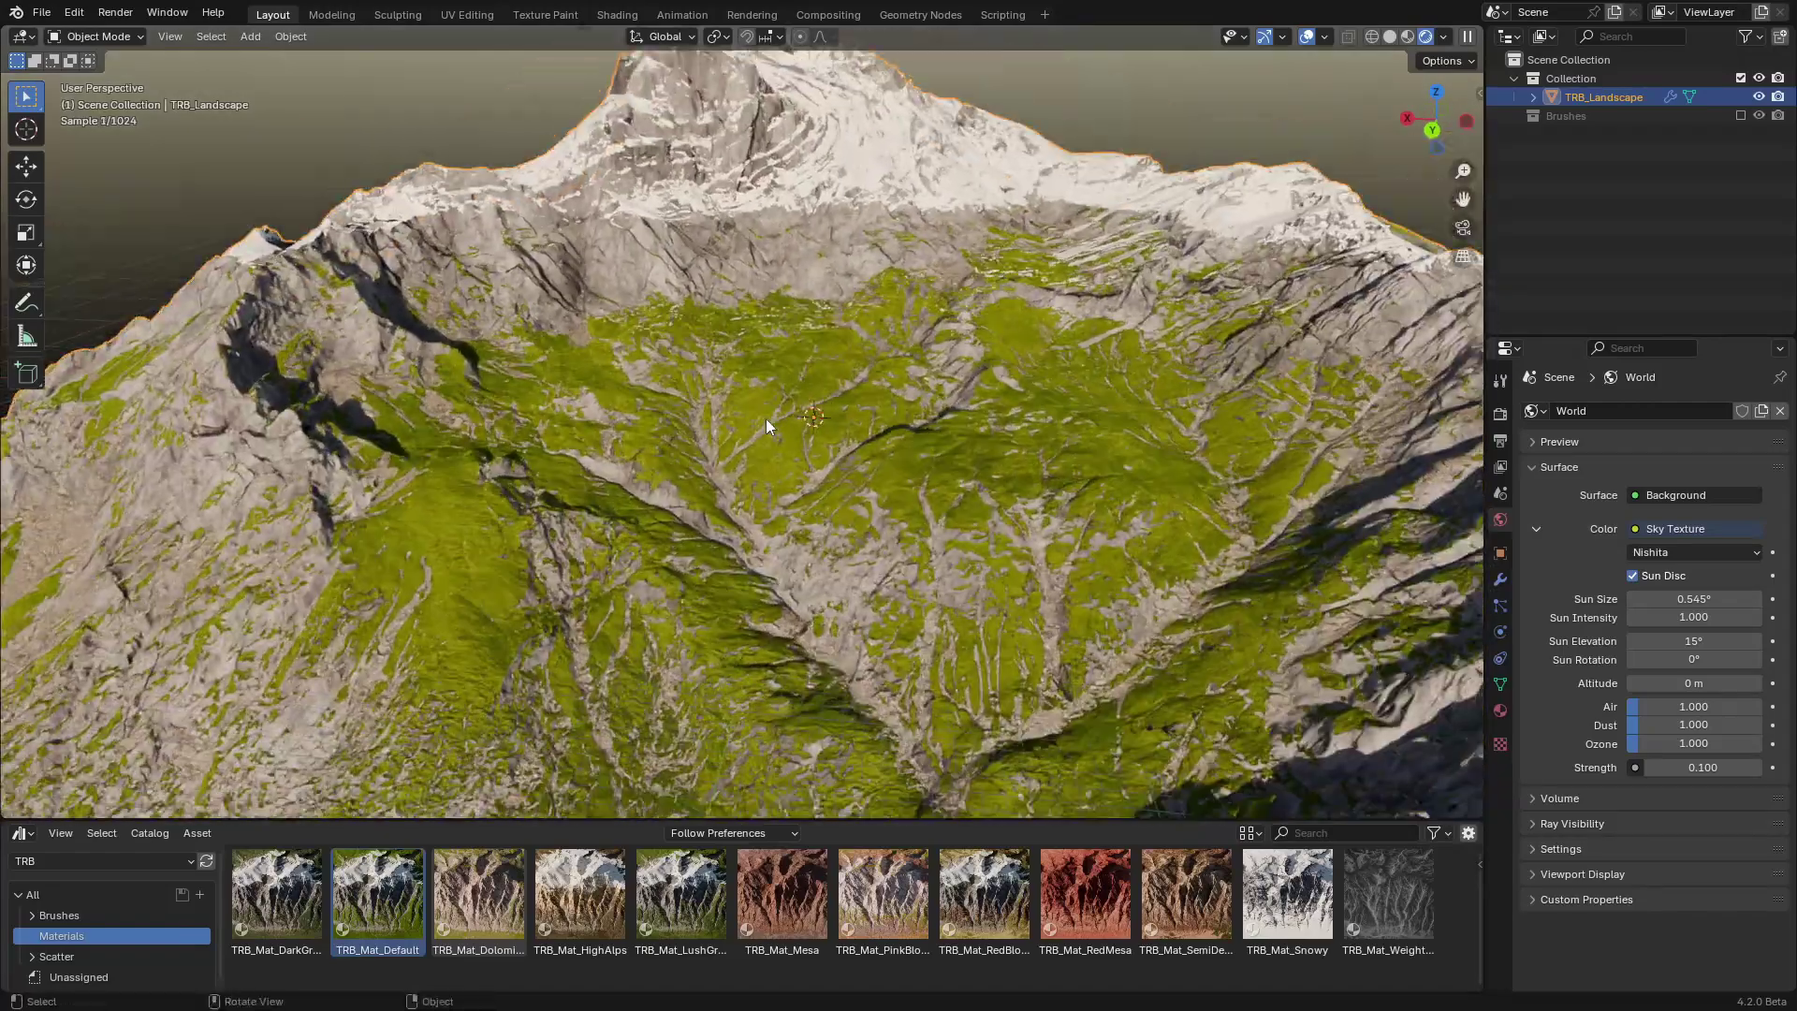
{"action": "scroll", "coordinate": [771, 440], "scroll_direction": "down", "scroll_amount": 3}
{"action": "scroll", "coordinate": [762, 480], "scroll_direction": "up", "scroll_amount": 8}
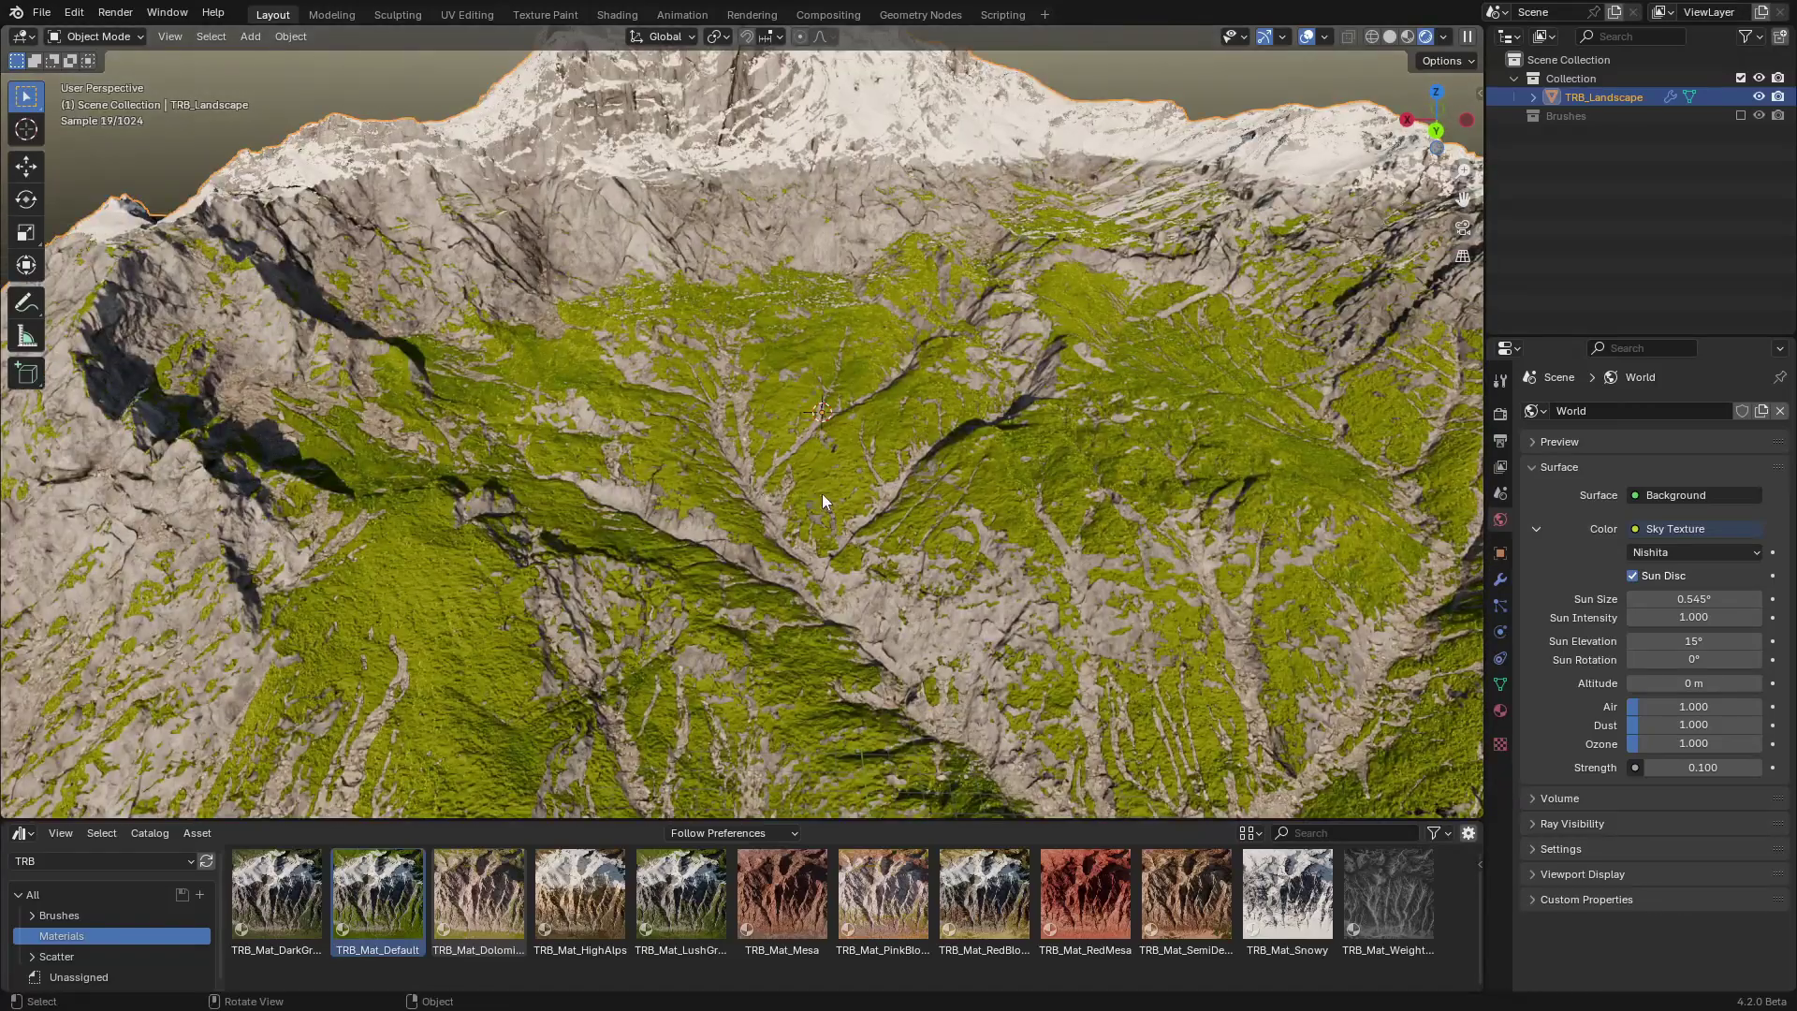
{"action": "scroll", "coordinate": [816, 493], "scroll_direction": "down", "scroll_amount": 2}
{"action": "scroll", "coordinate": [753, 319], "scroll_direction": "down", "scroll_amount": 3}
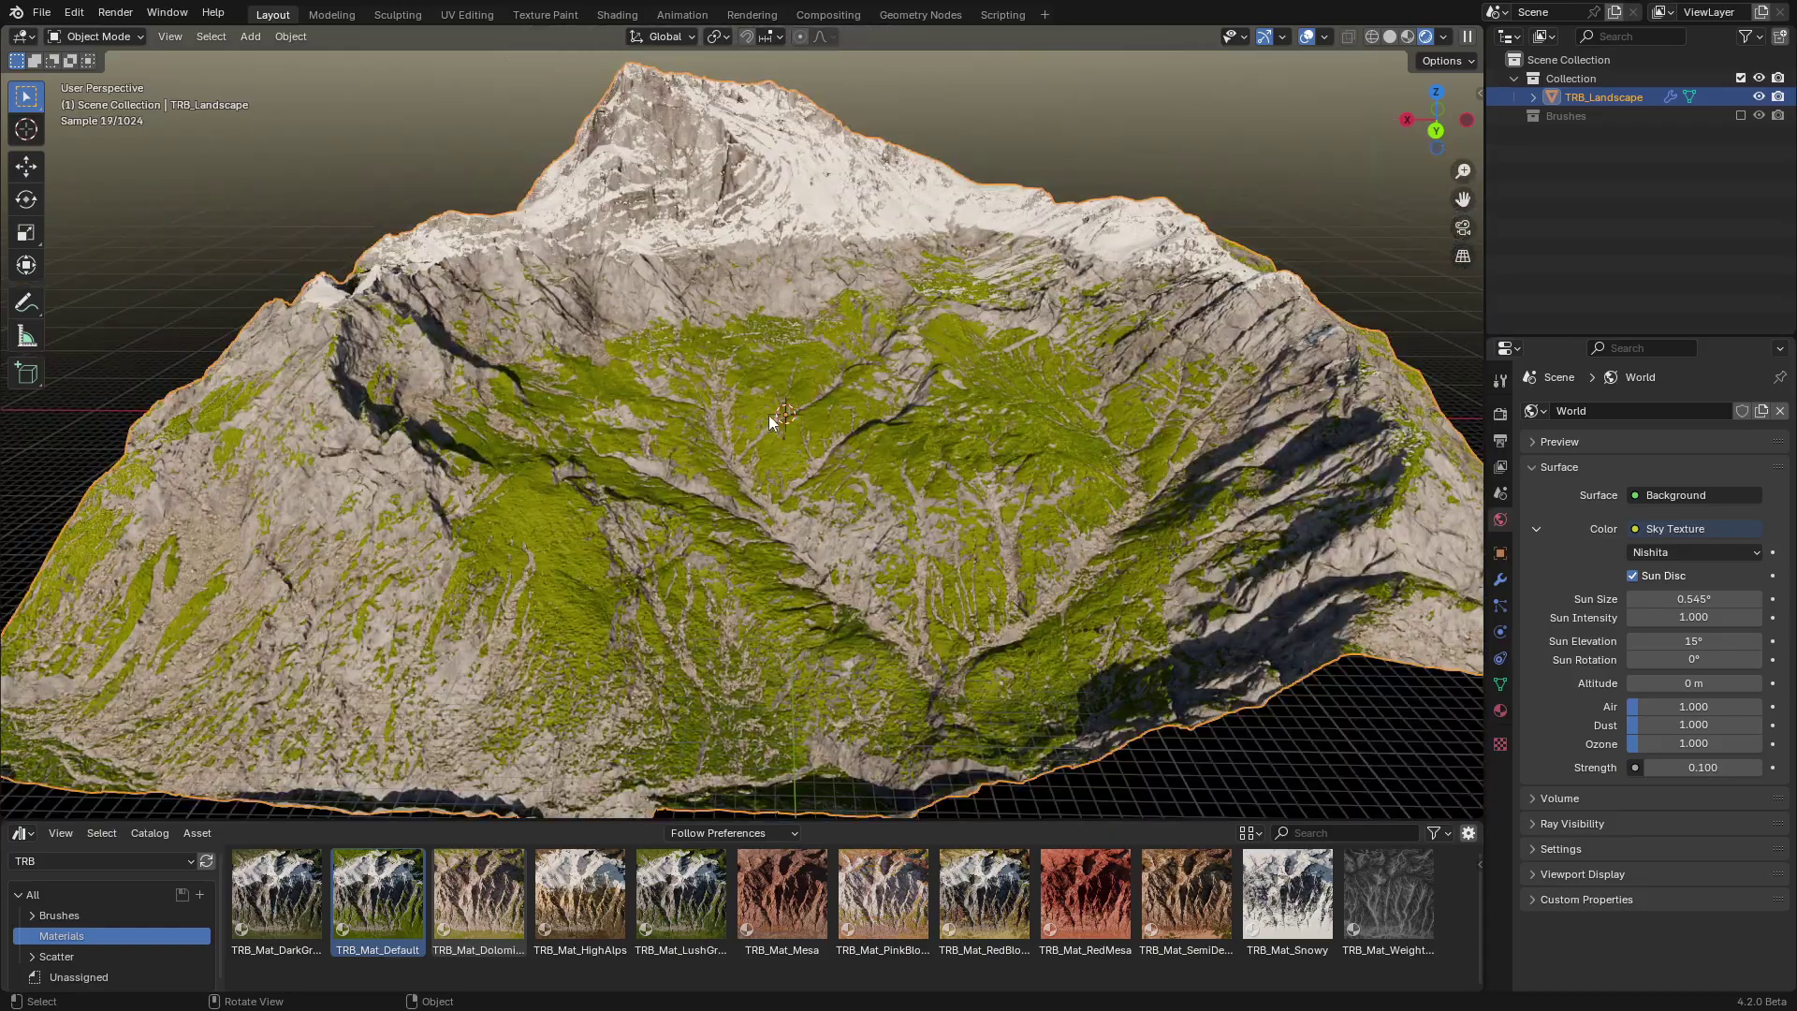
{"action": "middle_click_drag", "start_coordinate": [785, 450], "coordinate": [784, 516]}
{"action": "scroll", "coordinate": [759, 441], "scroll_direction": "up", "scroll_amount": 5}
{"action": "scroll", "coordinate": [728, 368], "scroll_direction": "up", "scroll_amount": 2}
{"action": "middle_click_drag", "start_coordinate": [728, 365], "coordinate": [708, 400], "text": "shift"}
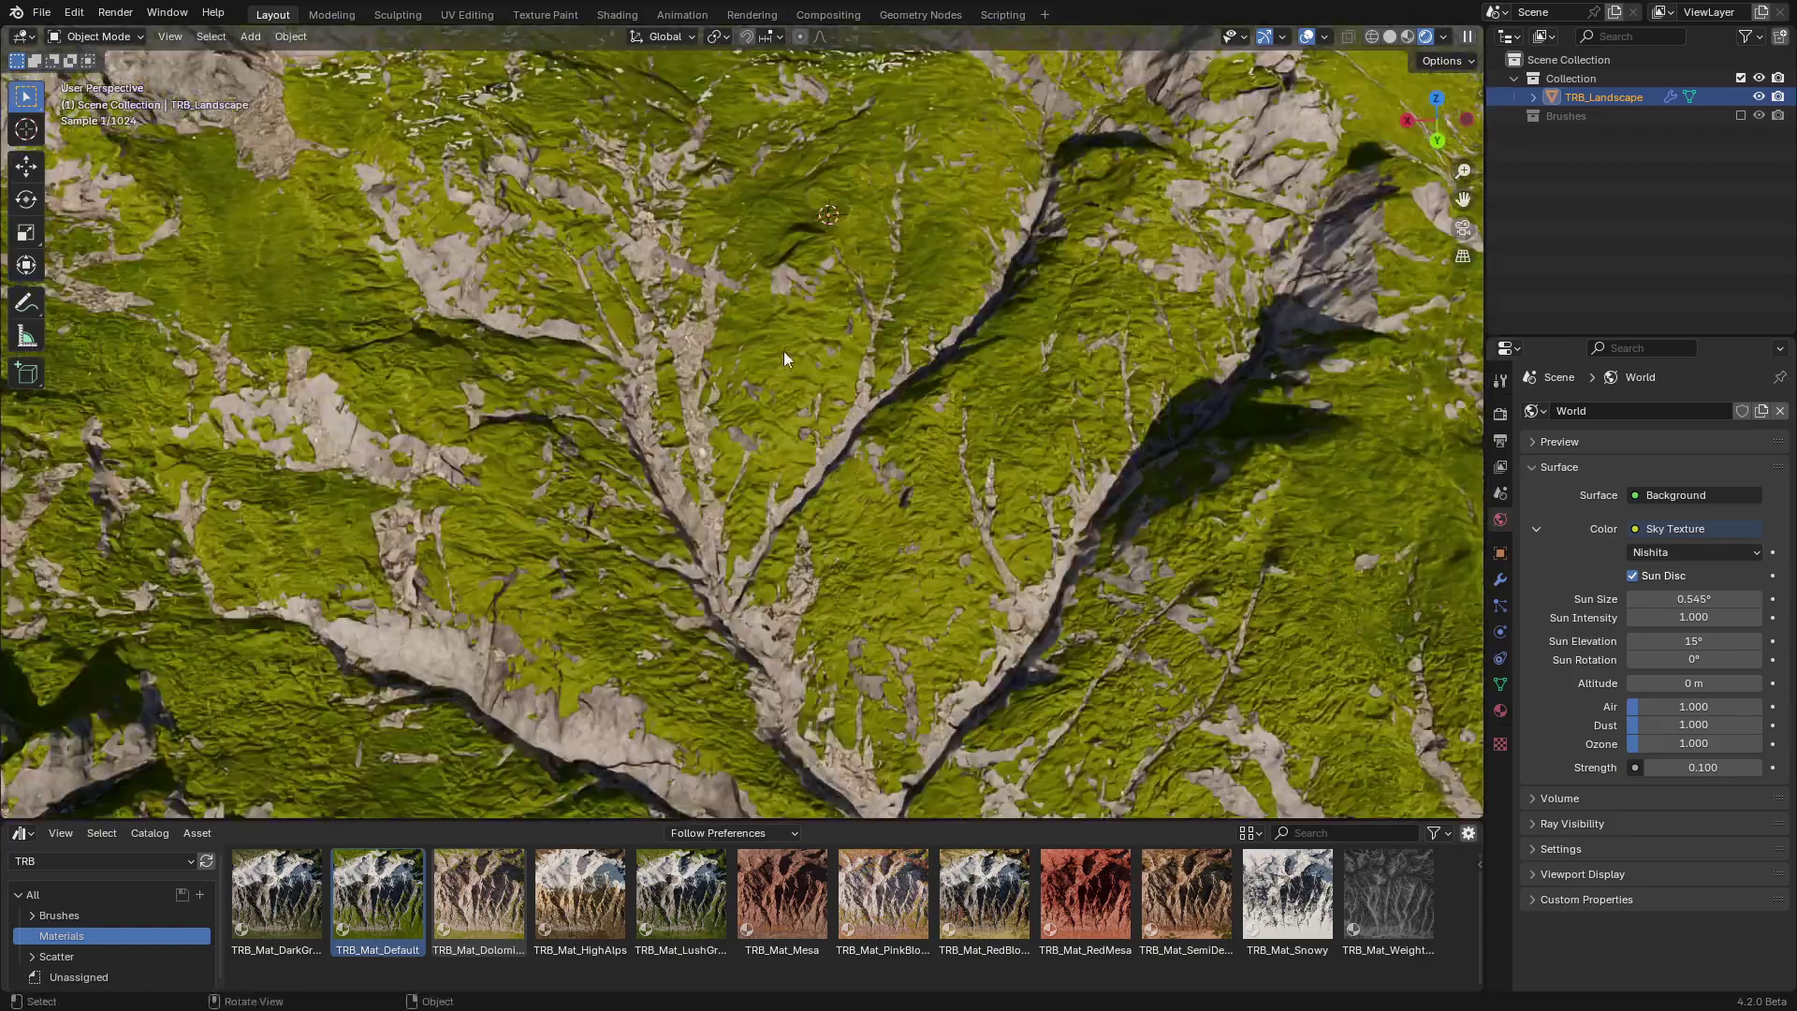
{"action": "scroll", "coordinate": [821, 447], "scroll_direction": "up", "scroll_amount": 2}
{"action": "middle_click_drag", "start_coordinate": [820, 447], "coordinate": [770, 302]}
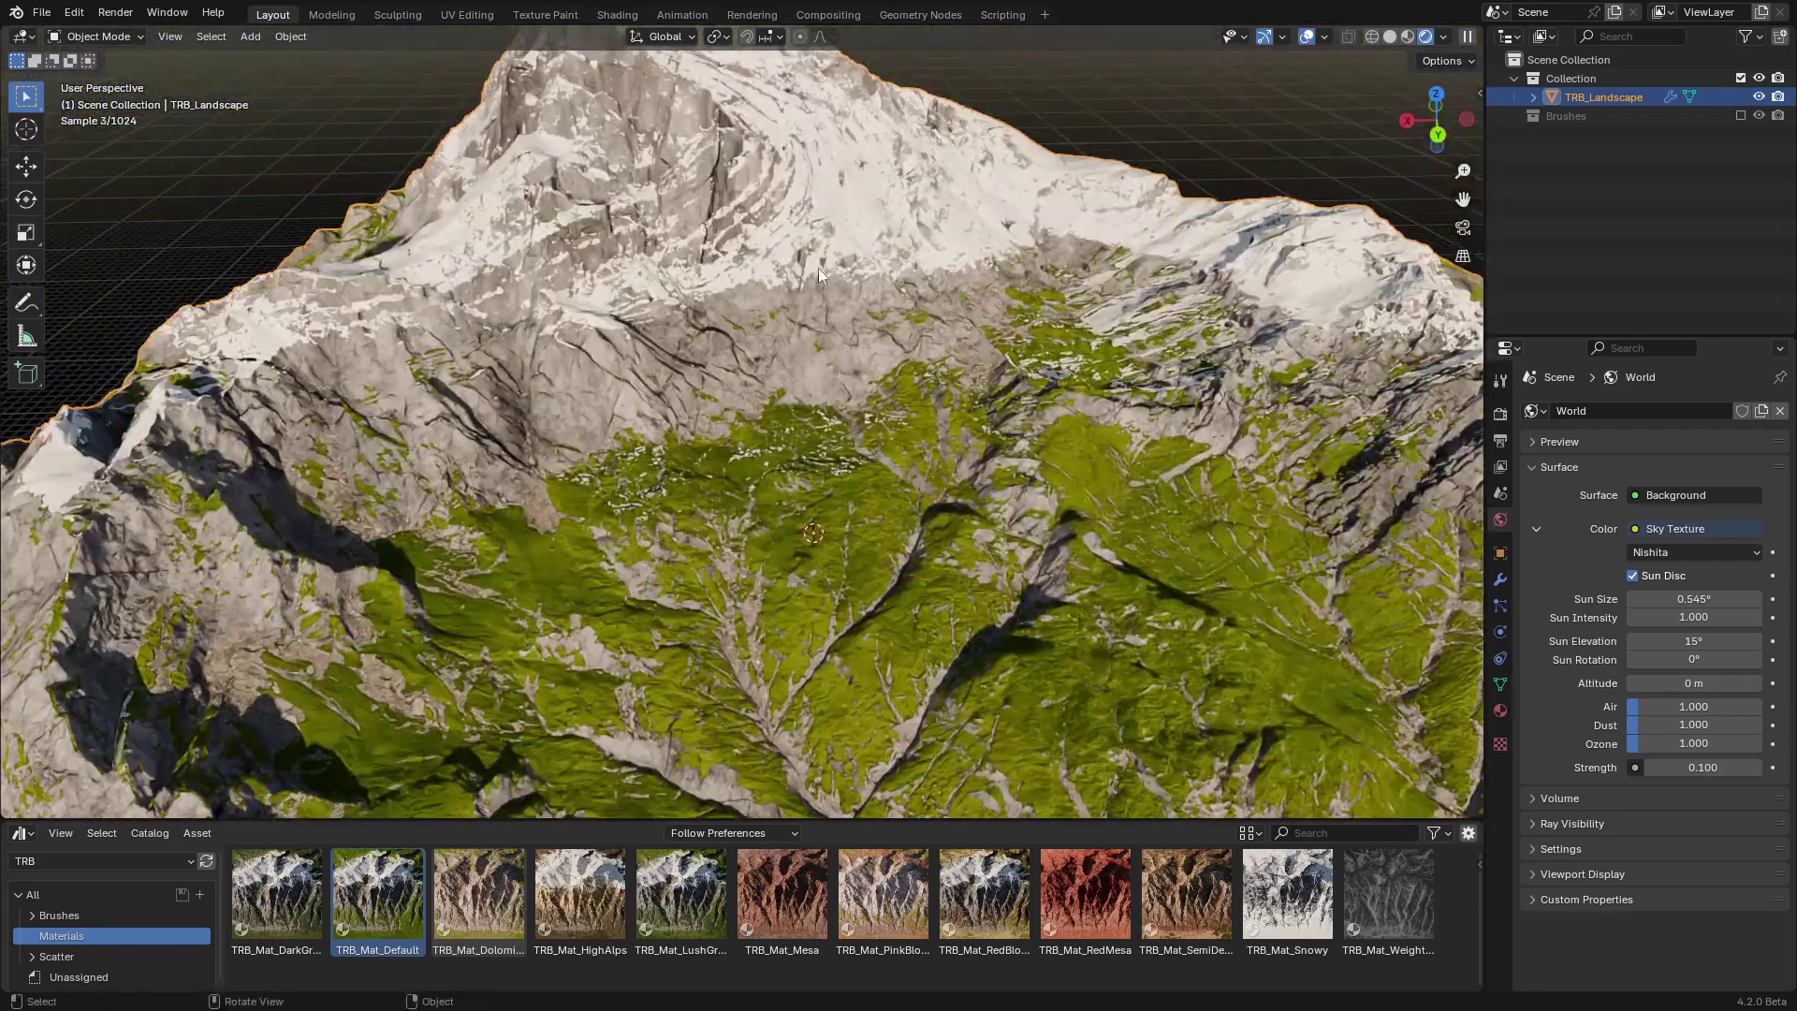
{"action": "scroll", "coordinate": [770, 302], "scroll_direction": "down", "scroll_amount": 5}
{"action": "scroll", "coordinate": [825, 419], "scroll_direction": "up", "scroll_amount": 2}
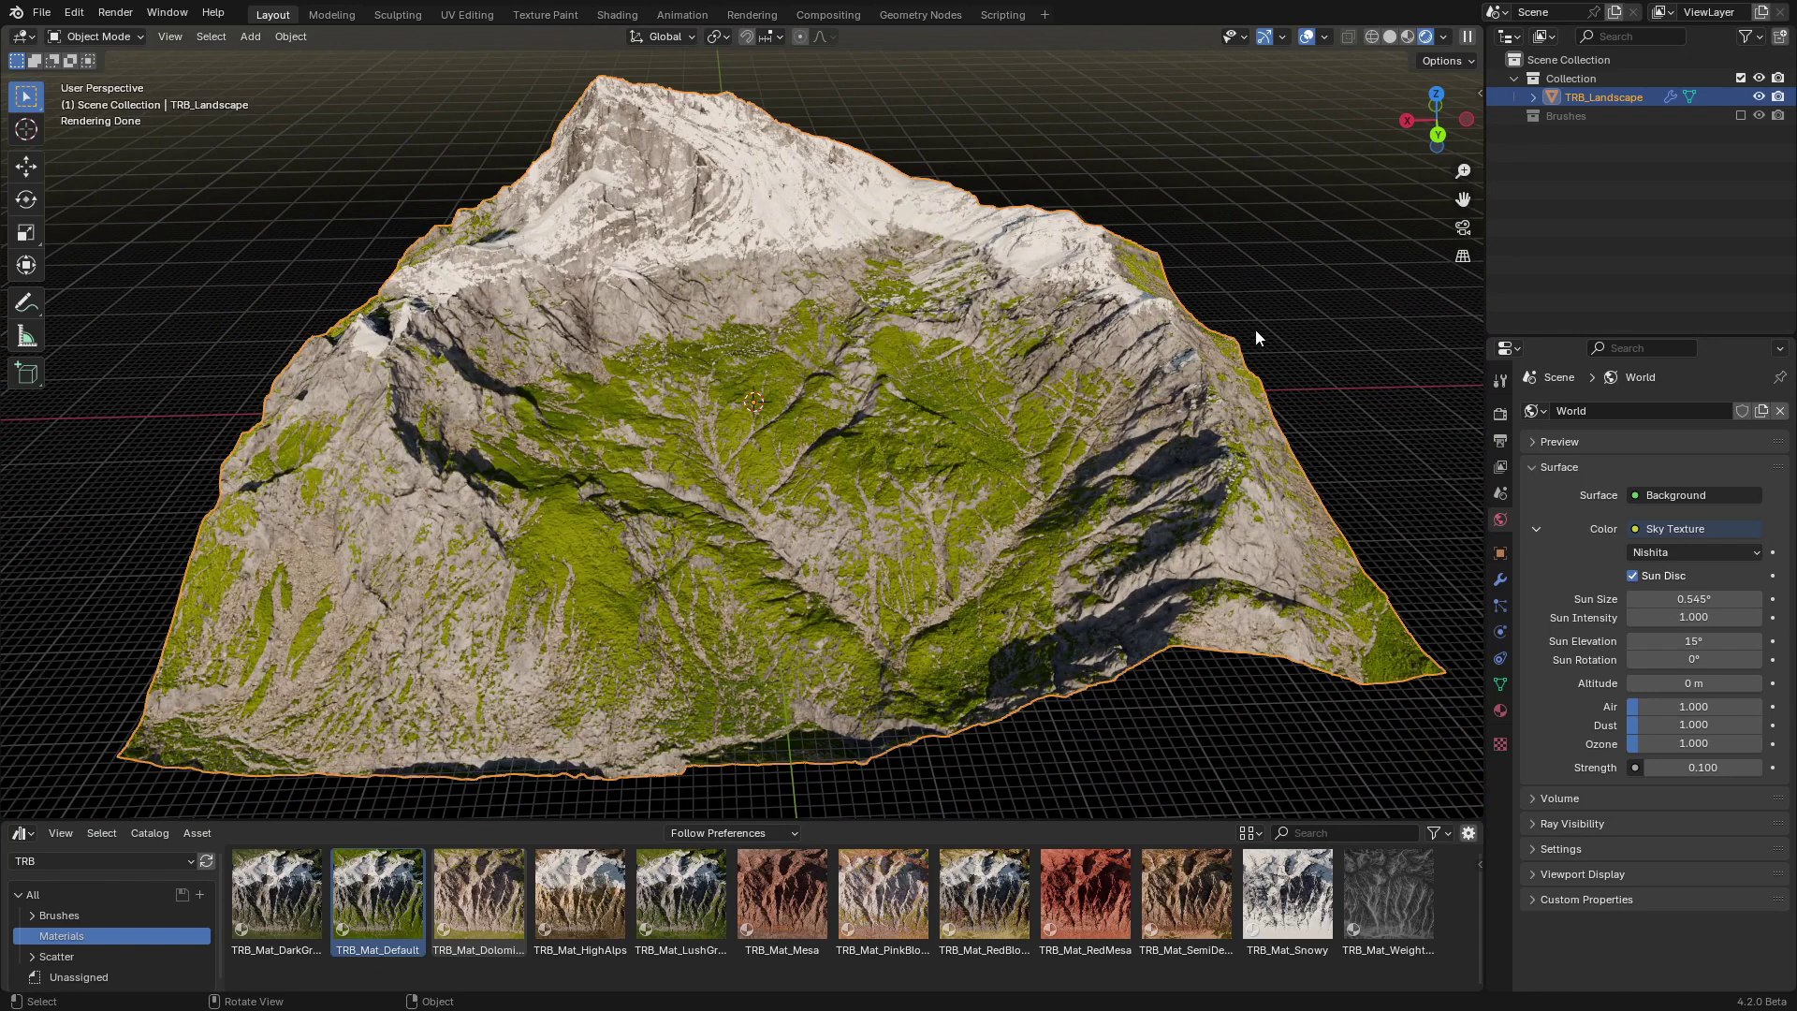
Turn off the Floor overlay and raise the sun, rotated to about 87°.
{"action": "left_click", "coordinate": [1327, 36]}
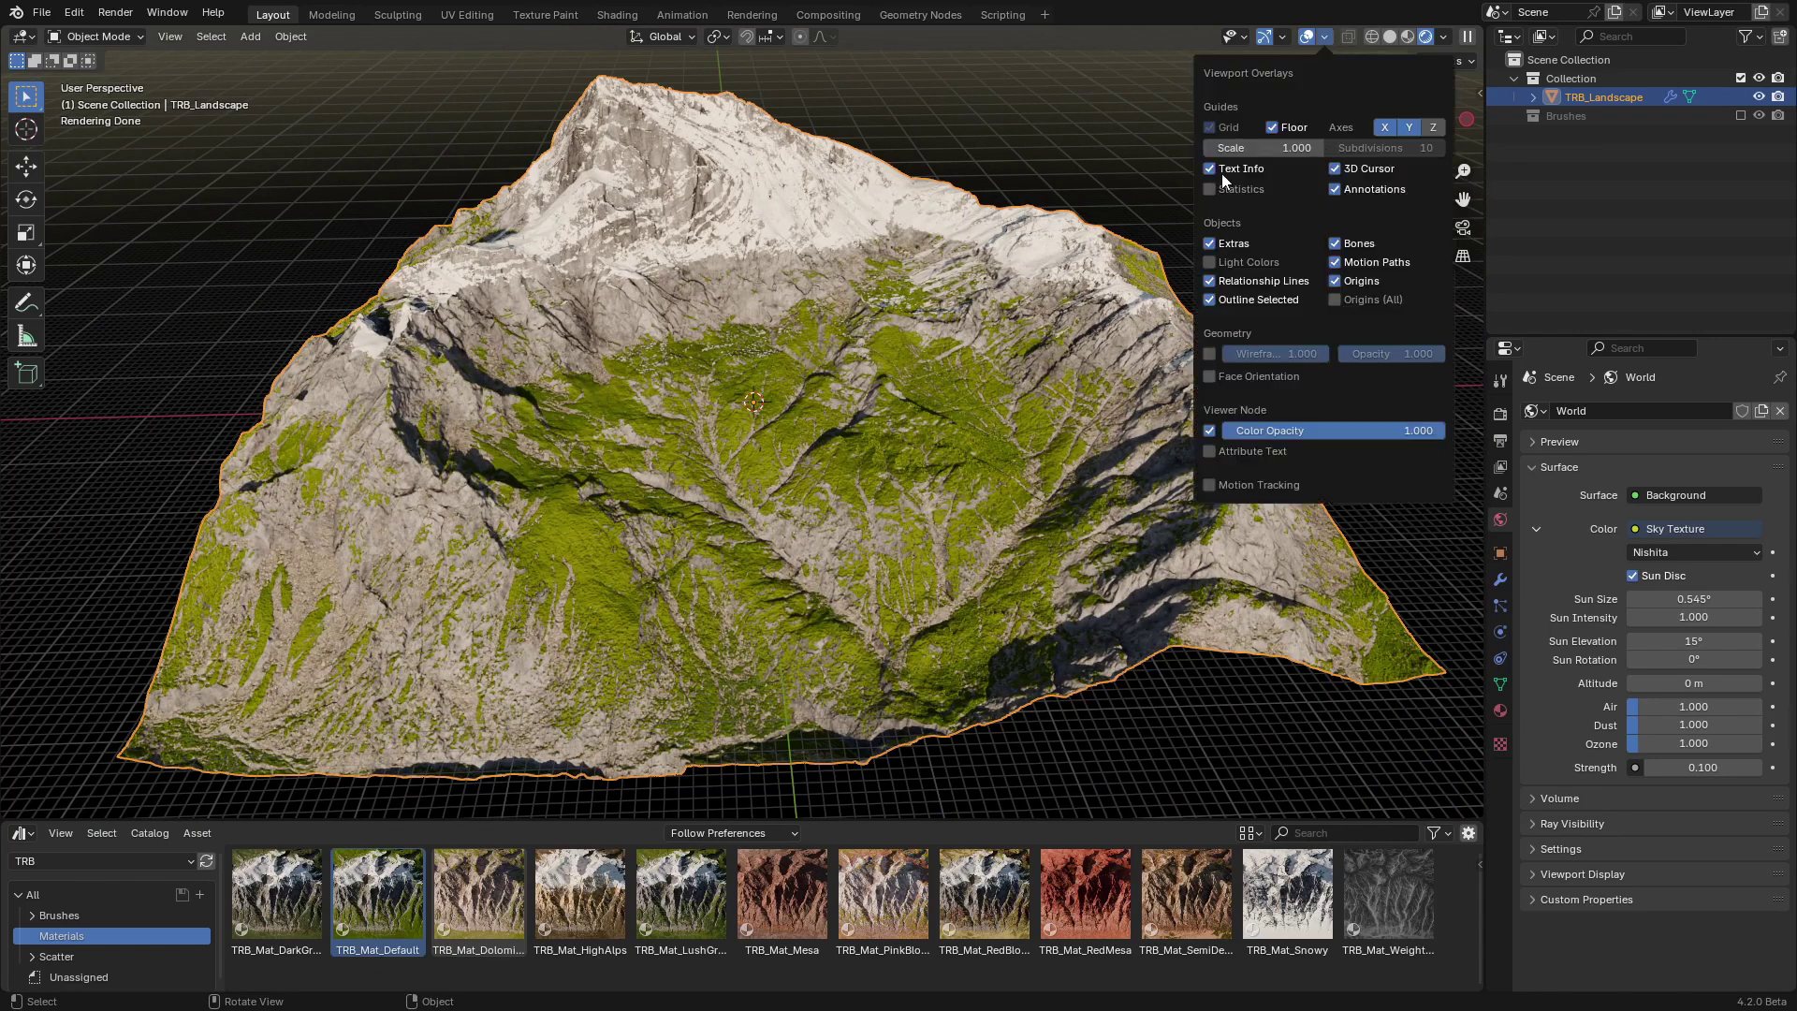
{"action": "left_click", "coordinate": [1273, 127]}
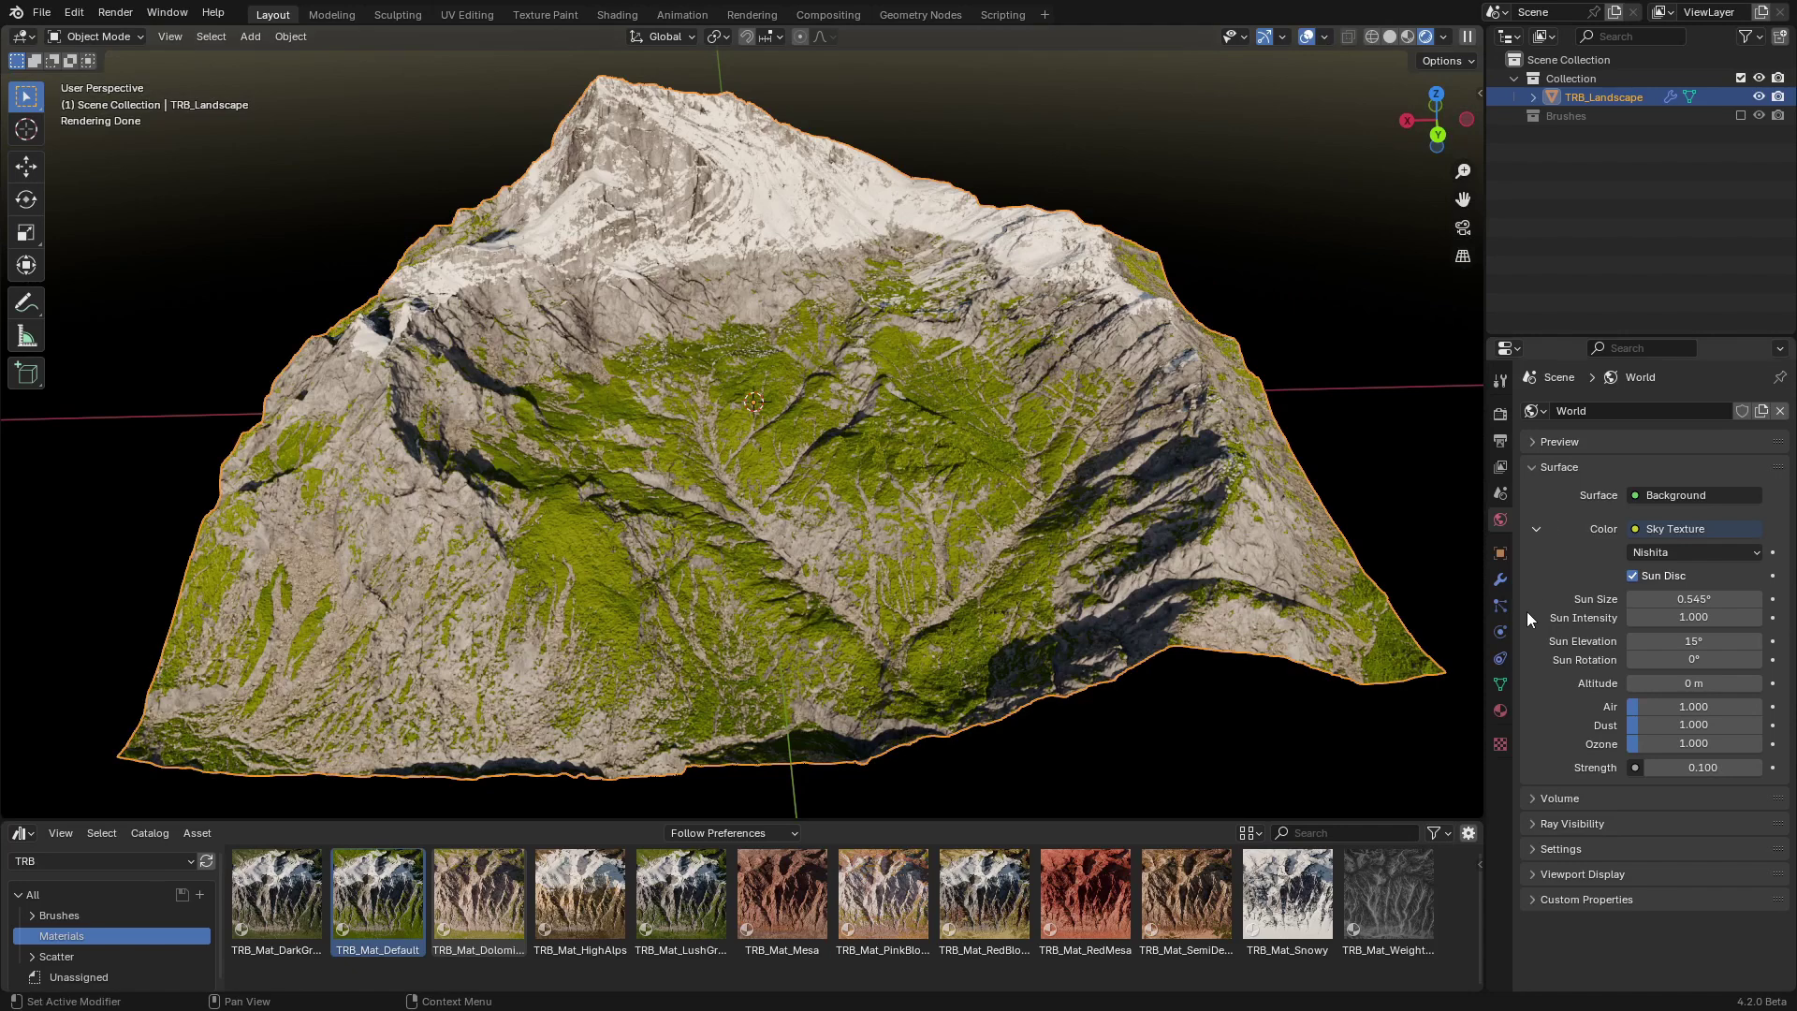
{"action": "mouse_move", "coordinate": [1693, 642]}
{"action": "left_mouse_down"}
{"action": "mouse_move", "coordinate": [1742, 643]}
{"action": "mouse_move", "coordinate": [1708, 658]}
{"action": "mouse_move", "coordinate": [1742, 659]}
{"action": "mouse_move", "coordinate": [1656, 659]}
{"action": "mouse_move", "coordinate": [1697, 659]}
{"action": "left_mouse_up"}
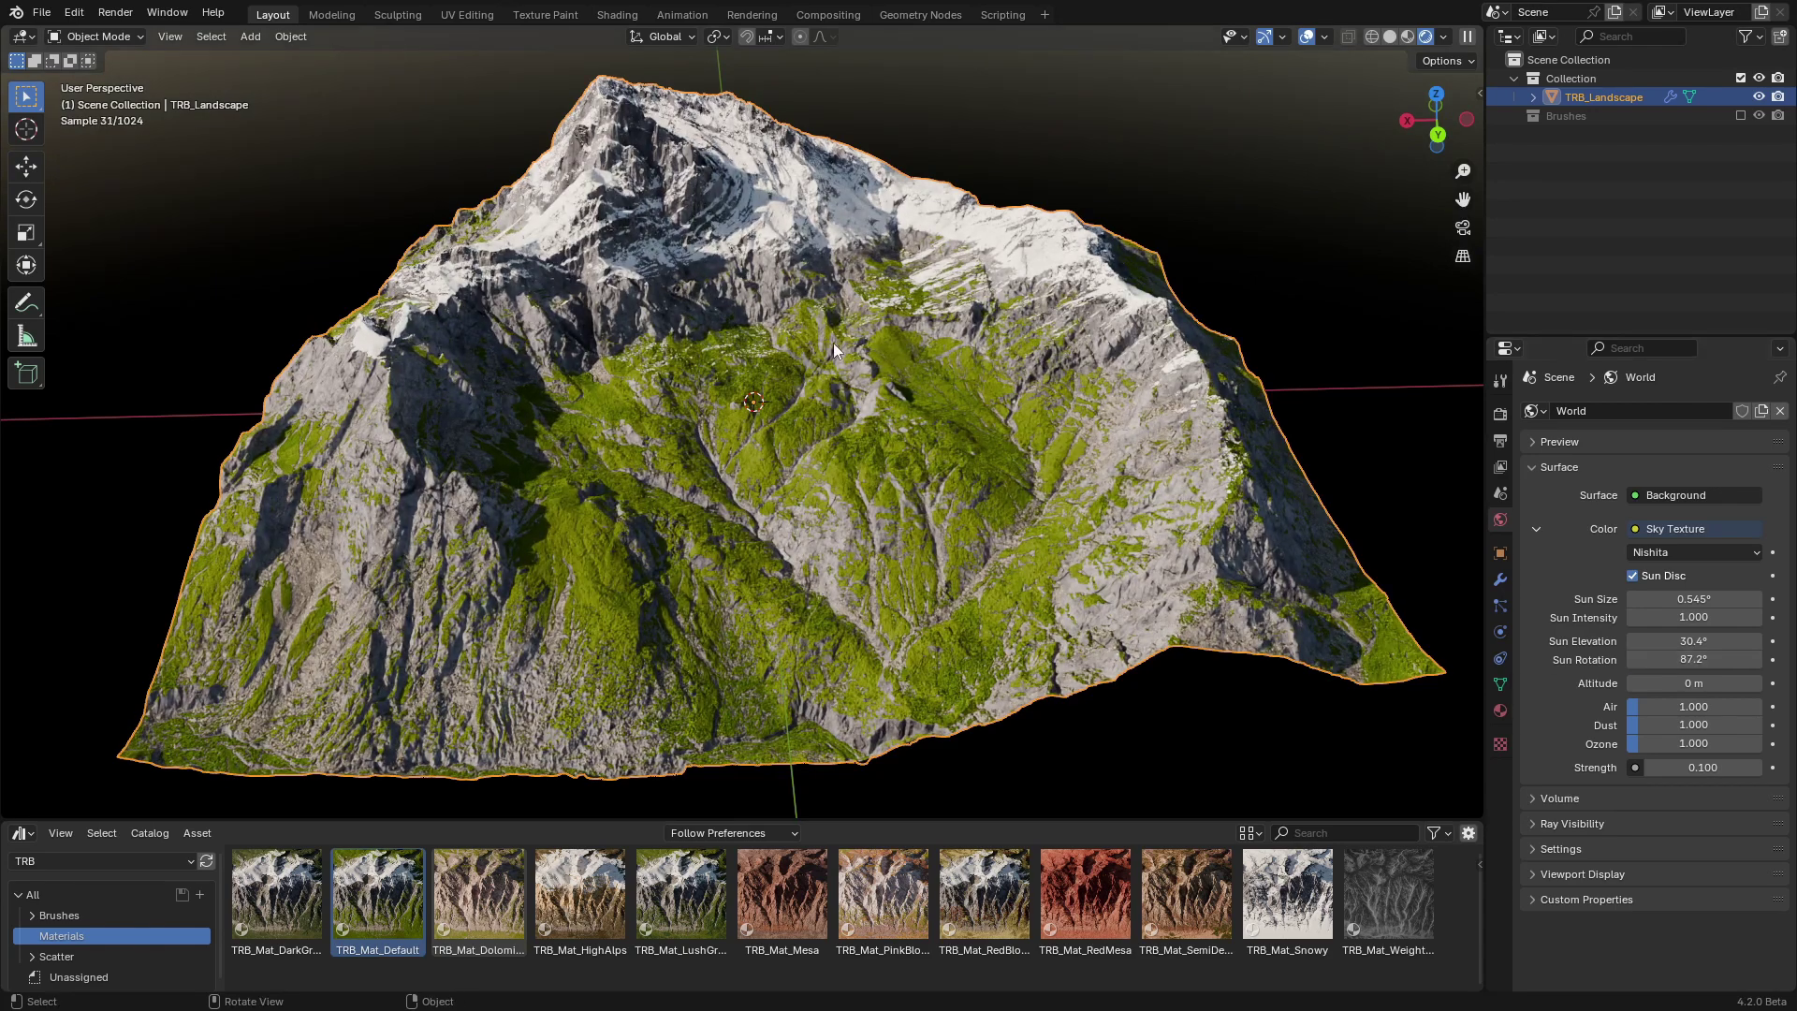
{"action": "mouse_move", "coordinate": [662, 458]}
{"action": "middle_mouse_down"}
{"action": "mouse_move", "coordinate": [673, 541]}
{"action": "mouse_move", "coordinate": [658, 513]}
{"action": "middle_mouse_up"}
{"action": "left_click", "coordinate": [17, 835]}
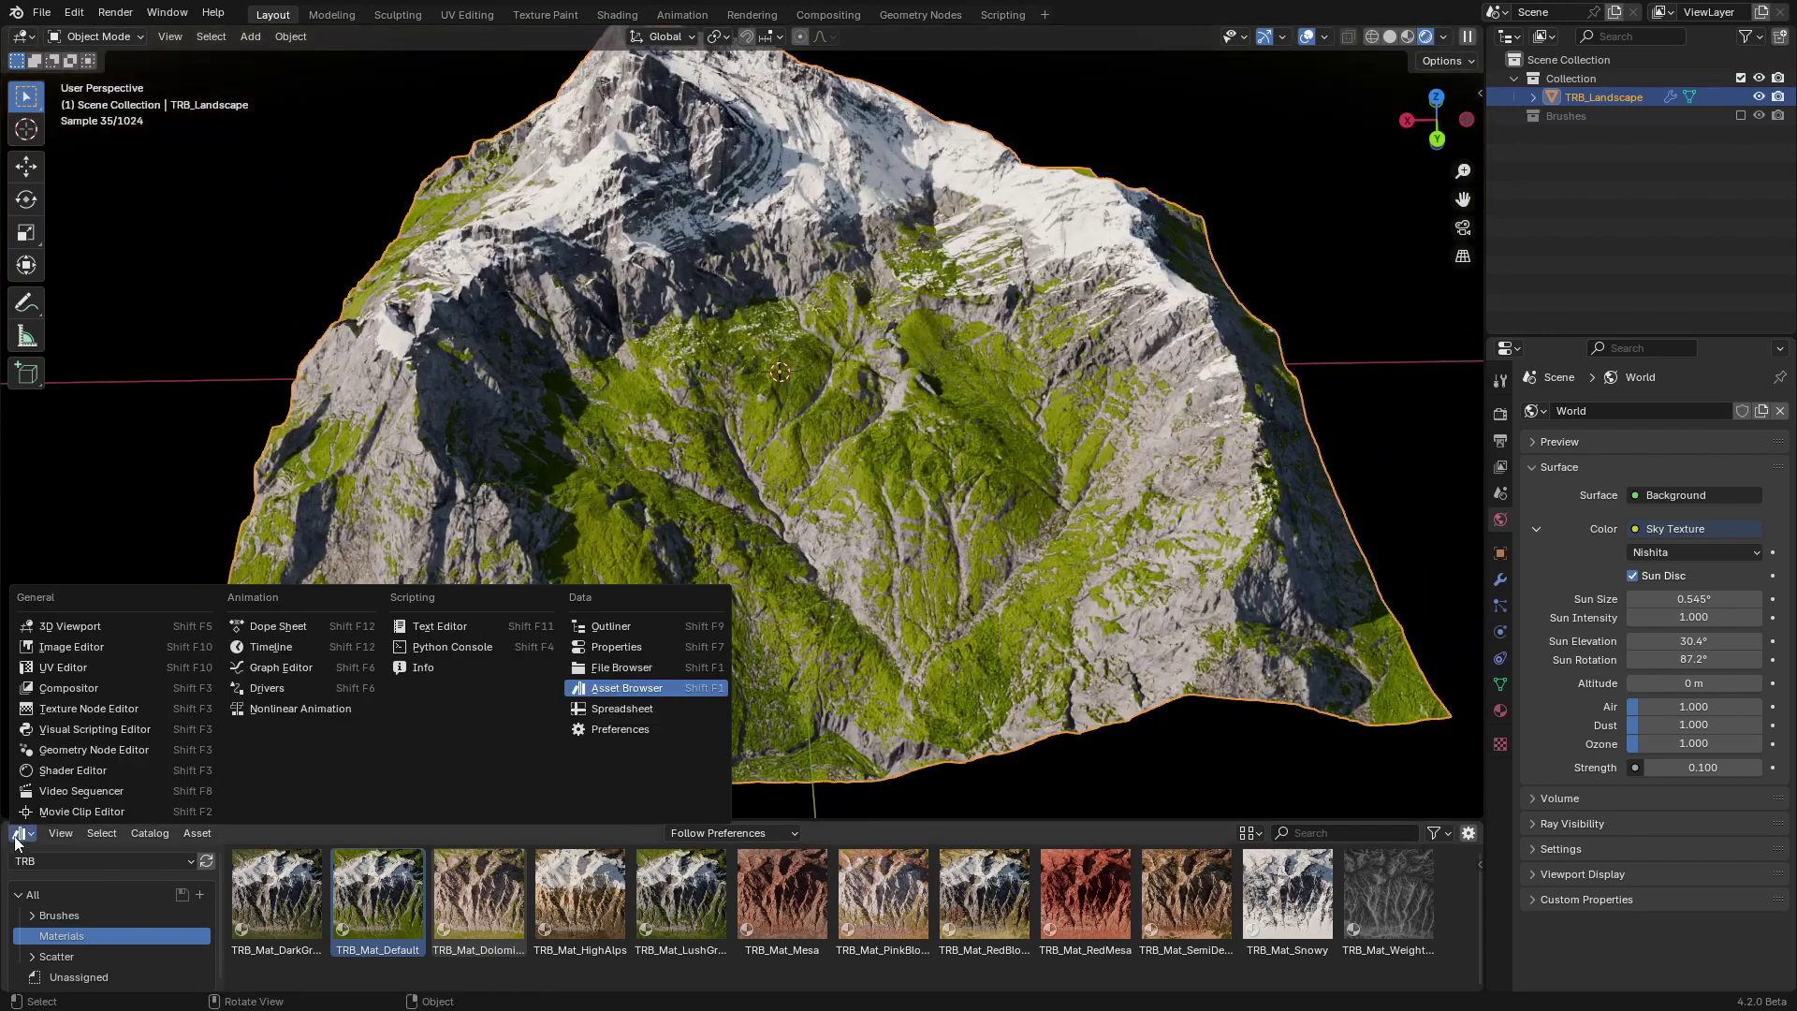
Show the landscape material in an enlarged Shader Editor and add a GRASS ramp stop.
{"action": "left_click", "coordinate": [80, 773]}
{"action": "left_click_drag", "start_coordinate": [474, 820], "coordinate": [474, 596]}
{"action": "scroll", "coordinate": [794, 363], "scroll_direction": "down", "scroll_amount": 2}
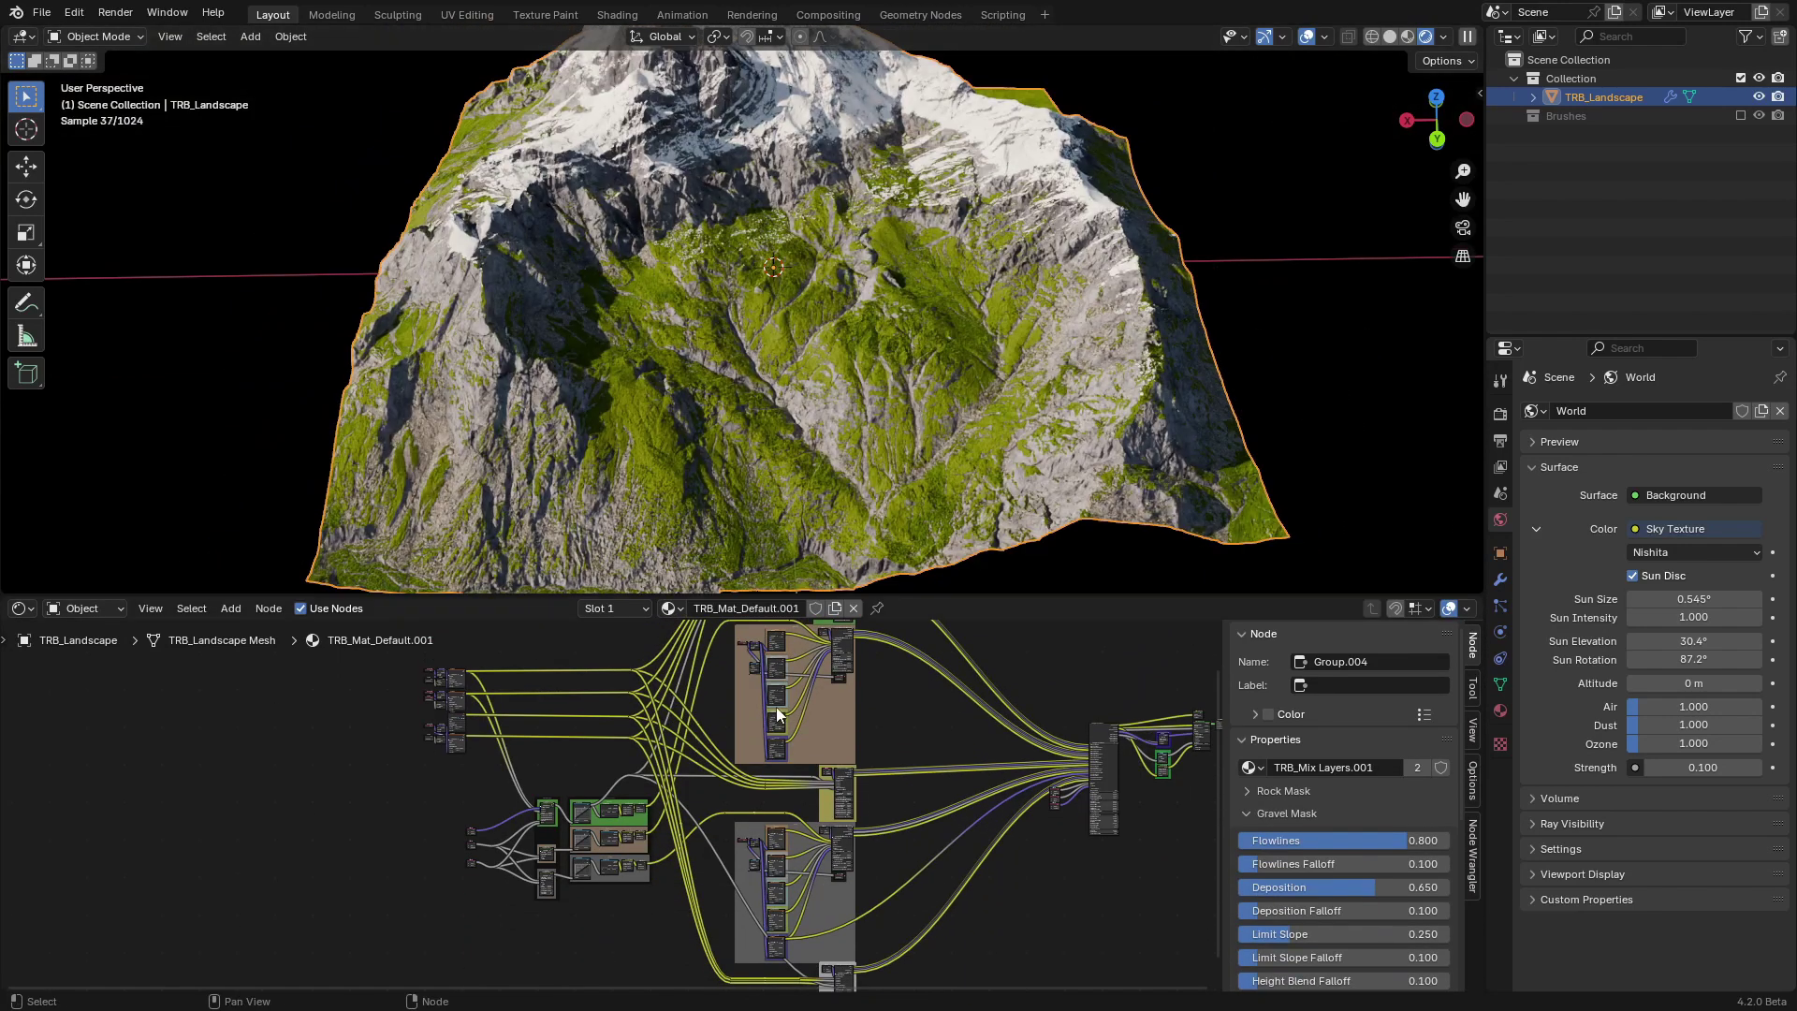
{"action": "scroll", "coordinate": [762, 730], "scroll_direction": "down", "scroll_amount": 1}
{"action": "scroll", "coordinate": [762, 730], "scroll_direction": "down", "scroll_amount": 1}
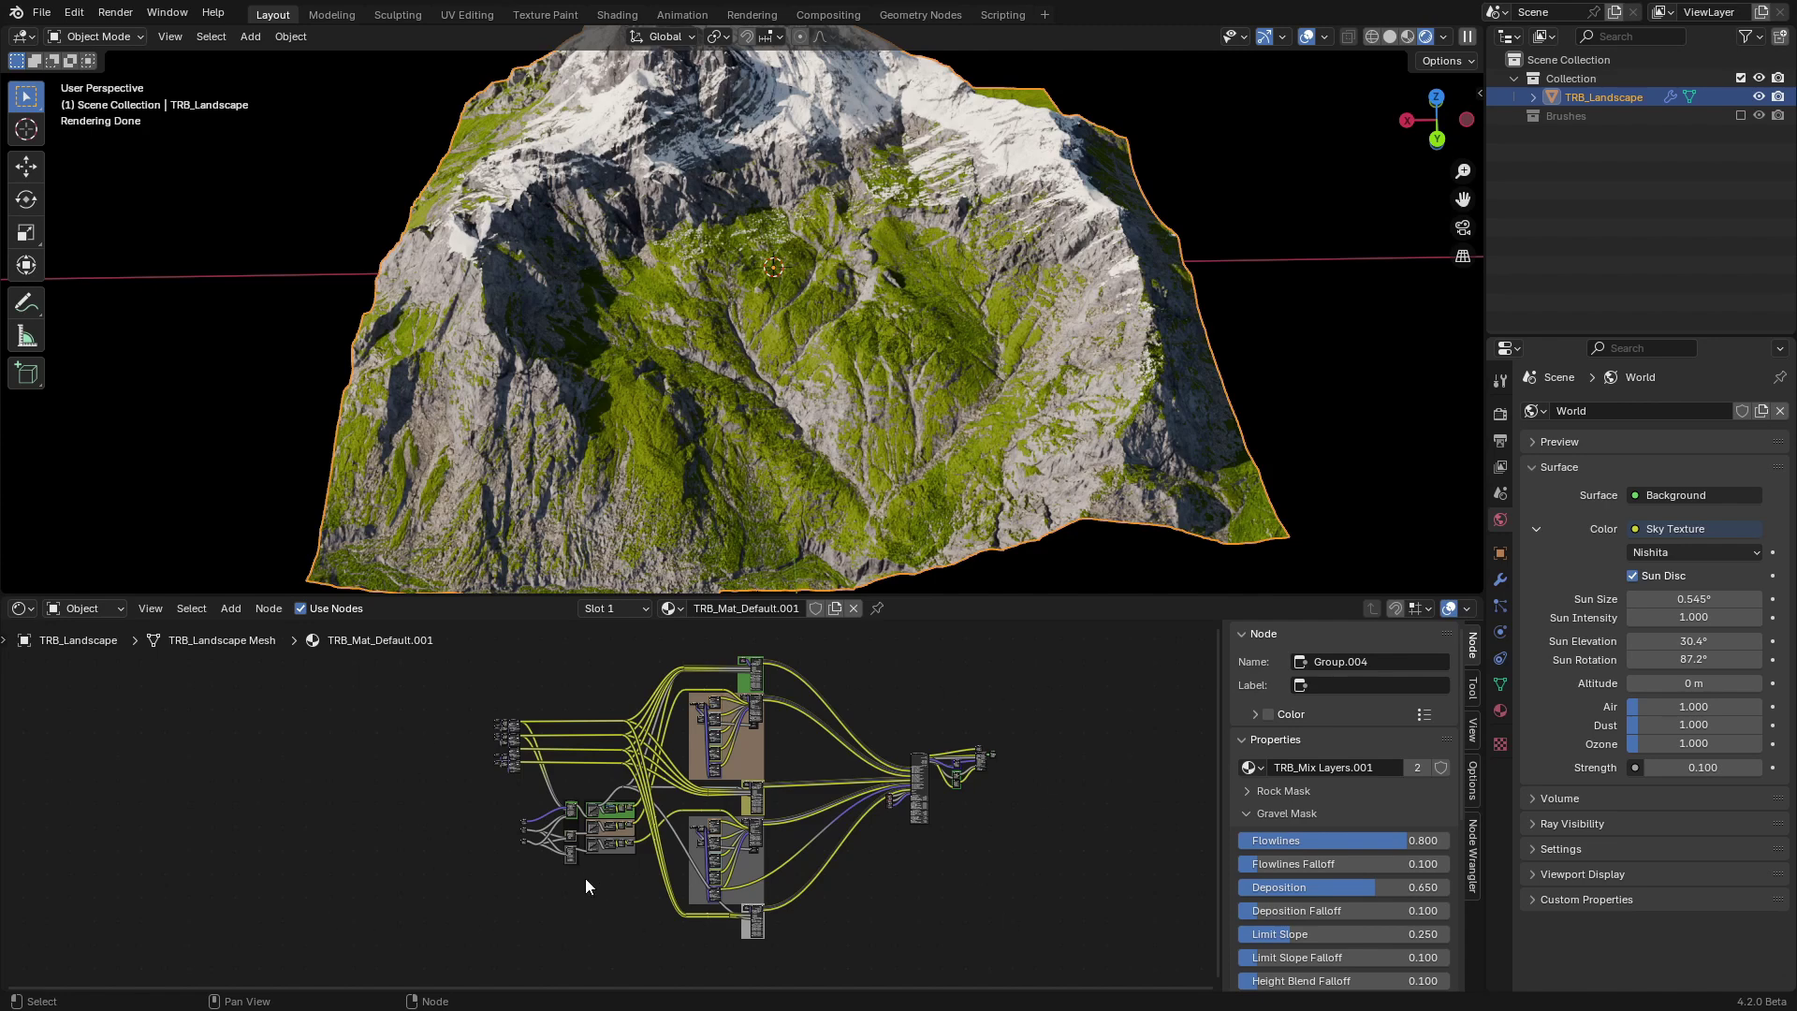
{"action": "scroll", "coordinate": [597, 870], "scroll_direction": "up", "scroll_amount": 2}
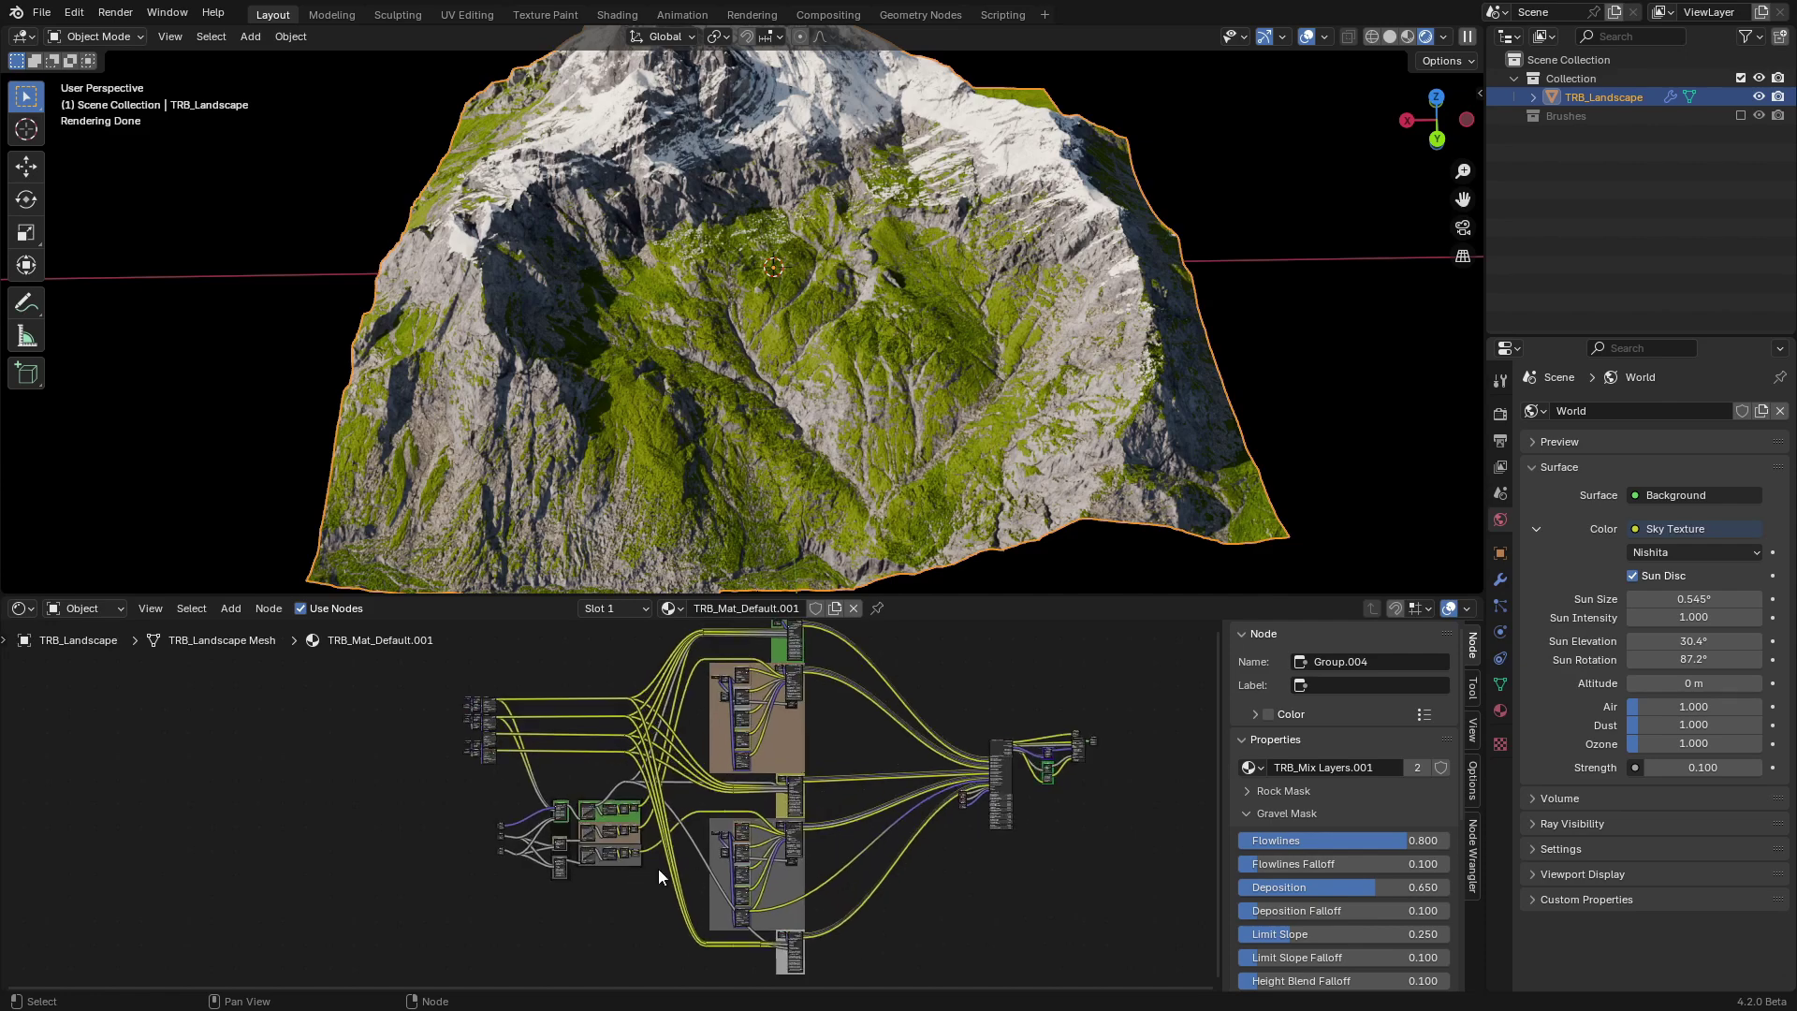
{"action": "scroll", "coordinate": [606, 890], "scroll_direction": "up", "scroll_amount": 1}
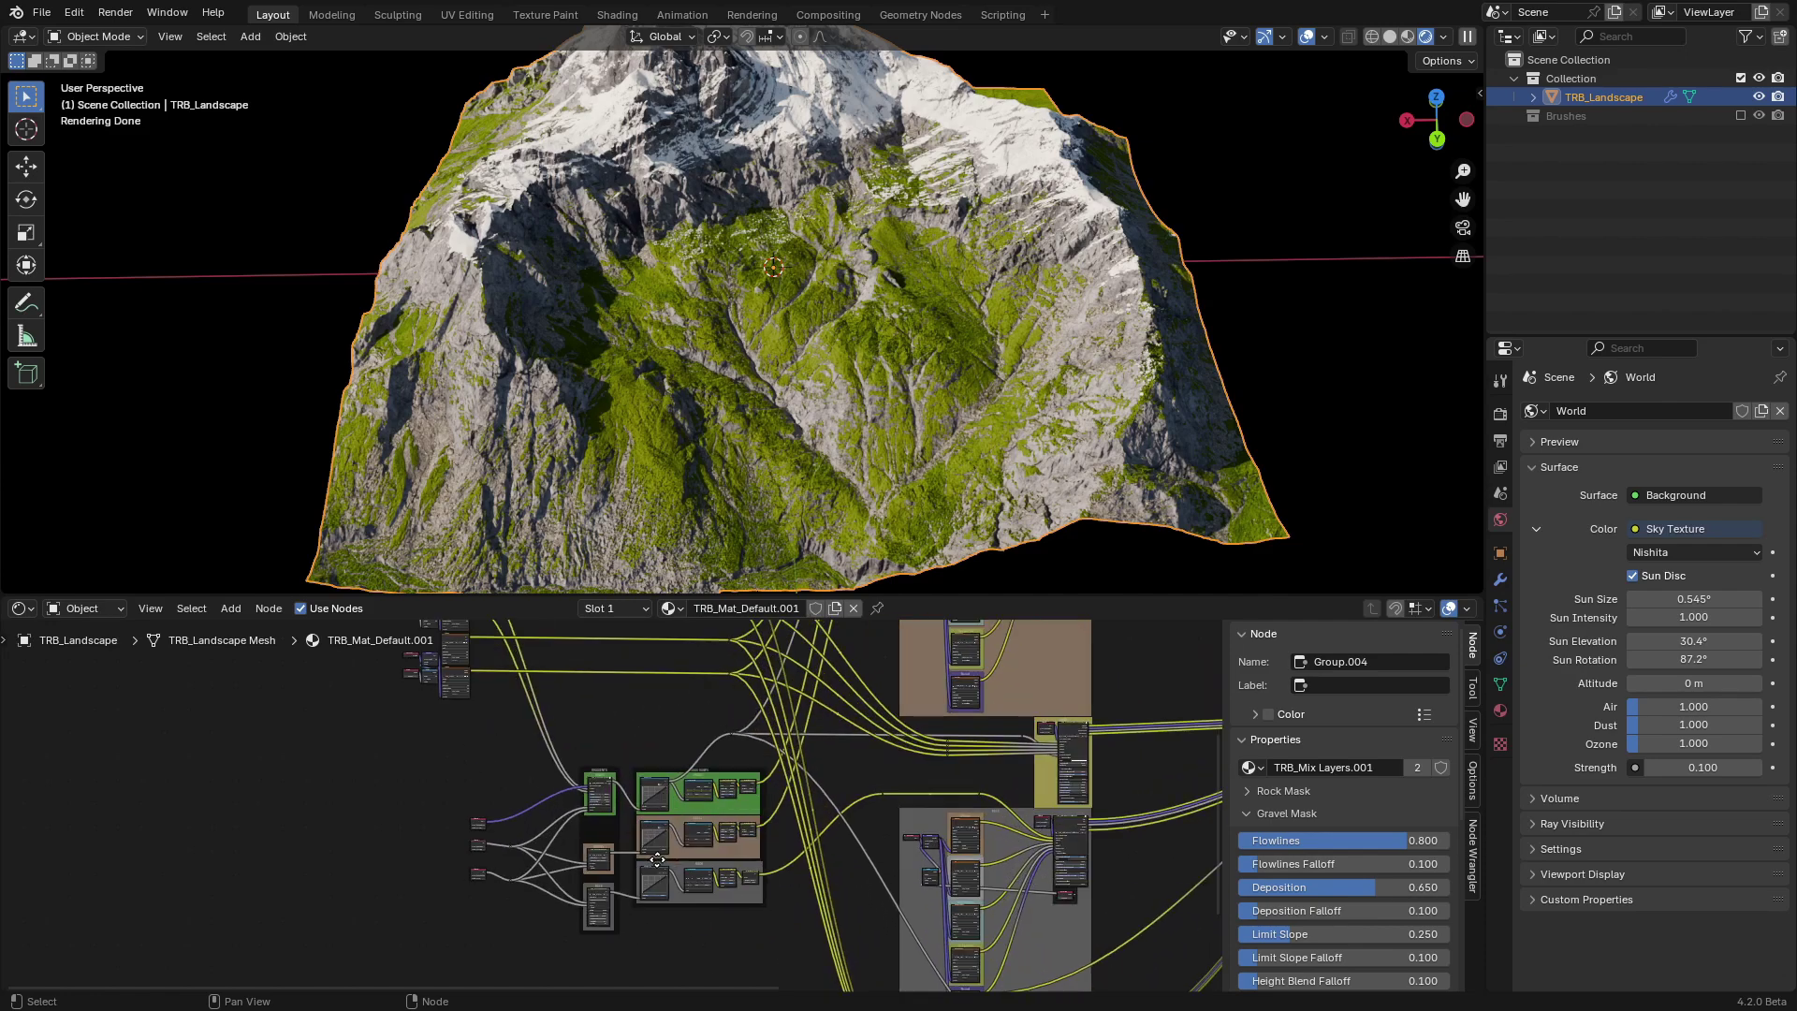
{"action": "scroll", "coordinate": [656, 883], "scroll_direction": "up", "scroll_amount": 1}
{"action": "scroll", "coordinate": [656, 876], "scroll_direction": "up", "scroll_amount": 1}
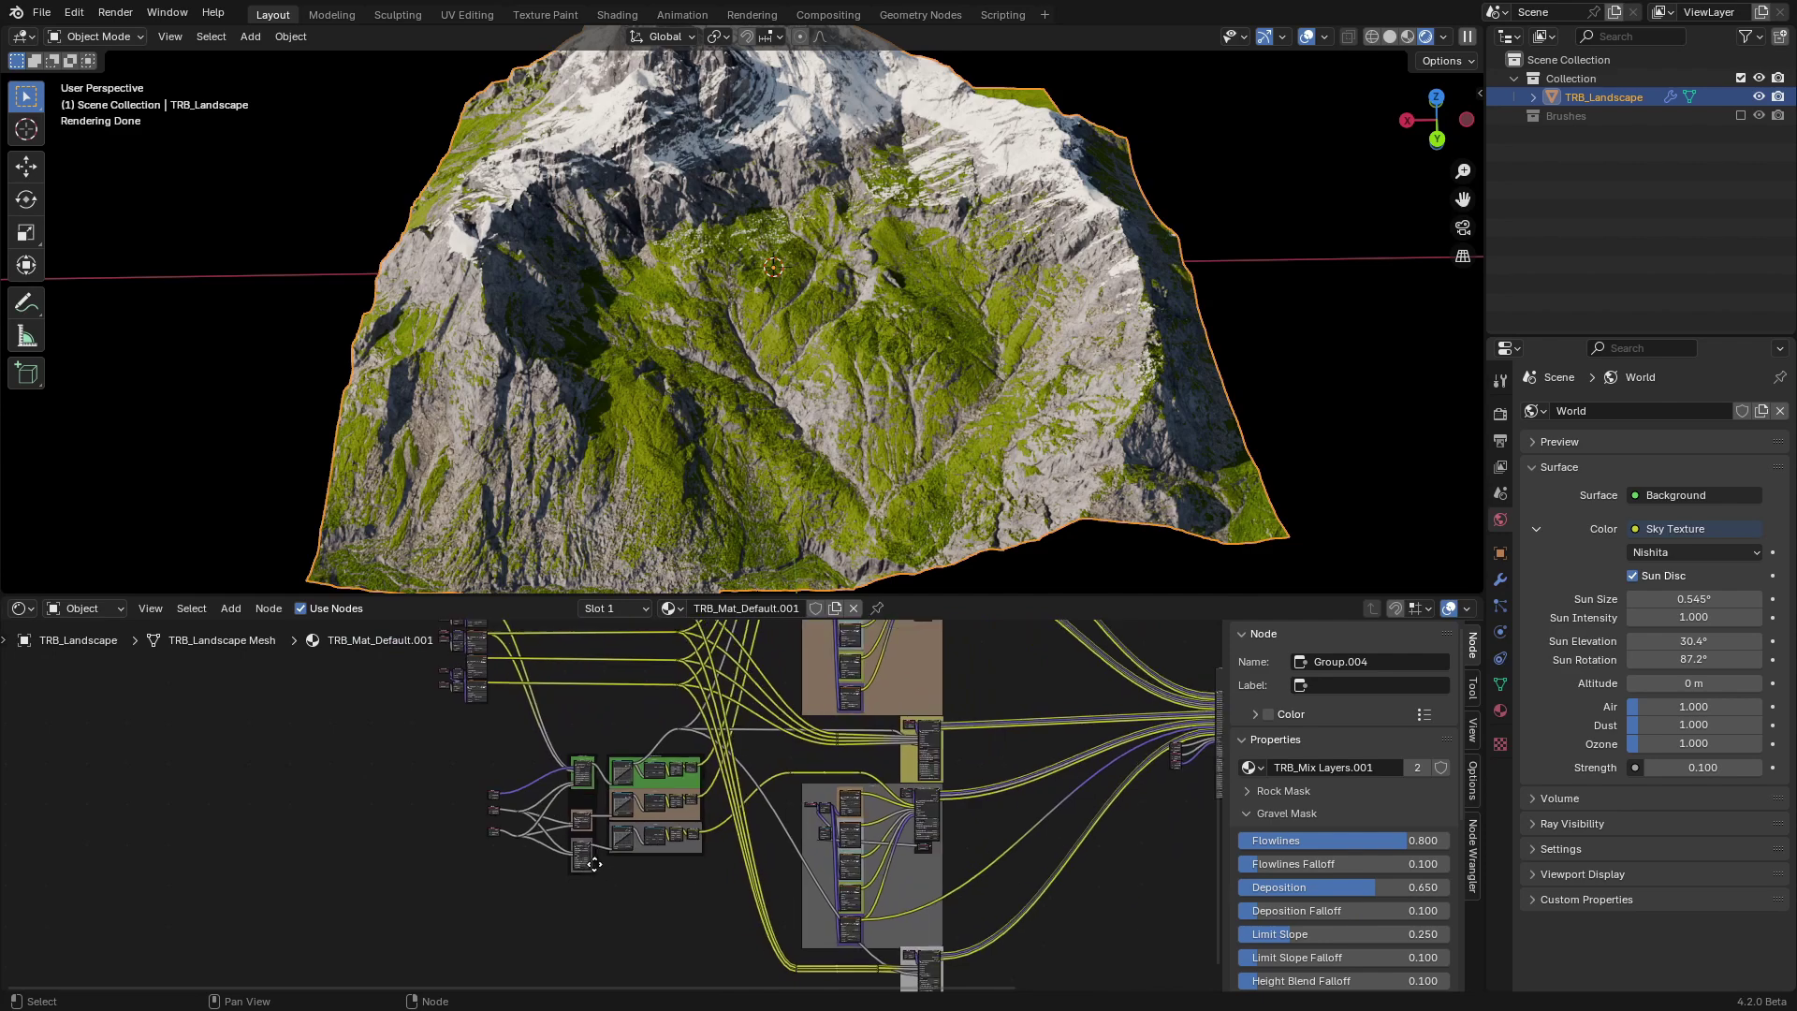
{"action": "scroll", "coordinate": [451, 774], "scroll_direction": "up", "scroll_amount": 1}
{"action": "scroll", "coordinate": [757, 777], "scroll_direction": "up", "scroll_amount": 2}
{"action": "scroll", "coordinate": [609, 892], "scroll_direction": "up", "scroll_amount": 2}
{"action": "scroll", "coordinate": [608, 892], "scroll_direction": "up", "scroll_amount": 3}
{"action": "scroll", "coordinate": [609, 892], "scroll_direction": "up", "scroll_amount": 3}
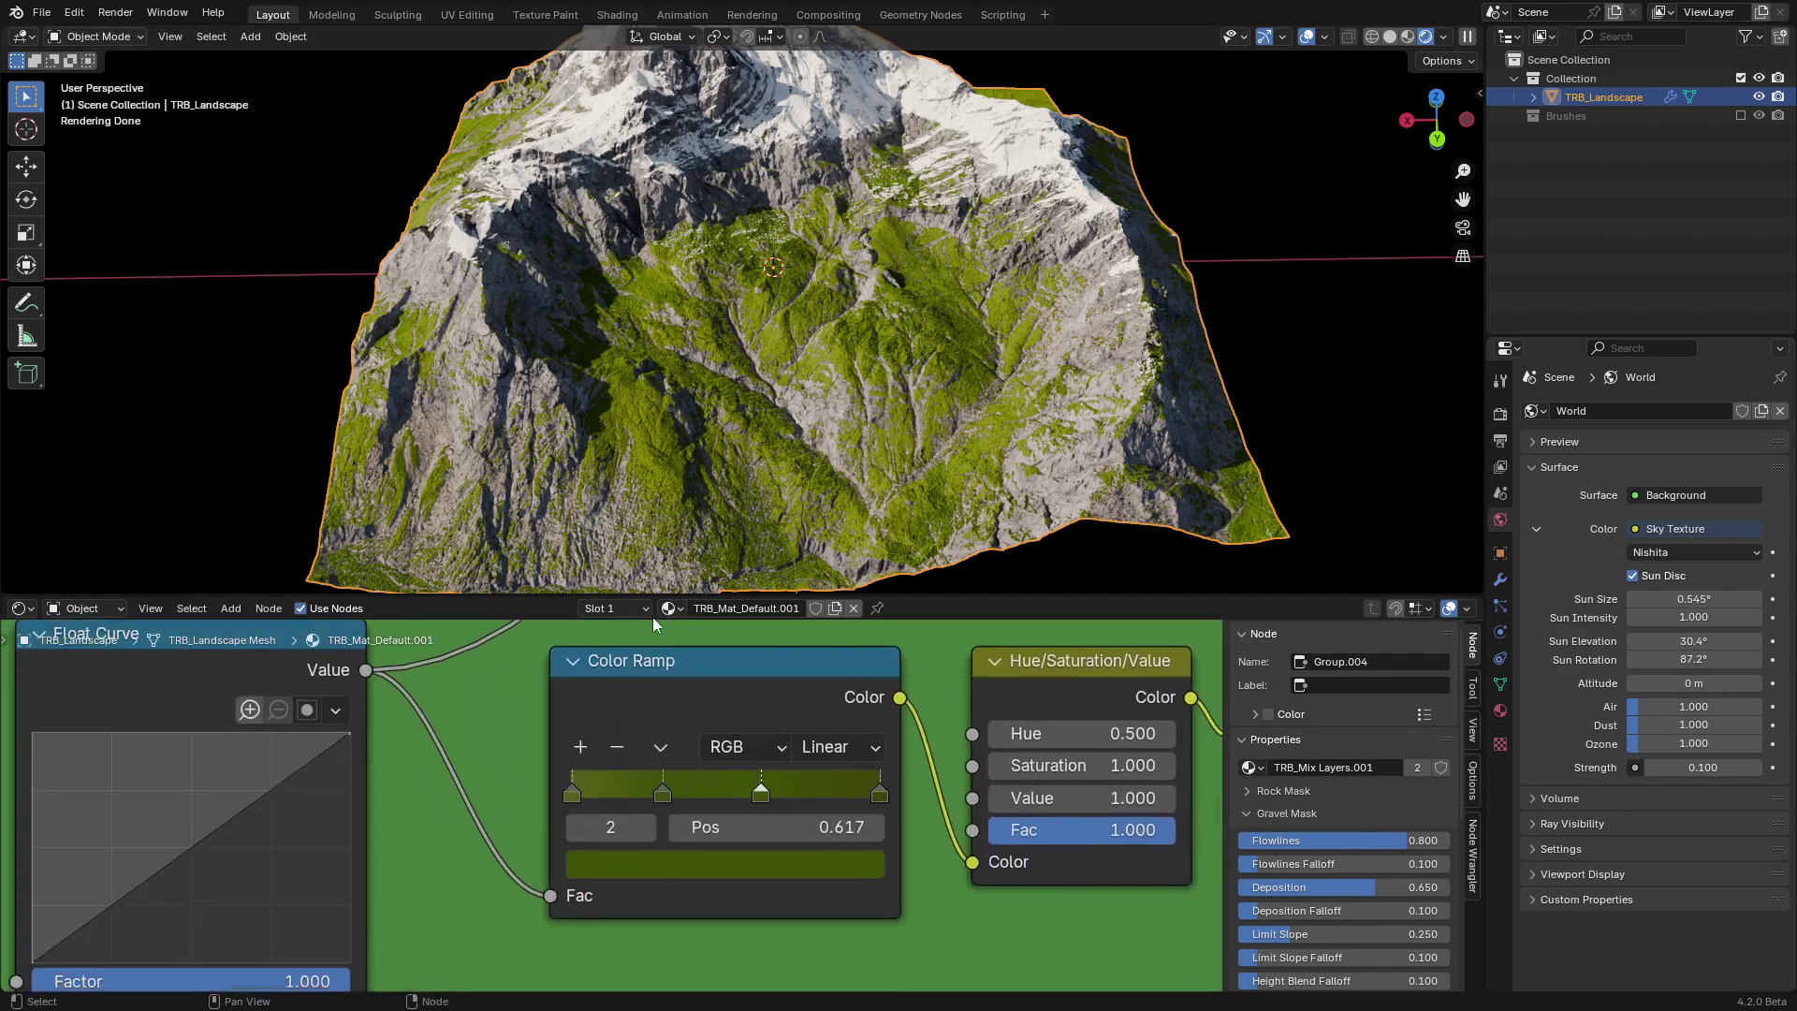
{"action": "scroll", "coordinate": [676, 762], "scroll_direction": "up", "scroll_amount": 1}
{"action": "left_click", "coordinate": [682, 794]}
{"action": "left_click", "coordinate": [558, 787]}
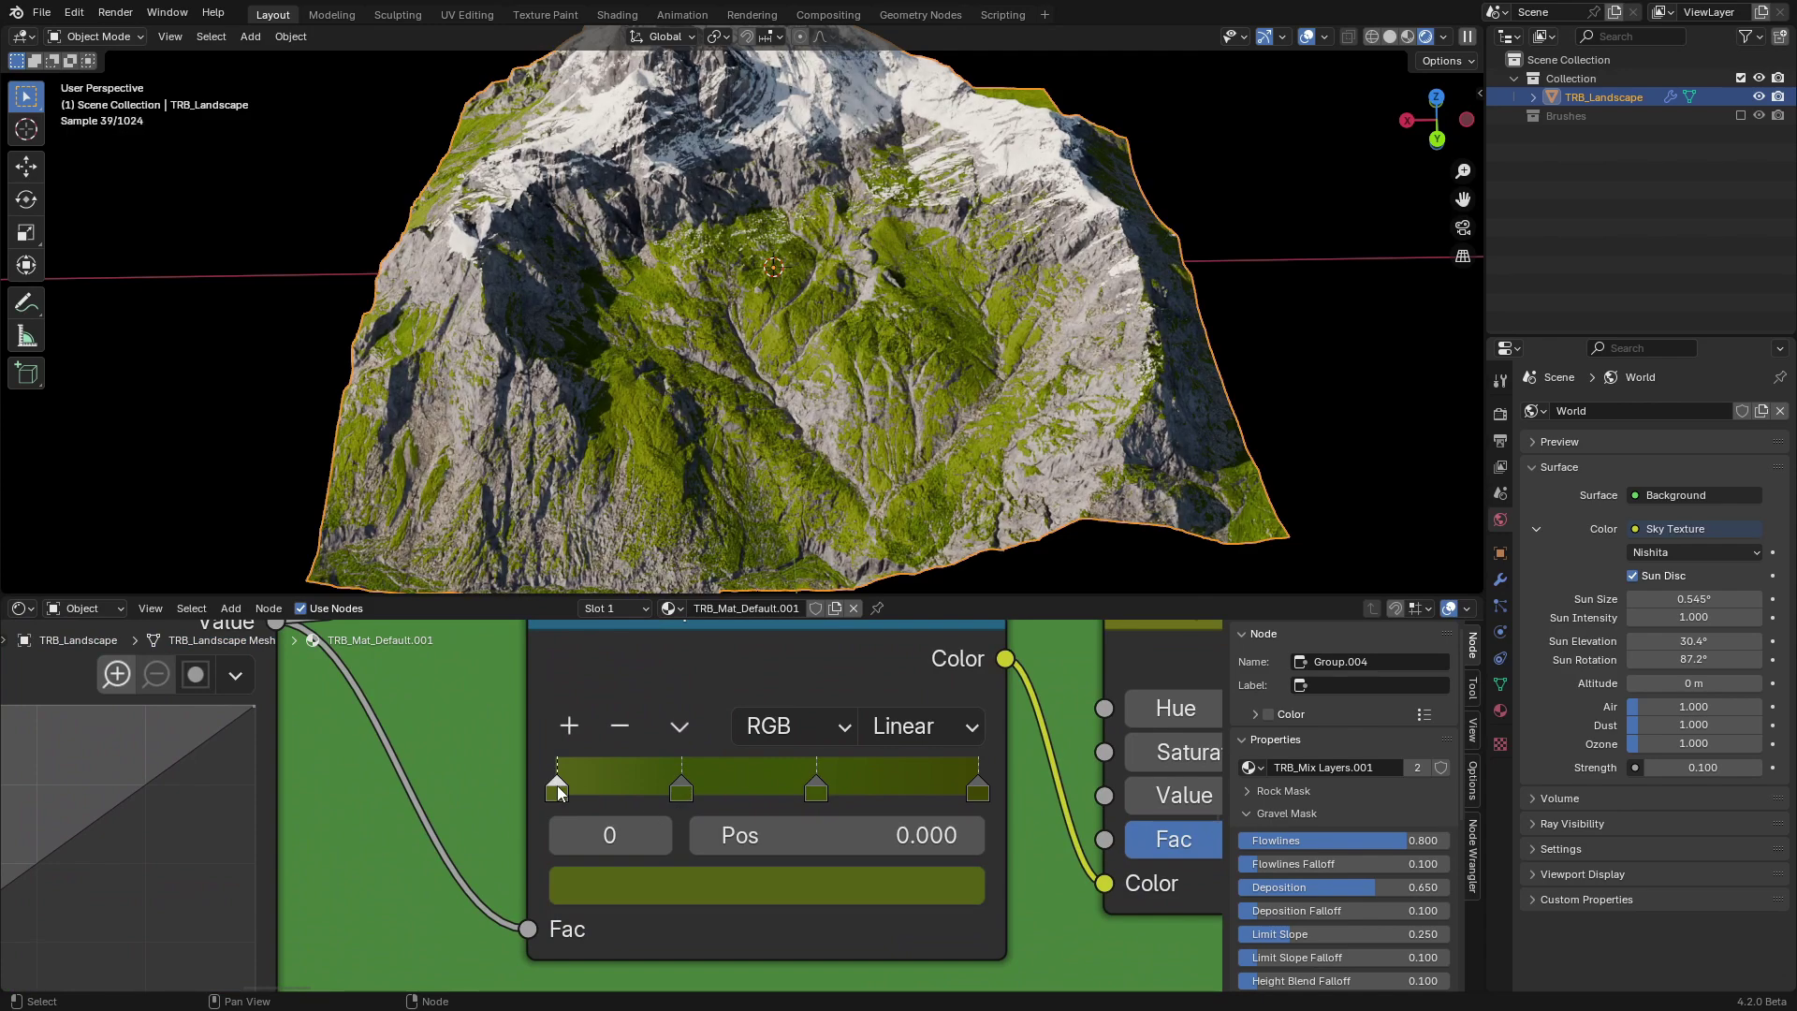
{"action": "left_click", "coordinate": [569, 725]}
Brighten and desaturate the new stop, then reposition the lighter green stops.
{"action": "left_click", "coordinate": [638, 885]}
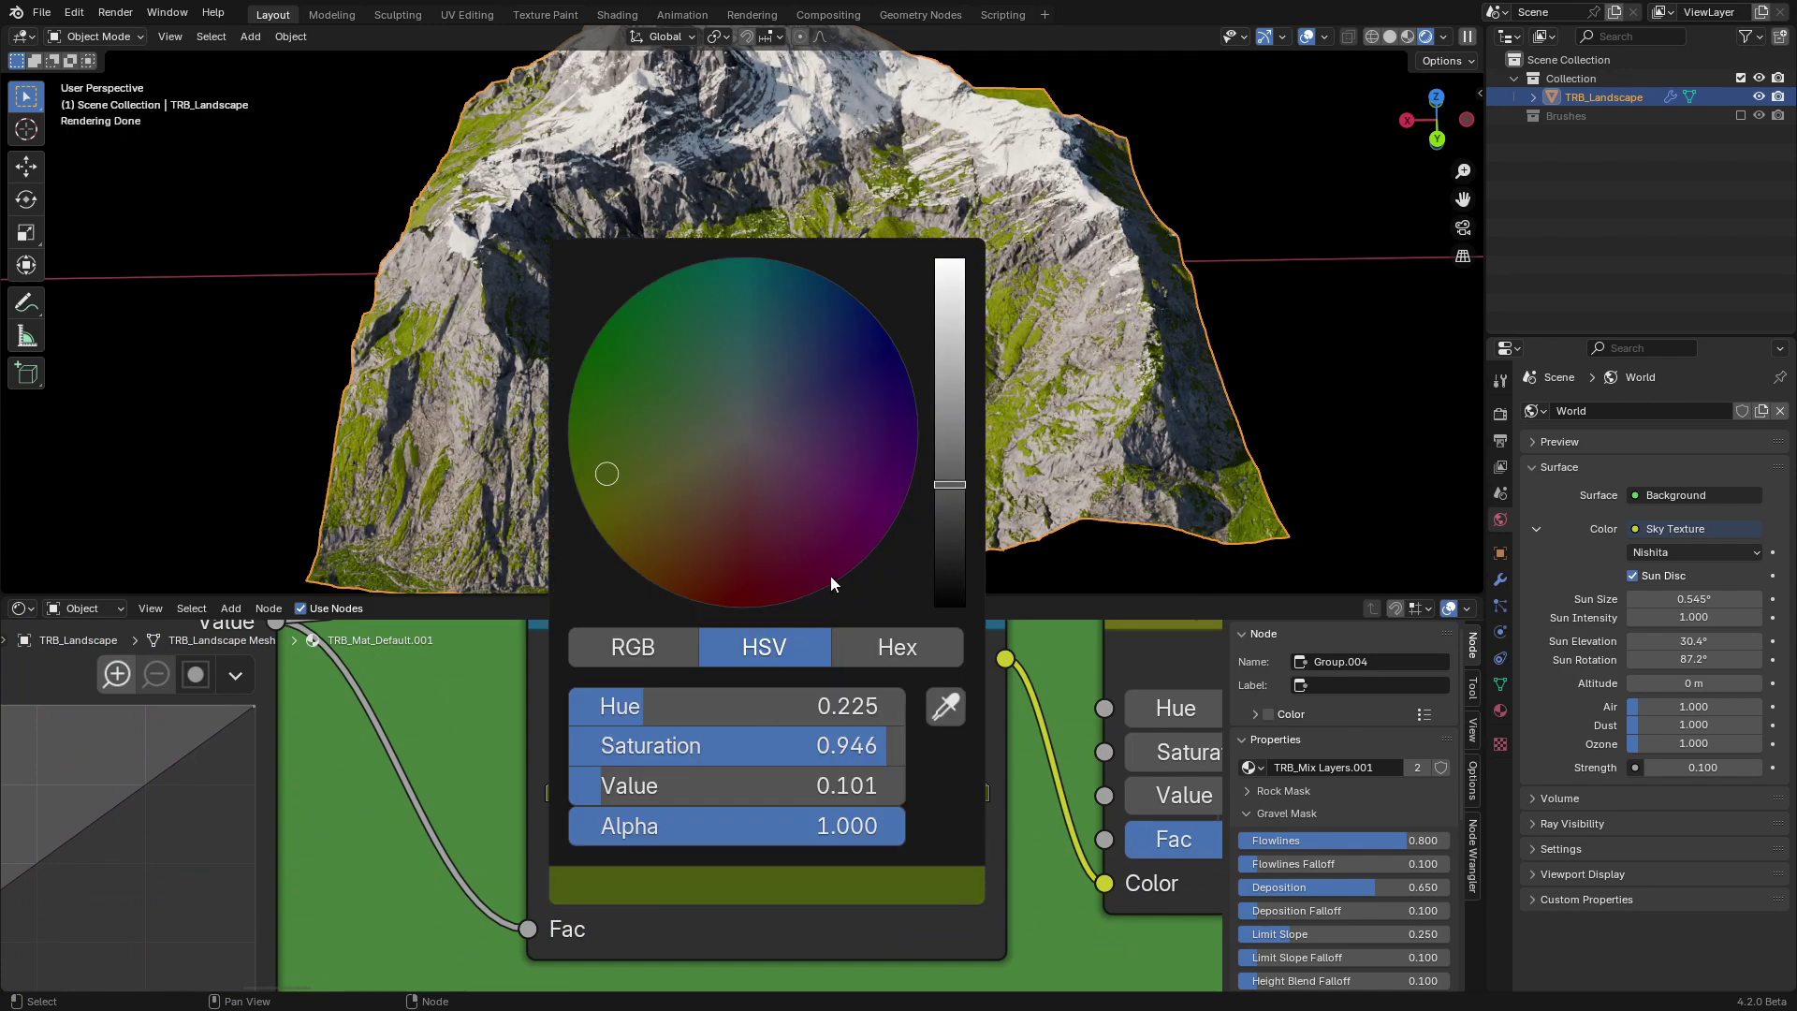
{"action": "left_click_drag", "start_coordinate": [949, 484], "coordinate": [950, 368]}
{"action": "mouse_move", "coordinate": [729, 745]}
{"action": "left_mouse_down"}
{"action": "mouse_move", "coordinate": [545, 762]}
{"action": "mouse_move", "coordinate": [730, 797]}
{"action": "mouse_move", "coordinate": [663, 807]}
{"action": "left_mouse_up"}
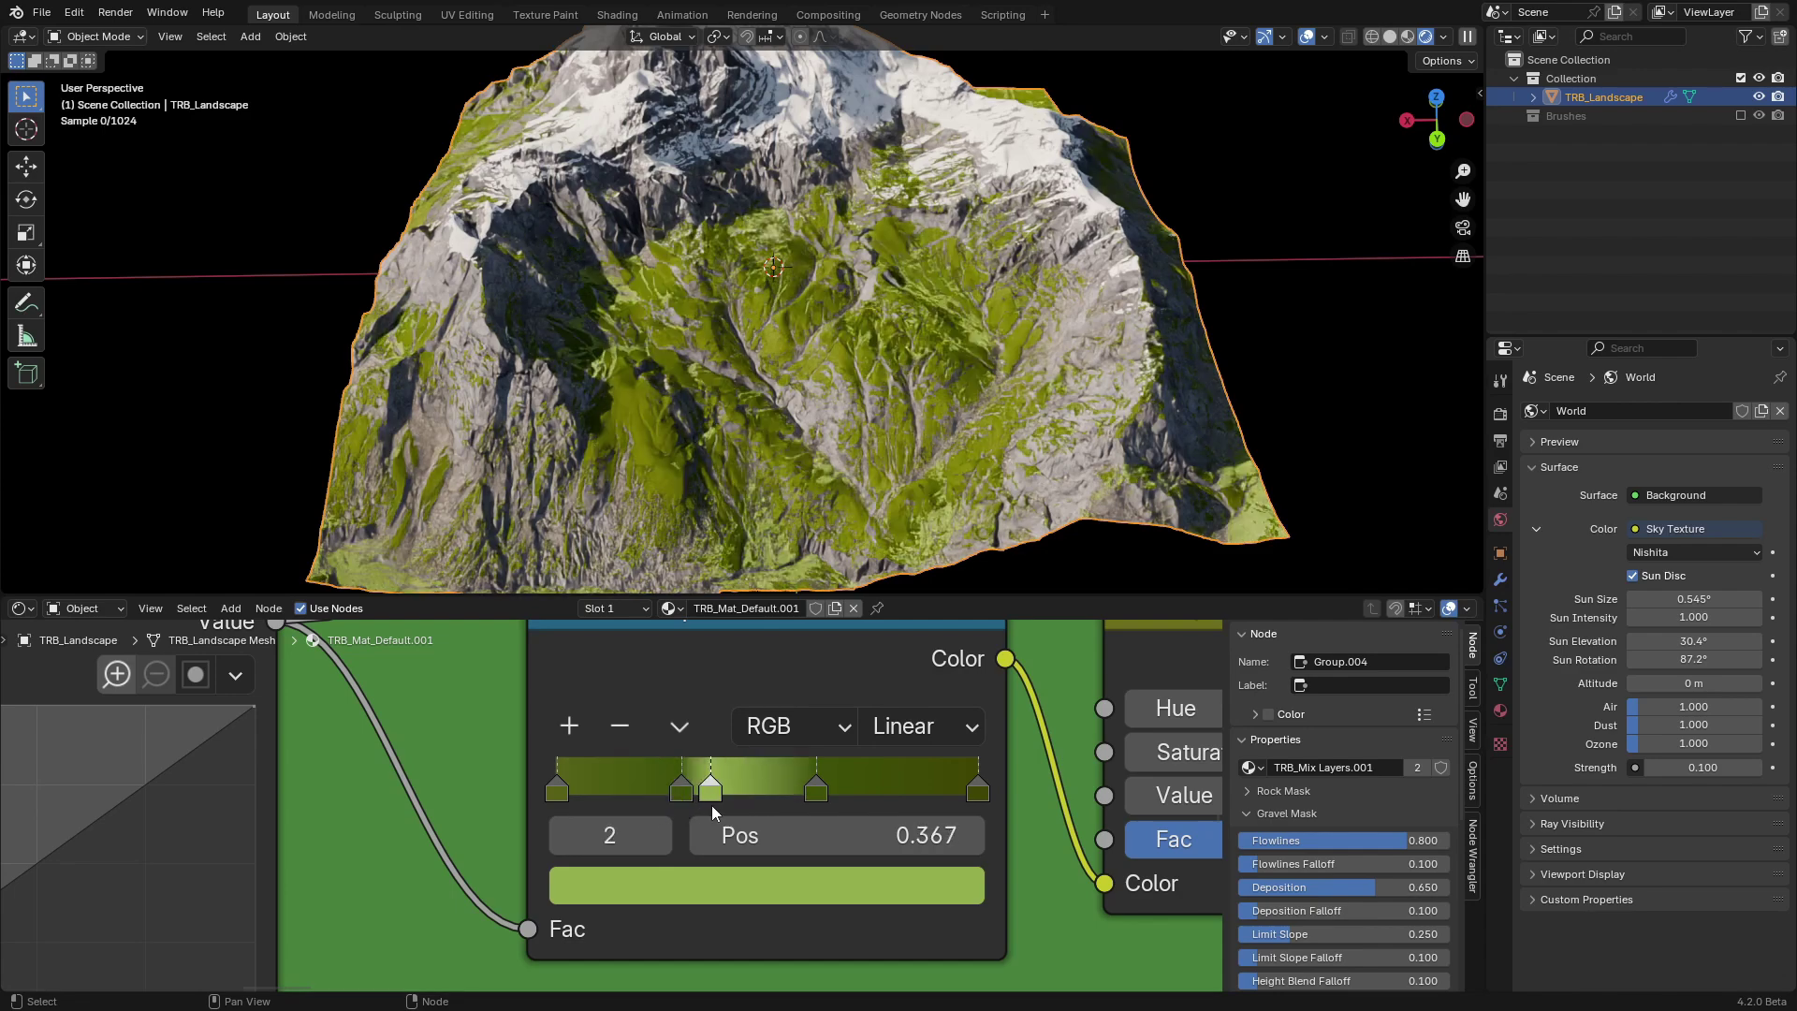
{"action": "mouse_move", "coordinate": [711, 805]}
{"action": "left_mouse_down"}
{"action": "mouse_move", "coordinate": [644, 791]}
{"action": "mouse_move", "coordinate": [687, 795]}
{"action": "left_mouse_up"}
Tint the selected stop toward yellow with less saturation, and move the dark stop near the start.
{"action": "left_click", "coordinate": [713, 887]}
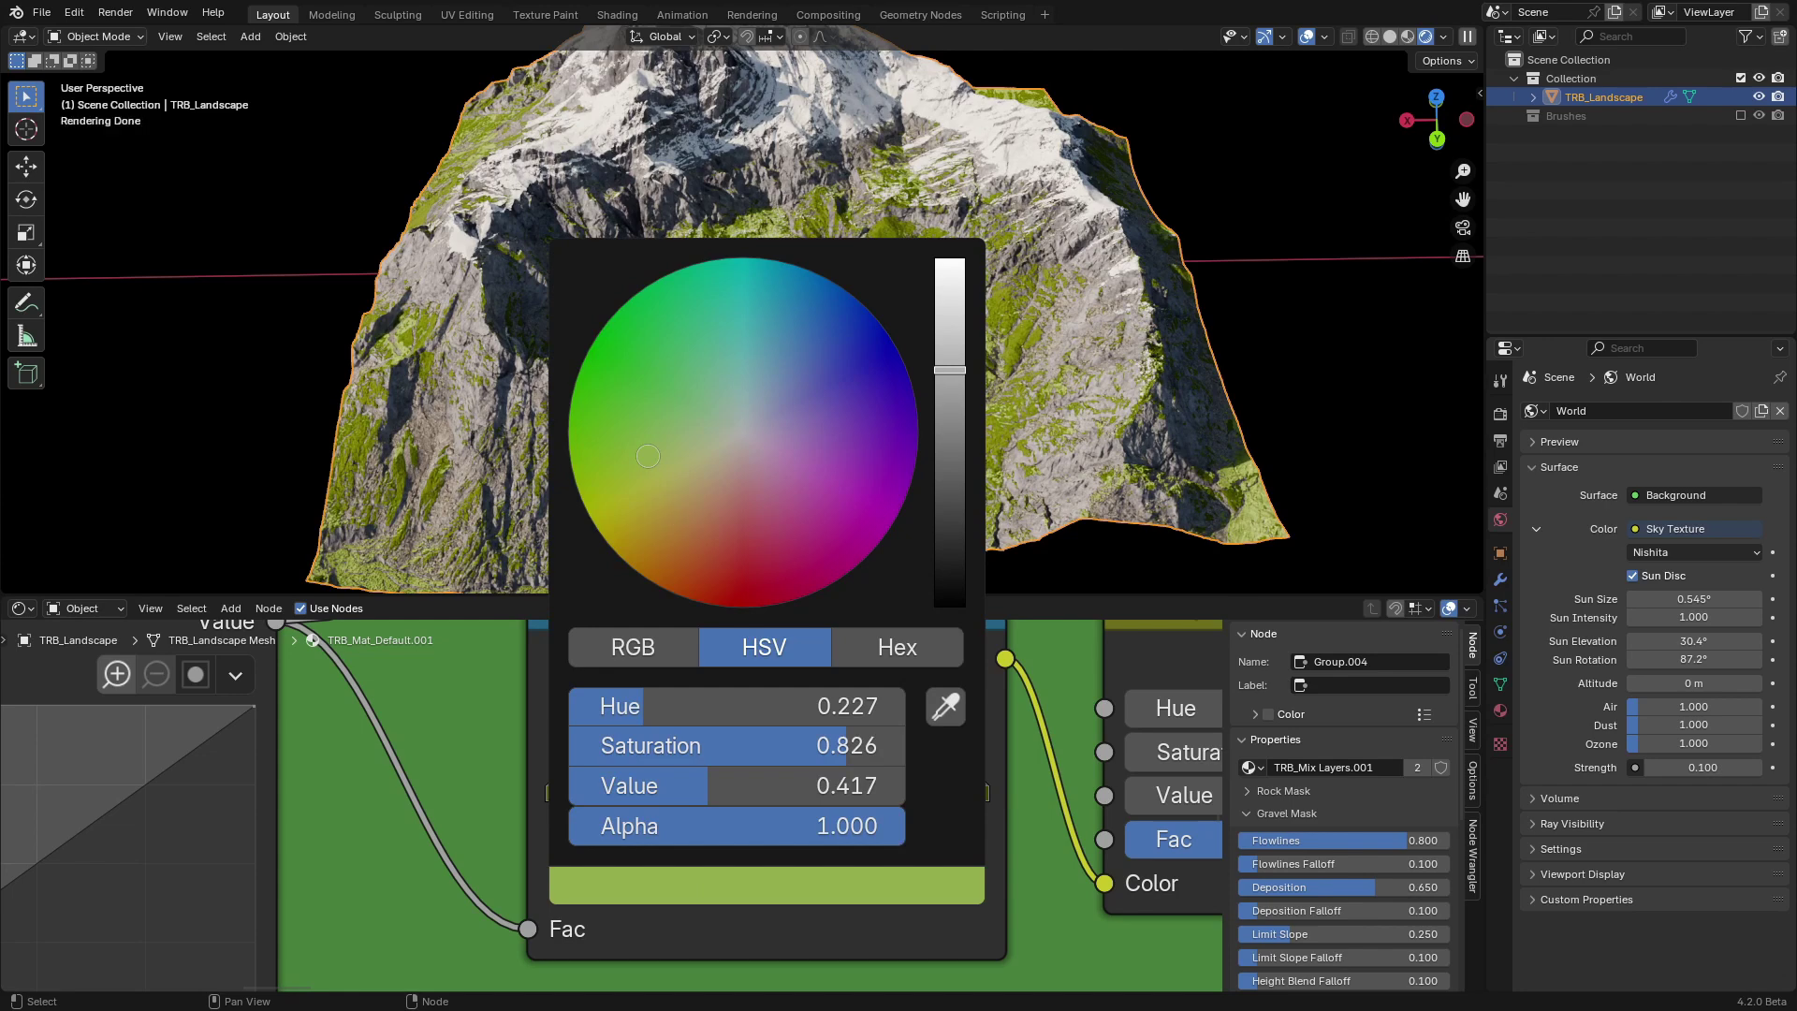
{"action": "left_click_drag", "start_coordinate": [652, 479], "coordinate": [653, 491]}
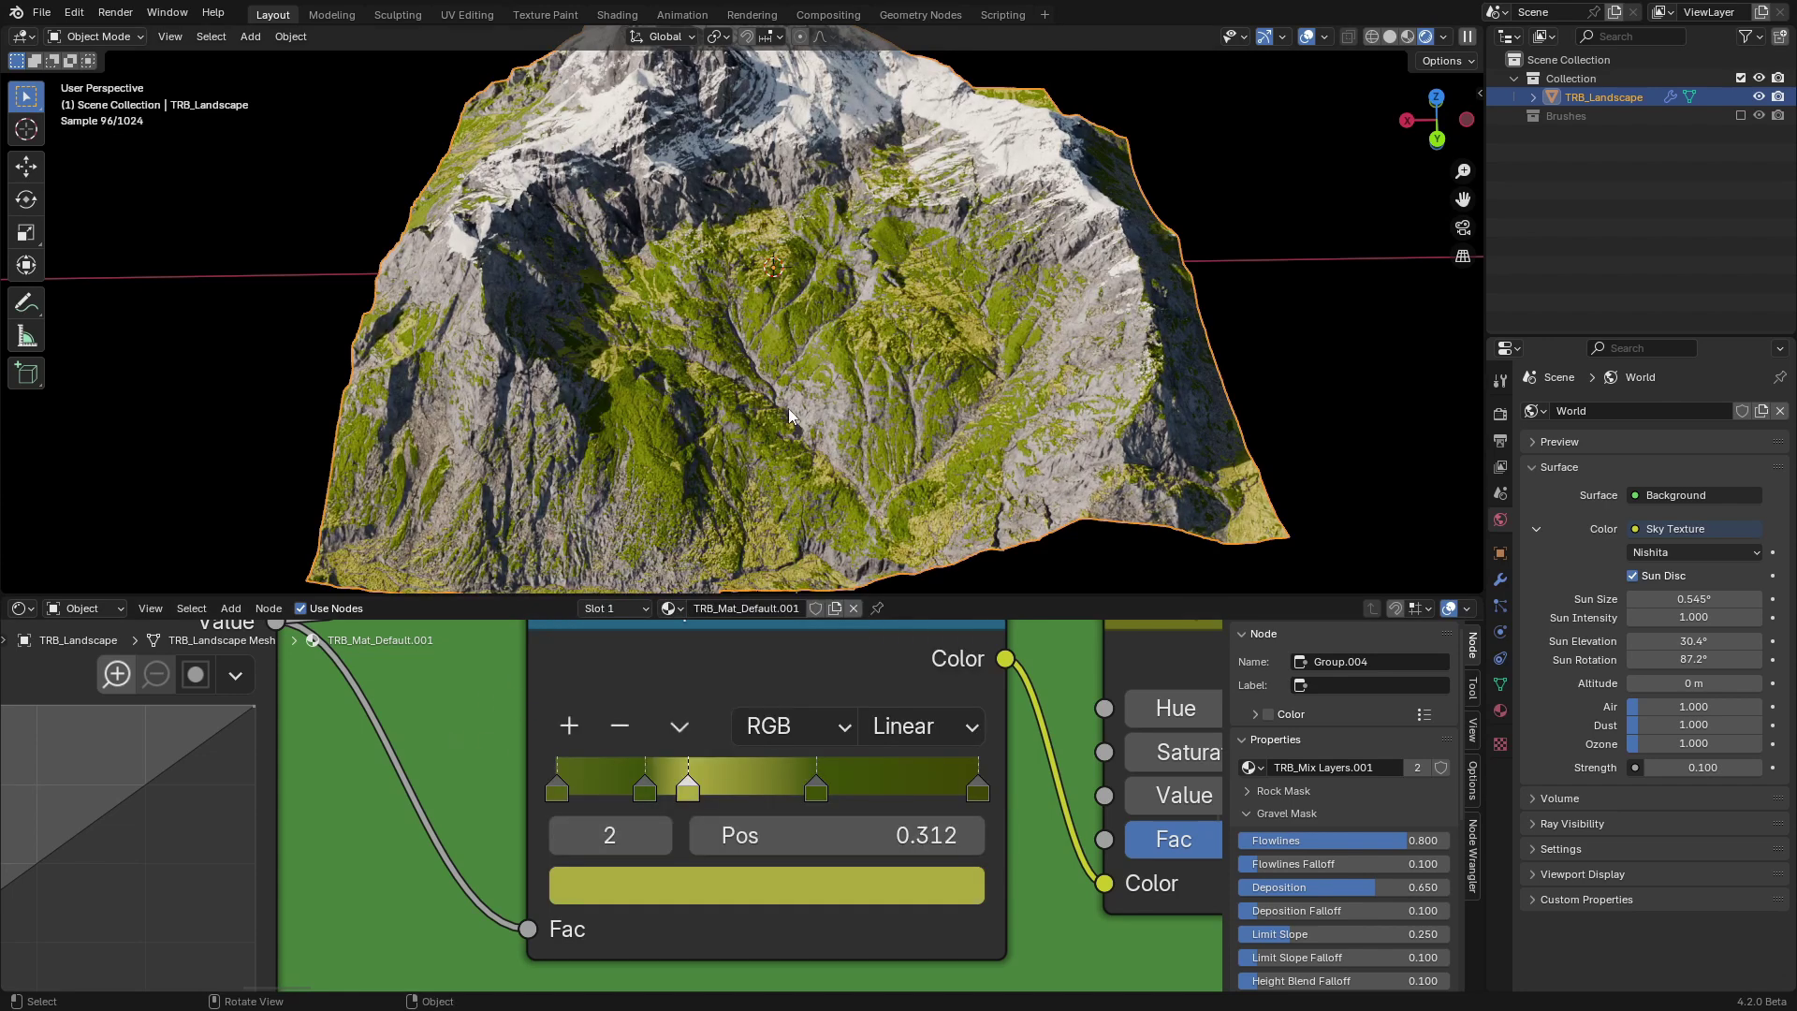
{"action": "left_click", "coordinate": [719, 889]}
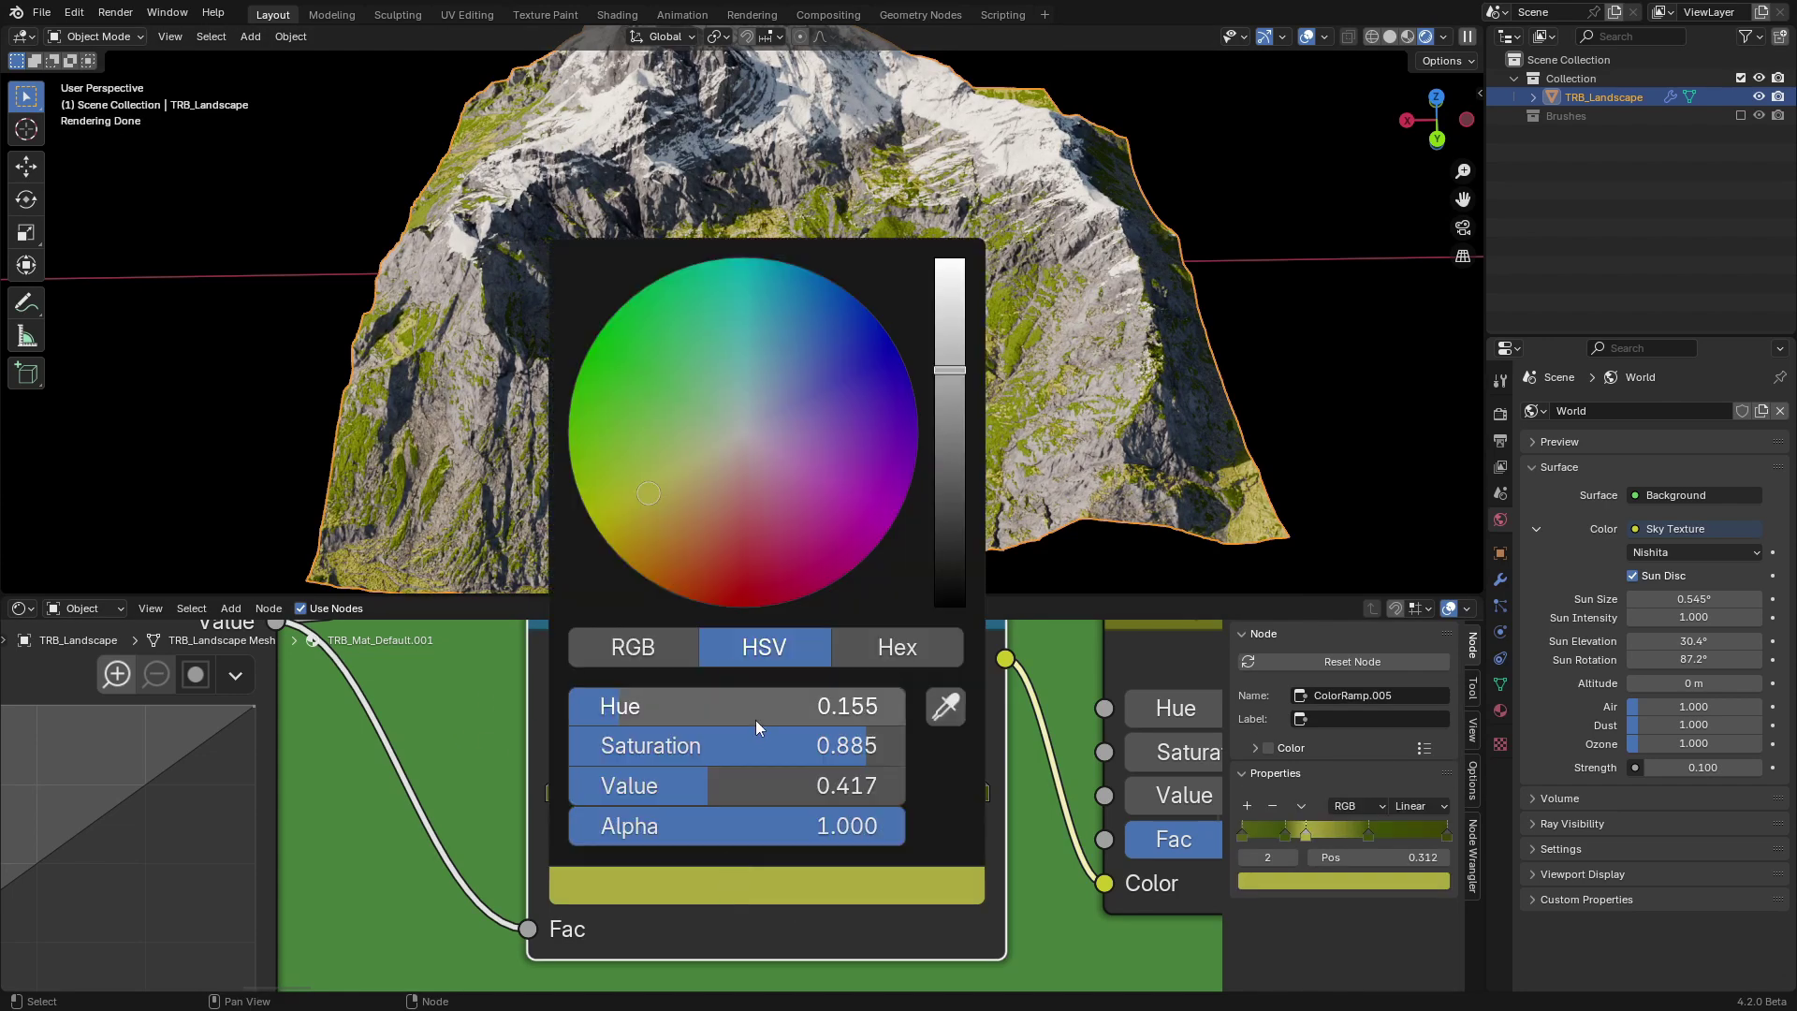
{"action": "left_click_drag", "start_coordinate": [805, 741], "coordinate": [763, 741]}
{"action": "mouse_move", "coordinate": [942, 411]}
{"action": "middle_mouse_down"}
{"action": "mouse_move", "coordinate": [982, 422]}
{"action": "mouse_move", "coordinate": [843, 533]}
{"action": "middle_mouse_up"}
{"action": "scroll", "coordinate": [928, 405], "scroll_direction": "up", "scroll_amount": 5}
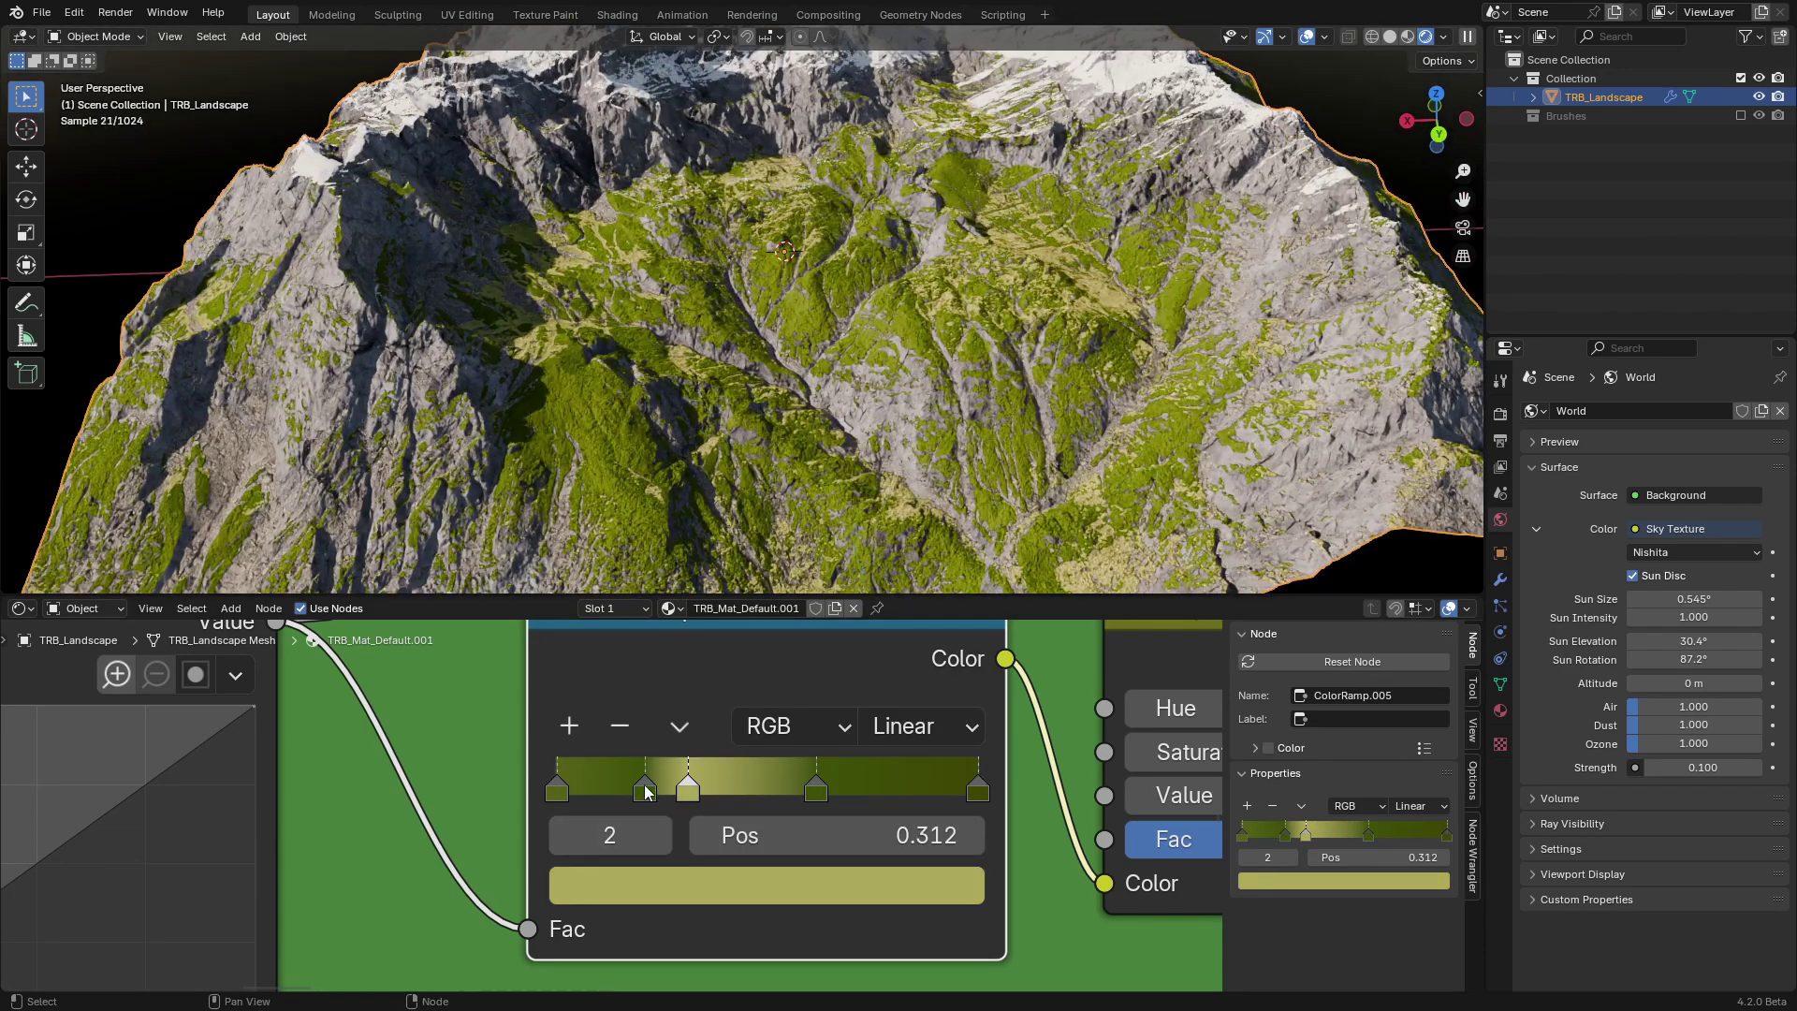
{"action": "mouse_move", "coordinate": [646, 795]}
{"action": "left_mouse_down"}
{"action": "mouse_move", "coordinate": [566, 804]}
{"action": "mouse_move", "coordinate": [581, 802]}
{"action": "left_mouse_up"}
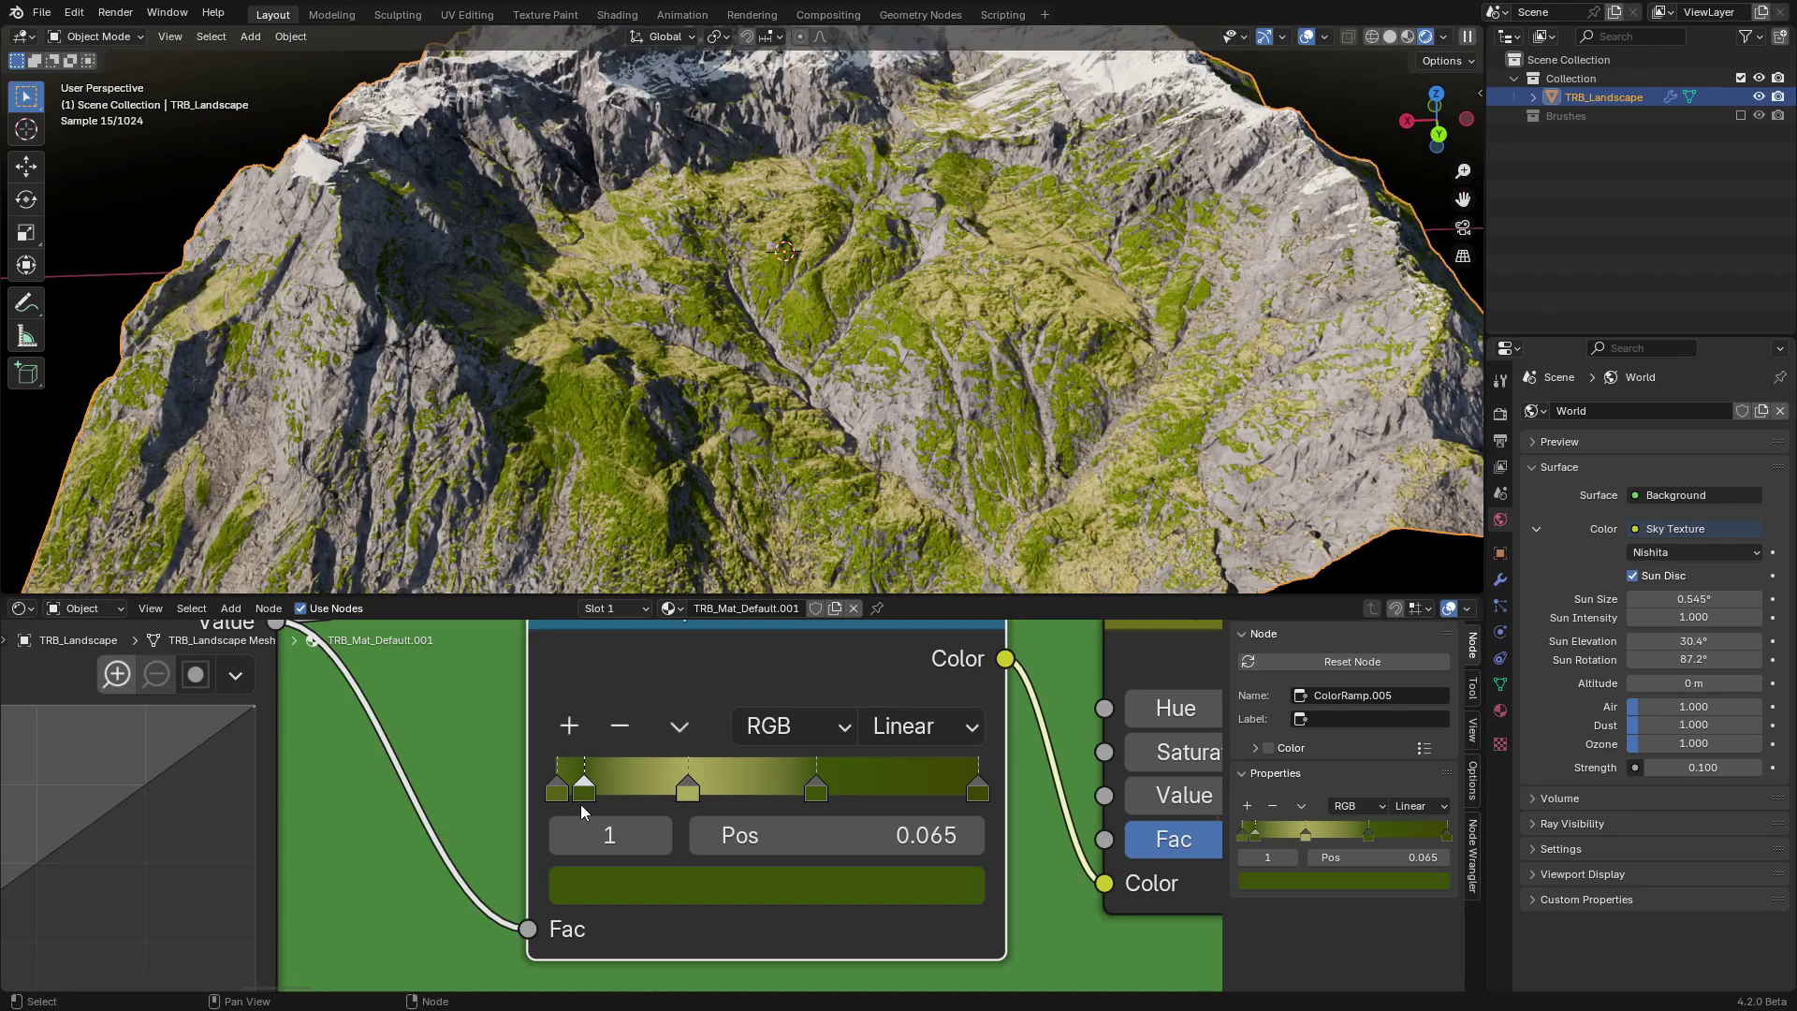
{"action": "key", "text": "g"}
Set the grass Hue/Saturation/Value node to hue 0.470 and saturation 0.900.
{"action": "left_click", "coordinate": [575, 810]}
{"action": "middle_click_drag", "start_coordinate": [1194, 765], "coordinate": [674, 727]}
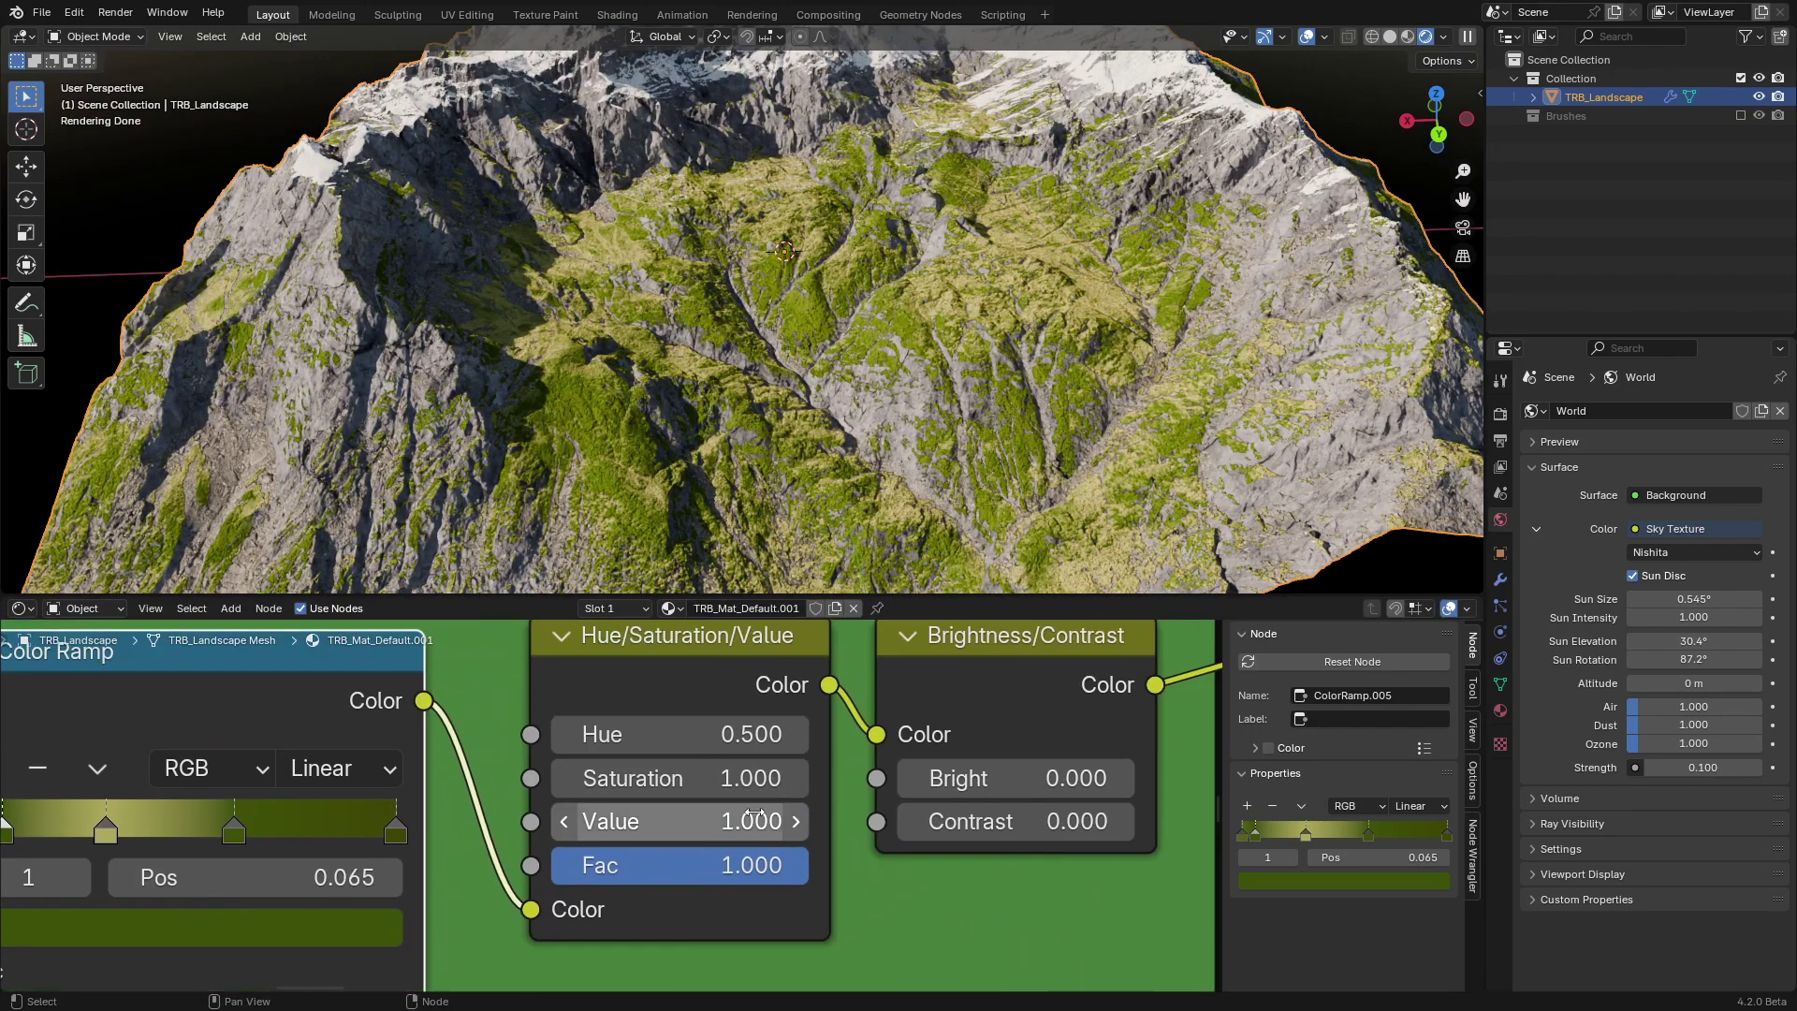
{"action": "left_click", "coordinate": [758, 741]}
{"action": "type", "text": ".47"}
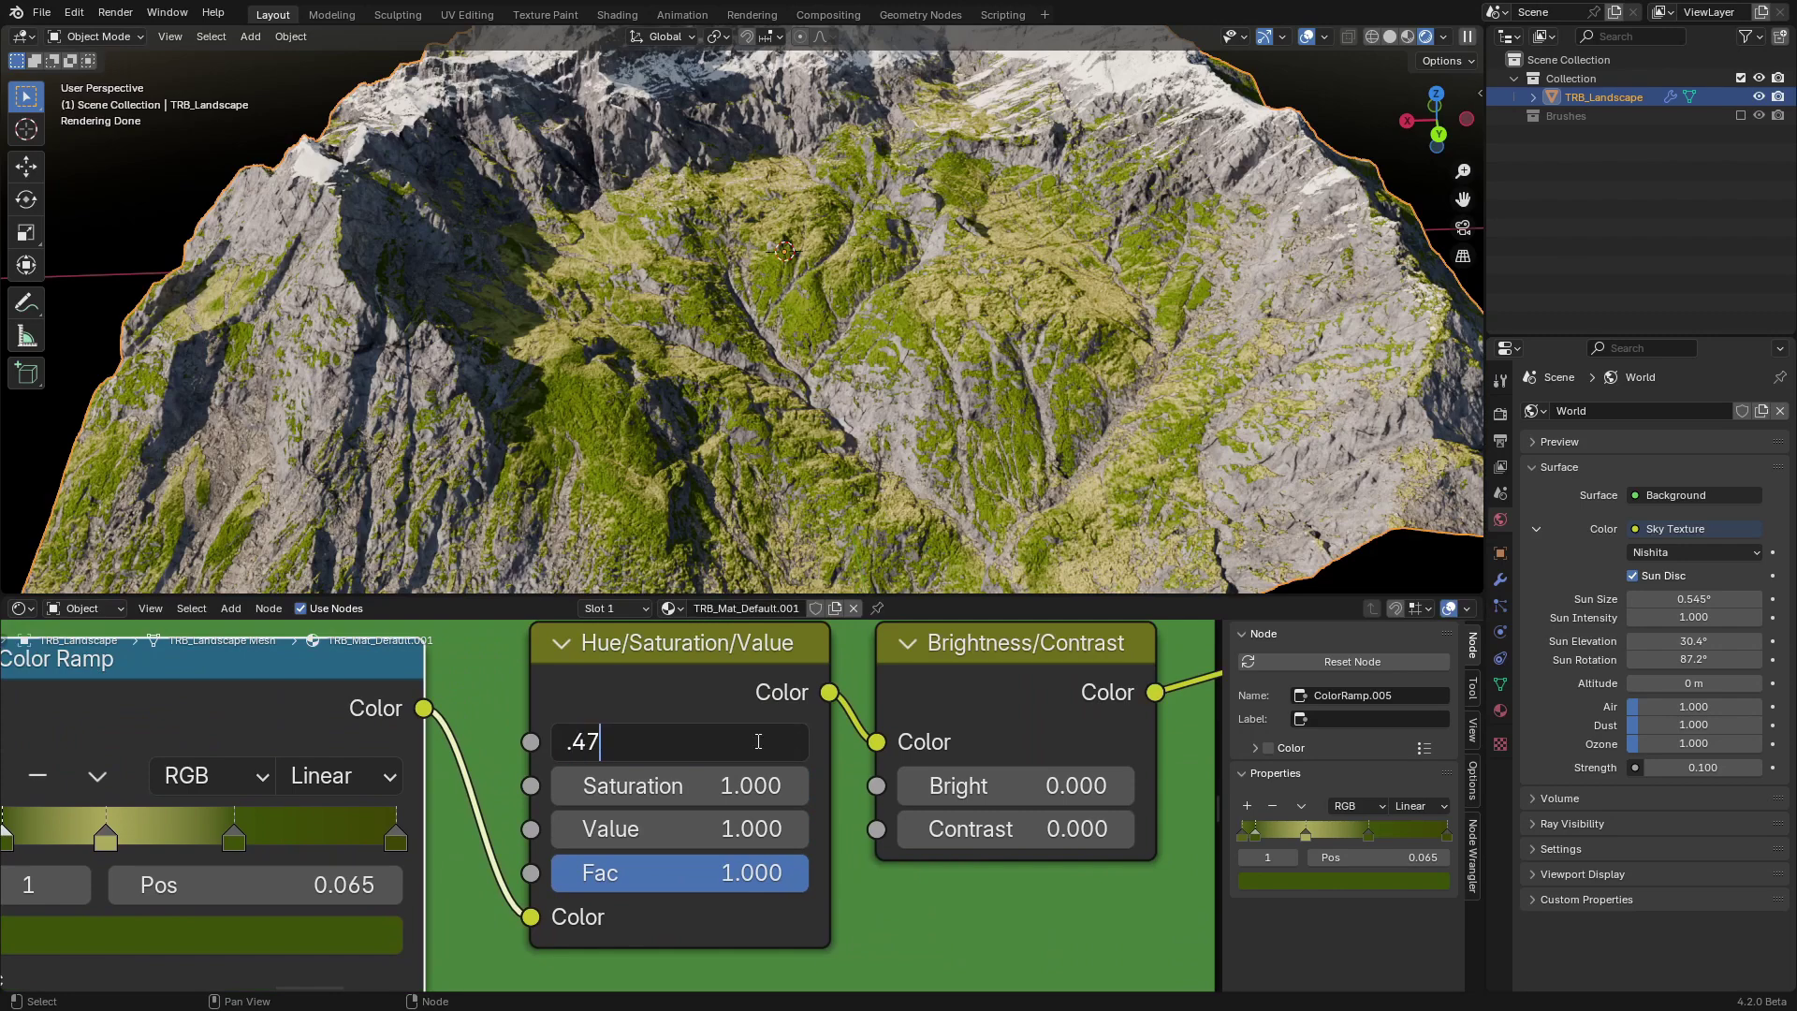
{"action": "type", "text": "0.470"}
{"action": "key", "text": "Return"}
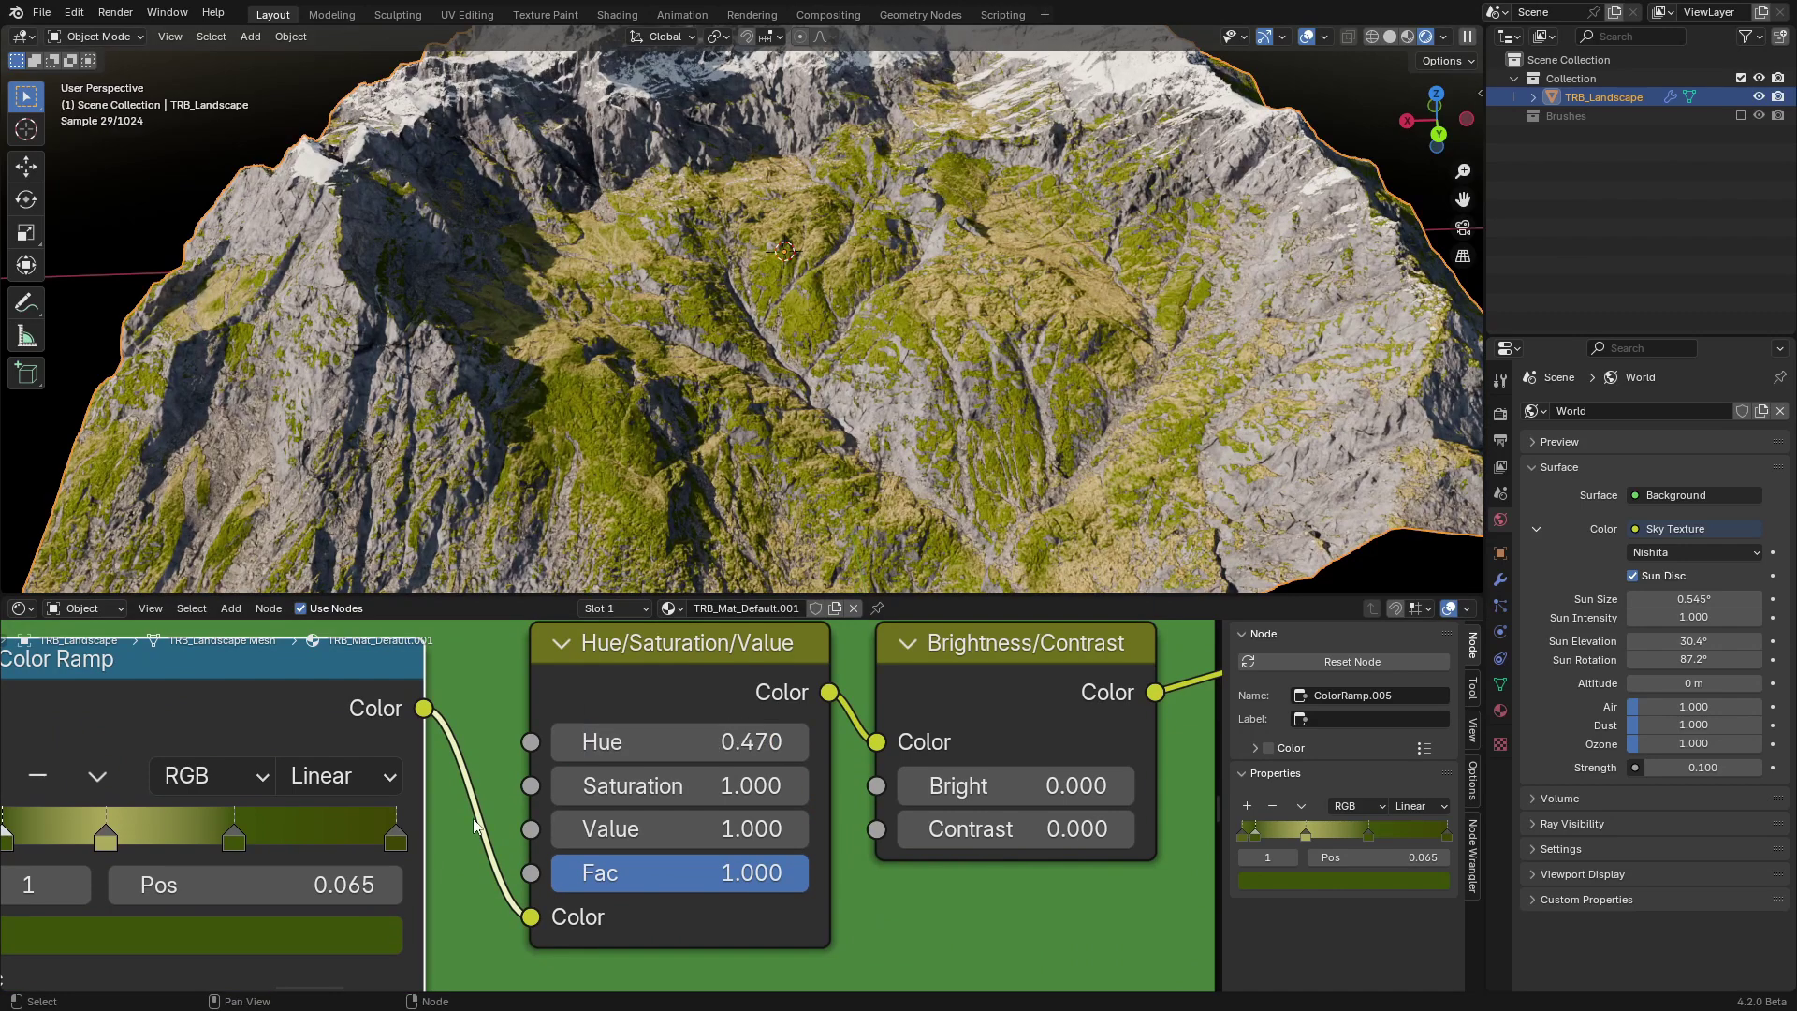
{"action": "middle_click_drag", "start_coordinate": [227, 876], "coordinate": [395, 811]}
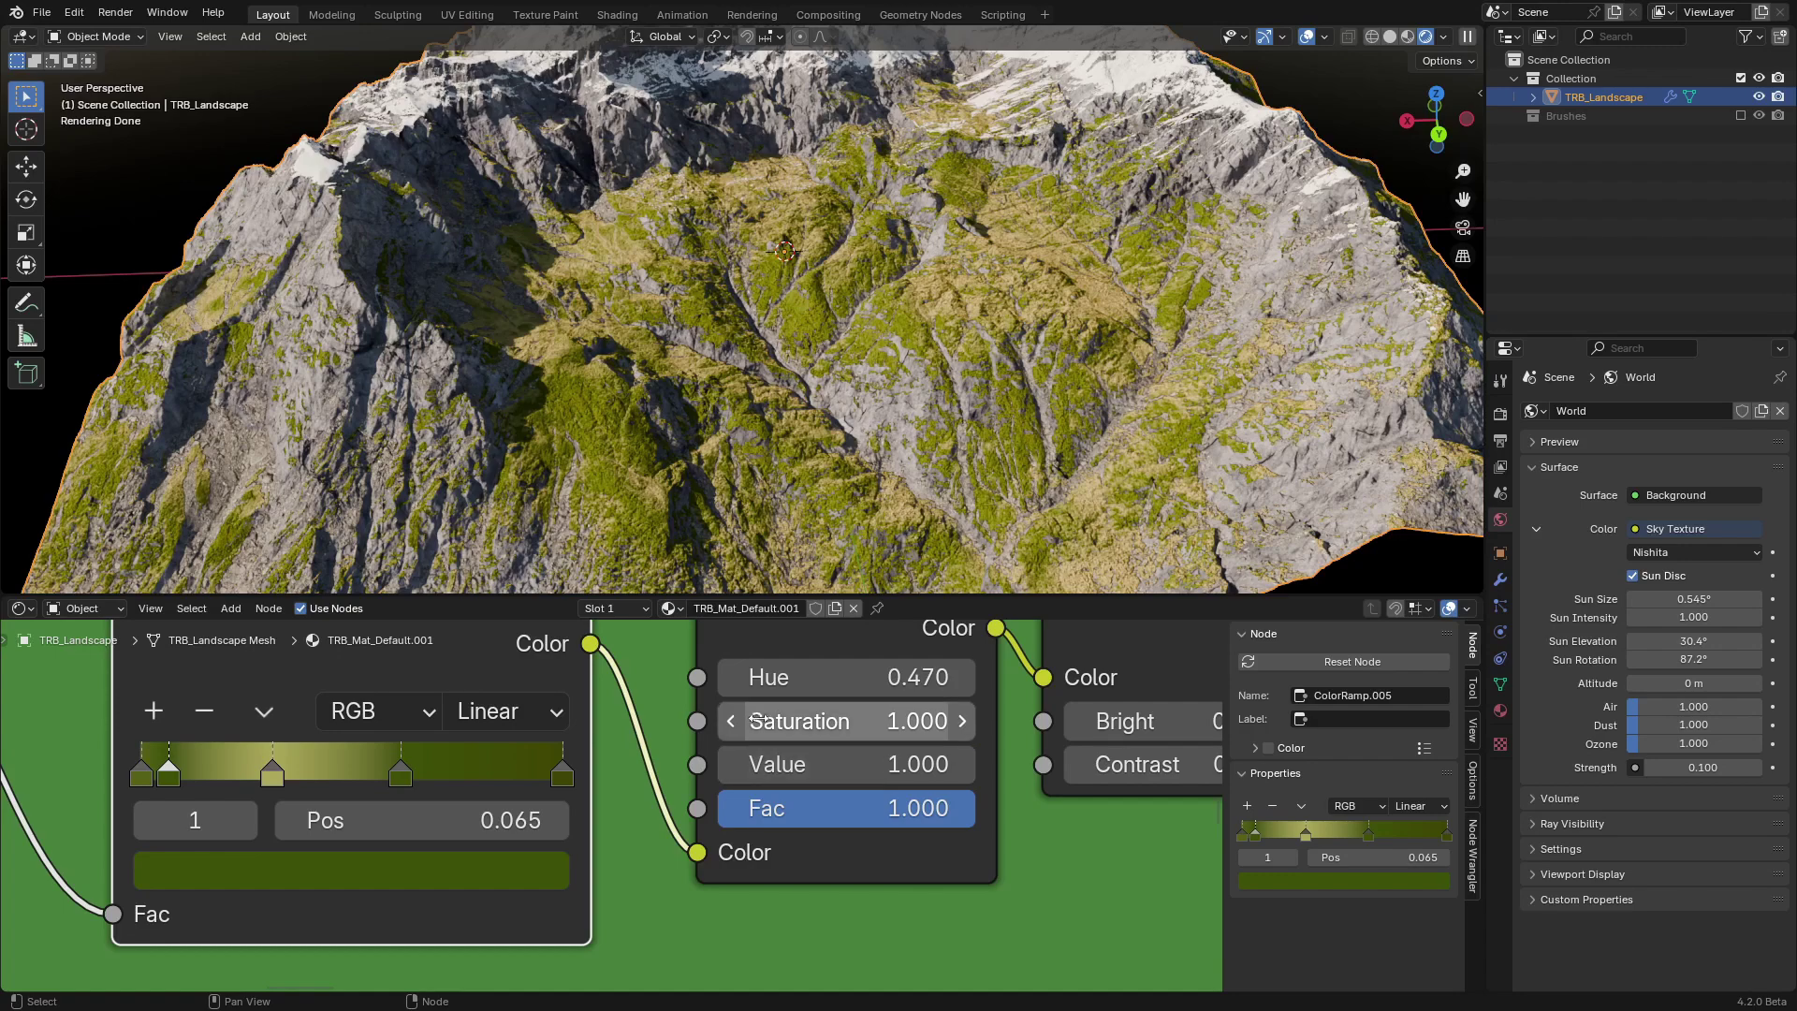
{"action": "scroll", "coordinate": [740, 723], "scroll_direction": "down", "scroll_amount": 2}
{"action": "scroll", "coordinate": [746, 349], "scroll_direction": "down", "scroll_amount": 3}
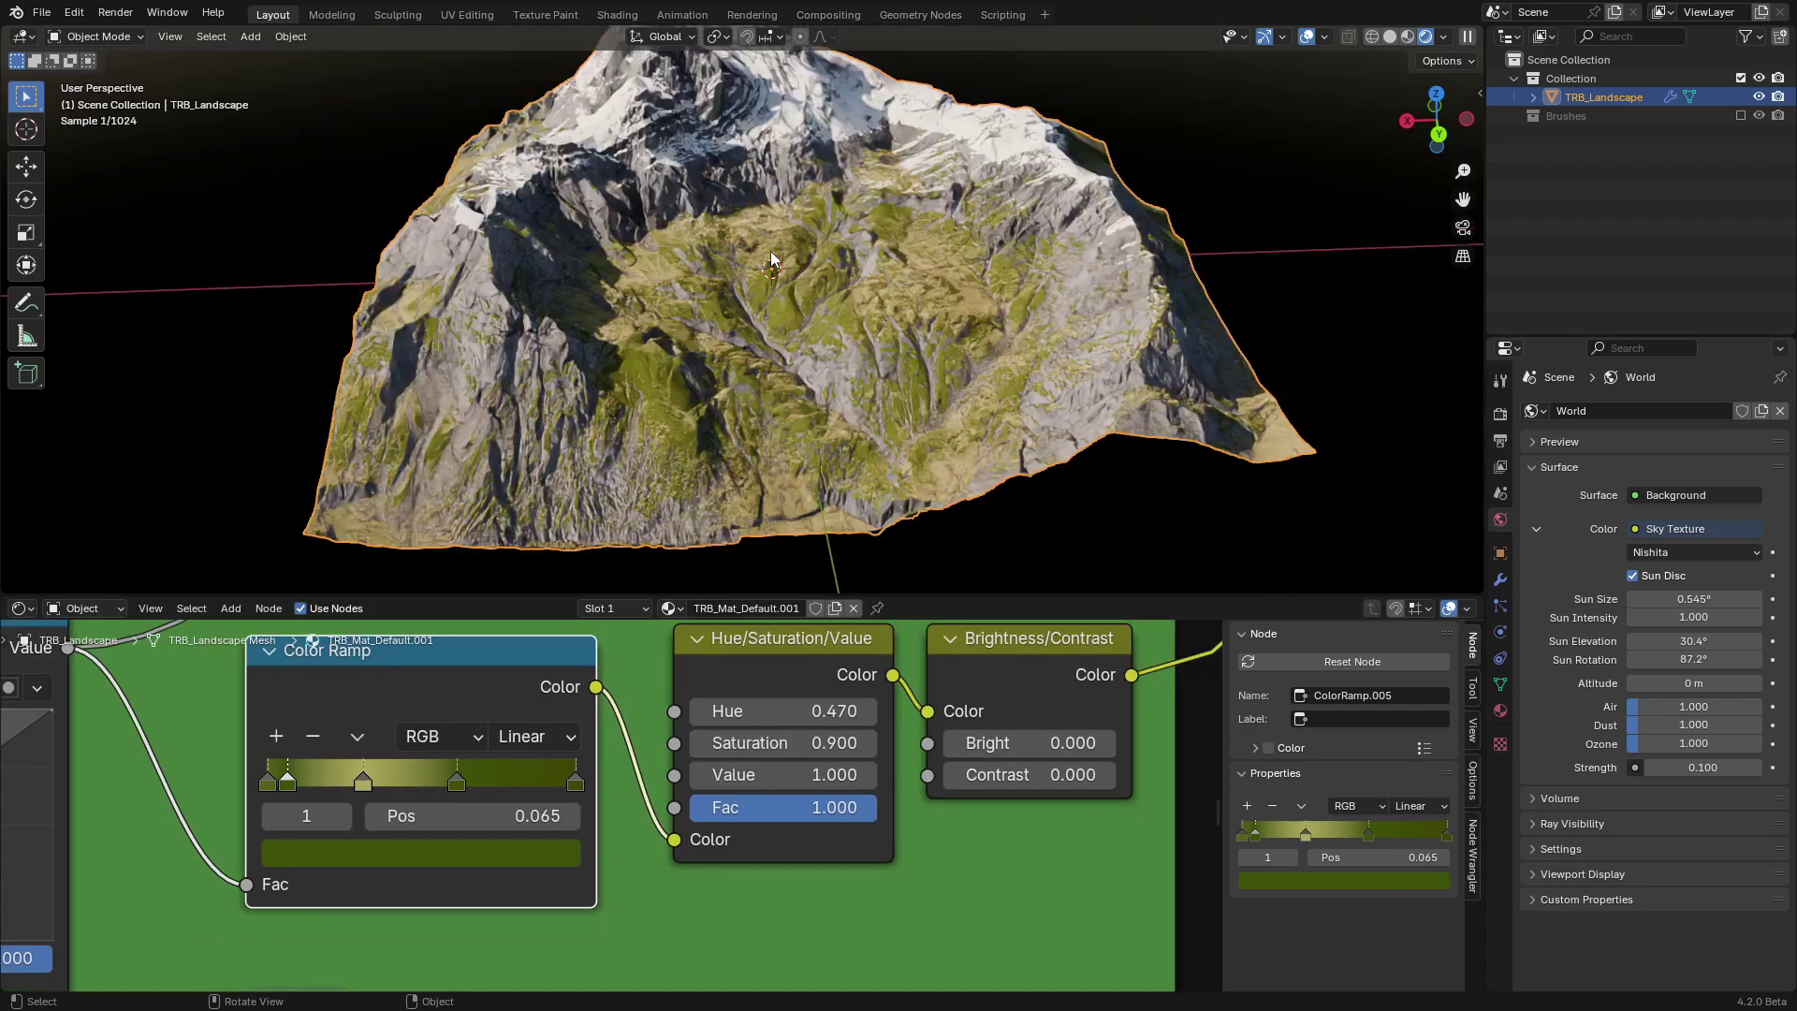
{"action": "scroll", "coordinate": [746, 349], "scroll_direction": "up", "scroll_amount": 4}
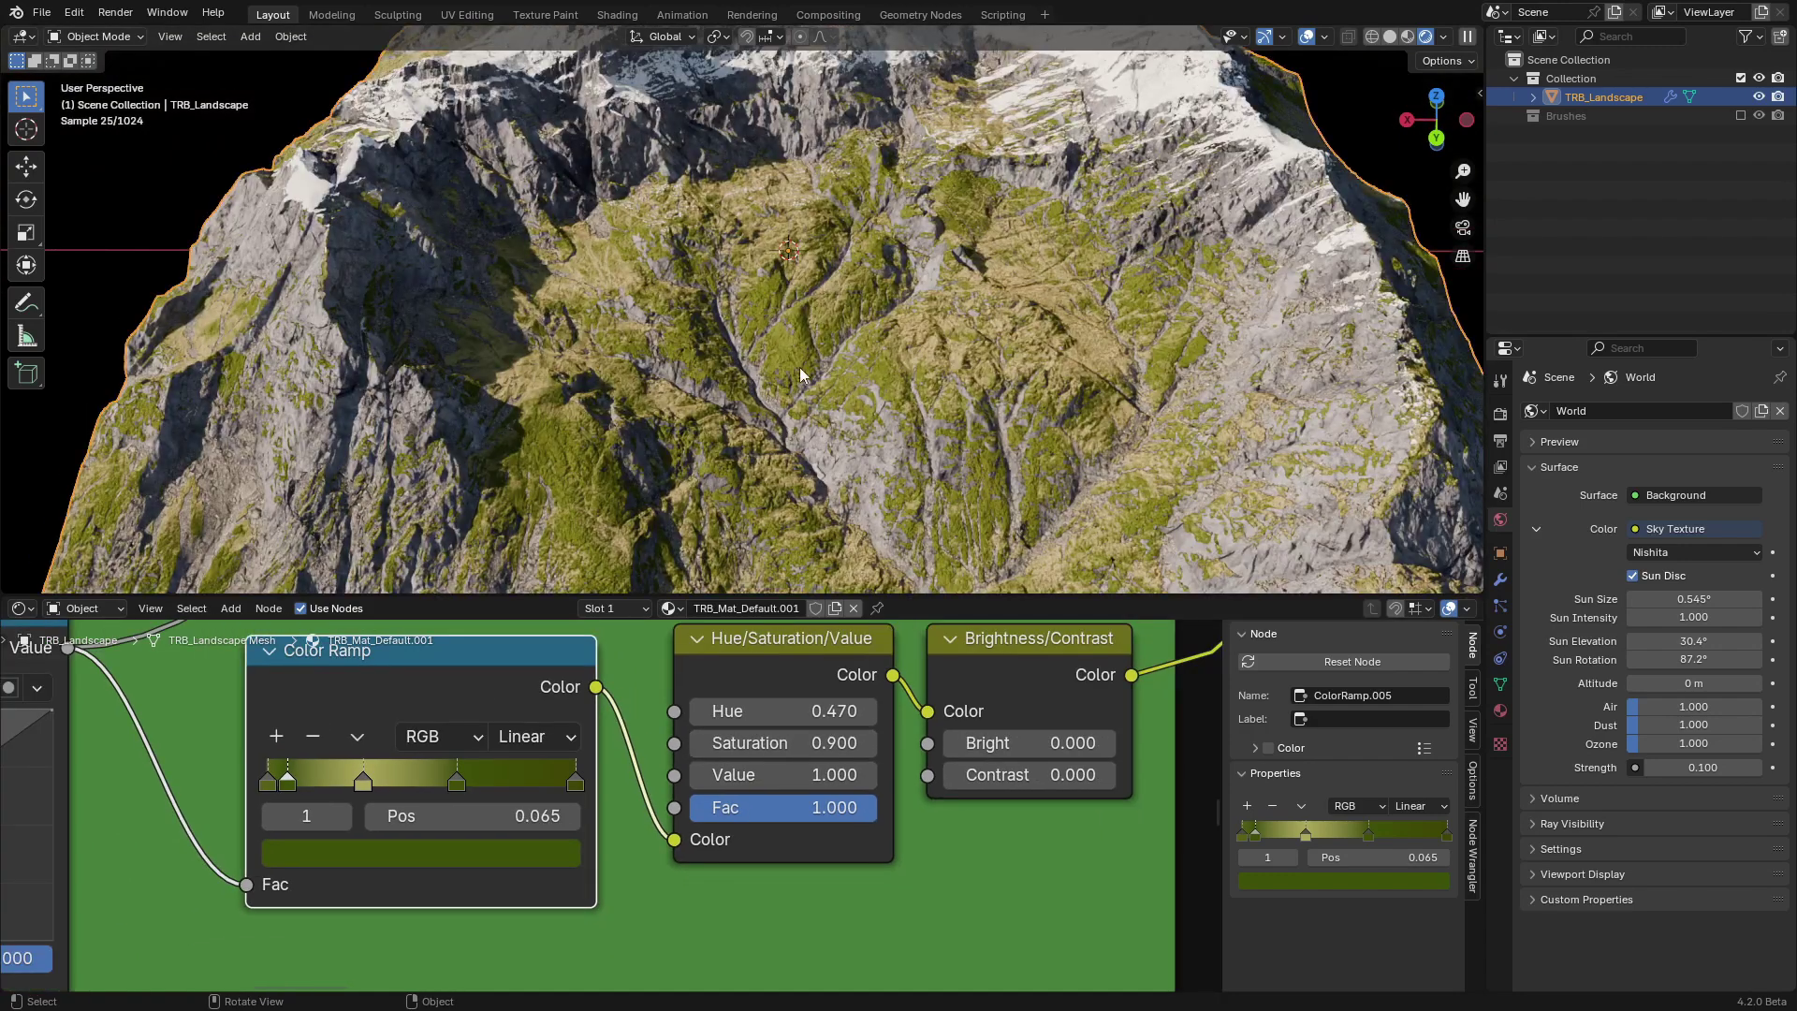
{"action": "scroll", "coordinate": [800, 367], "scroll_direction": "down", "scroll_amount": 2}
{"action": "scroll", "coordinate": [702, 925], "scroll_direction": "down", "scroll_amount": 2}
Raise the brown frame's Hue/Saturation/Value saturation to 2.000, then pan to the ROCK frame.
{"action": "middle_click_drag", "start_coordinate": [702, 926], "coordinate": [722, 819]}
{"action": "scroll", "coordinate": [754, 802], "scroll_direction": "up", "scroll_amount": 4}
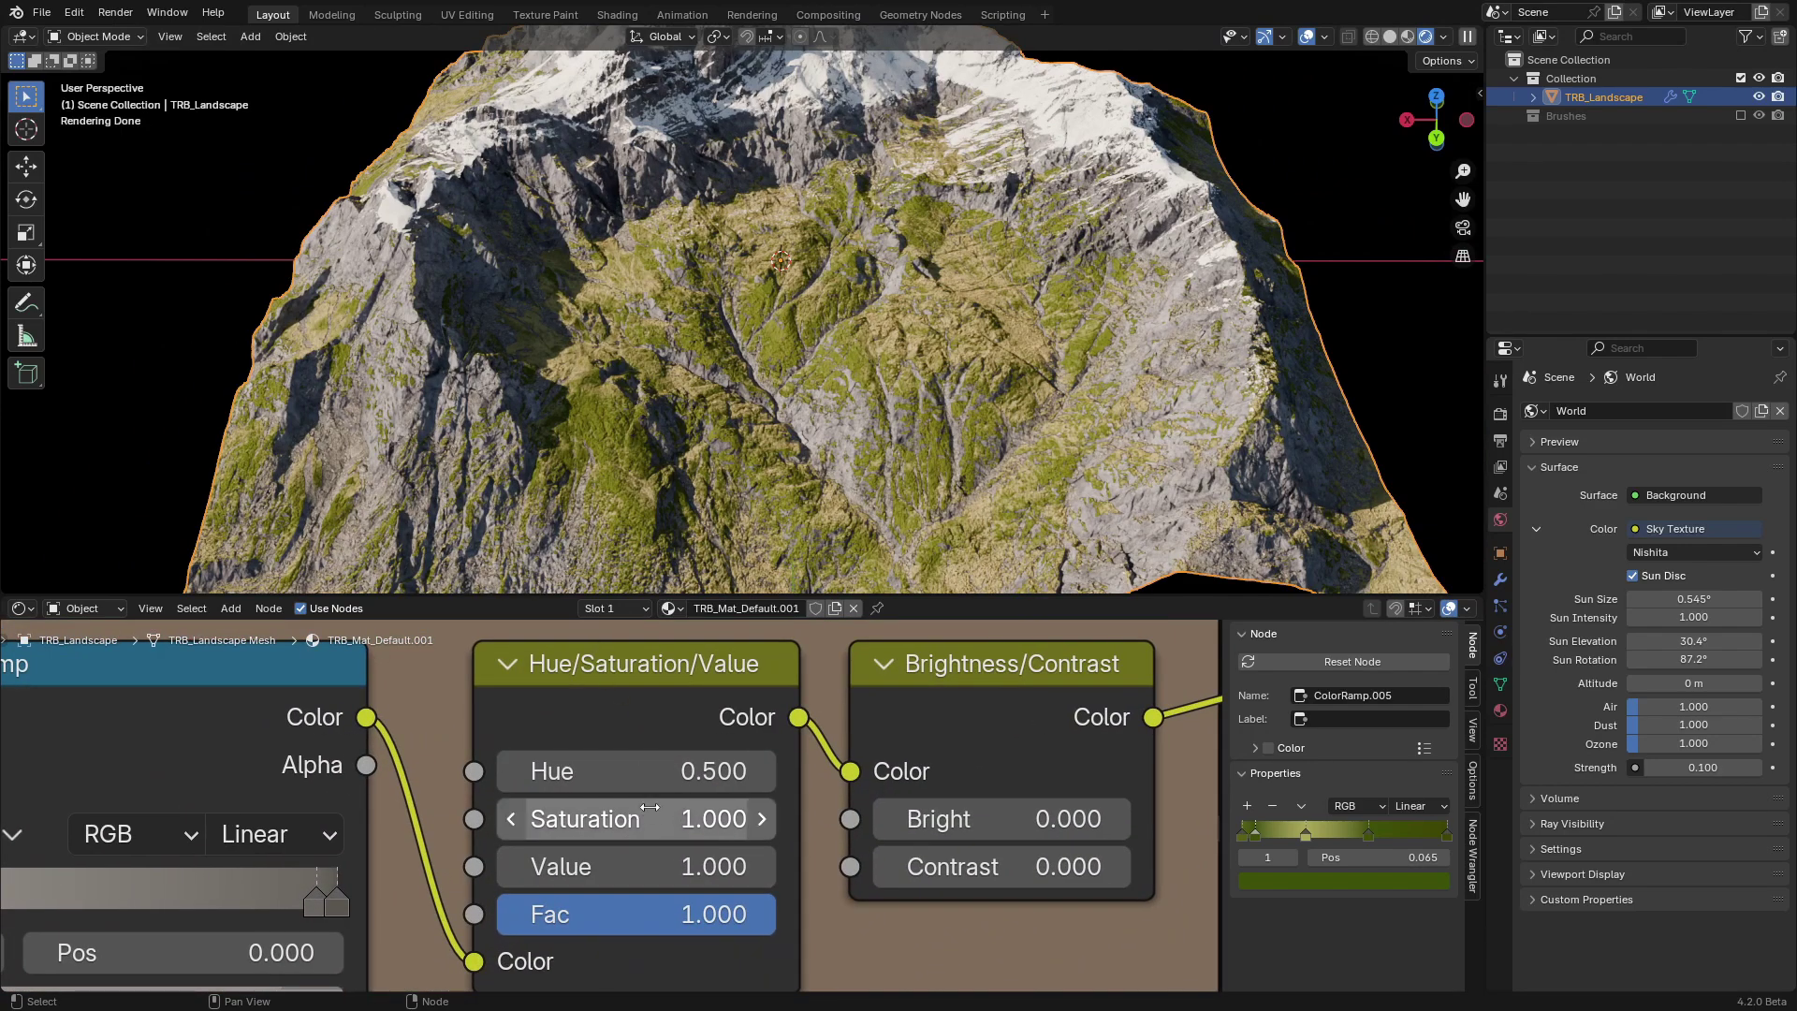
{"action": "scroll", "coordinate": [623, 817], "scroll_direction": "down", "scroll_amount": 2}
{"action": "scroll", "coordinate": [622, 818], "scroll_direction": "down", "scroll_amount": 1}
{"action": "scroll", "coordinate": [622, 818], "scroll_direction": "up", "scroll_amount": 3}
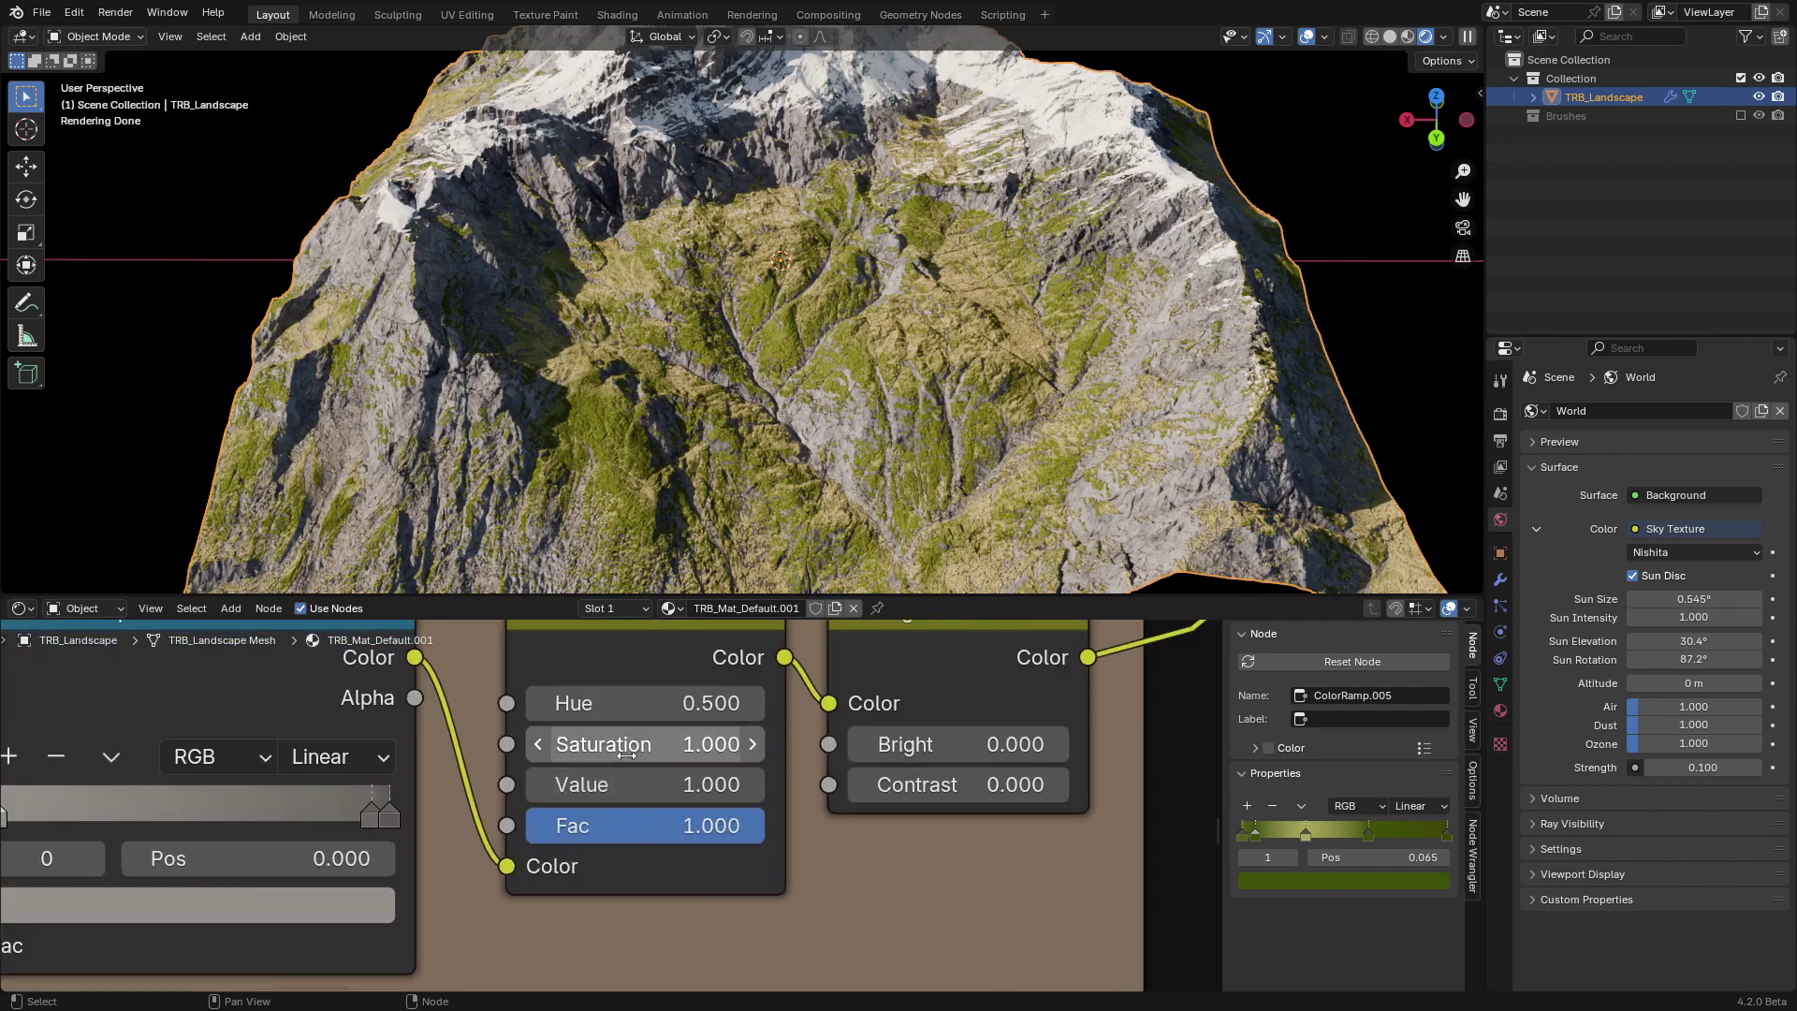
{"action": "mouse_move", "coordinate": [638, 745]}
{"action": "left_mouse_down"}
{"action": "mouse_move", "coordinate": [675, 745]}
{"action": "mouse_move", "coordinate": [618, 703]}
{"action": "mouse_move", "coordinate": [548, 702]}
{"action": "left_mouse_up"}
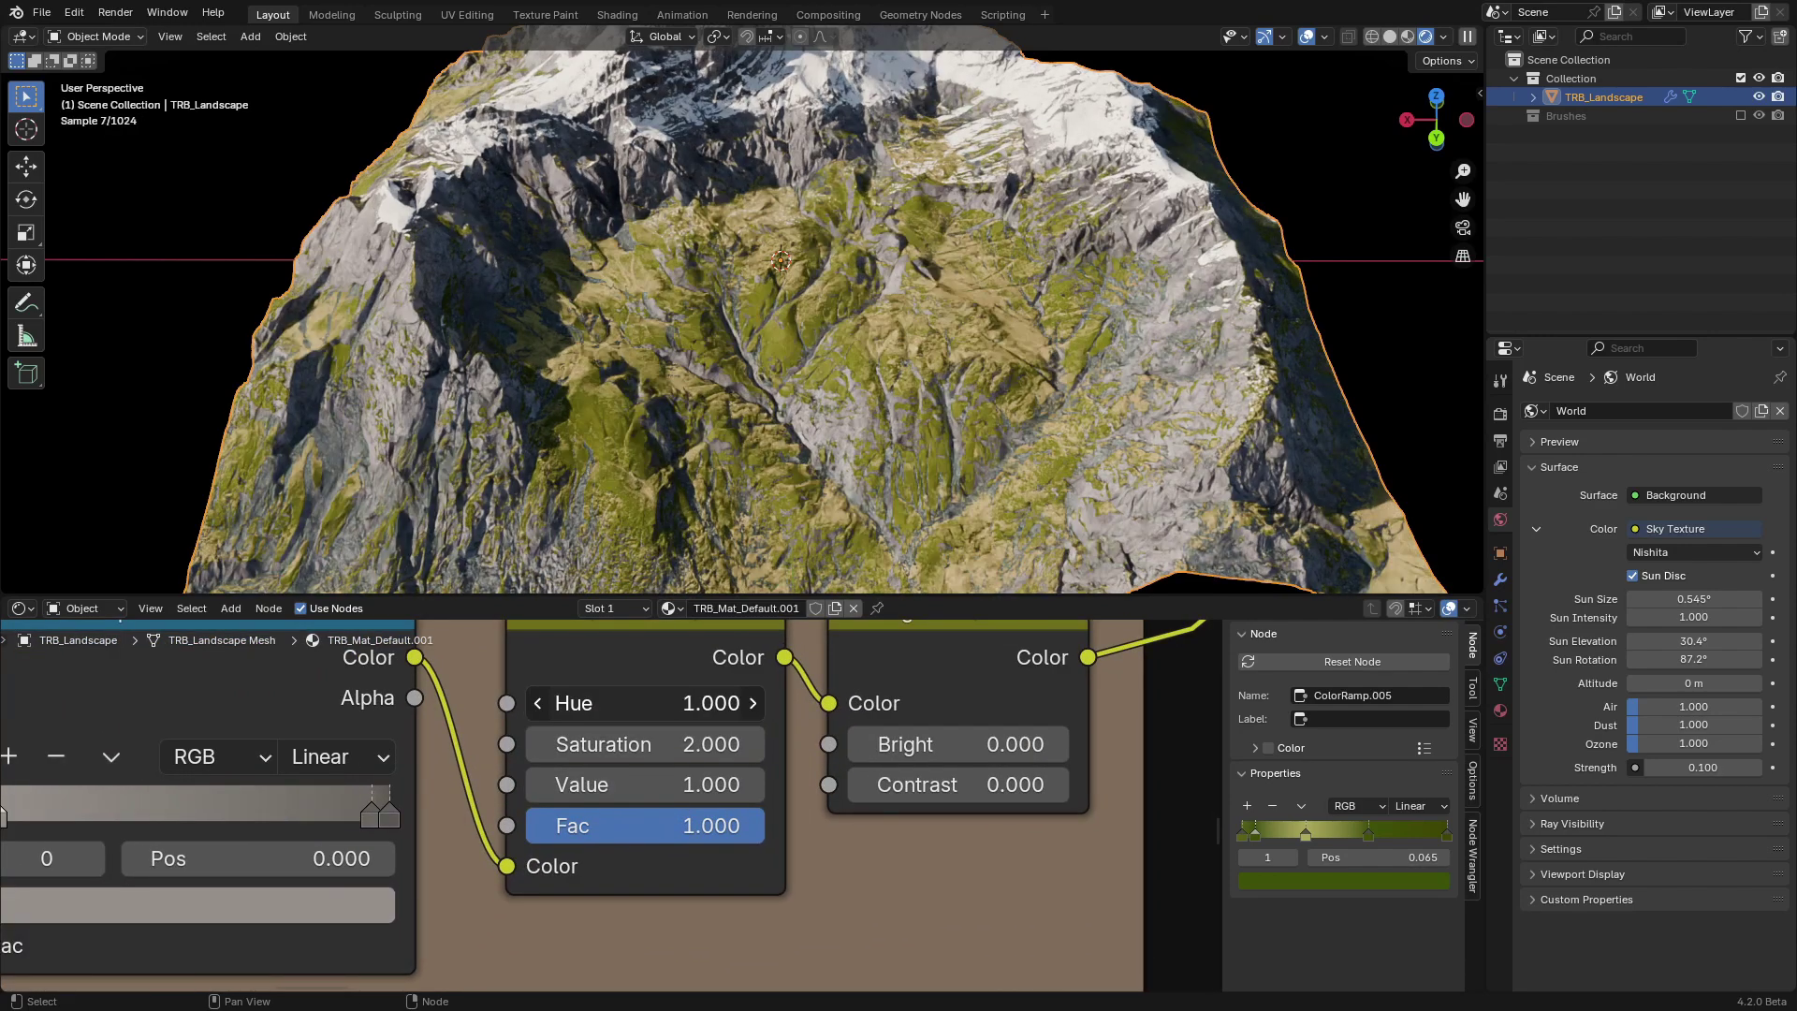
{"action": "middle_click_drag", "start_coordinate": [555, 502], "coordinate": [731, 342]}
{"action": "scroll", "coordinate": [558, 309], "scroll_direction": "up", "scroll_amount": 2}
{"action": "scroll", "coordinate": [821, 299], "scroll_direction": "up", "scroll_amount": 2}
{"action": "scroll", "coordinate": [822, 299], "scroll_direction": "down", "scroll_amount": 3}
{"action": "mouse_move", "coordinate": [607, 404]}
{"action": "middle_mouse_down"}
{"action": "mouse_move", "coordinate": [729, 337]}
{"action": "mouse_move", "coordinate": [749, 527]}
{"action": "middle_mouse_up"}
{"action": "scroll", "coordinate": [745, 358], "scroll_direction": "down", "scroll_amount": 2}
{"action": "scroll", "coordinate": [735, 839], "scroll_direction": "down", "scroll_amount": 2}
{"action": "scroll", "coordinate": [735, 838], "scroll_direction": "down", "scroll_amount": 2}
{"action": "middle_click_drag", "start_coordinate": [734, 838], "coordinate": [828, 753]}
{"action": "scroll", "coordinate": [828, 754], "scroll_direction": "down", "scroll_amount": 1}
Give the ROCK Hue/Saturation/Value node hue 0.400, saturation 2.000 and value 1.200.
{"action": "mouse_move", "coordinate": [839, 271]}
{"action": "middle_mouse_down"}
{"action": "mouse_move", "coordinate": [766, 436]}
{"action": "mouse_move", "coordinate": [456, 488]}
{"action": "middle_mouse_up"}
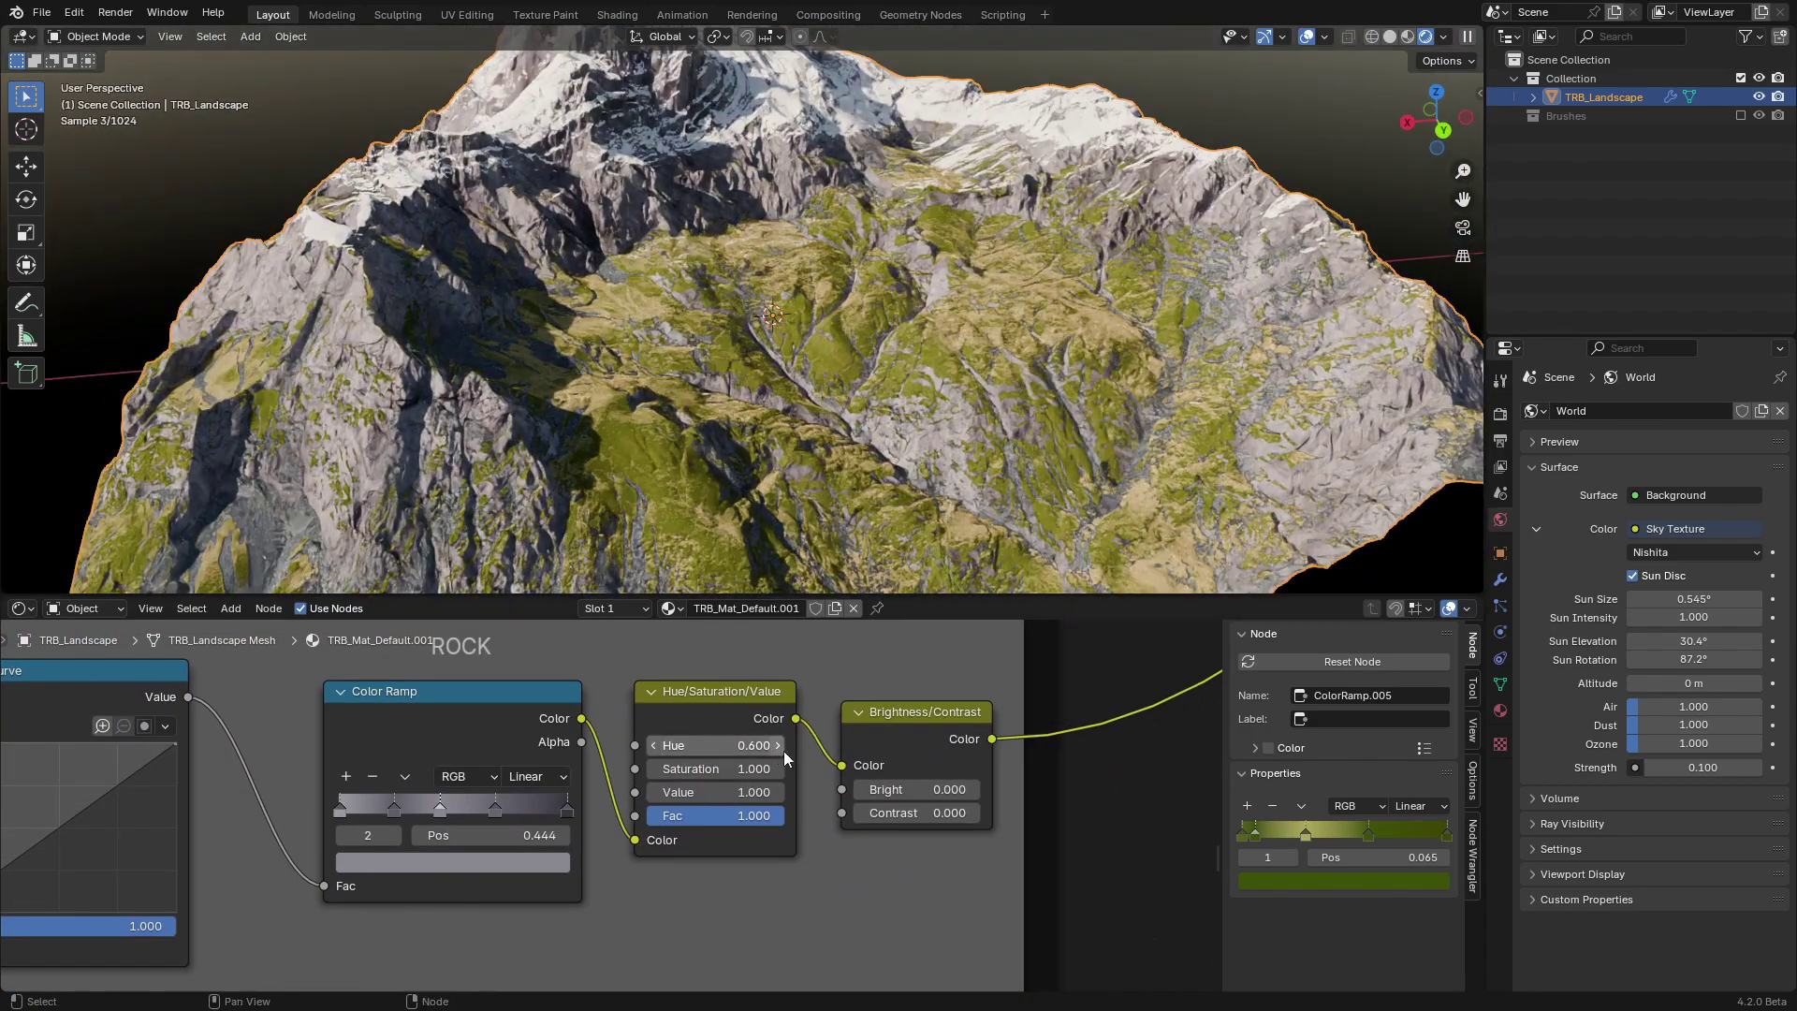
{"action": "left_click_drag", "start_coordinate": [712, 746], "coordinate": [767, 746]}
{"action": "left_click", "coordinate": [659, 746]}
{"action": "left_click", "coordinate": [653, 747]}
{"action": "left_click_drag", "start_coordinate": [688, 769], "coordinate": [787, 770]}
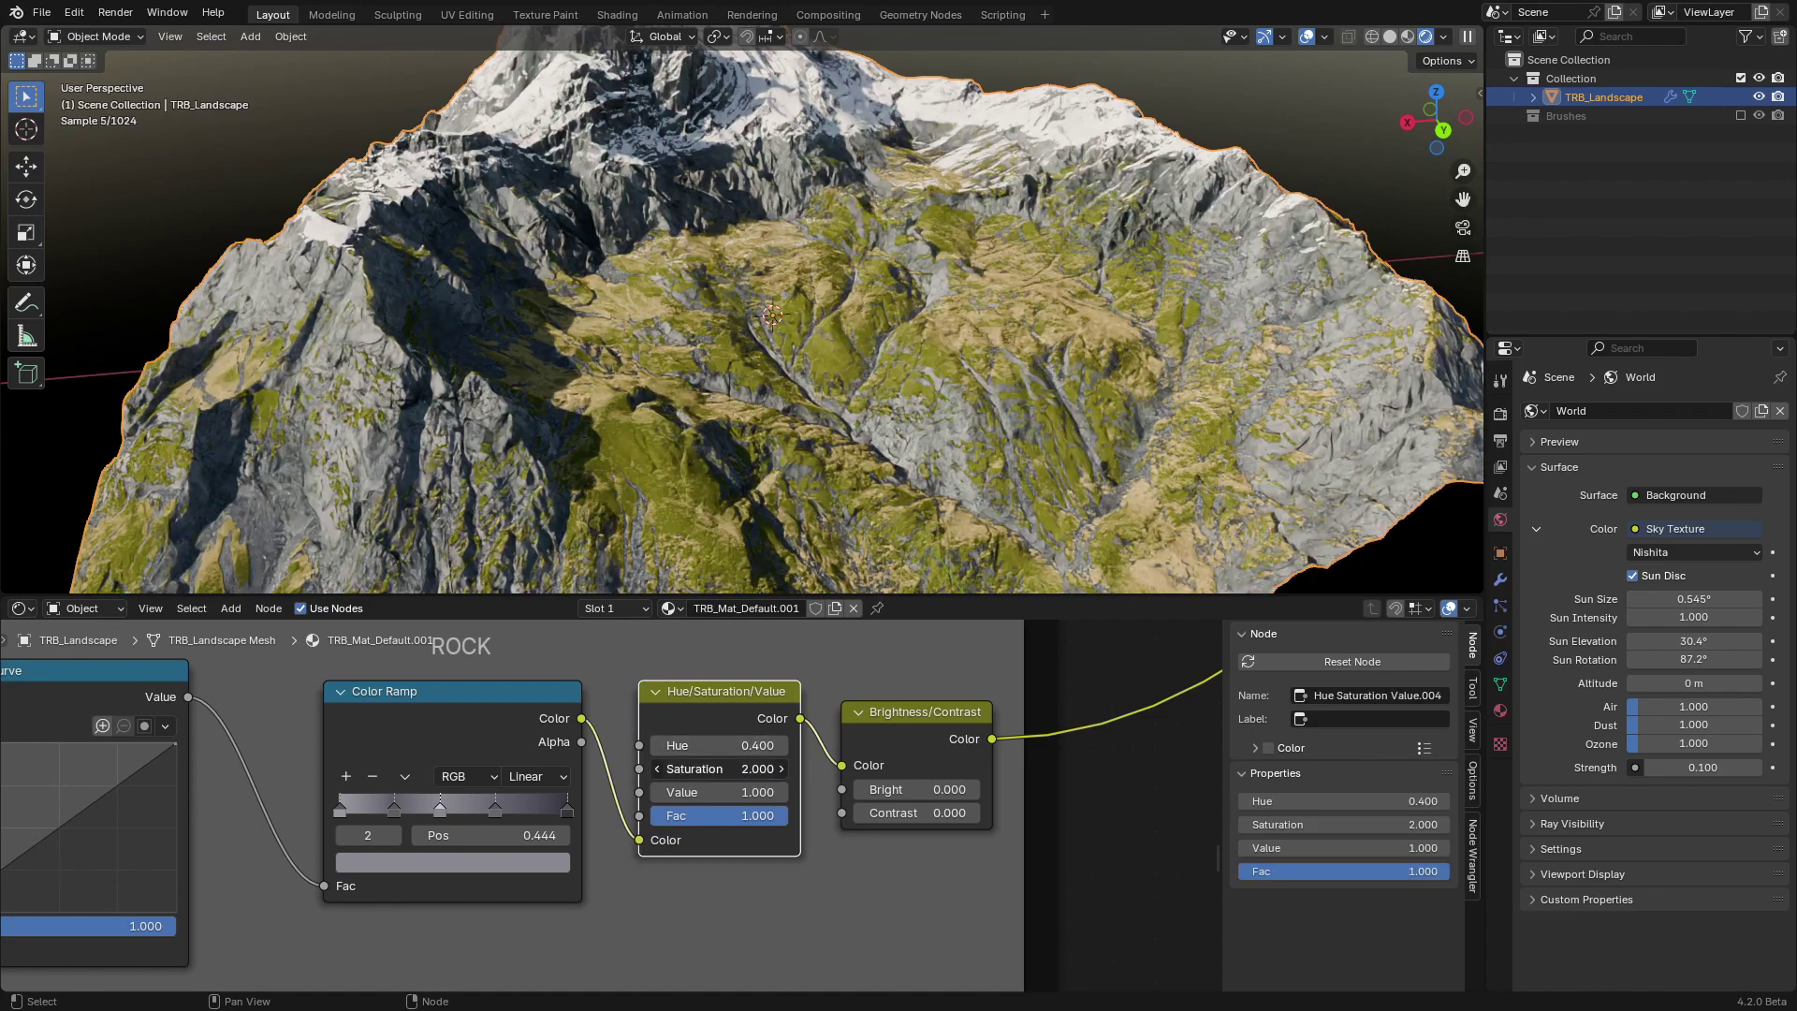
{"action": "mouse_move", "coordinate": [624, 442]}
{"action": "middle_mouse_down"}
{"action": "mouse_move", "coordinate": [693, 377]}
{"action": "mouse_move", "coordinate": [635, 368]}
{"action": "mouse_move", "coordinate": [571, 405]}
{"action": "mouse_move", "coordinate": [449, 418]}
{"action": "middle_mouse_up"}
{"action": "scroll", "coordinate": [687, 381], "scroll_direction": "up", "scroll_amount": 5}
{"action": "scroll", "coordinate": [611, 332], "scroll_direction": "down", "scroll_amount": 3}
{"action": "scroll", "coordinate": [723, 301], "scroll_direction": "down", "scroll_amount": 3}
{"action": "scroll", "coordinate": [721, 303], "scroll_direction": "down", "scroll_amount": 3}
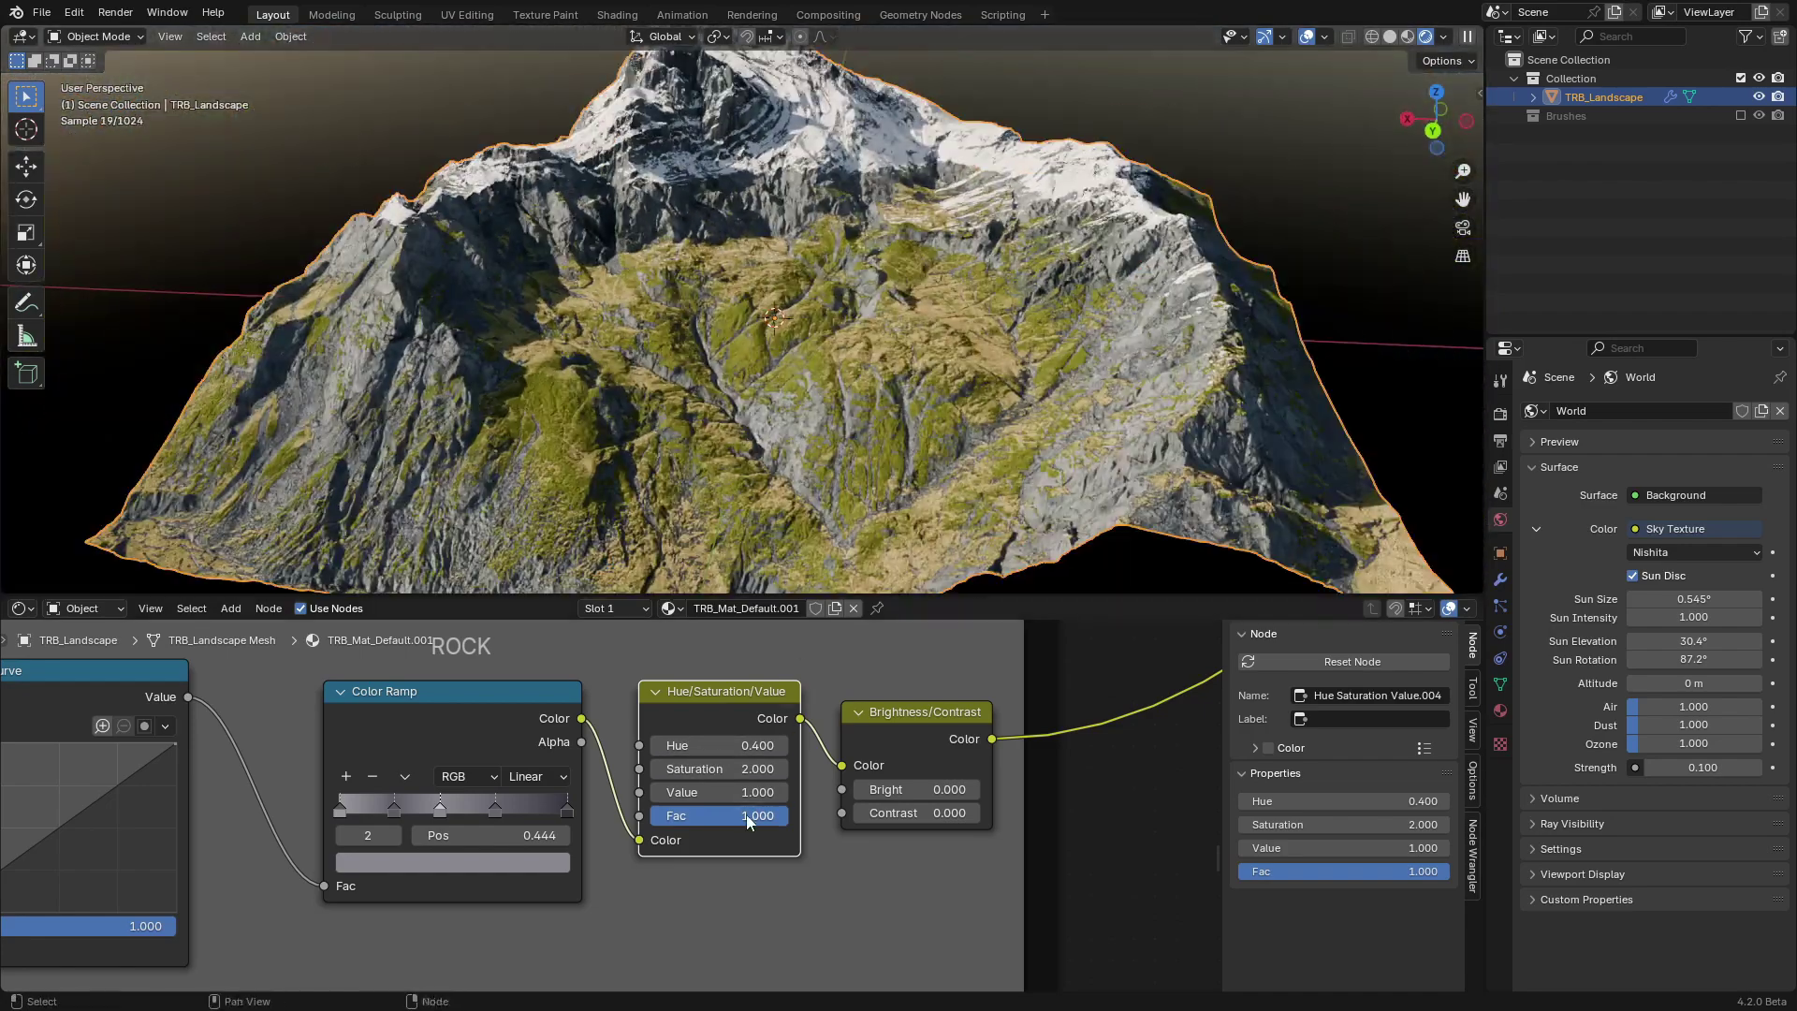
{"action": "left_click", "coordinate": [785, 793]}
{"action": "left_click", "coordinate": [785, 792]}
{"action": "middle_click_drag", "start_coordinate": [881, 372], "coordinate": [447, 351]}
{"action": "scroll", "coordinate": [447, 350], "scroll_direction": "up", "scroll_amount": 2}
{"action": "scroll", "coordinate": [495, 285], "scroll_direction": "up", "scroll_amount": 2}
{"action": "scroll", "coordinate": [539, 352], "scroll_direction": "up", "scroll_amount": 2}
{"action": "scroll", "coordinate": [690, 359], "scroll_direction": "up", "scroll_amount": 2}
{"action": "scroll", "coordinate": [736, 351], "scroll_direction": "down", "scroll_amount": 3}
{"action": "scroll", "coordinate": [770, 338], "scroll_direction": "down", "scroll_amount": 2}
{"action": "scroll", "coordinate": [765, 398], "scroll_direction": "down", "scroll_amount": 2}
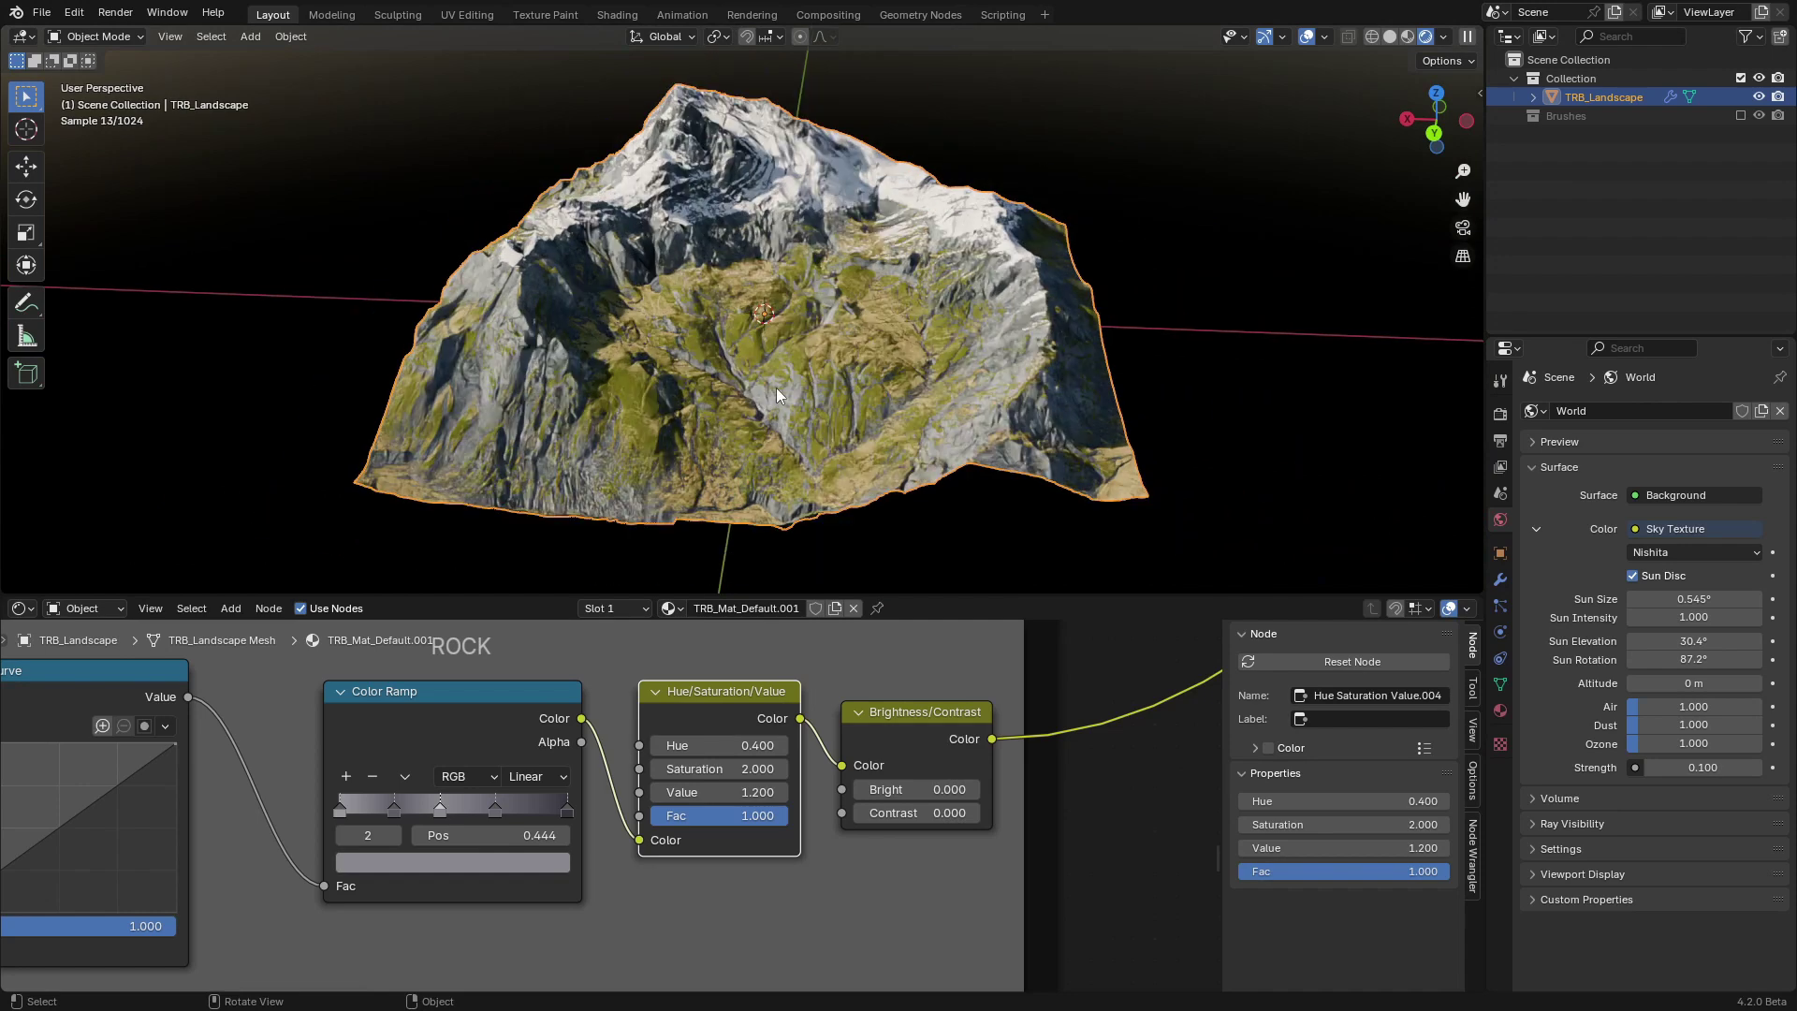
{"action": "scroll", "coordinate": [786, 384], "scroll_direction": "down", "scroll_amount": 1}
{"action": "scroll", "coordinate": [1006, 783], "scroll_direction": "down", "scroll_amount": 3}
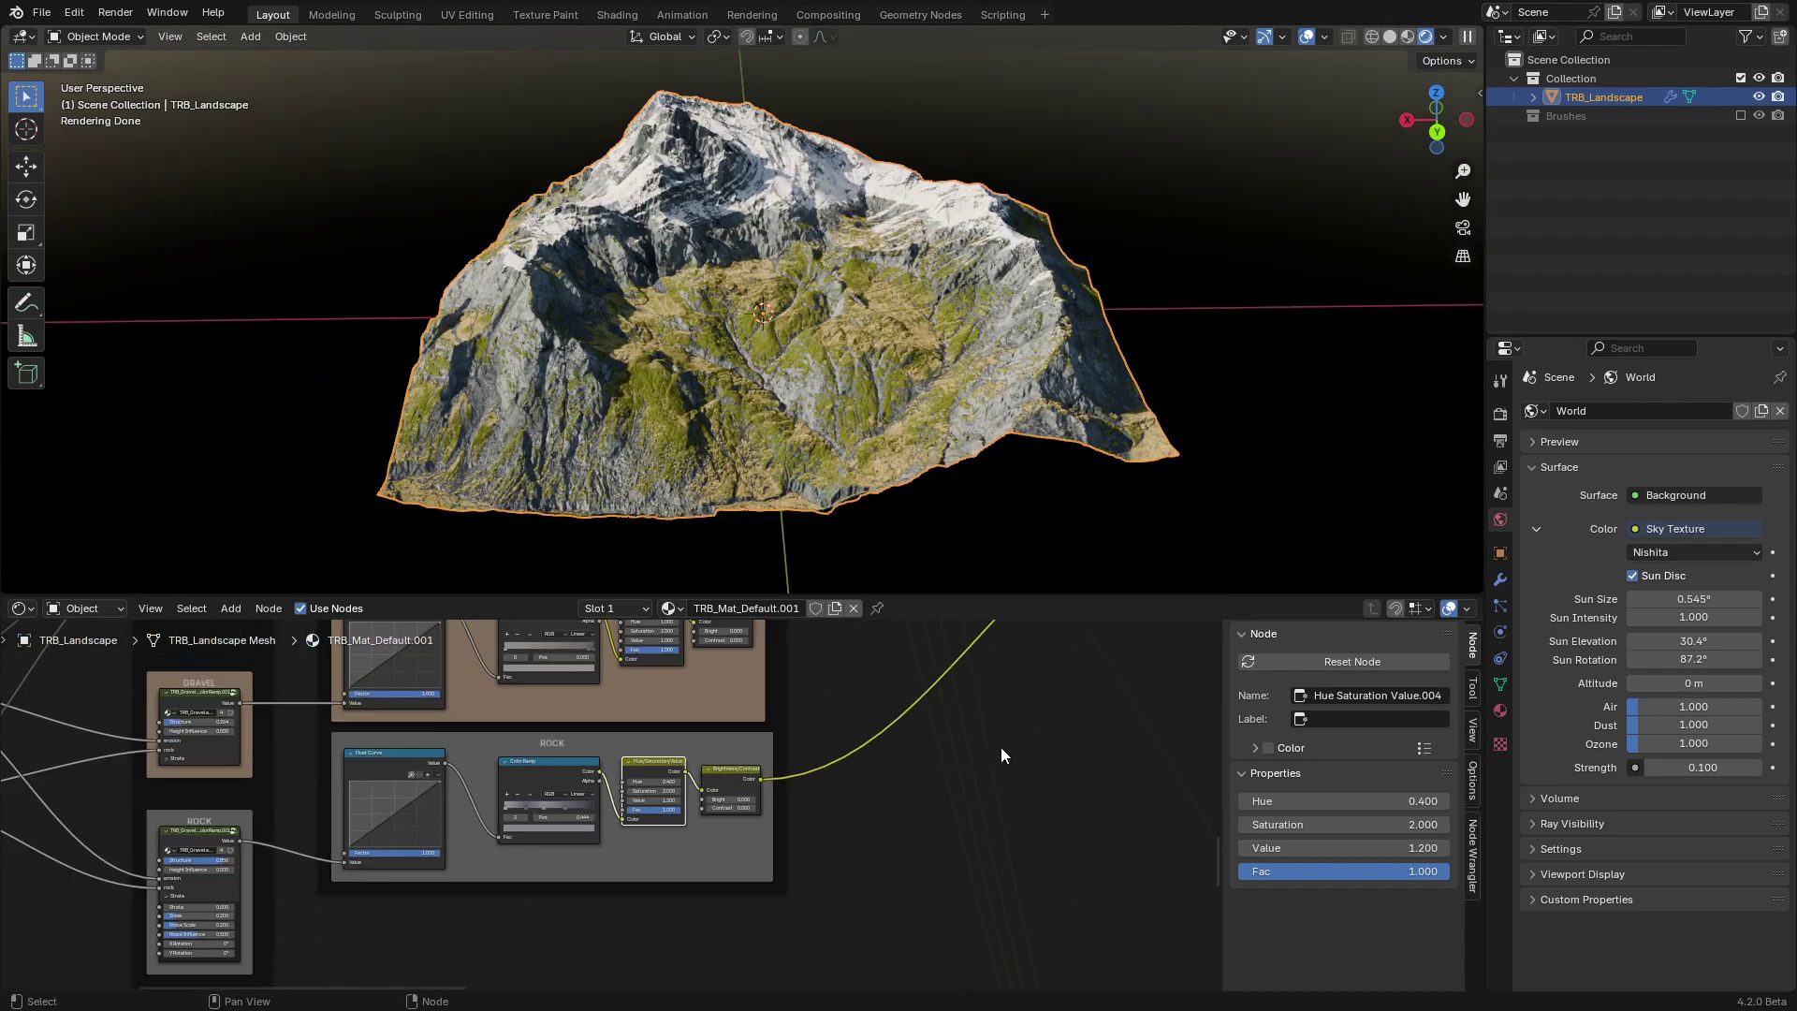
{"action": "scroll", "coordinate": [1002, 748], "scroll_direction": "down", "scroll_amount": 3}
{"action": "scroll", "coordinate": [1004, 750], "scroll_direction": "down", "scroll_amount": 1}
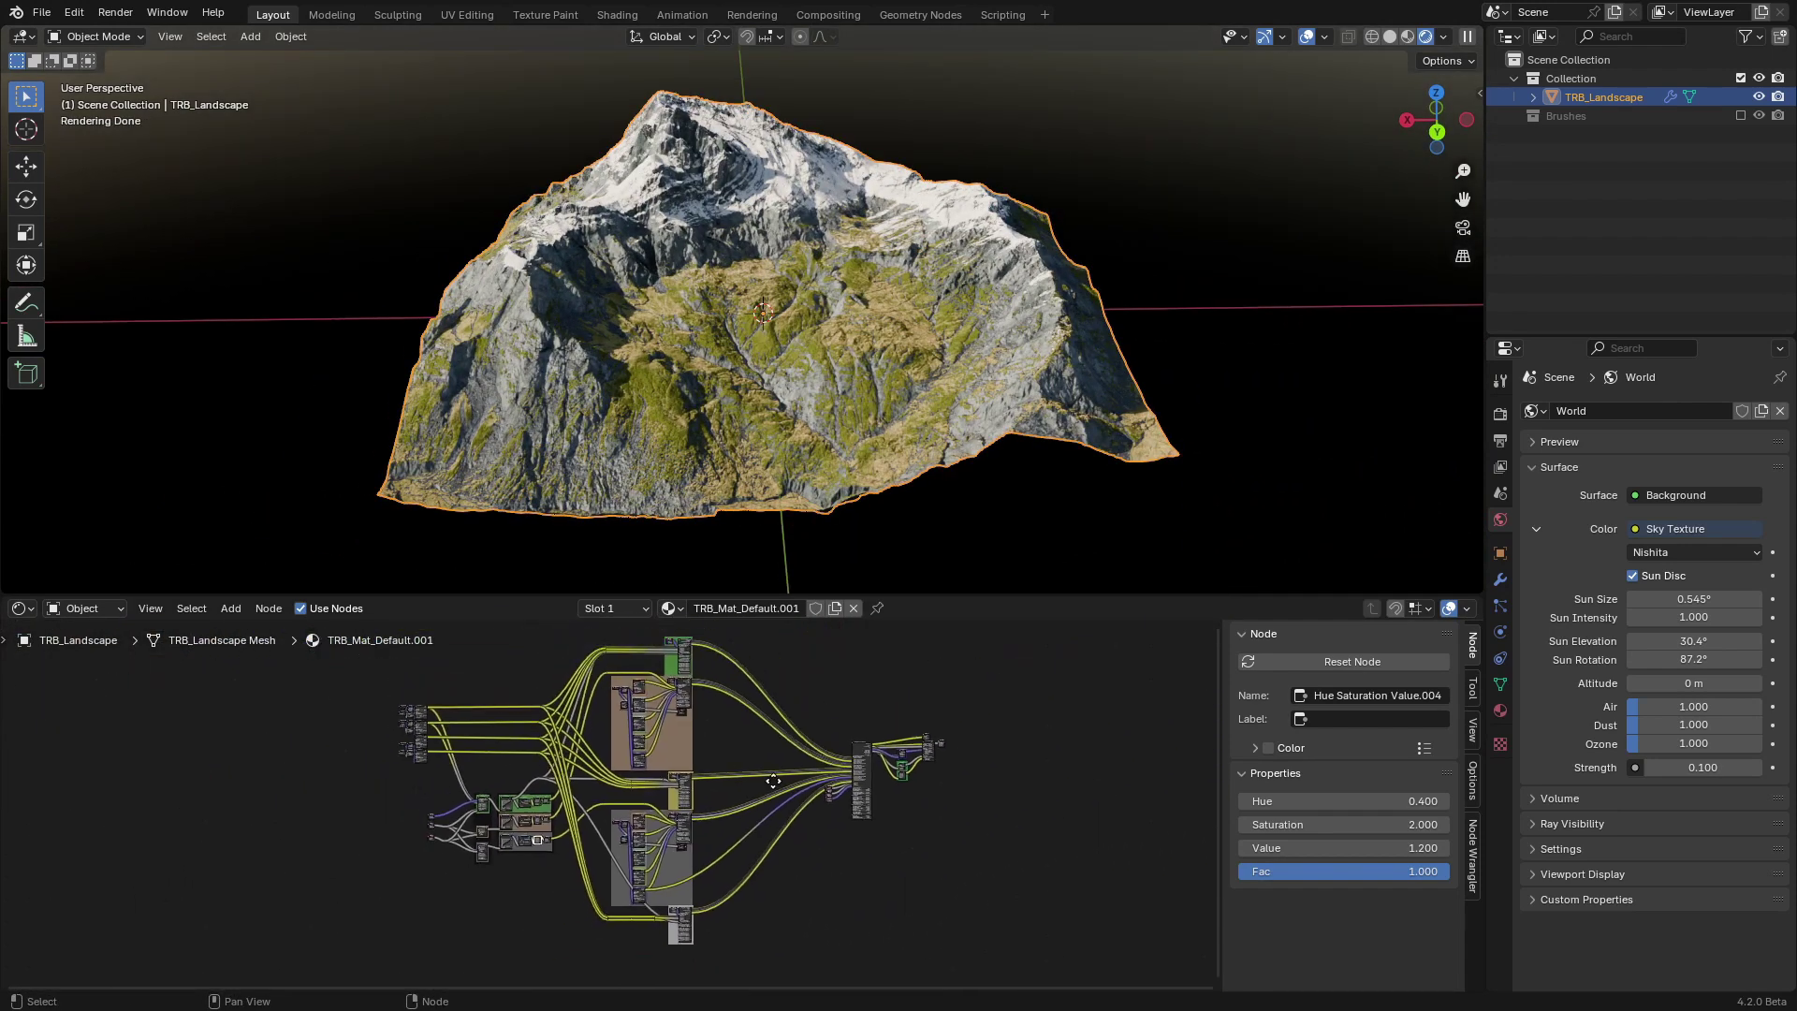
{"action": "scroll", "coordinate": [744, 731], "scroll_direction": "right", "scroll_amount": 3}
{"action": "scroll", "coordinate": [744, 759], "scroll_direction": "up", "scroll_amount": 3}
{"action": "scroll", "coordinate": [760, 802], "scroll_direction": "up", "scroll_amount": 2}
{"action": "scroll", "coordinate": [621, 835], "scroll_direction": "up", "scroll_amount": 2}
{"action": "scroll", "coordinate": [572, 844], "scroll_direction": "up", "scroll_amount": 2}
In the terrain group node's Snow Mask, set Snow Line 158 m and Snow Line Falloff 109 m.
{"action": "middle_click_drag", "start_coordinate": [572, 844], "coordinate": [520, 716]}
{"action": "scroll", "coordinate": [773, 231], "scroll_direction": "up", "scroll_amount": 2}
{"action": "scroll", "coordinate": [759, 309], "scroll_direction": "up", "scroll_amount": 3}
{"action": "scroll", "coordinate": [747, 350], "scroll_direction": "down", "scroll_amount": 5}
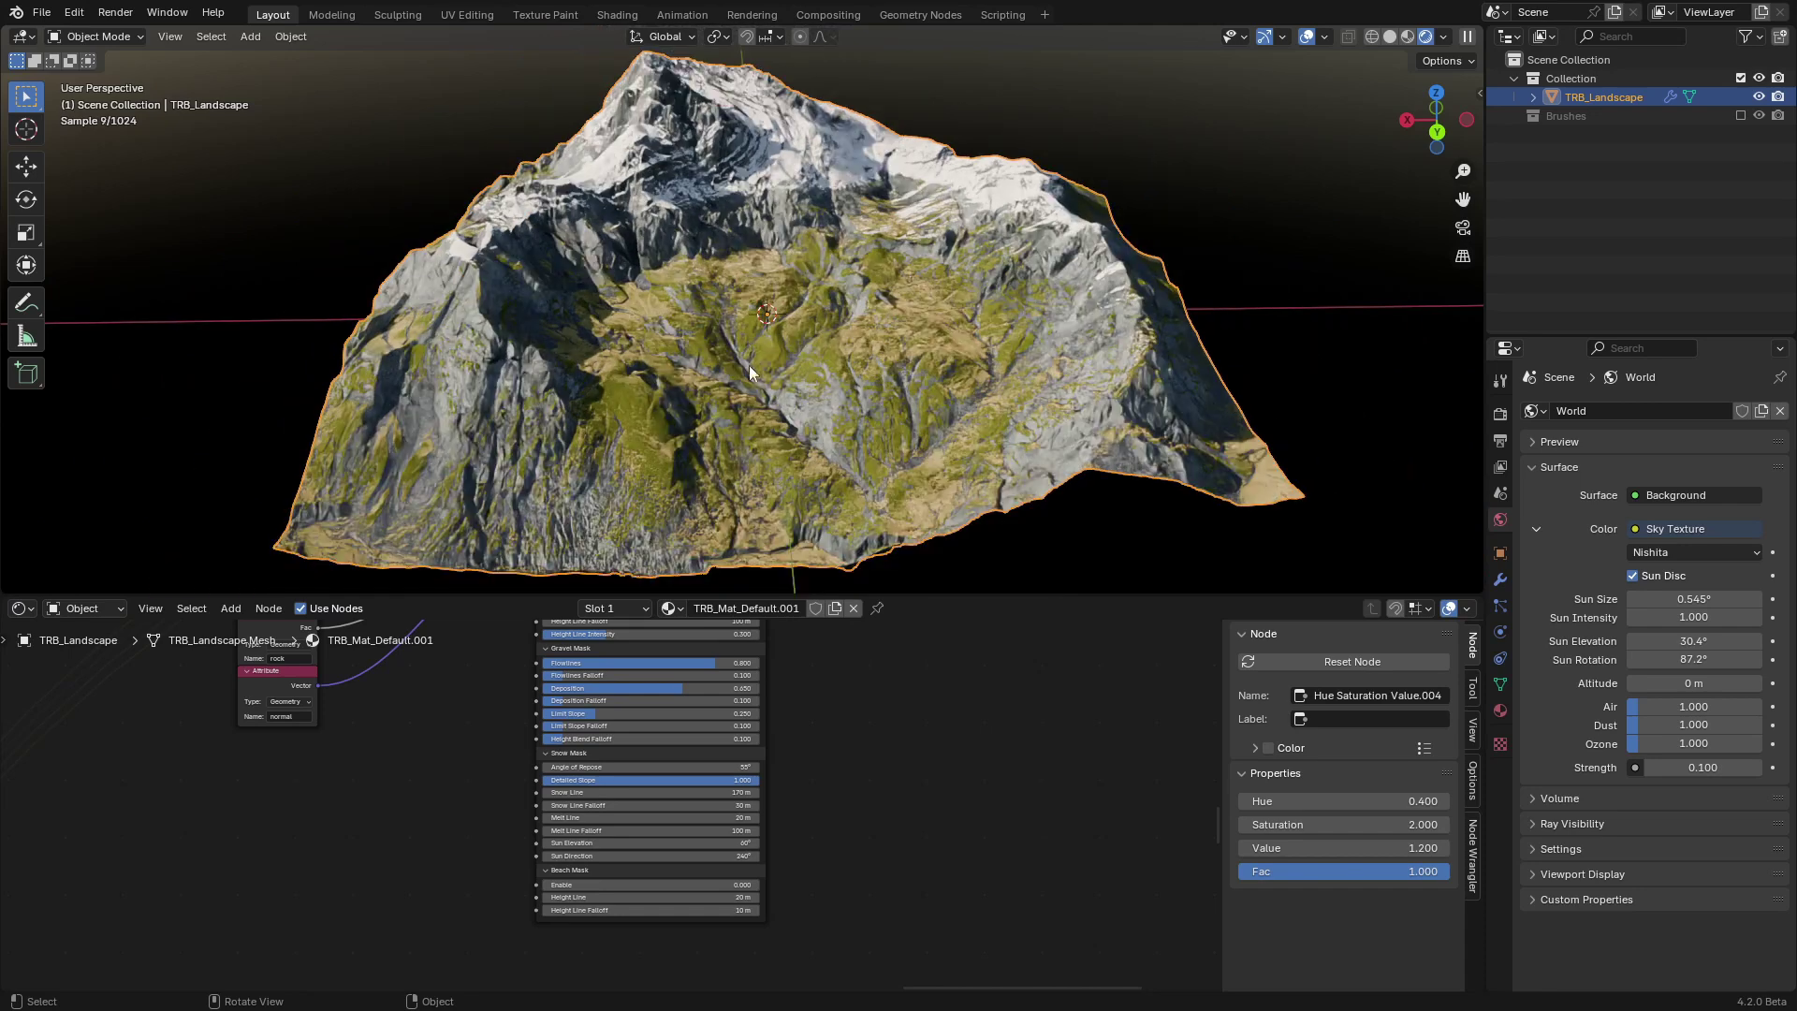
{"action": "scroll", "coordinate": [589, 800], "scroll_direction": "up", "scroll_amount": 1}
{"action": "scroll", "coordinate": [570, 780], "scroll_direction": "up", "scroll_amount": 1}
{"action": "scroll", "coordinate": [551, 756], "scroll_direction": "up", "scroll_amount": 2}
{"action": "scroll", "coordinate": [551, 755], "scroll_direction": "up", "scroll_amount": 1}
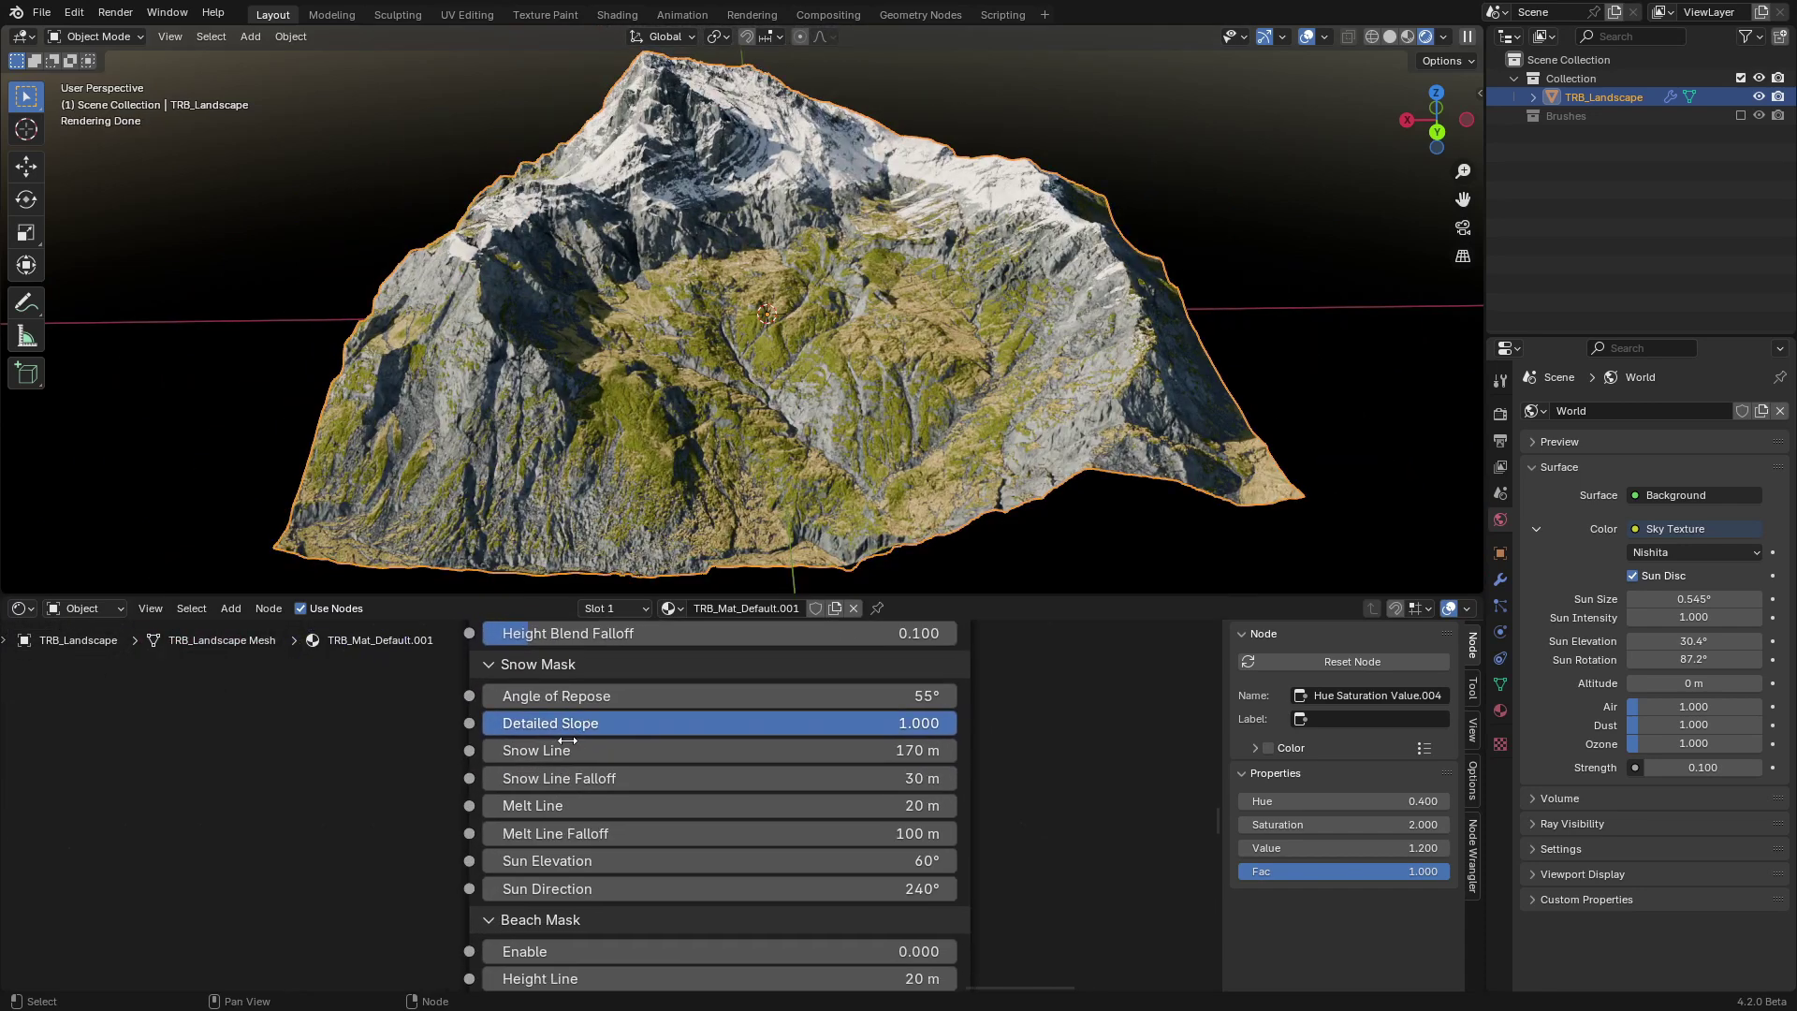
{"action": "scroll", "coordinate": [570, 748], "scroll_direction": "up", "scroll_amount": 1}
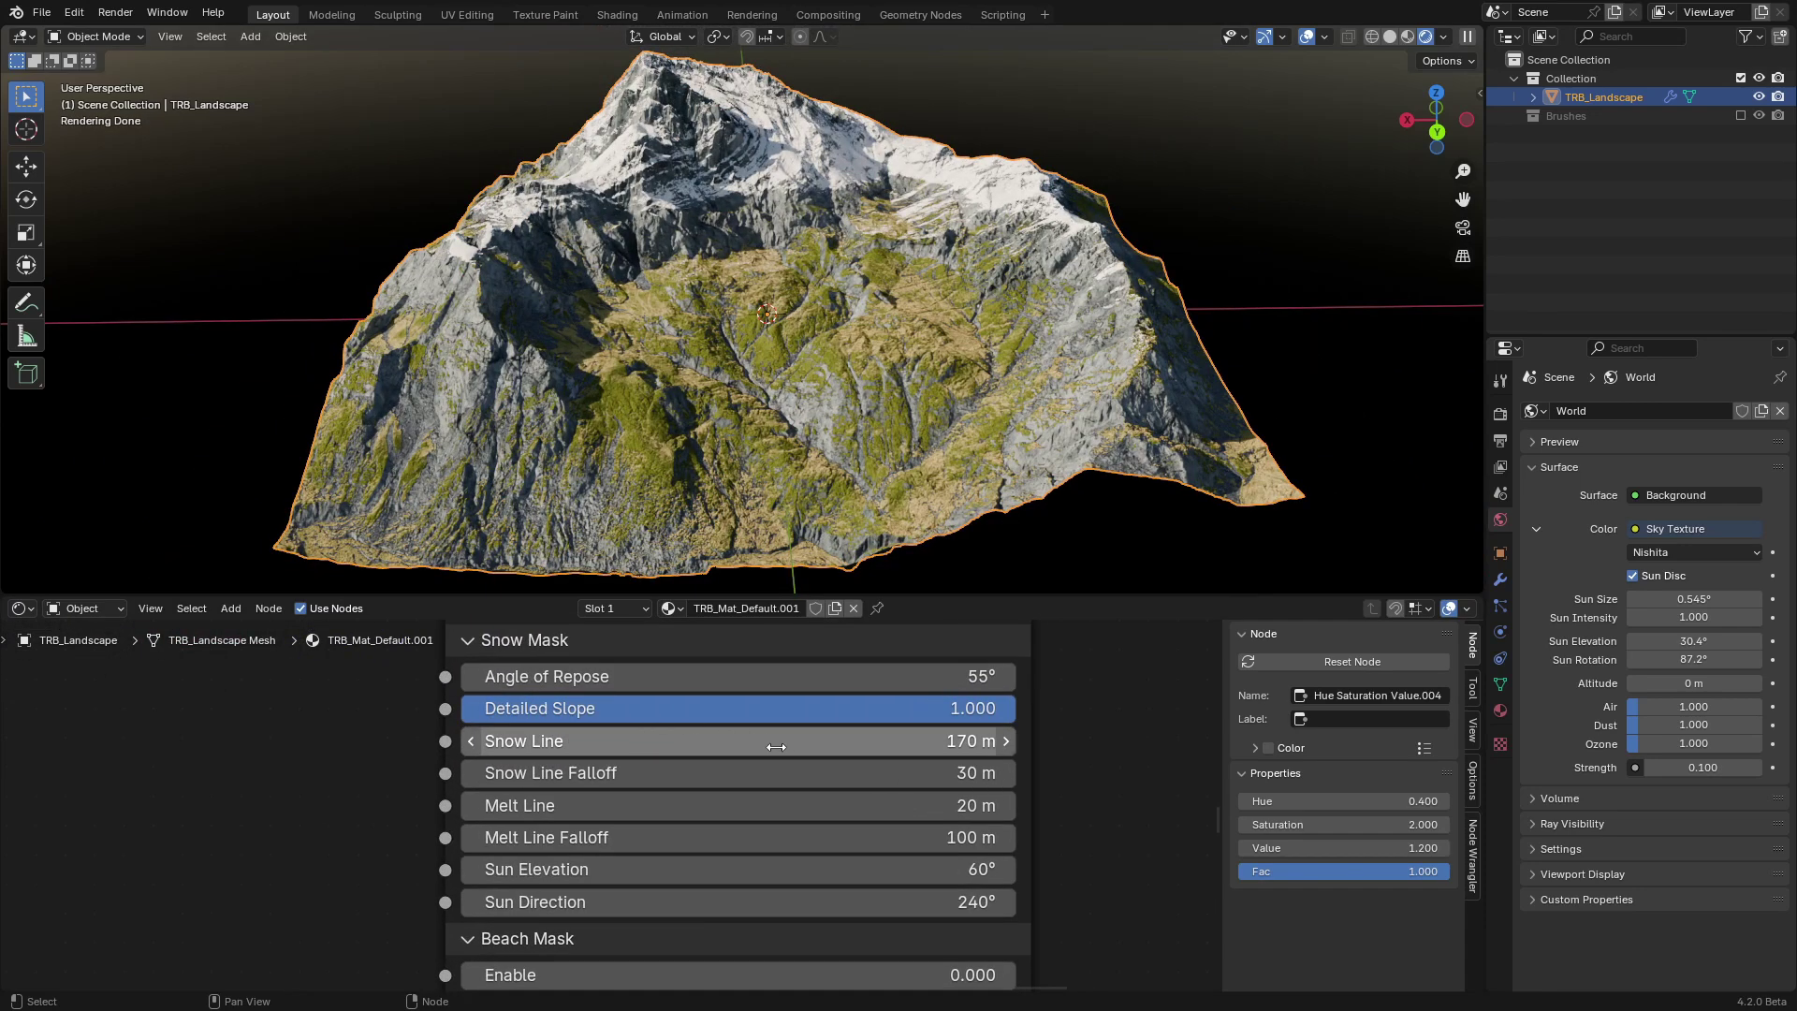
{"action": "mouse_move", "coordinate": [786, 745]}
{"action": "left_mouse_down"}
{"action": "mouse_move", "coordinate": [702, 746]}
{"action": "mouse_move", "coordinate": [751, 740]}
{"action": "left_mouse_up"}
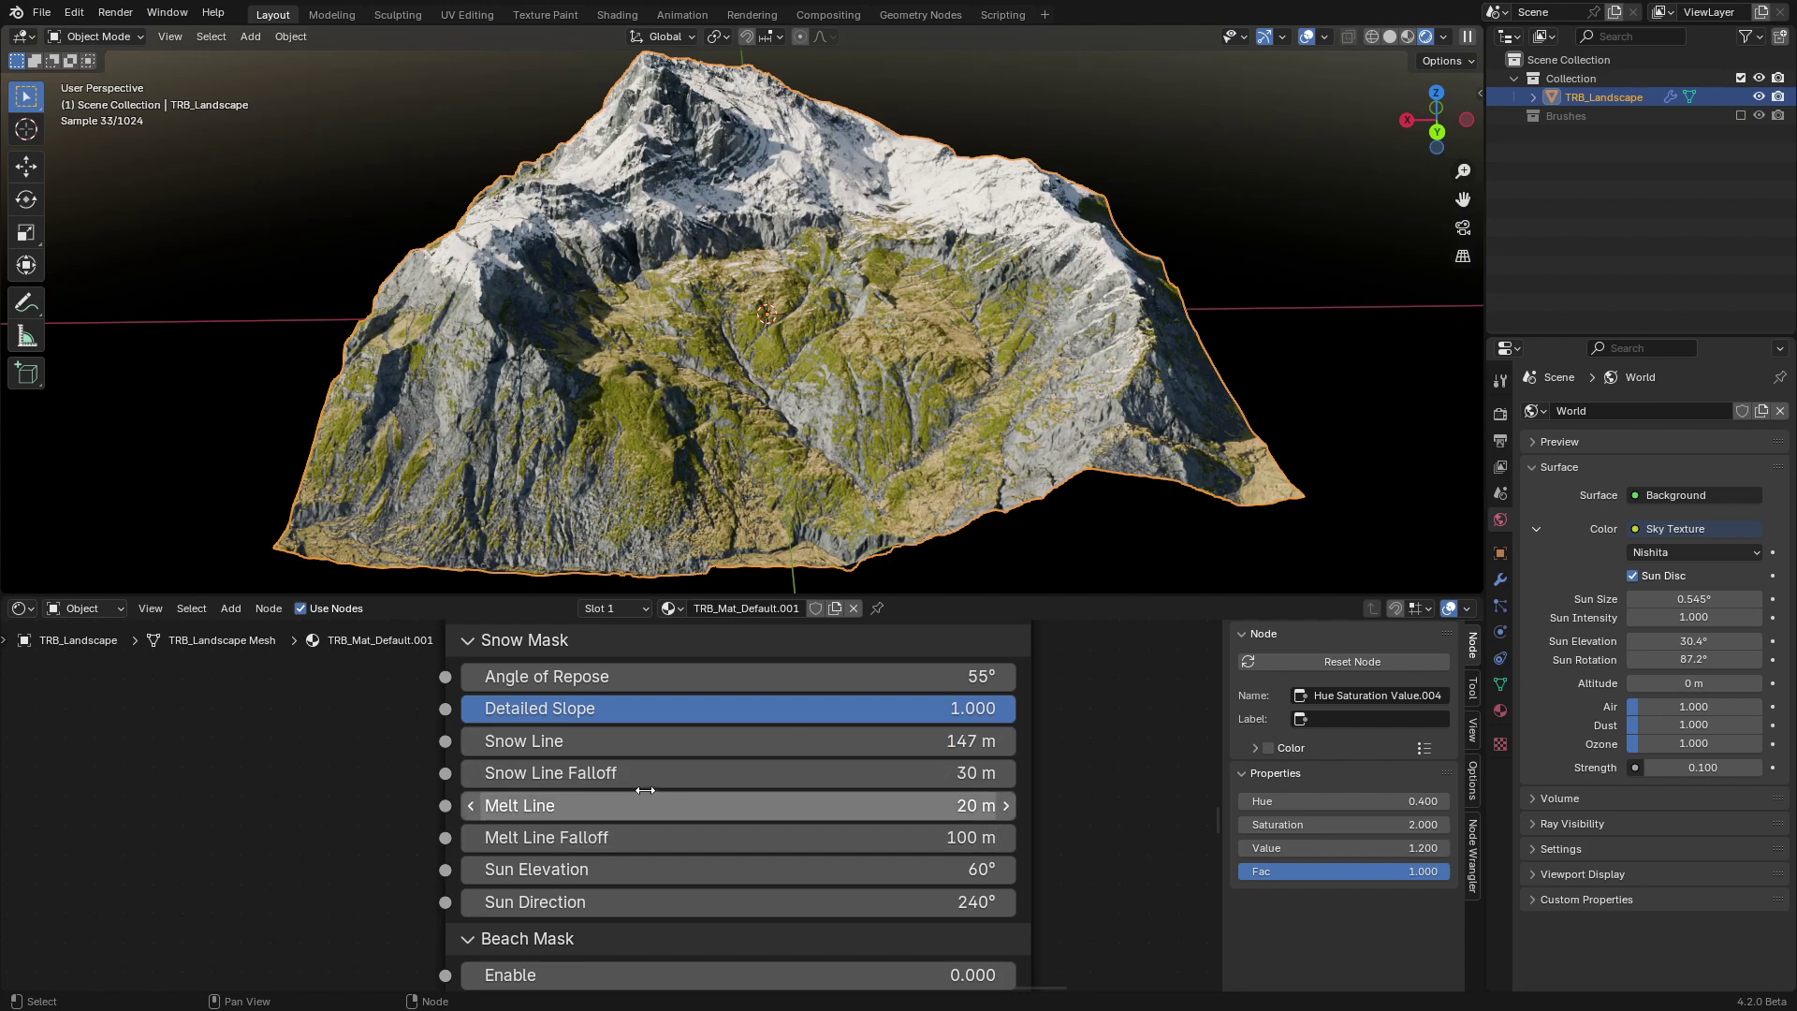
{"action": "left_click_drag", "start_coordinate": [646, 773], "coordinate": [878, 773]}
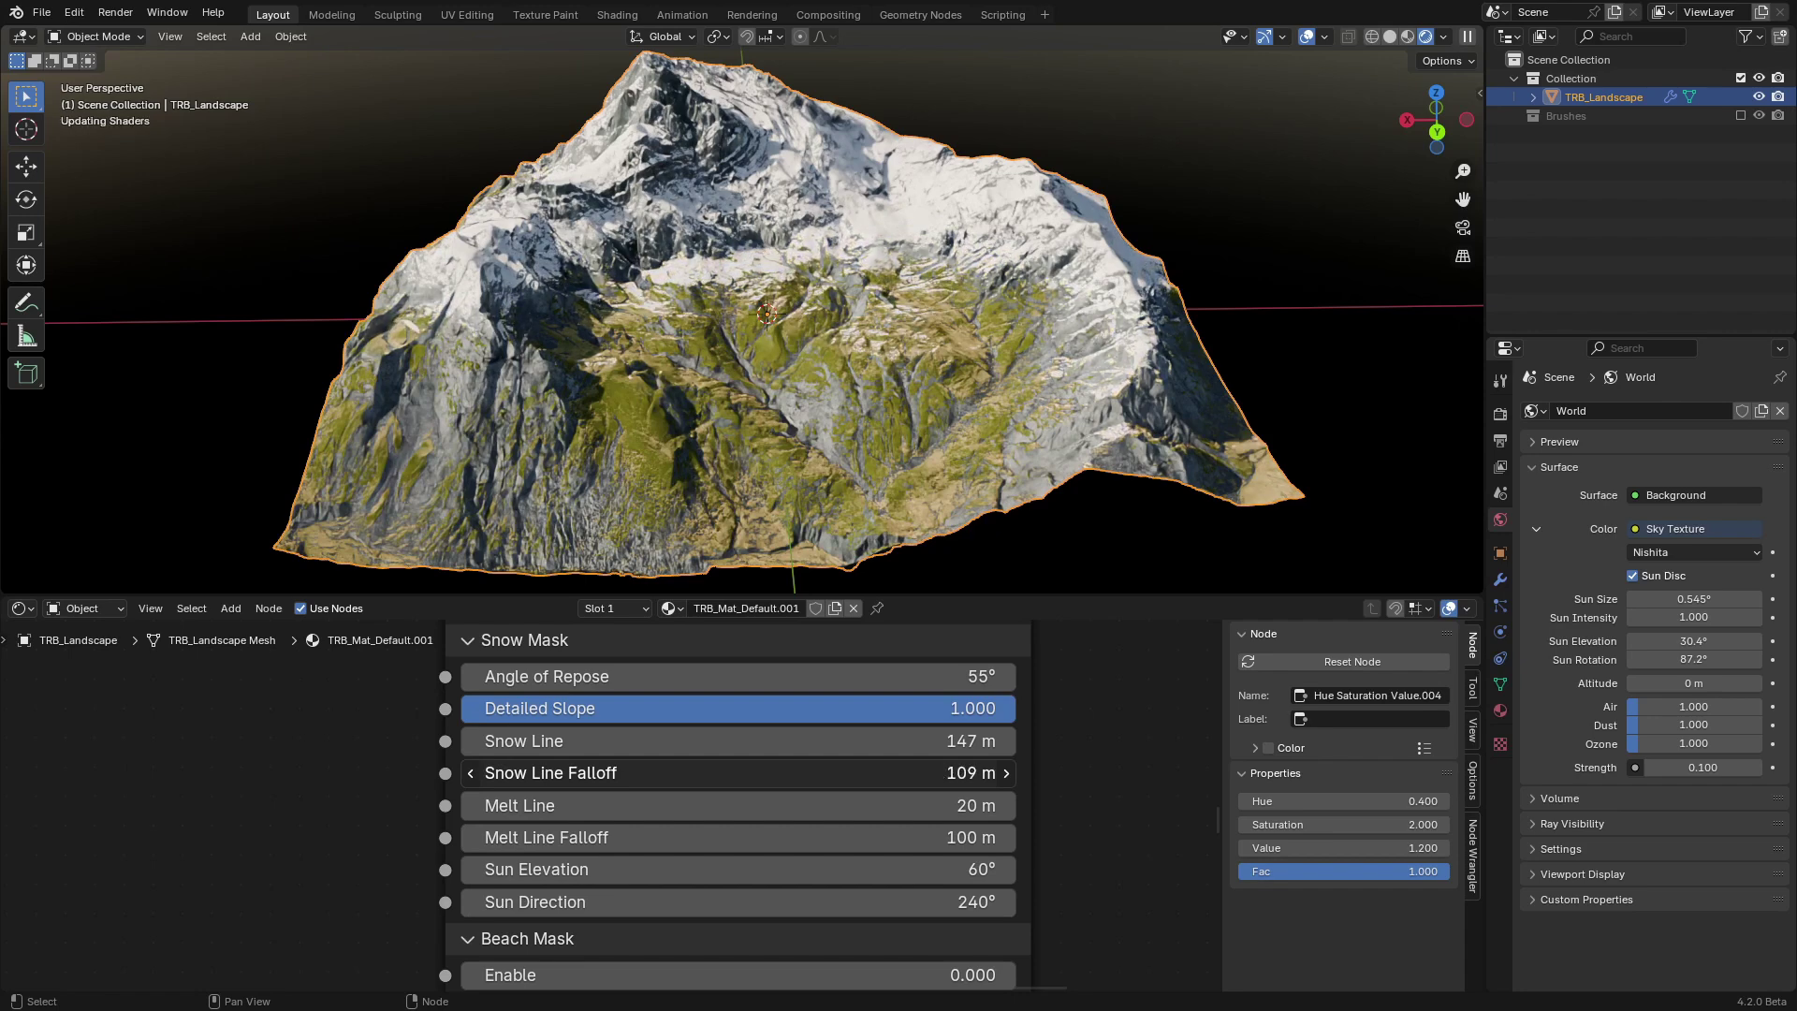
{"action": "left_click_drag", "start_coordinate": [730, 741], "coordinate": [815, 740]}
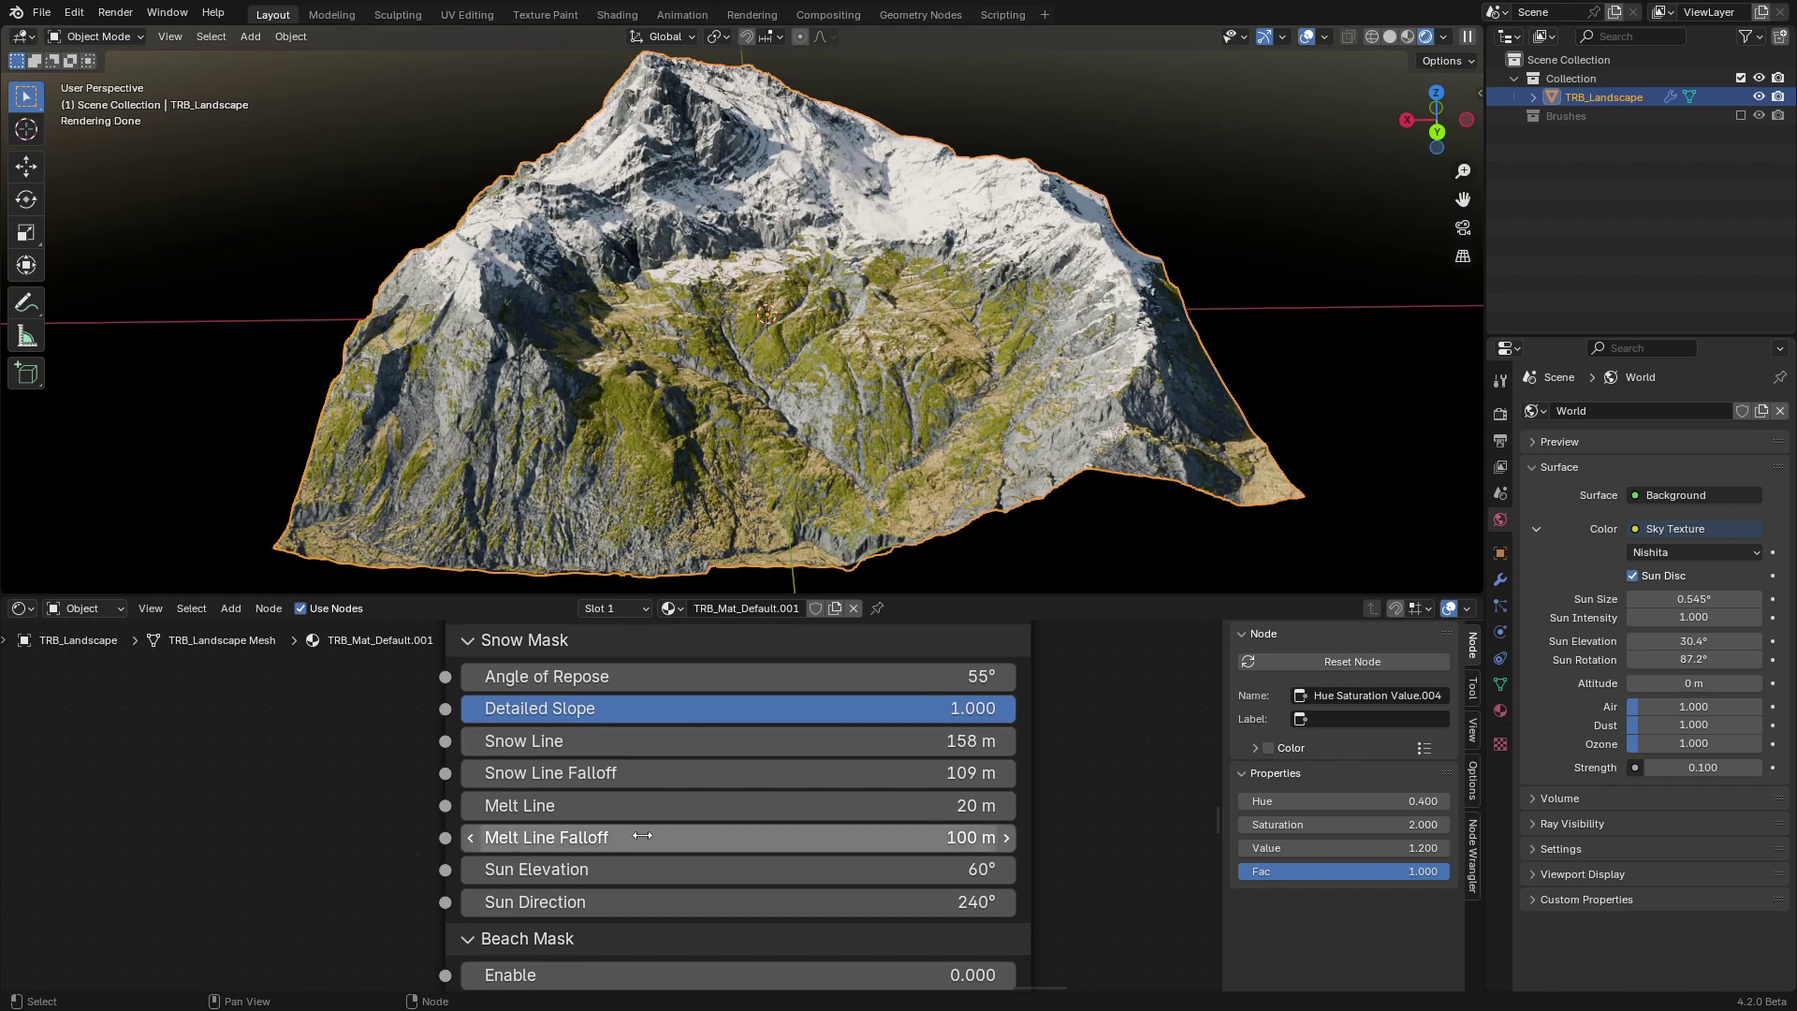
{"action": "scroll", "coordinate": [810, 666], "scroll_direction": "down", "scroll_amount": 4}
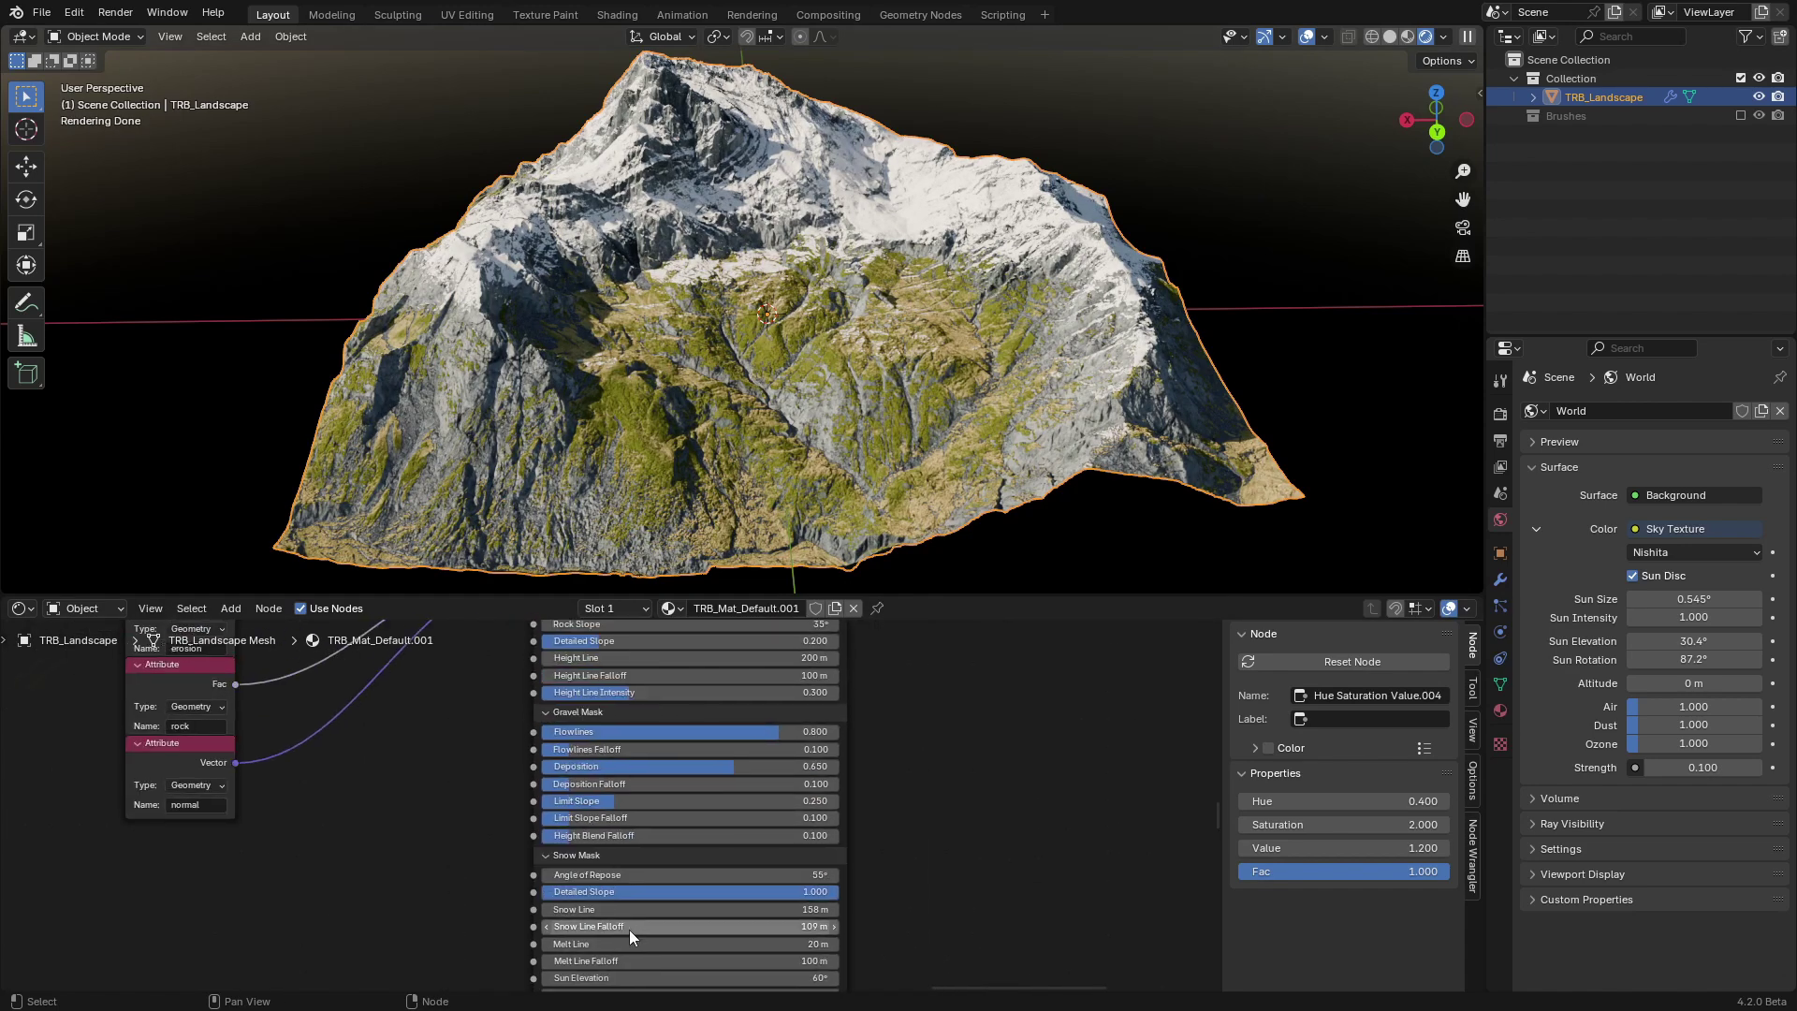
{"action": "scroll", "coordinate": [613, 751], "scroll_direction": "up", "scroll_amount": 4}
Set Gravel Mask Deposition to 0.721 and Flowlines to 0.711, then change the editor type.
{"action": "middle_click_drag", "start_coordinate": [614, 752], "coordinate": [625, 790]}
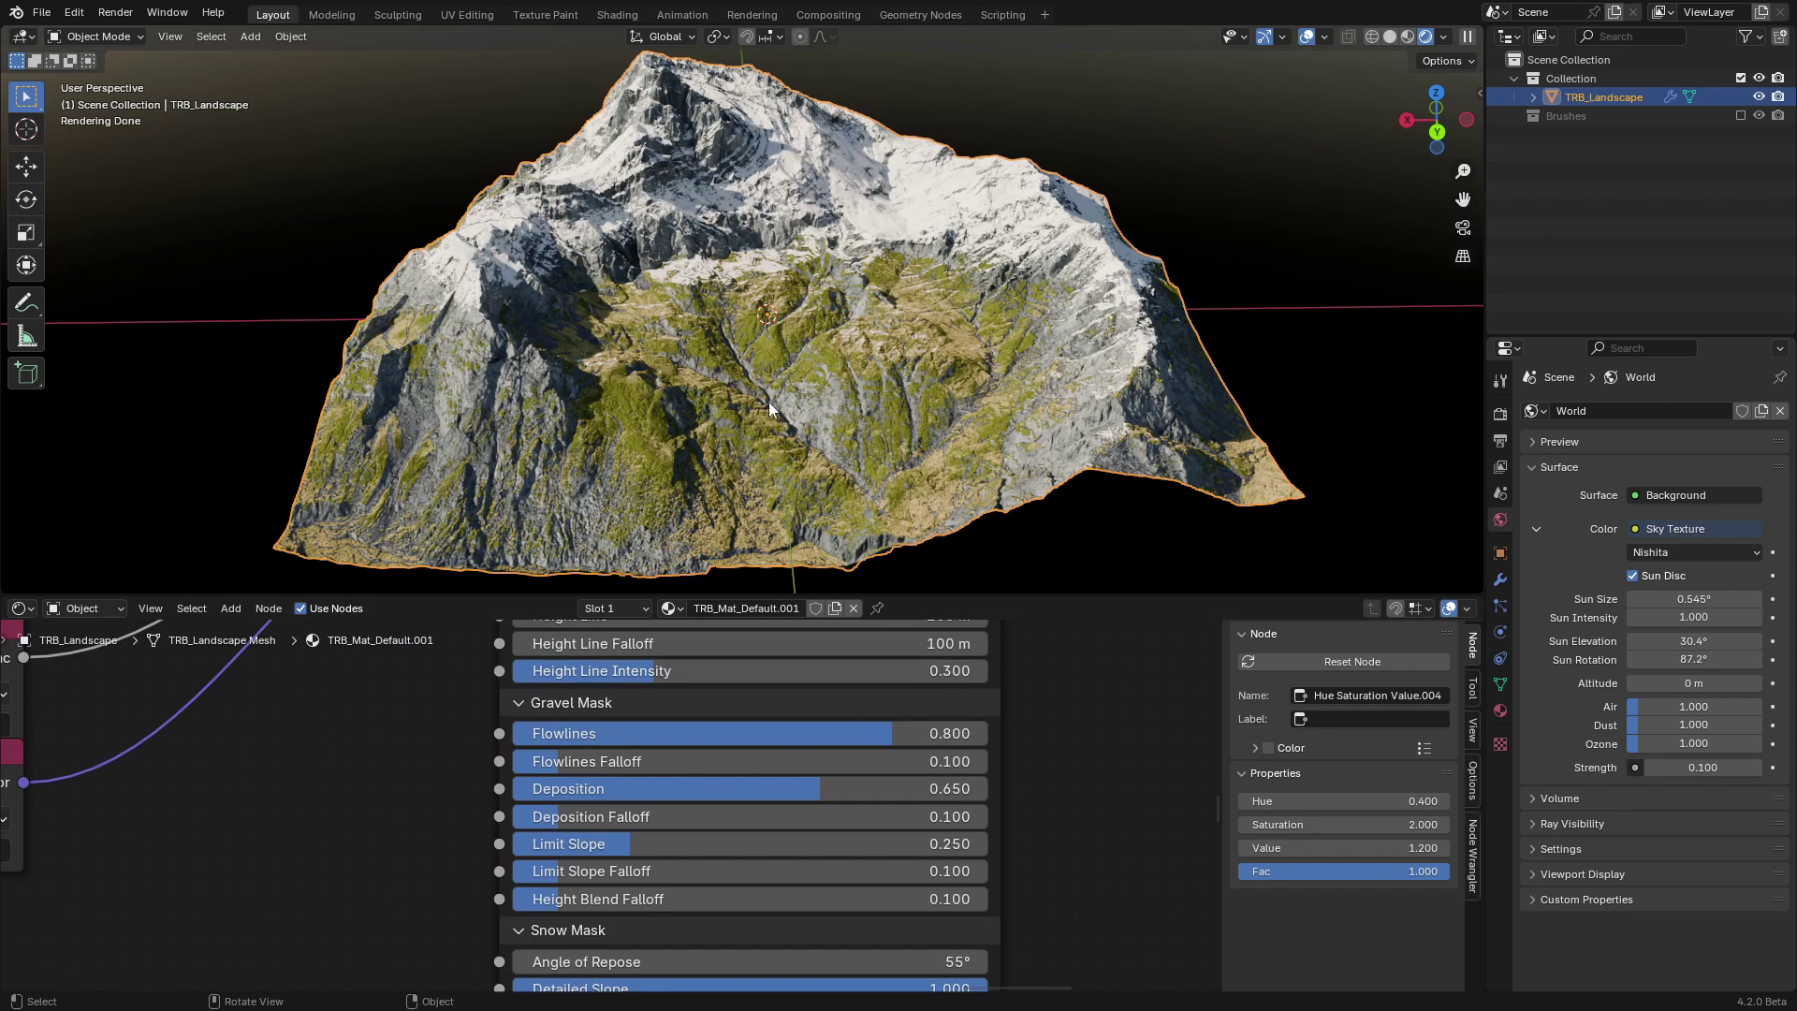
{"action": "scroll", "coordinate": [777, 378], "scroll_direction": "up", "scroll_amount": 2}
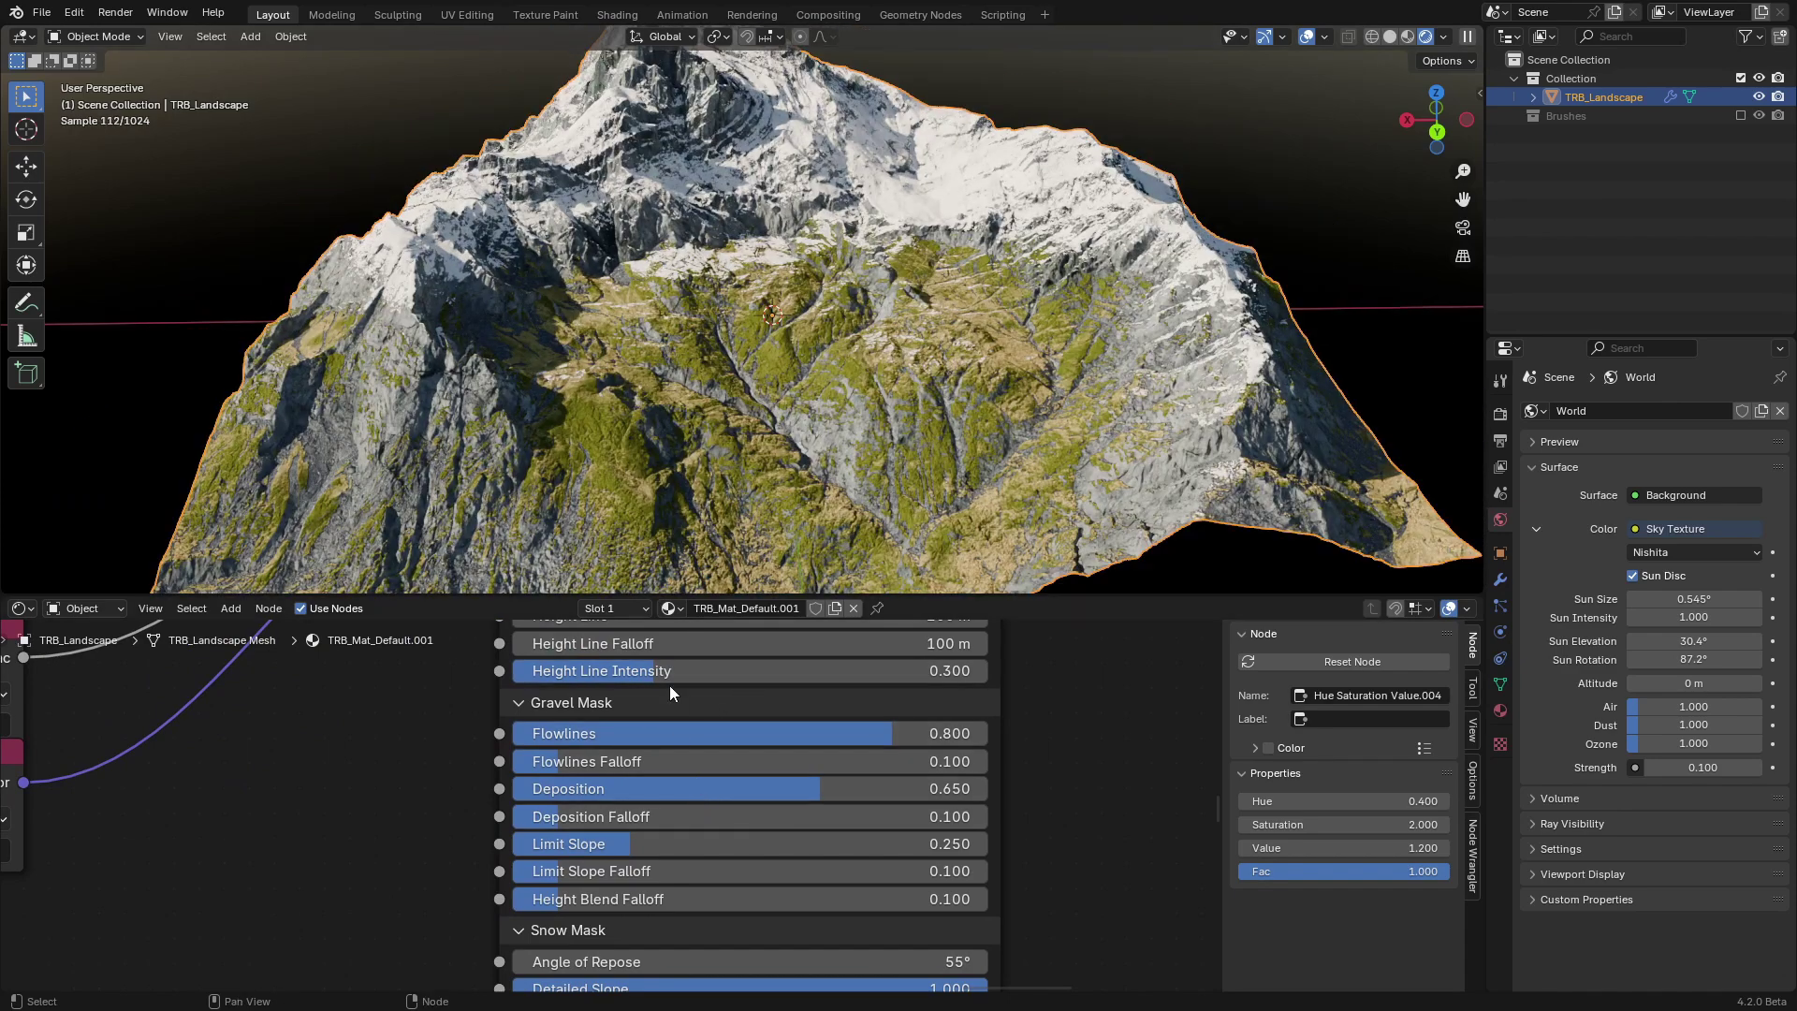
{"action": "left_click_drag", "start_coordinate": [680, 795], "coordinate": [724, 795]}
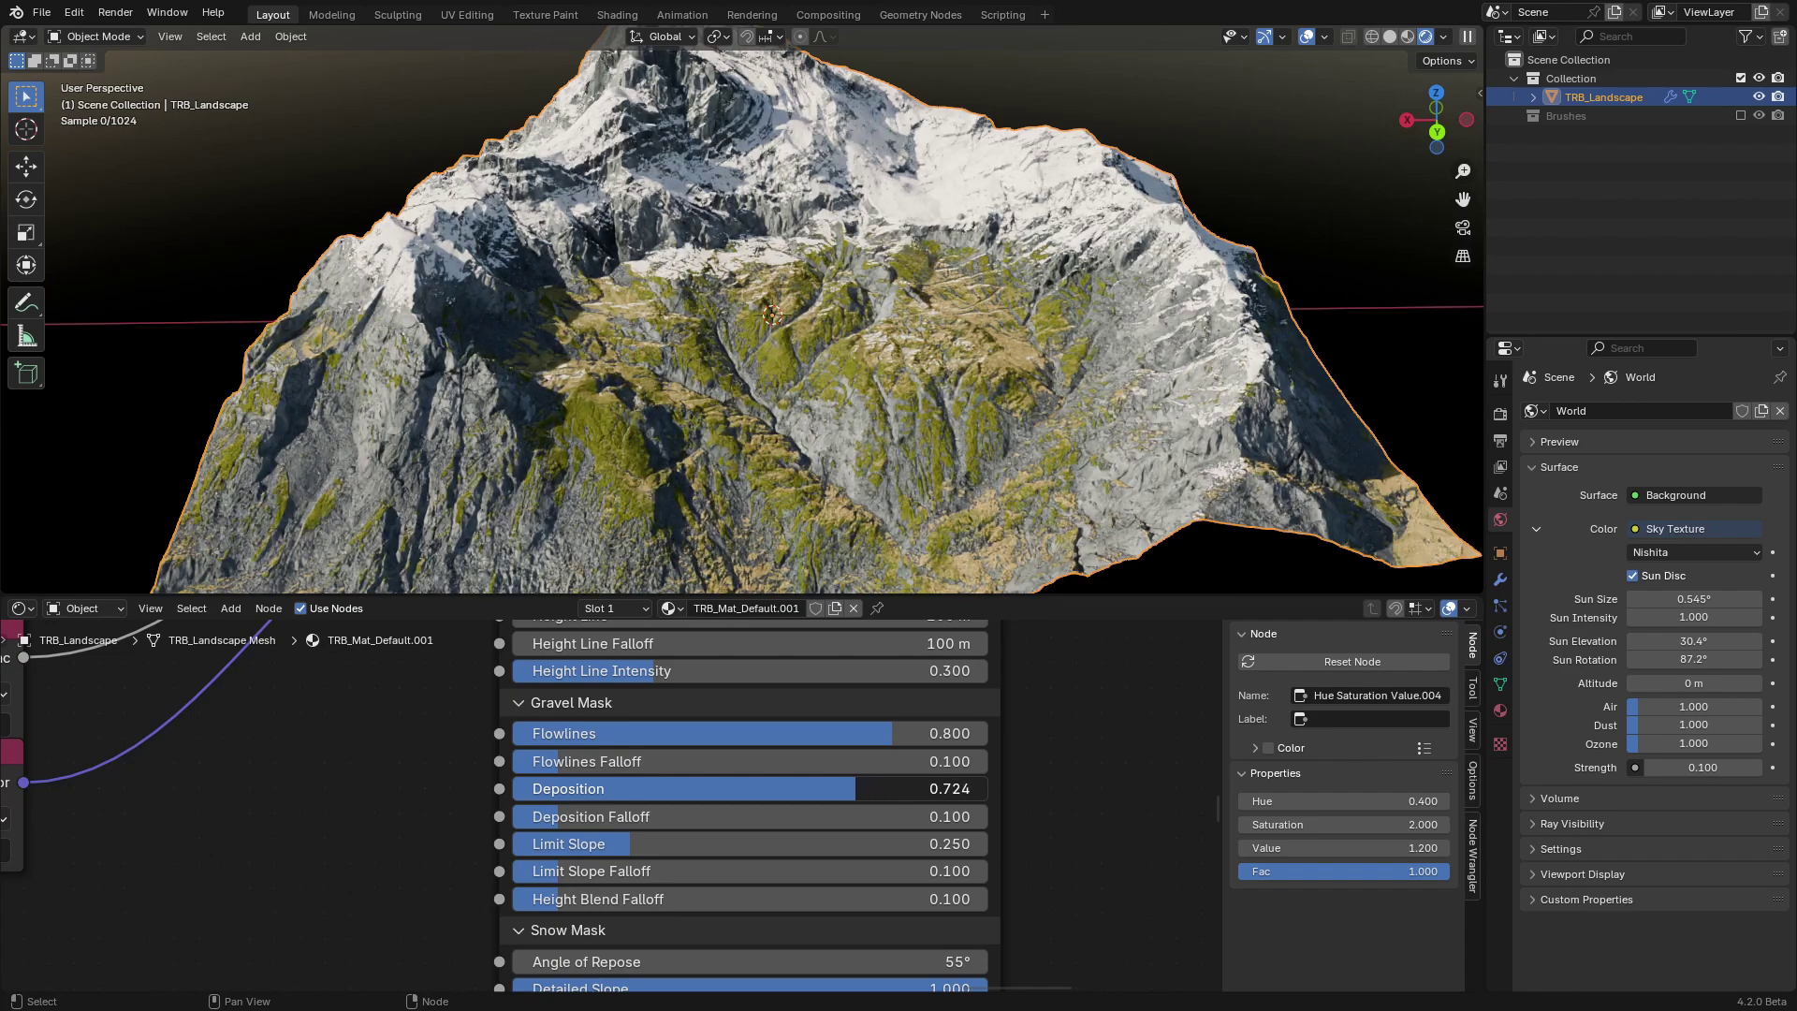
{"action": "left_click_drag", "start_coordinate": [702, 733], "coordinate": [652, 734]}
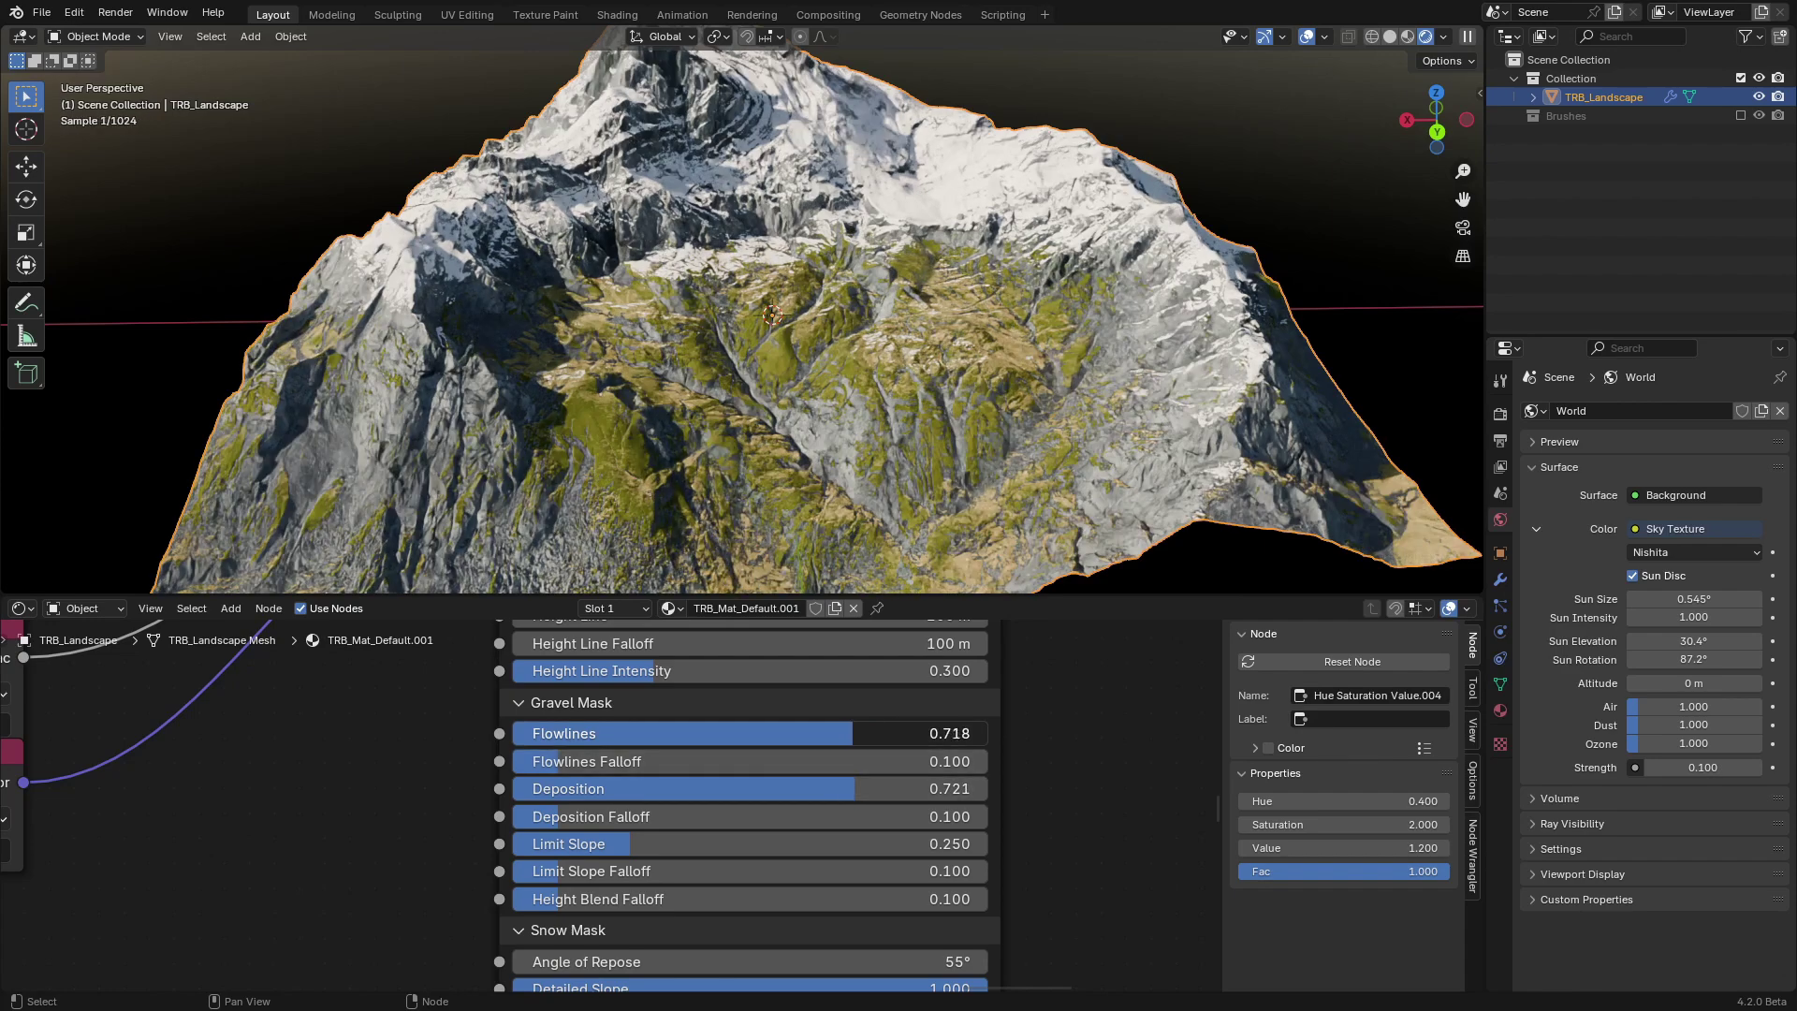
{"action": "left_click_drag", "start_coordinate": [843, 733], "coordinate": [849, 733]}
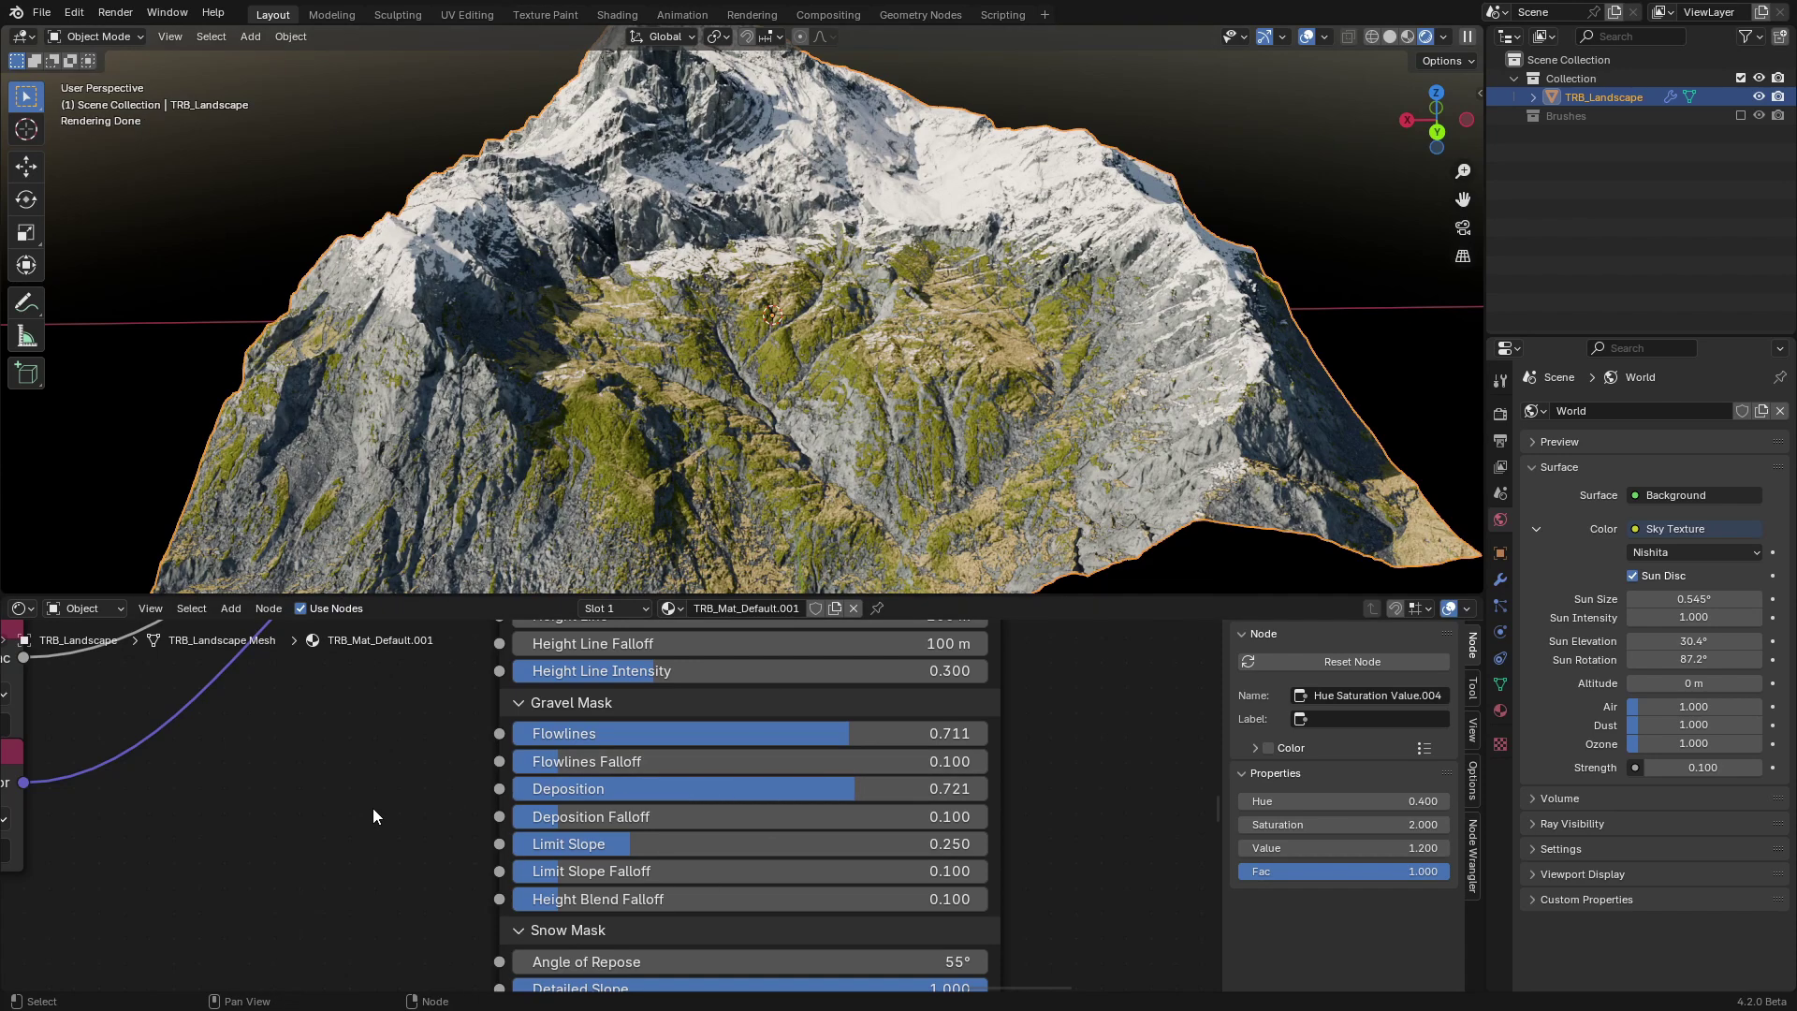
{"action": "scroll", "coordinate": [372, 807], "scroll_direction": "down", "scroll_amount": 3}
{"action": "scroll", "coordinate": [394, 807], "scroll_direction": "down", "scroll_amount": 3}
{"action": "scroll", "coordinate": [394, 808], "scroll_direction": "down", "scroll_amount": 2}
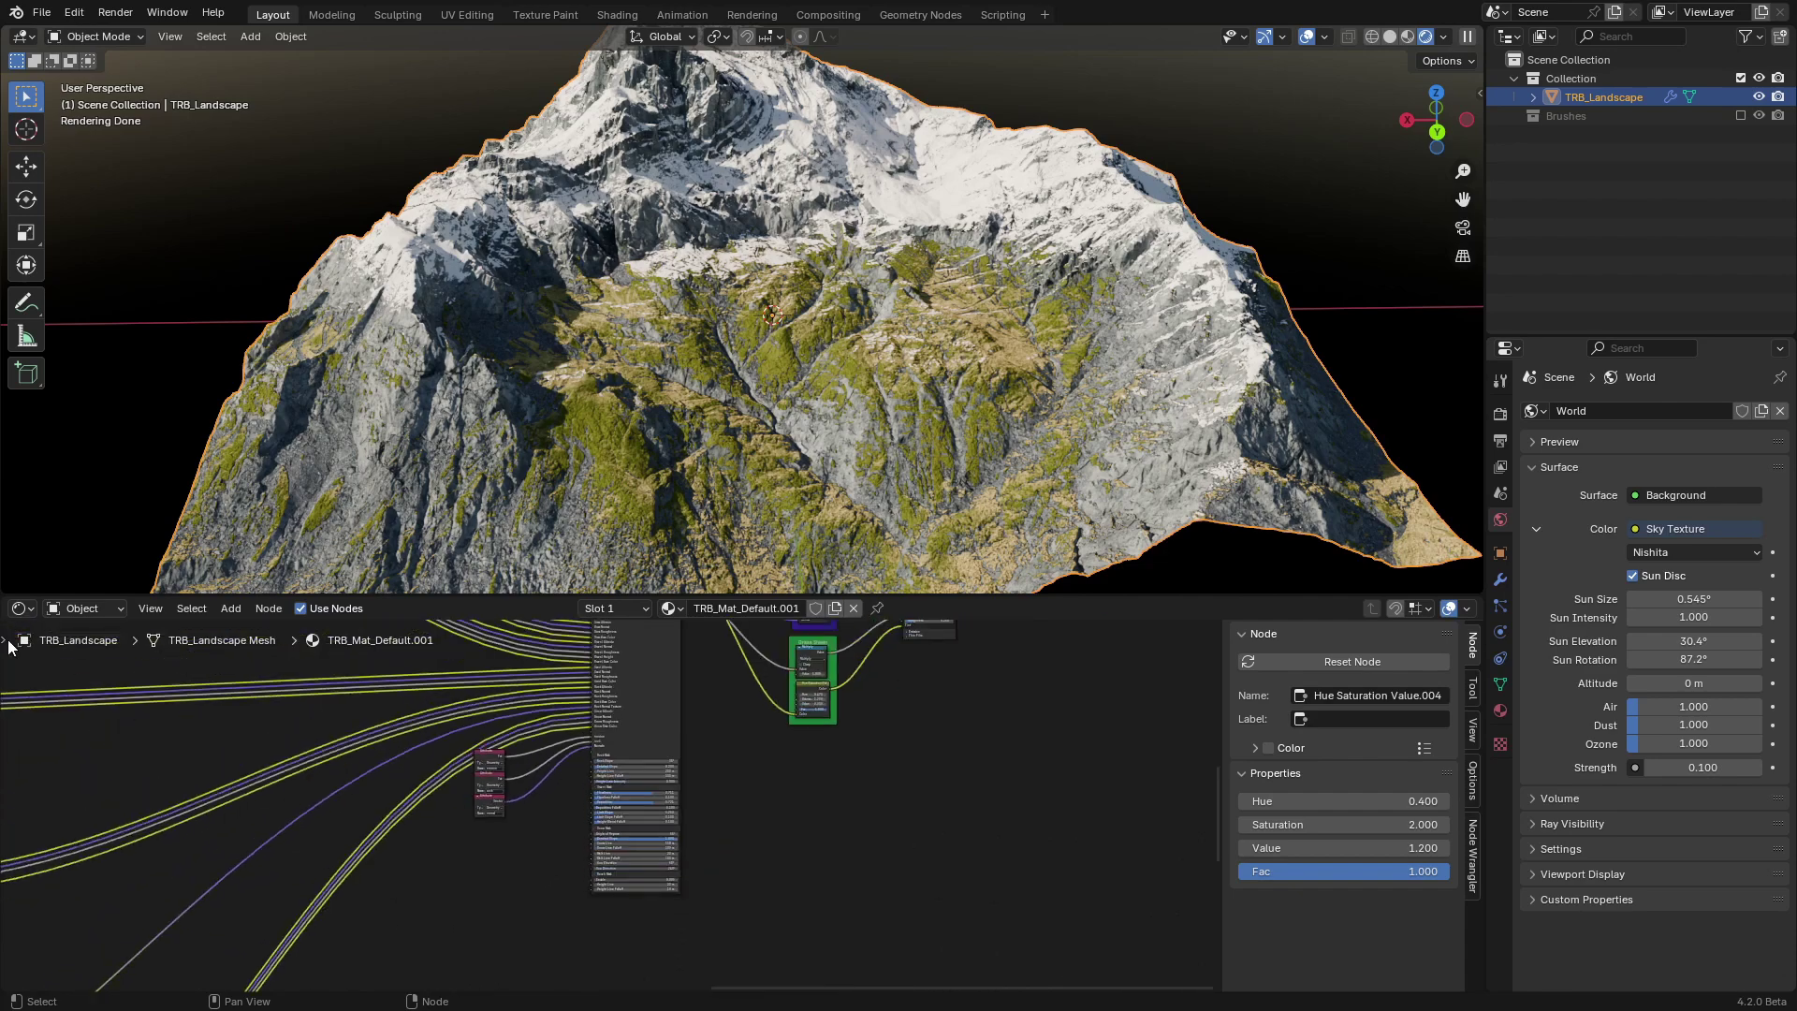
{"action": "left_click", "coordinate": [16, 607]}
Try TRB_Mat_Dolomites on the landscape, then drop TRB_Mat_RedBloom onto it instead.
{"action": "left_click", "coordinate": [601, 723]}
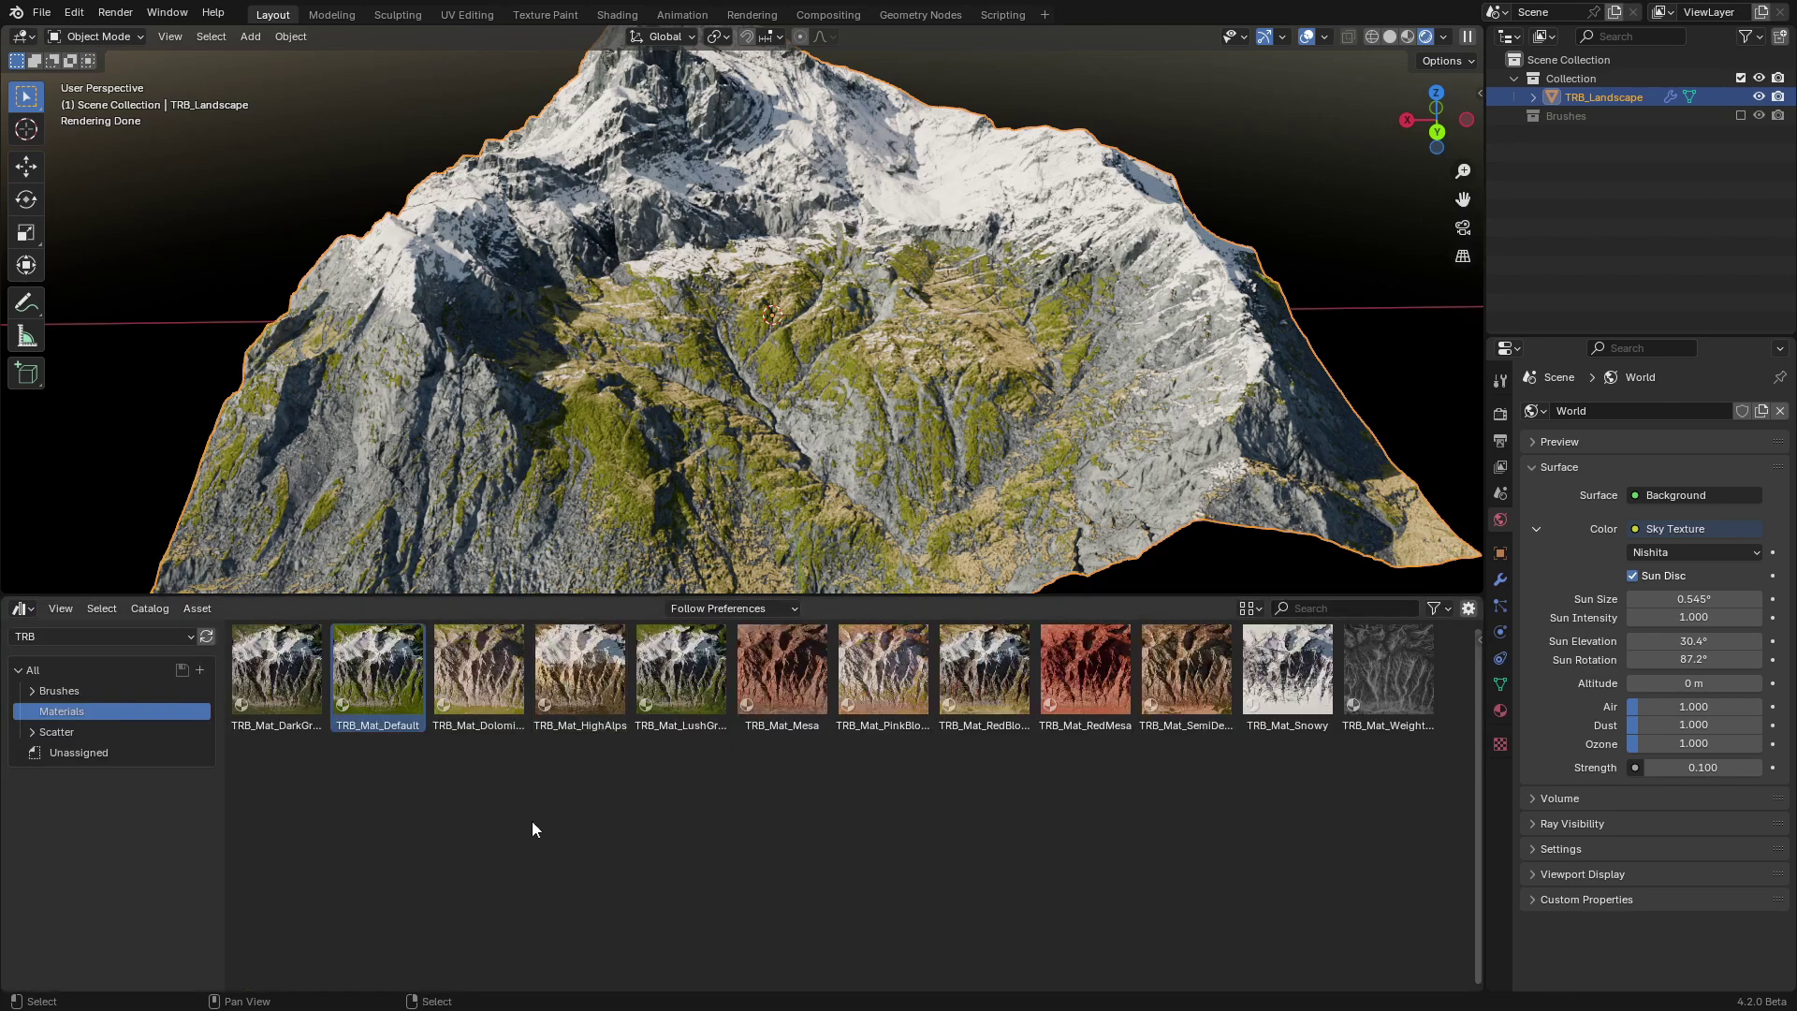
{"action": "left_click", "coordinate": [482, 701]}
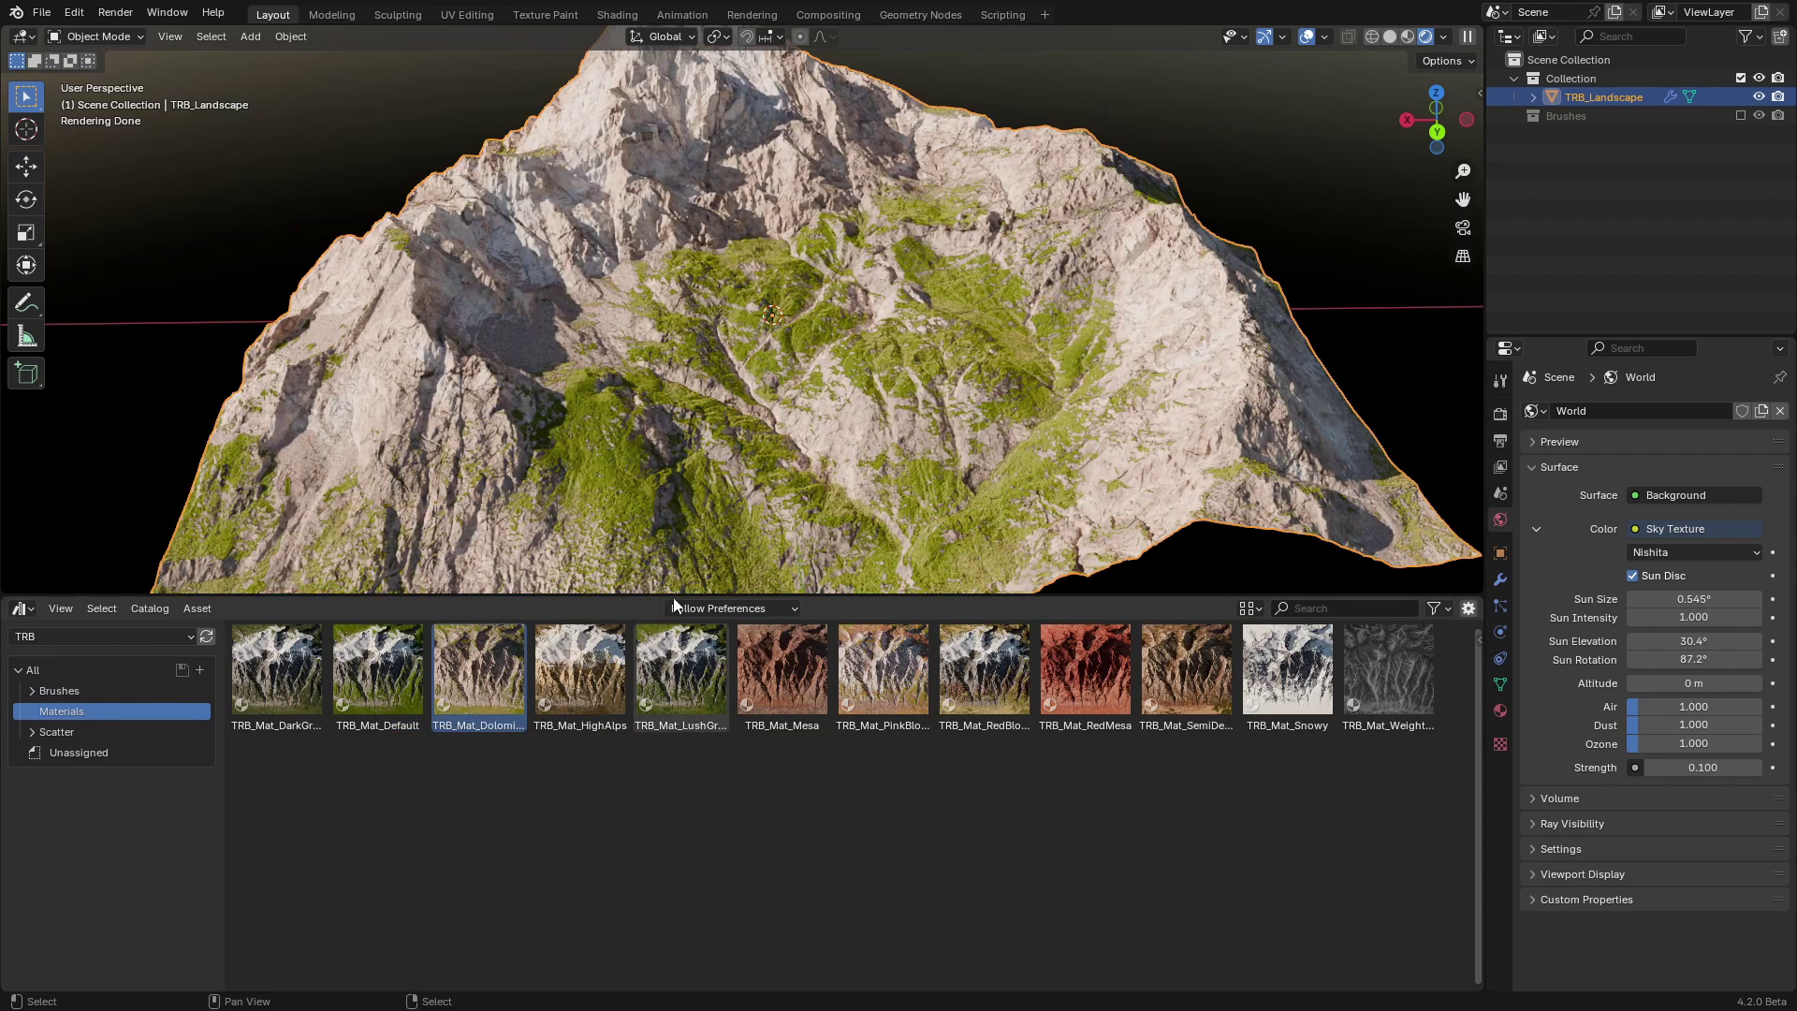
{"action": "scroll", "coordinate": [794, 433], "scroll_direction": "down", "scroll_amount": 2}
{"action": "scroll", "coordinate": [773, 380], "scroll_direction": "down", "scroll_amount": 2}
{"action": "mouse_move", "coordinate": [774, 381]}
{"action": "middle_mouse_down"}
{"action": "mouse_move", "coordinate": [852, 349]}
{"action": "mouse_move", "coordinate": [825, 363]}
{"action": "mouse_move", "coordinate": [757, 224]}
{"action": "middle_mouse_up"}
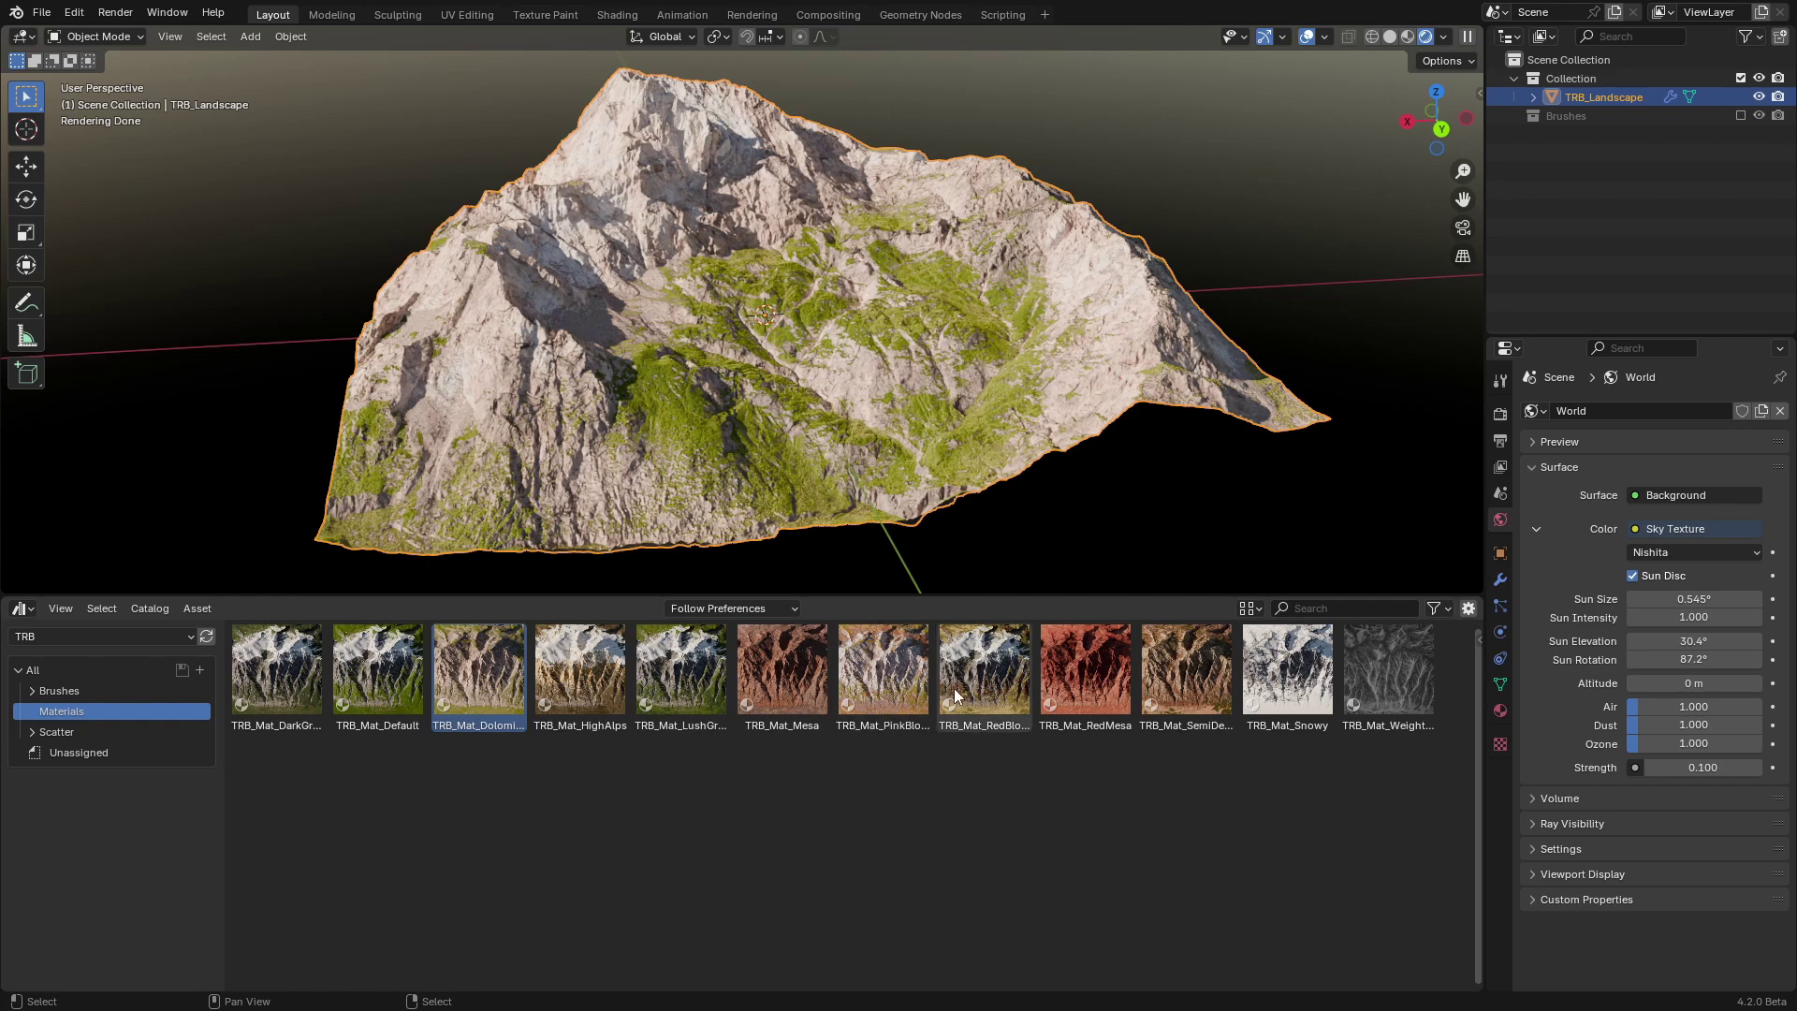
{"action": "mouse_move", "coordinate": [962, 686]}
{"action": "left_mouse_down"}
{"action": "mouse_move", "coordinate": [774, 336]}
{"action": "mouse_move", "coordinate": [774, 366]}
{"action": "left_mouse_up"}
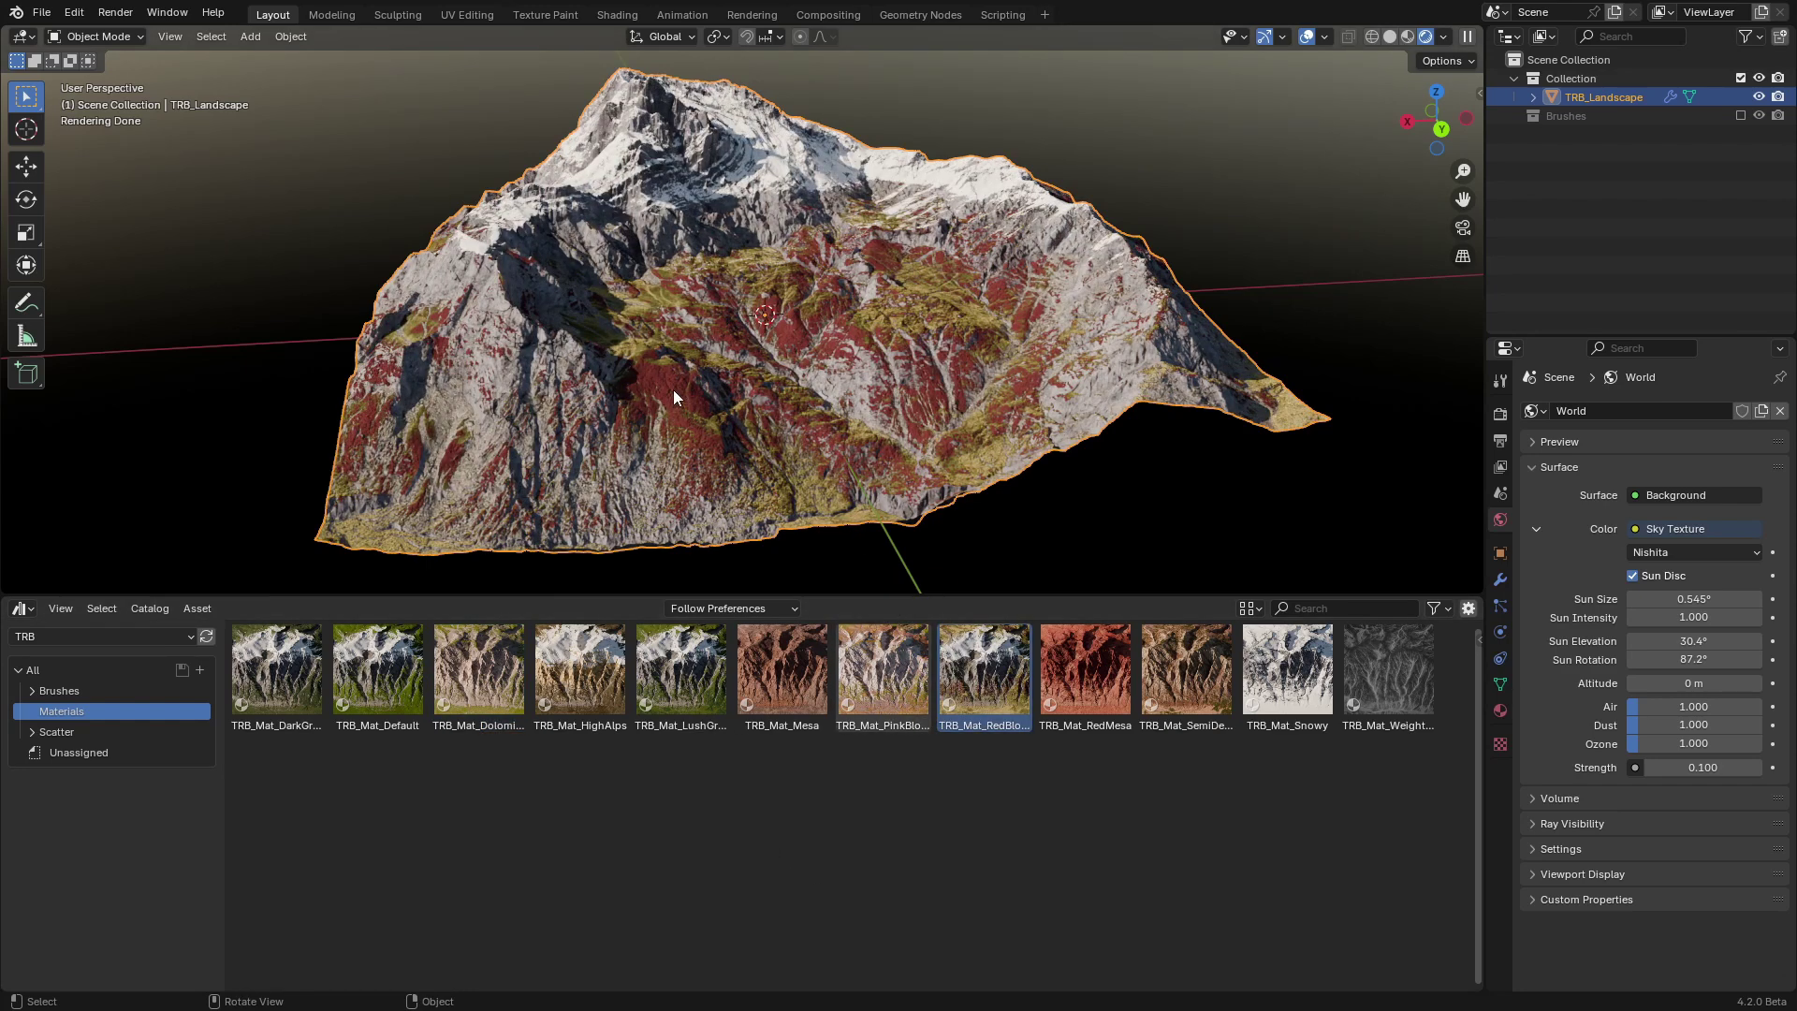
In the Shader Editor, slide the grass ColorRamp's red stops to about 0.043, then return to Asset Browser.
{"action": "left_click", "coordinate": [22, 607]}
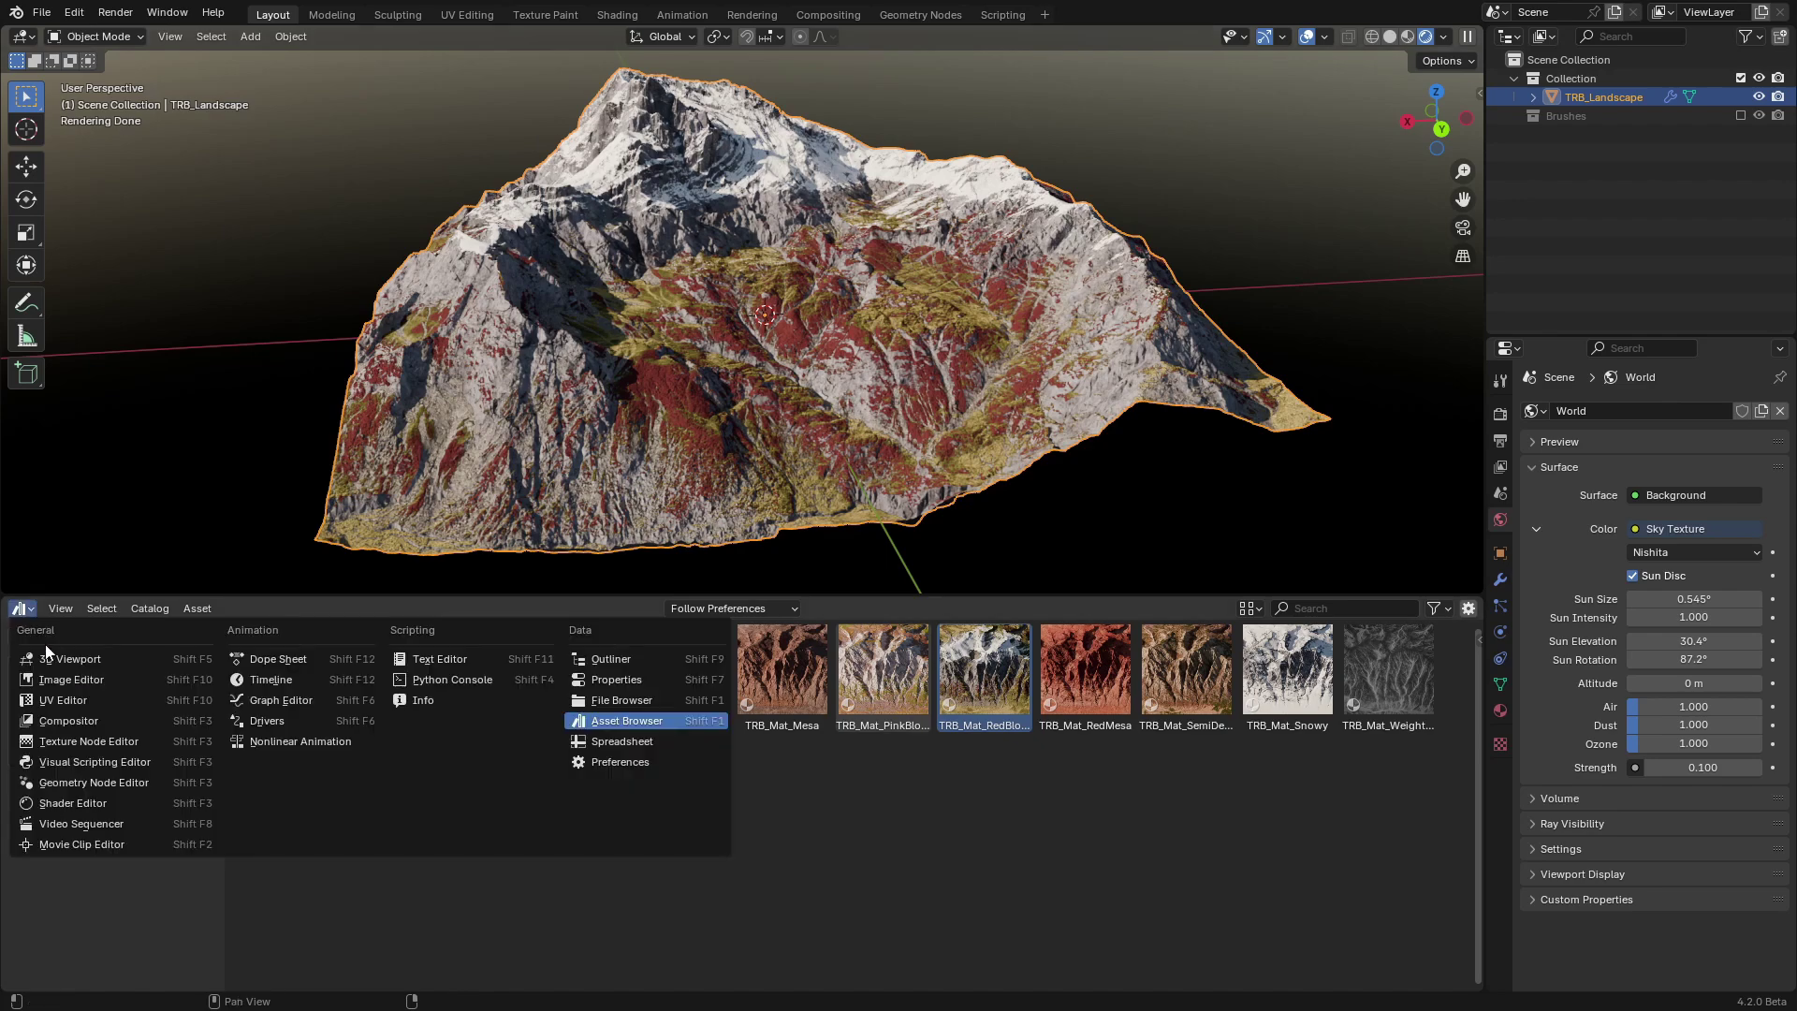
{"action": "left_click", "coordinate": [66, 806]}
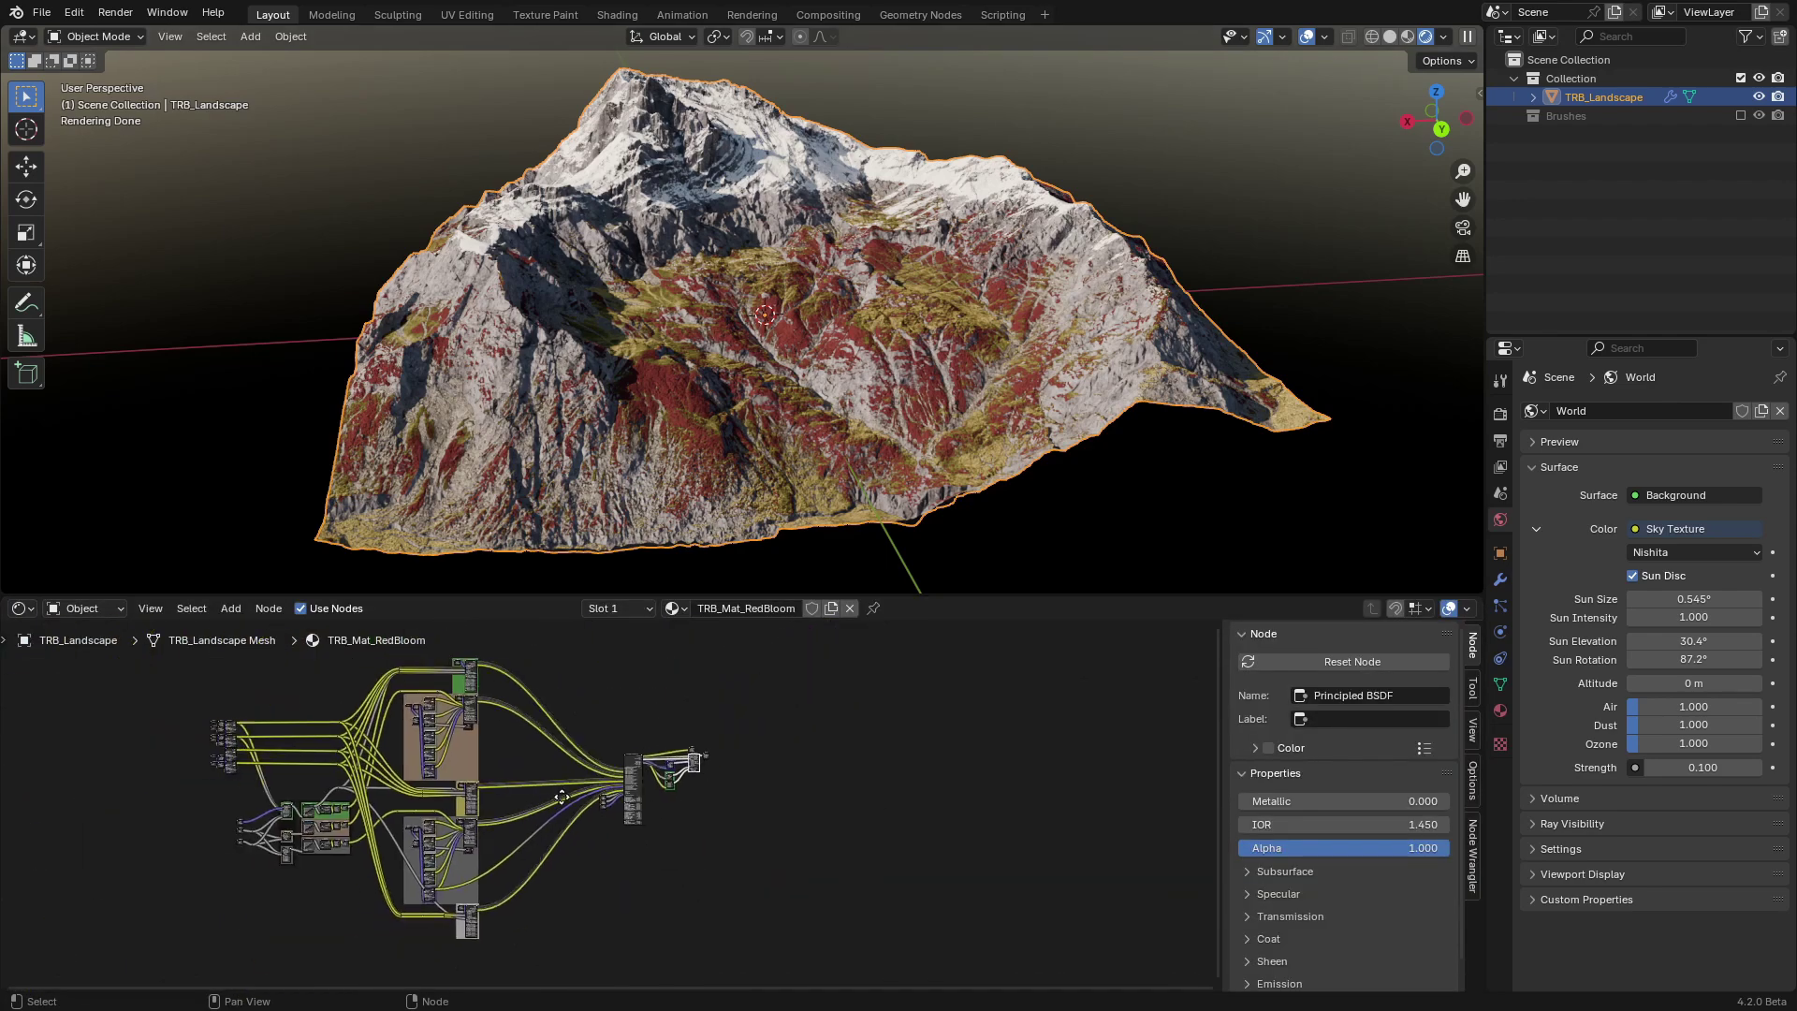
{"action": "scroll", "coordinate": [654, 790], "scroll_direction": "up", "scroll_amount": 3}
{"action": "scroll", "coordinate": [535, 729], "scroll_direction": "up", "scroll_amount": 2}
{"action": "scroll", "coordinate": [641, 776], "scroll_direction": "up", "scroll_amount": 2}
{"action": "scroll", "coordinate": [682, 755], "scroll_direction": "up", "scroll_amount": 2}
{"action": "scroll", "coordinate": [706, 775], "scroll_direction": "up", "scroll_amount": 2}
{"action": "scroll", "coordinate": [698, 771], "scroll_direction": "up", "scroll_amount": 3}
{"action": "scroll", "coordinate": [687, 763], "scroll_direction": "up", "scroll_amount": 2}
{"action": "scroll", "coordinate": [673, 776], "scroll_direction": "up", "scroll_amount": 1}
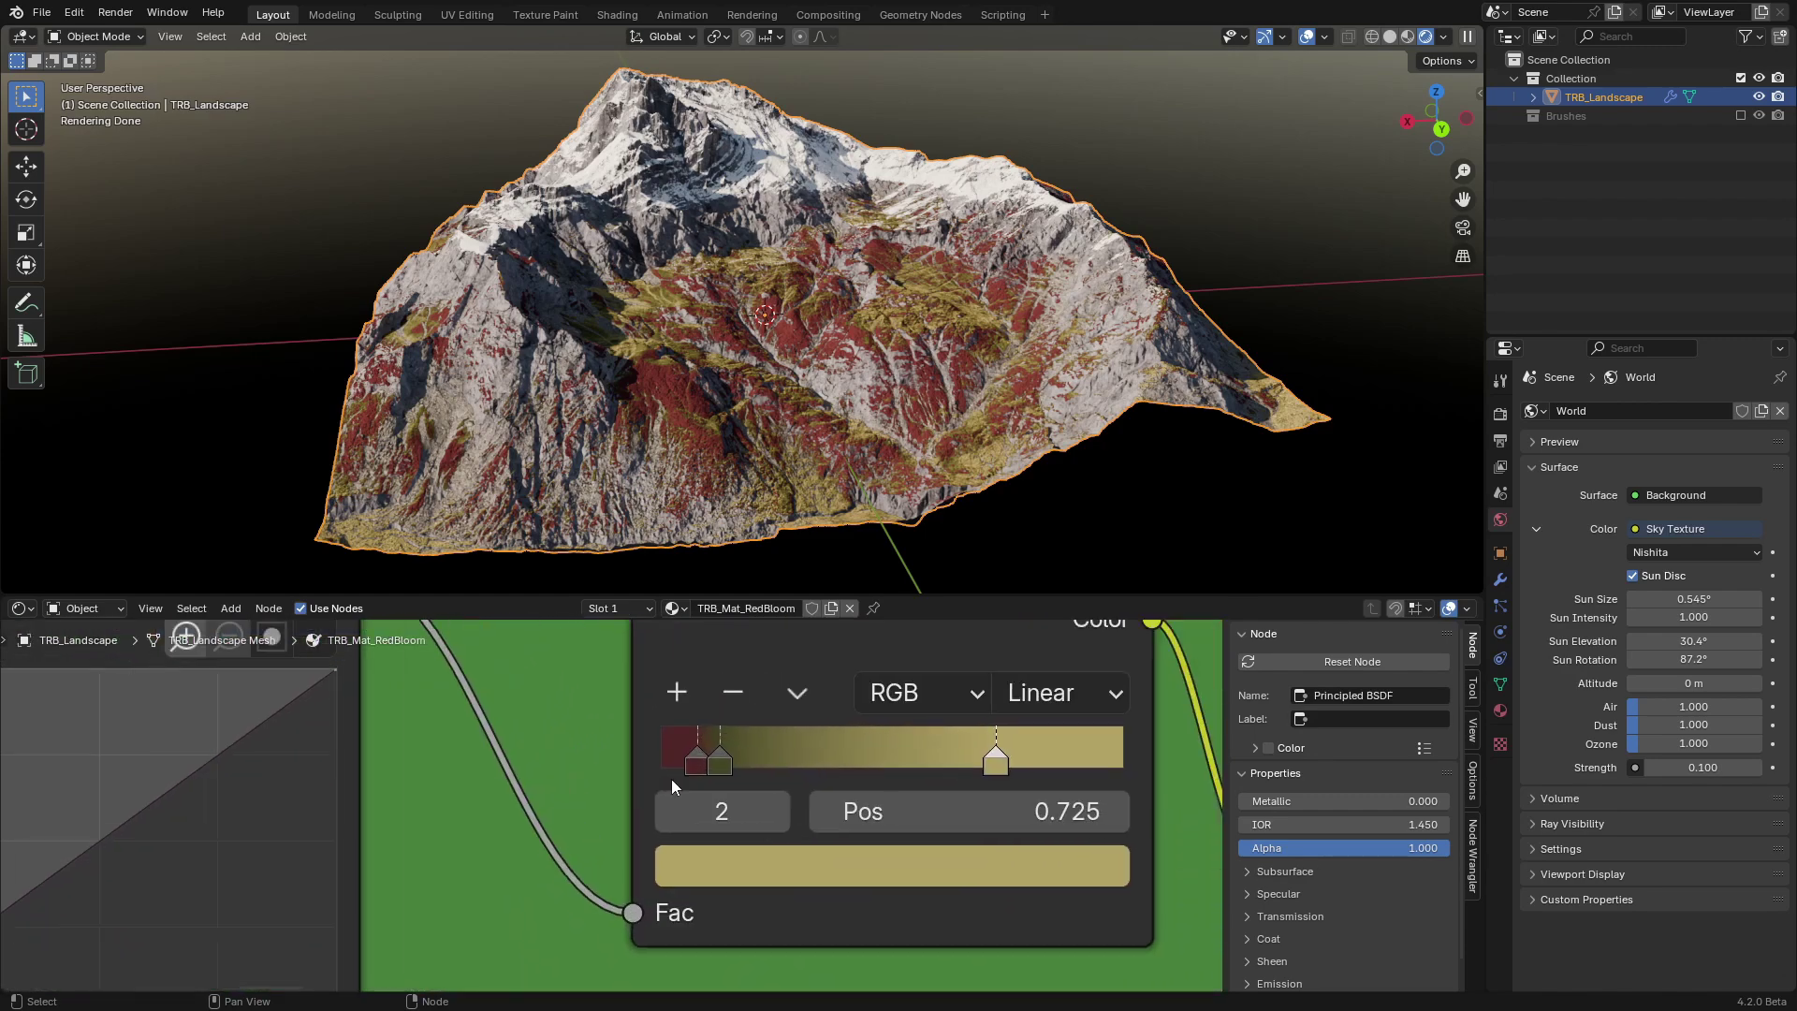
{"action": "left_click", "coordinate": [689, 763]}
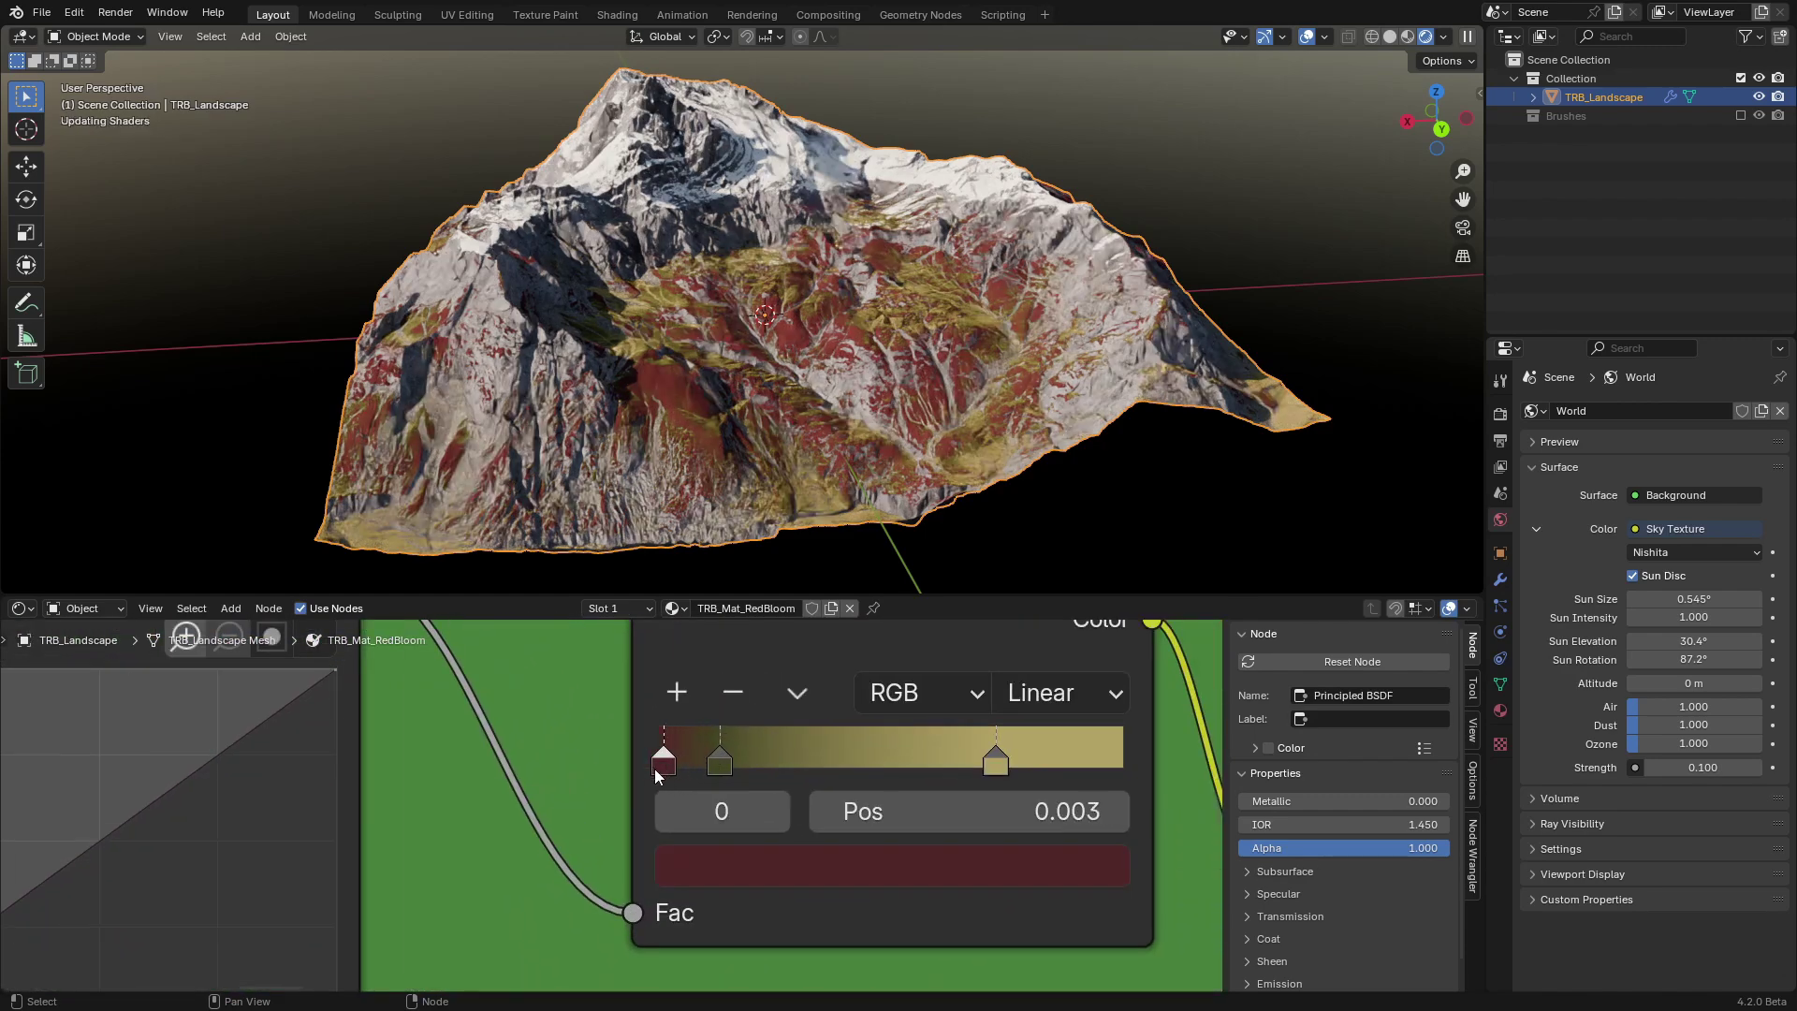
{"action": "mouse_move", "coordinate": [669, 765]}
{"action": "left_mouse_down"}
{"action": "mouse_move", "coordinate": [732, 755]}
{"action": "mouse_move", "coordinate": [715, 760]}
{"action": "left_mouse_up"}
{"action": "key", "text": "g"}
{"action": "left_click", "coordinate": [703, 761]}
{"action": "left_click", "coordinate": [704, 758]}
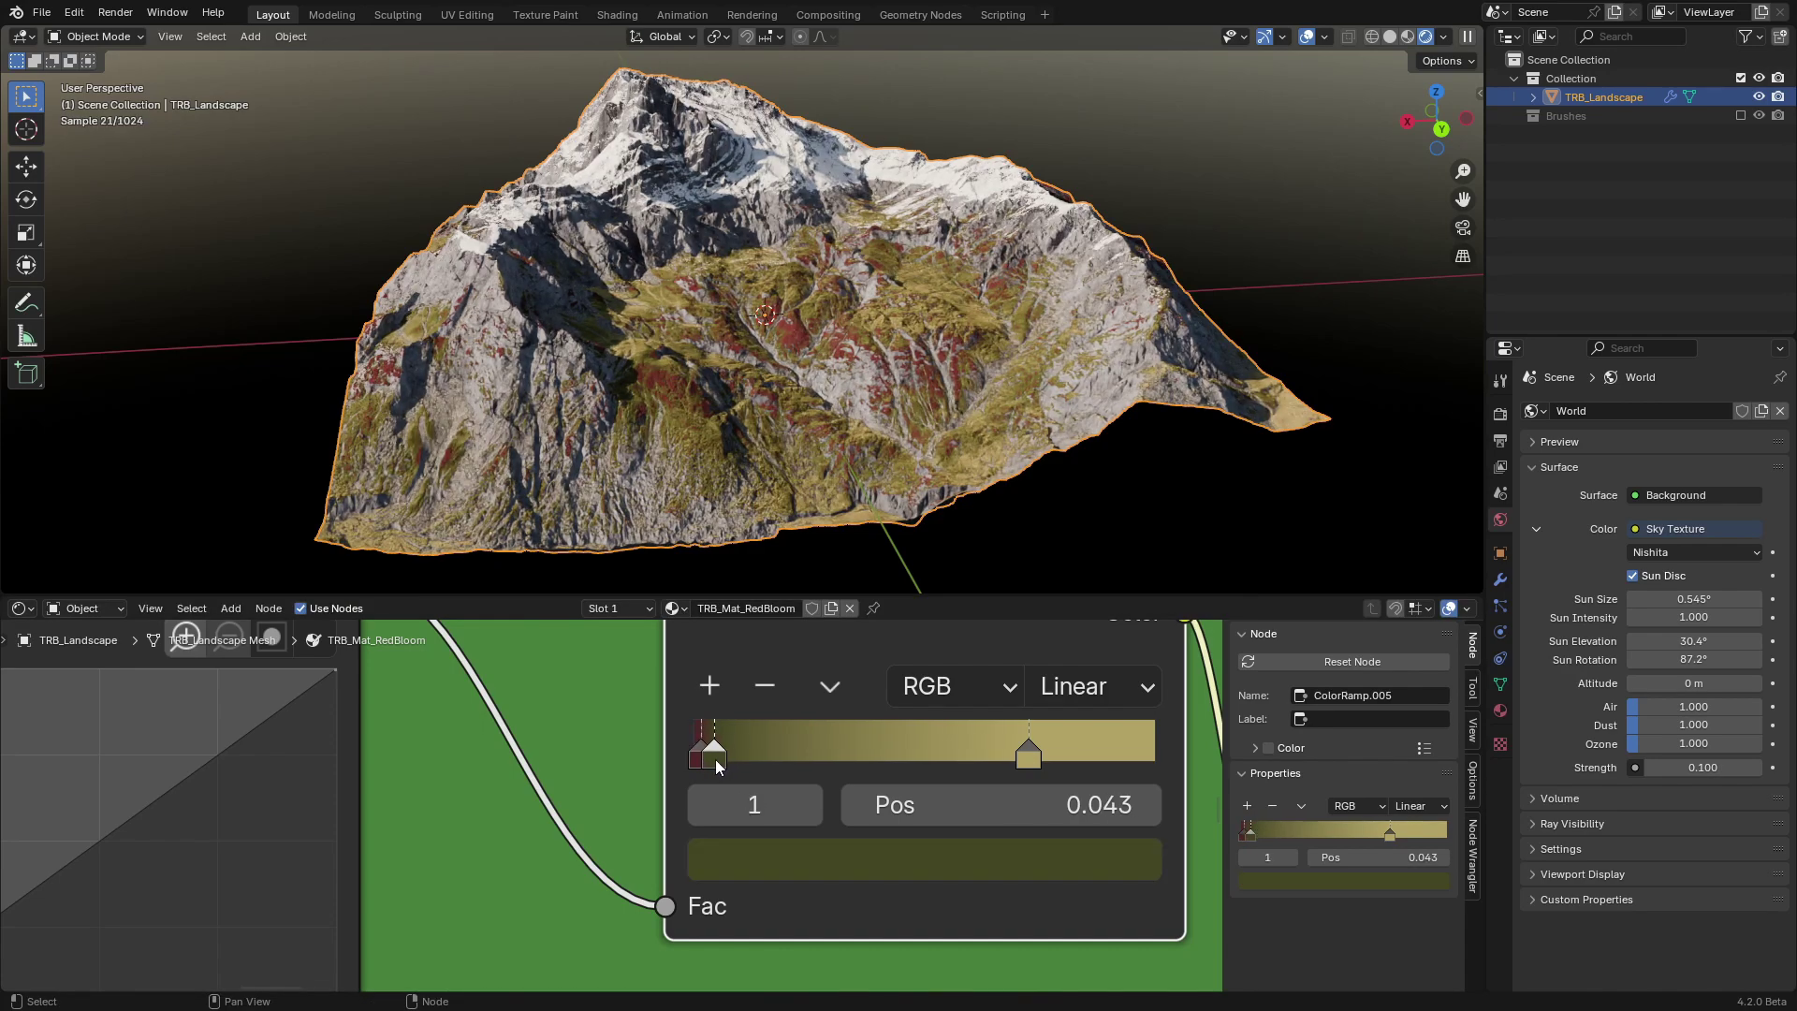
{"action": "left_click", "coordinate": [16, 608]}
Try TRB_Mat_SemiDesert on the landscape, then apply TRB_Mat_Default instead.
{"action": "left_click", "coordinate": [590, 721]}
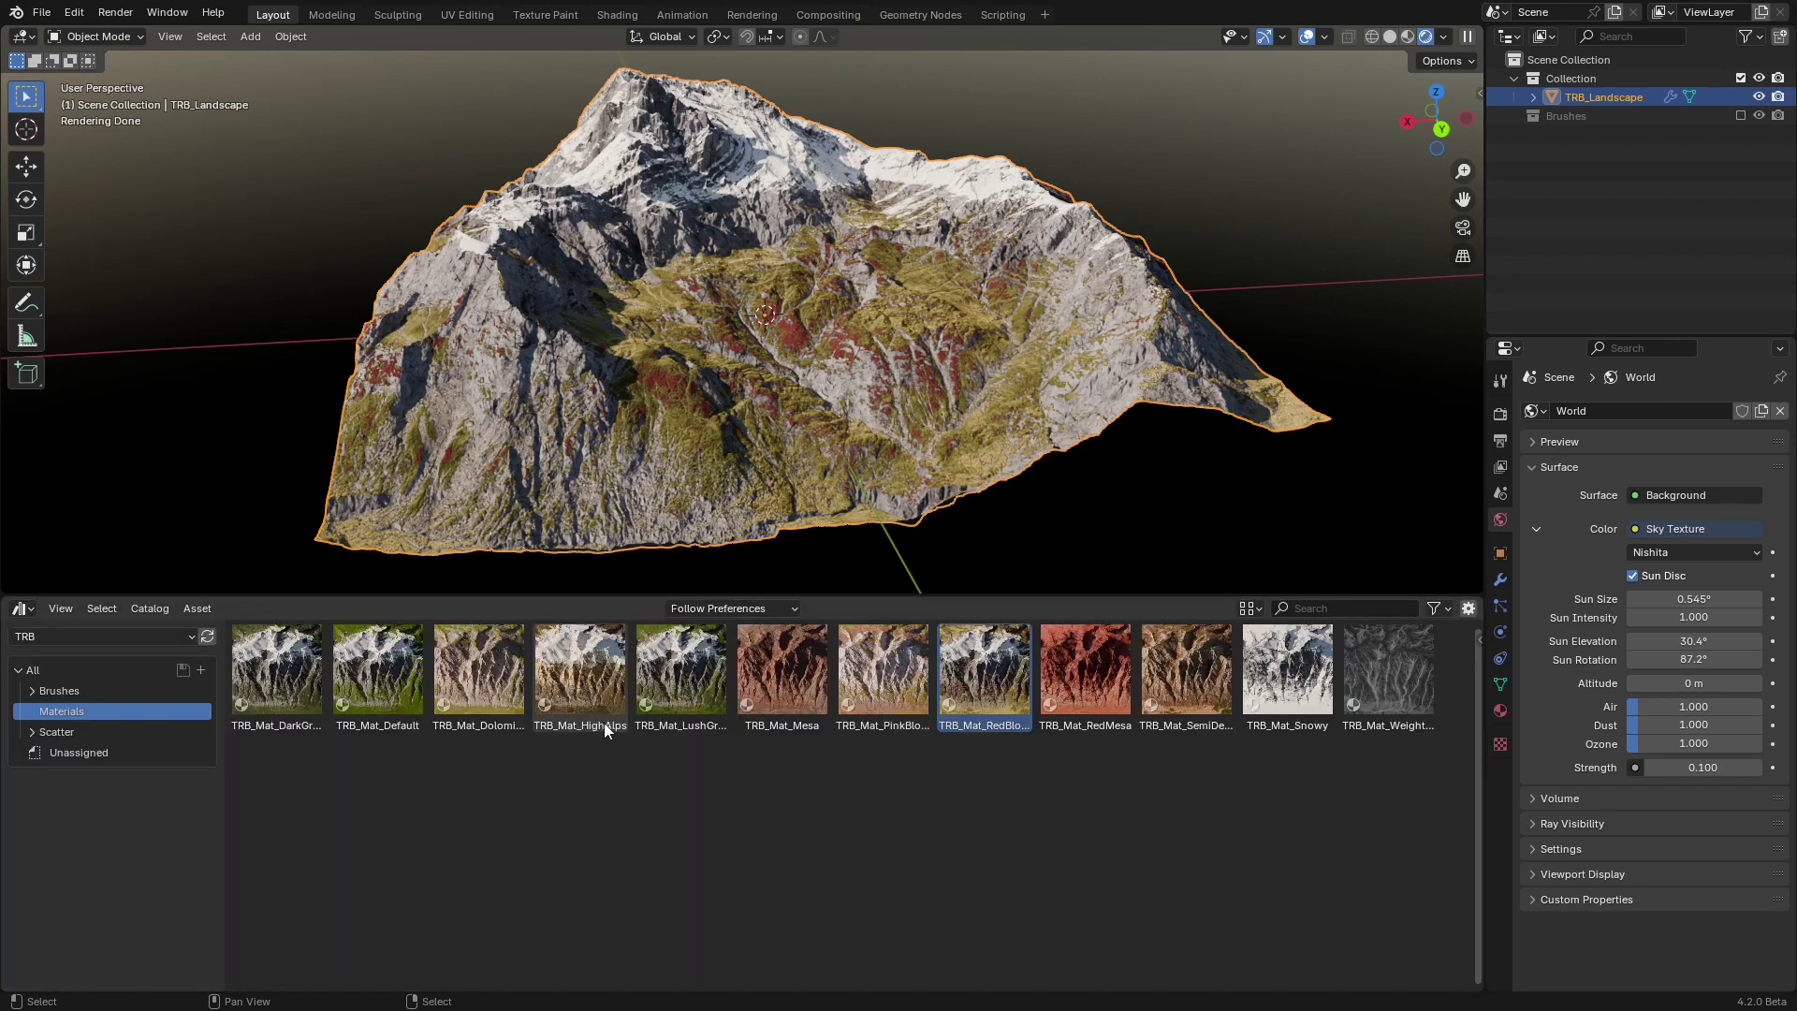
{"action": "left_click", "coordinate": [893, 838]}
{"action": "left_click_drag", "start_coordinate": [1210, 685], "coordinate": [874, 316]}
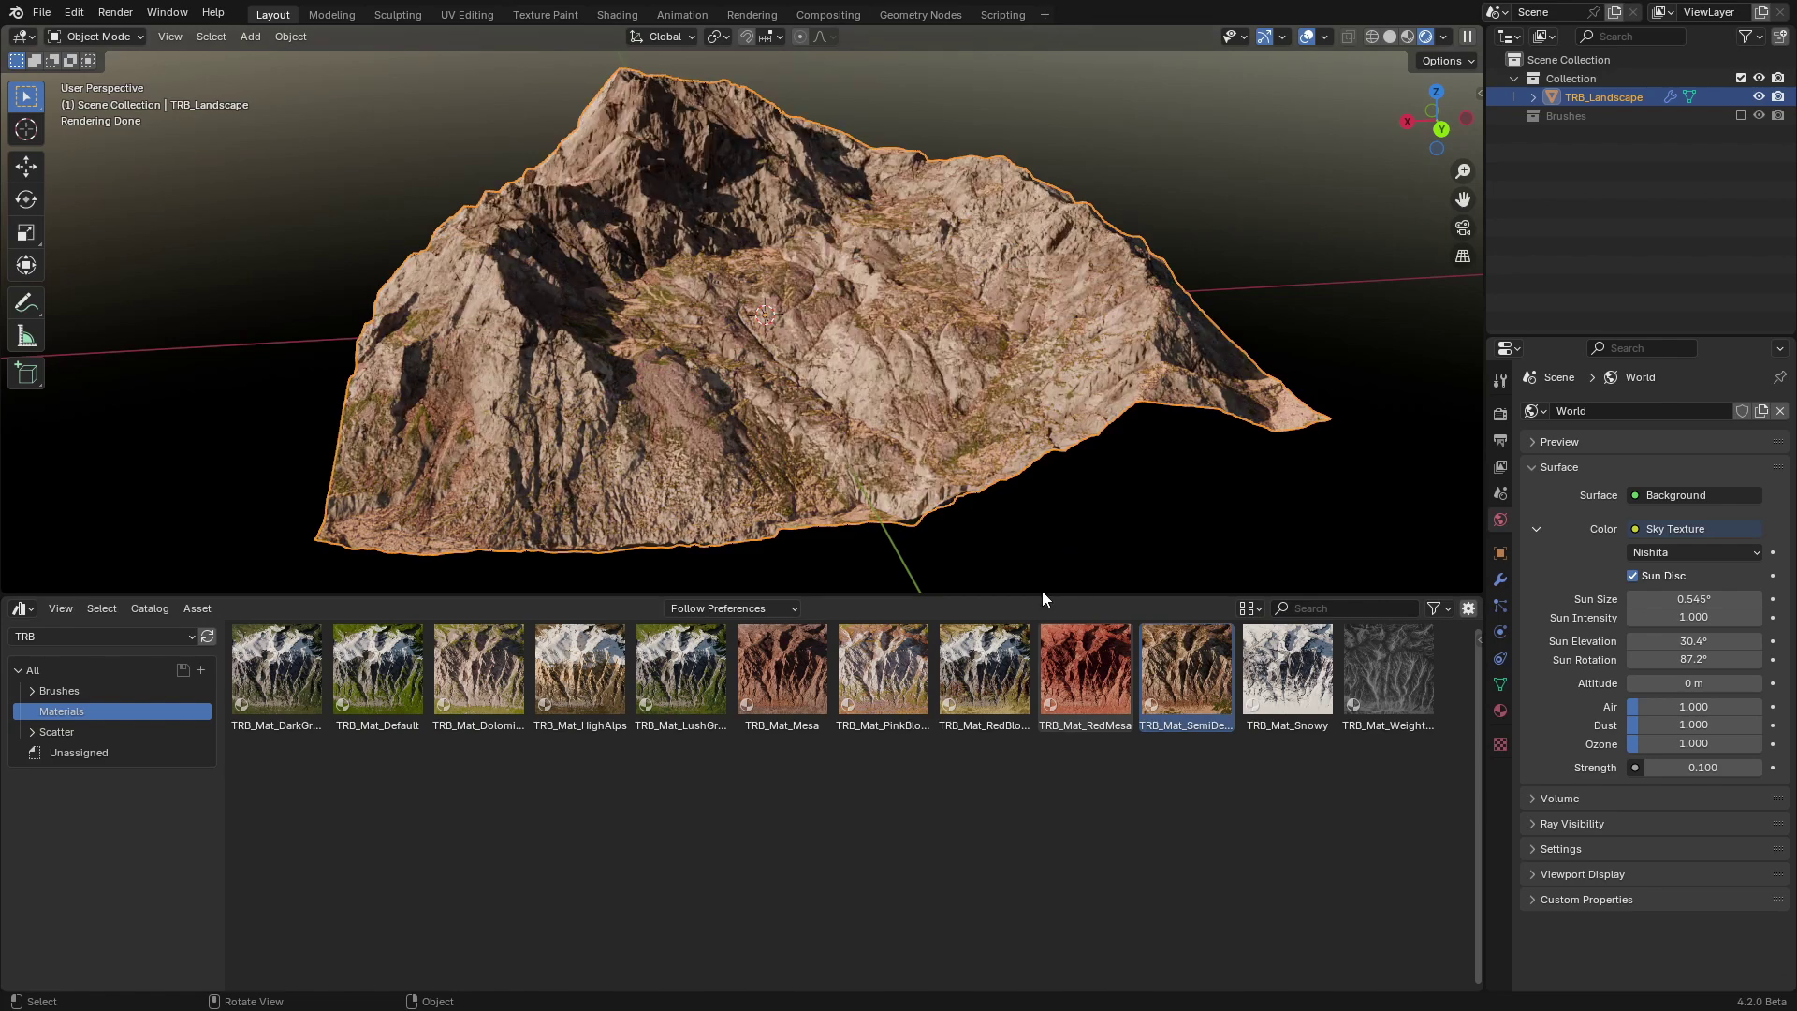
{"action": "left_click_drag", "start_coordinate": [1039, 599], "coordinate": [1040, 754]}
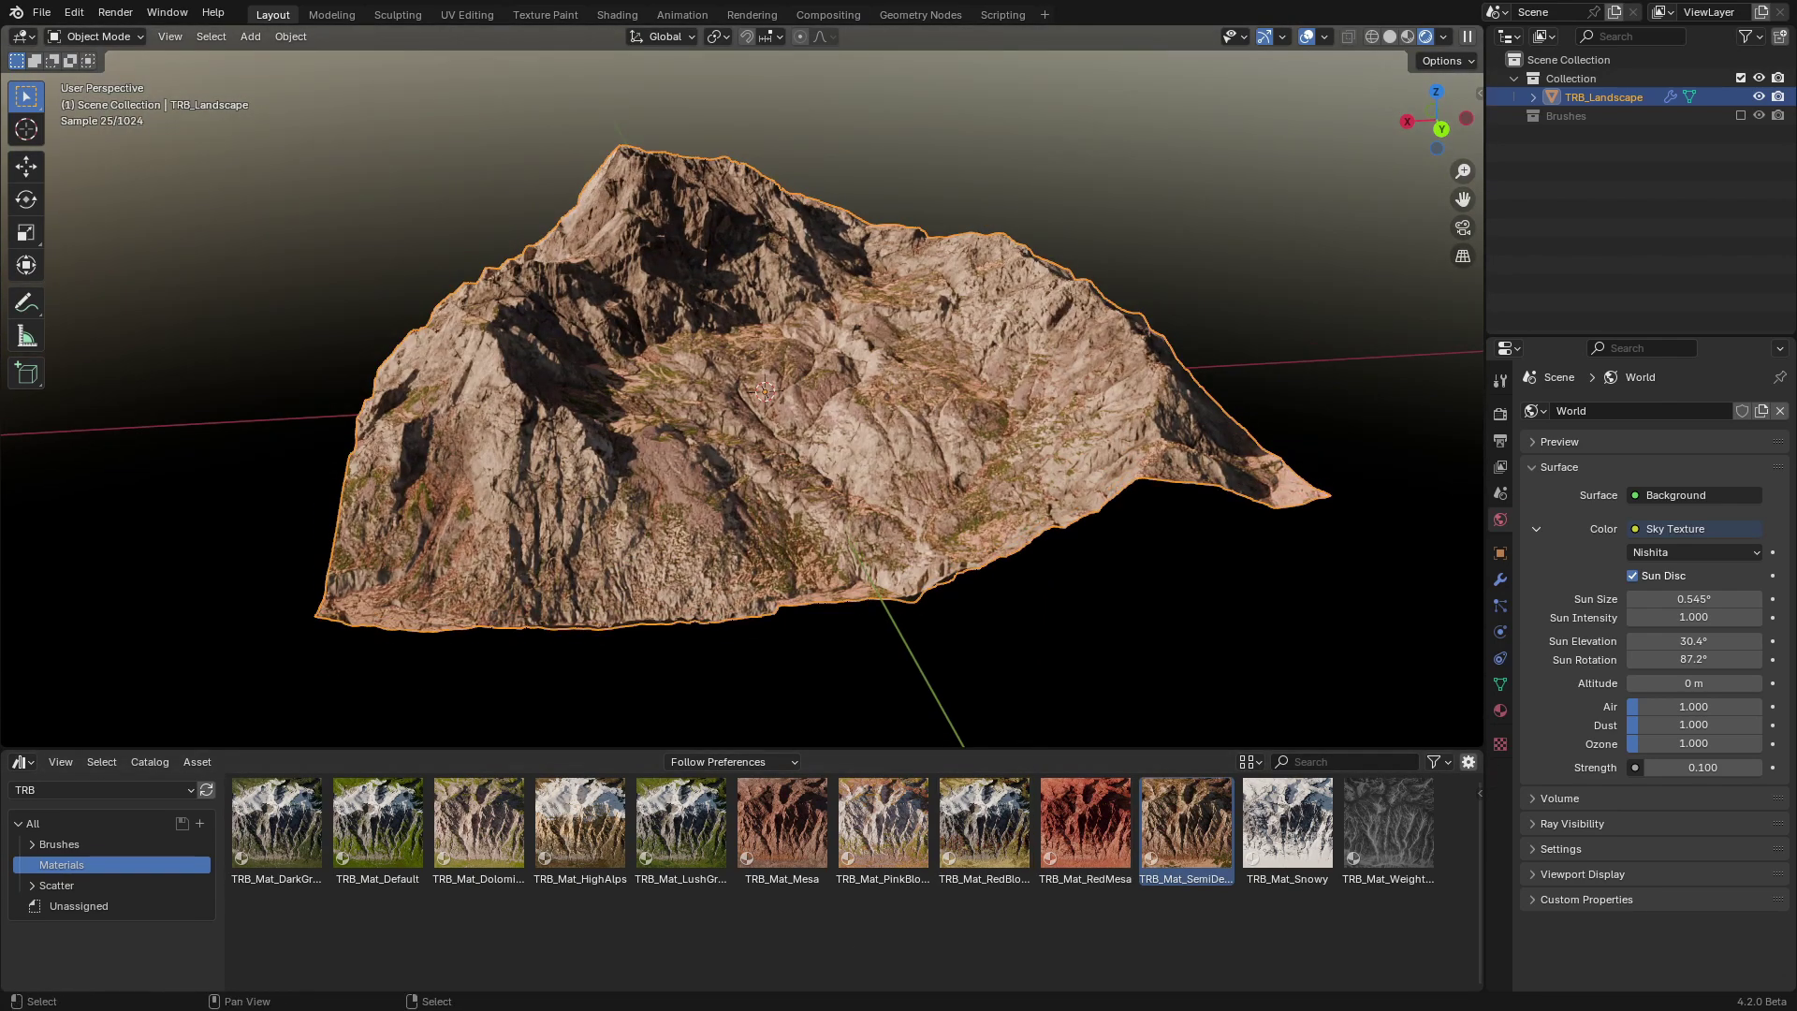
{"action": "left_click_drag", "start_coordinate": [396, 856], "coordinate": [729, 454]}
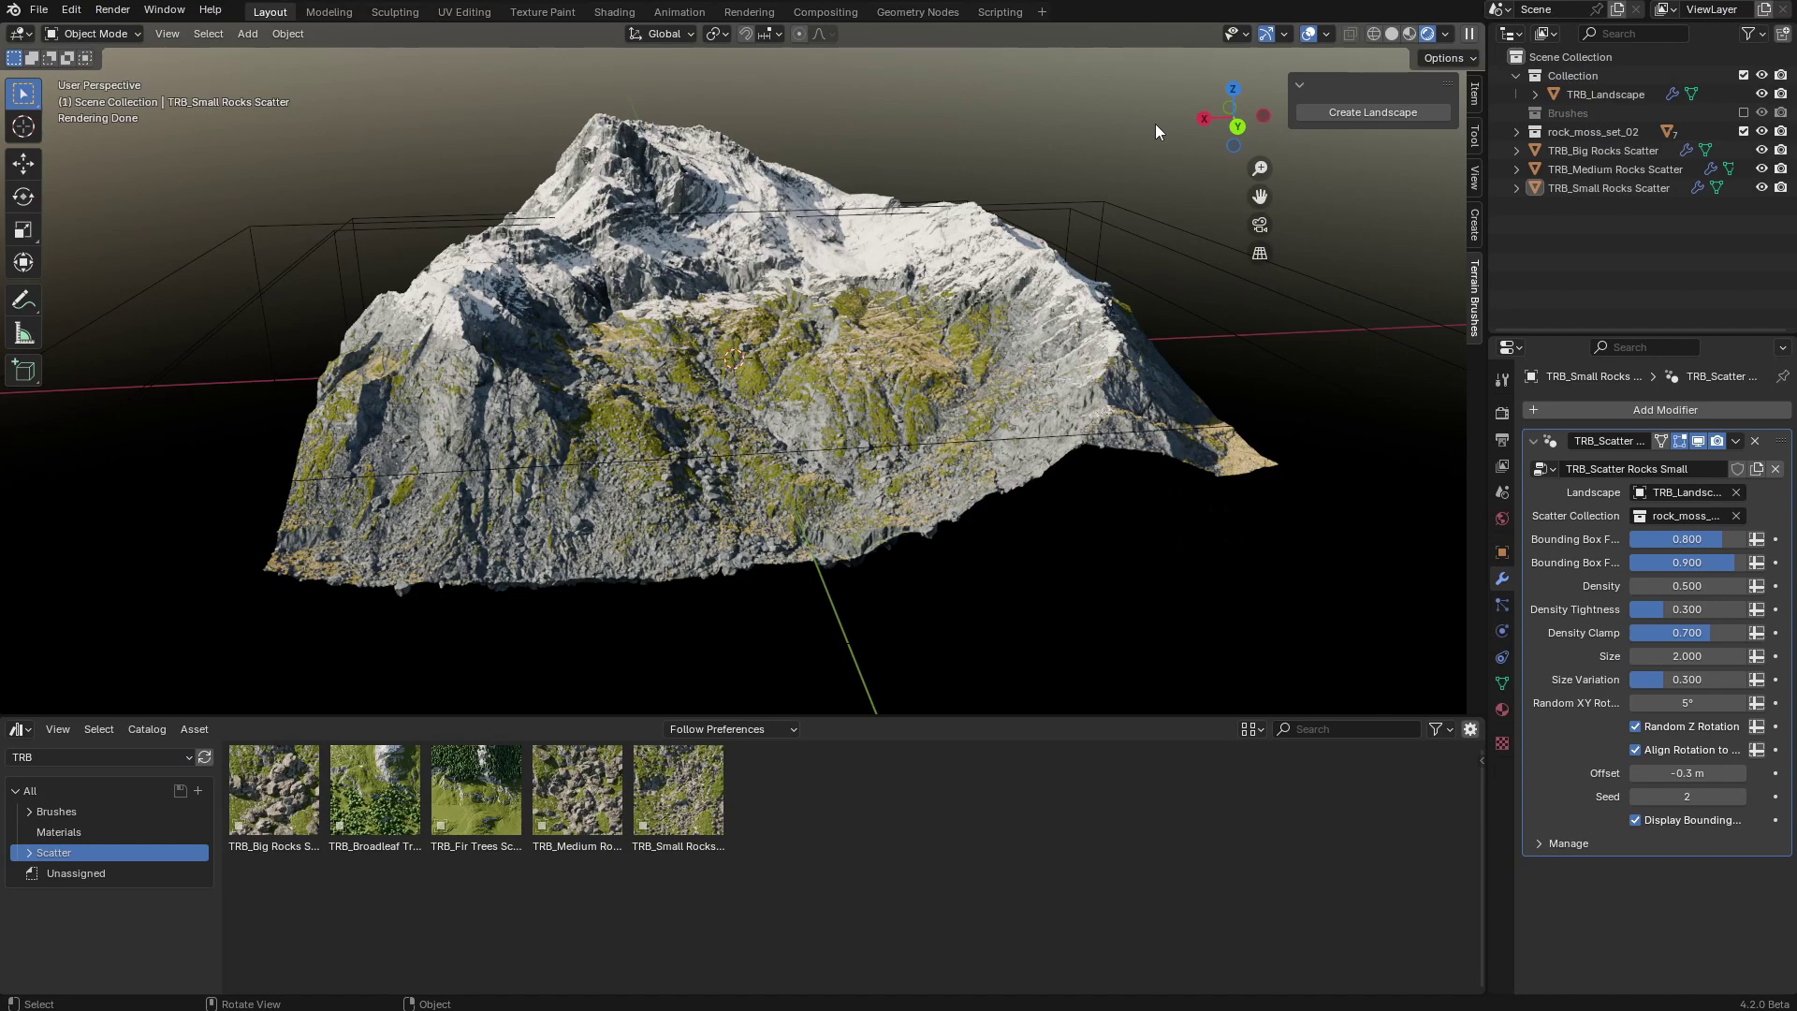
{"action": "left_click", "coordinate": [1634, 150]}
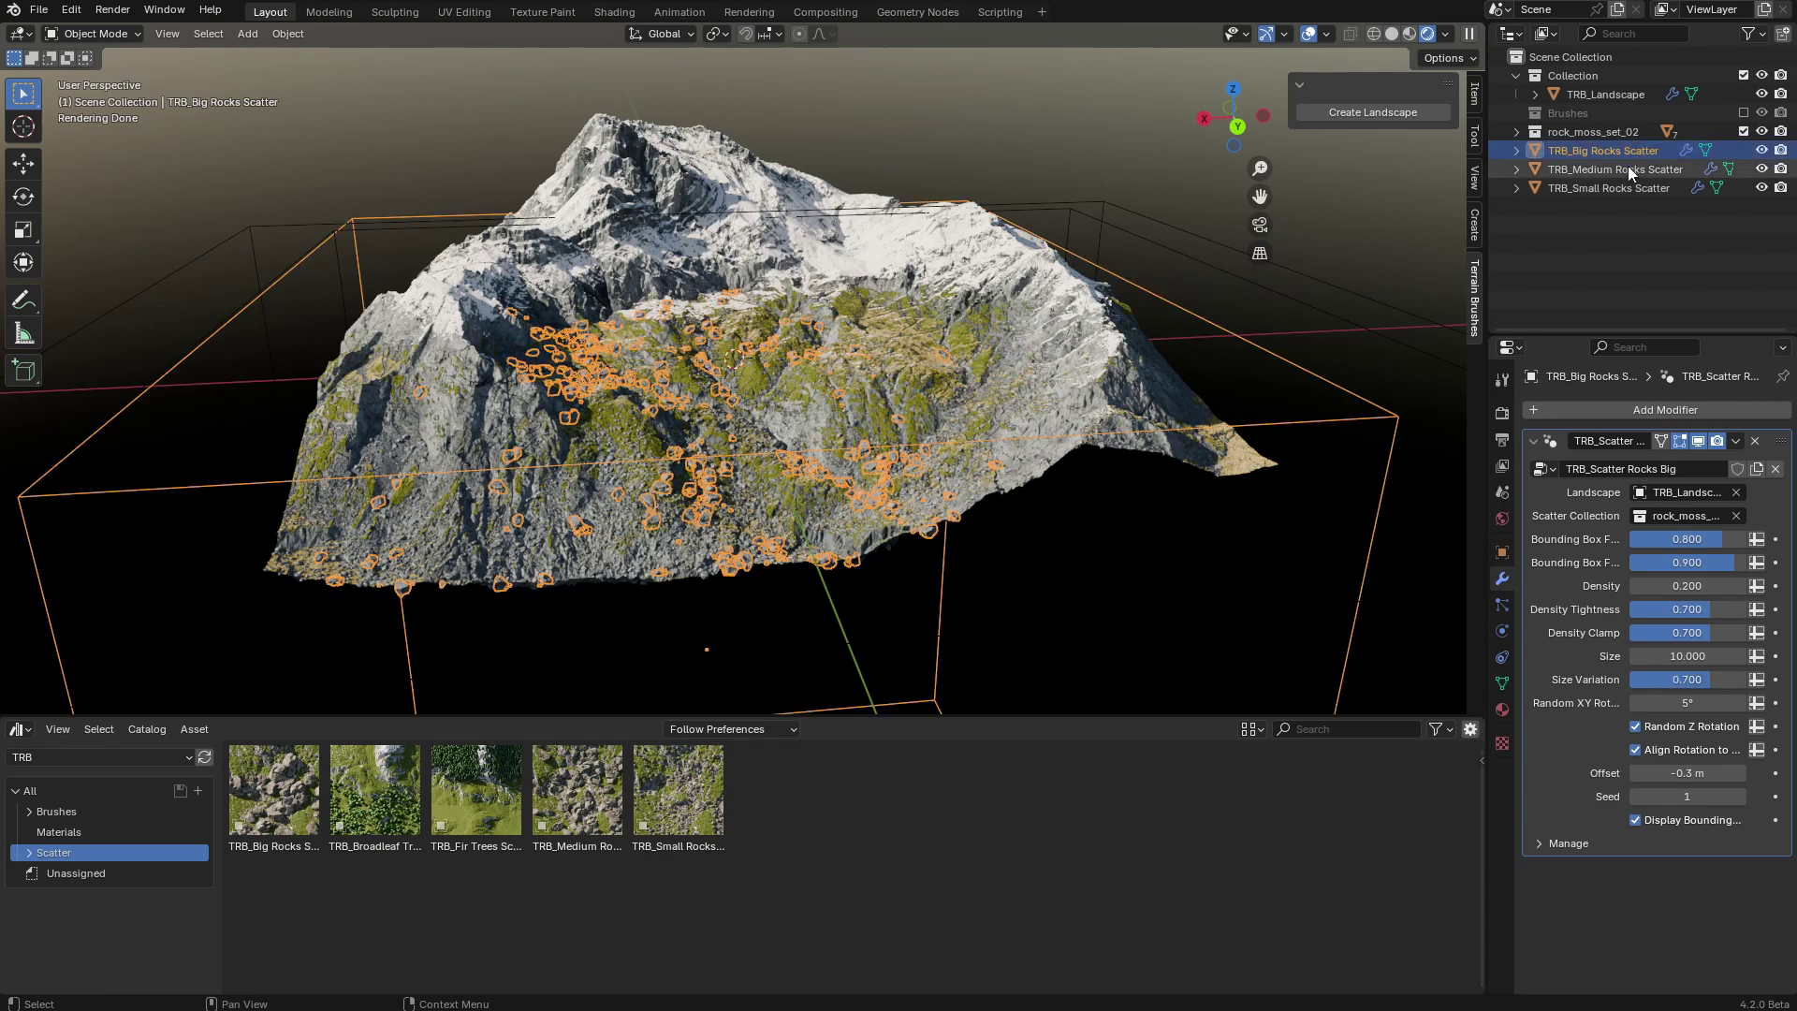
{"action": "left_click", "coordinate": [1626, 166]}
{"action": "left_click", "coordinate": [1619, 188]}
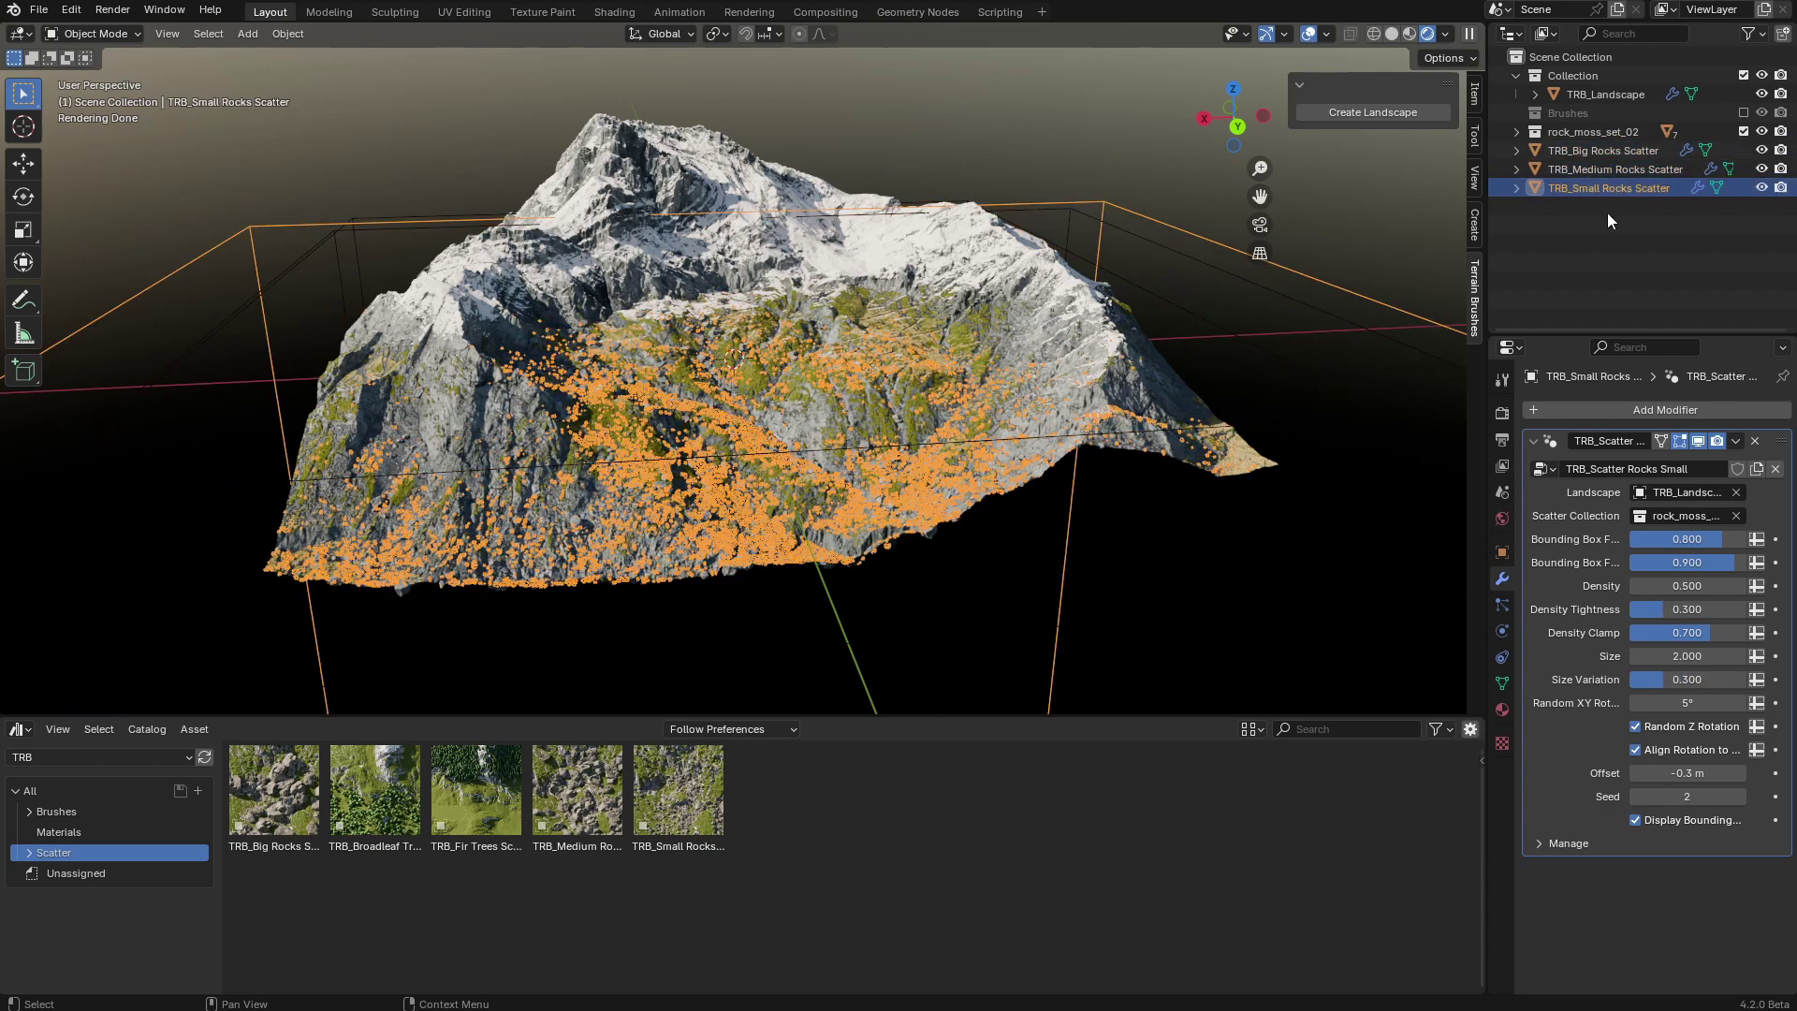
{"action": "left_click", "coordinate": [1607, 146]}
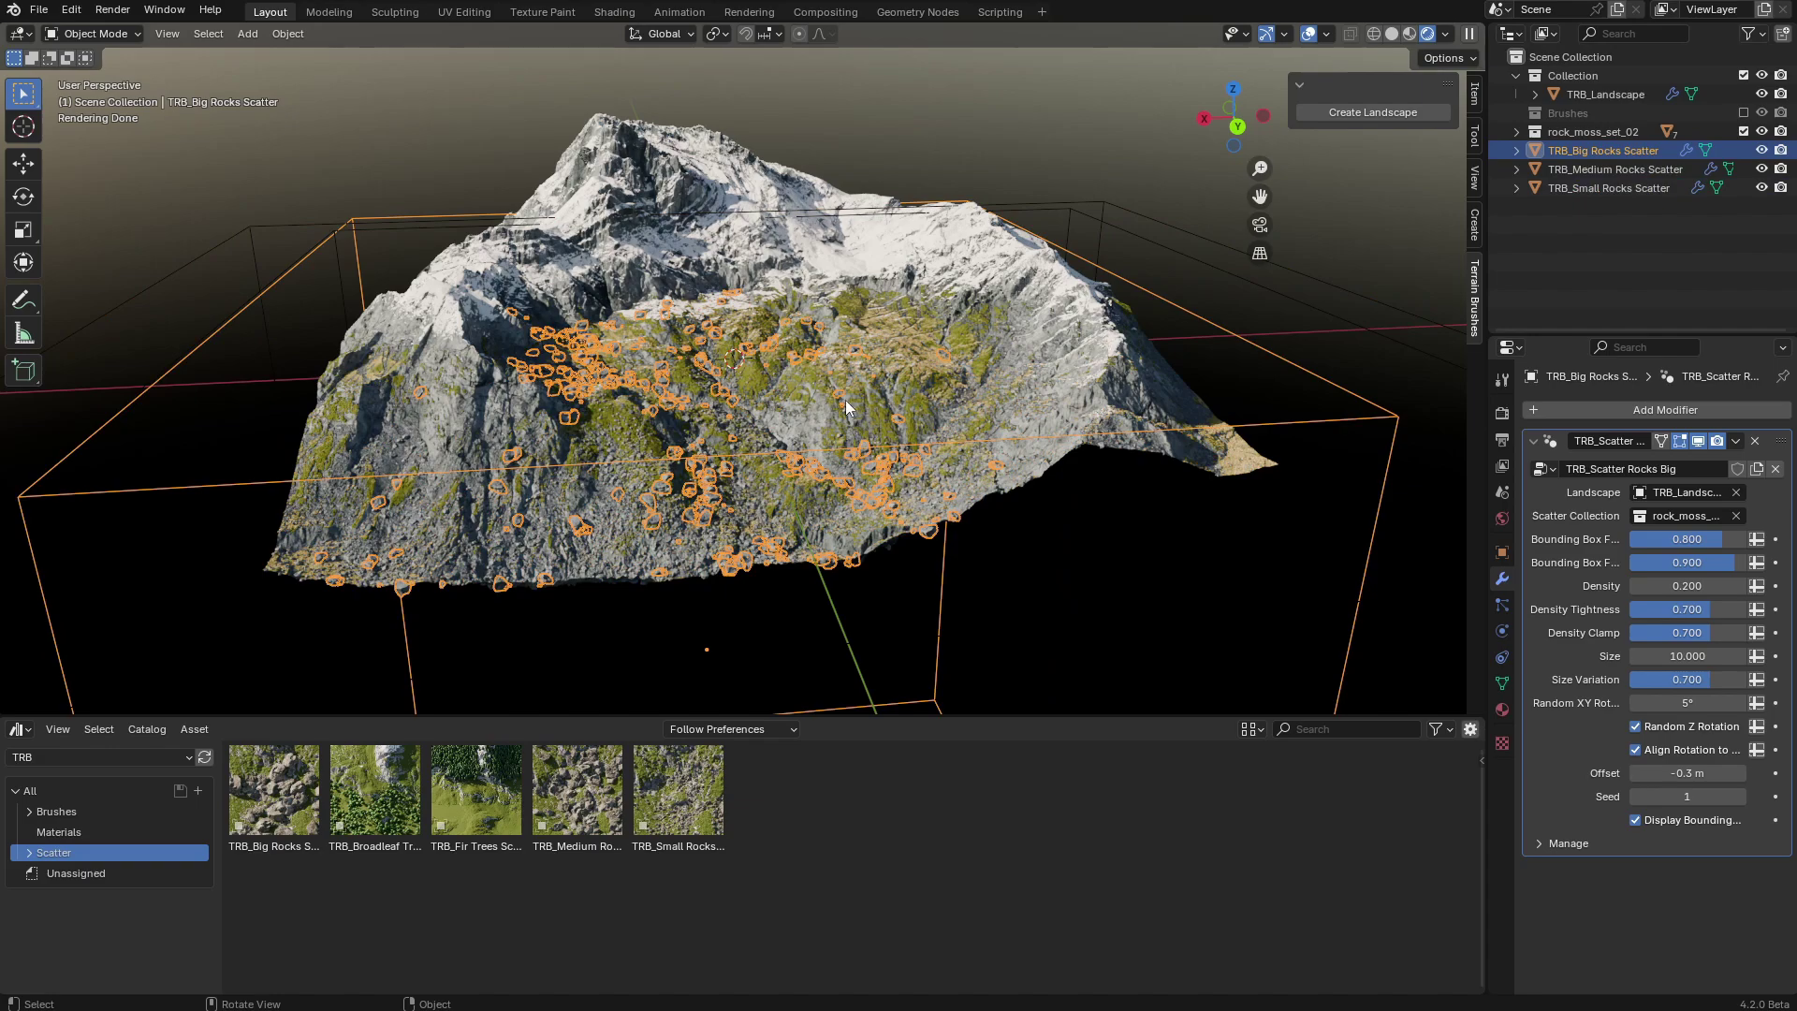
{"action": "mouse_move", "coordinate": [836, 393]}
{"action": "middle_mouse_down"}
{"action": "mouse_move", "coordinate": [955, 375]}
{"action": "mouse_move", "coordinate": [1027, 422]}
{"action": "mouse_move", "coordinate": [1040, 353]}
{"action": "mouse_move", "coordinate": [903, 352]}
{"action": "mouse_move", "coordinate": [841, 400]}
{"action": "mouse_move", "coordinate": [639, 369]}
{"action": "mouse_move", "coordinate": [650, 400]}
{"action": "mouse_move", "coordinate": [739, 393]}
{"action": "mouse_move", "coordinate": [704, 356]}
{"action": "middle_mouse_up"}
{"action": "scroll", "coordinate": [692, 338], "scroll_direction": "up", "scroll_amount": 3}
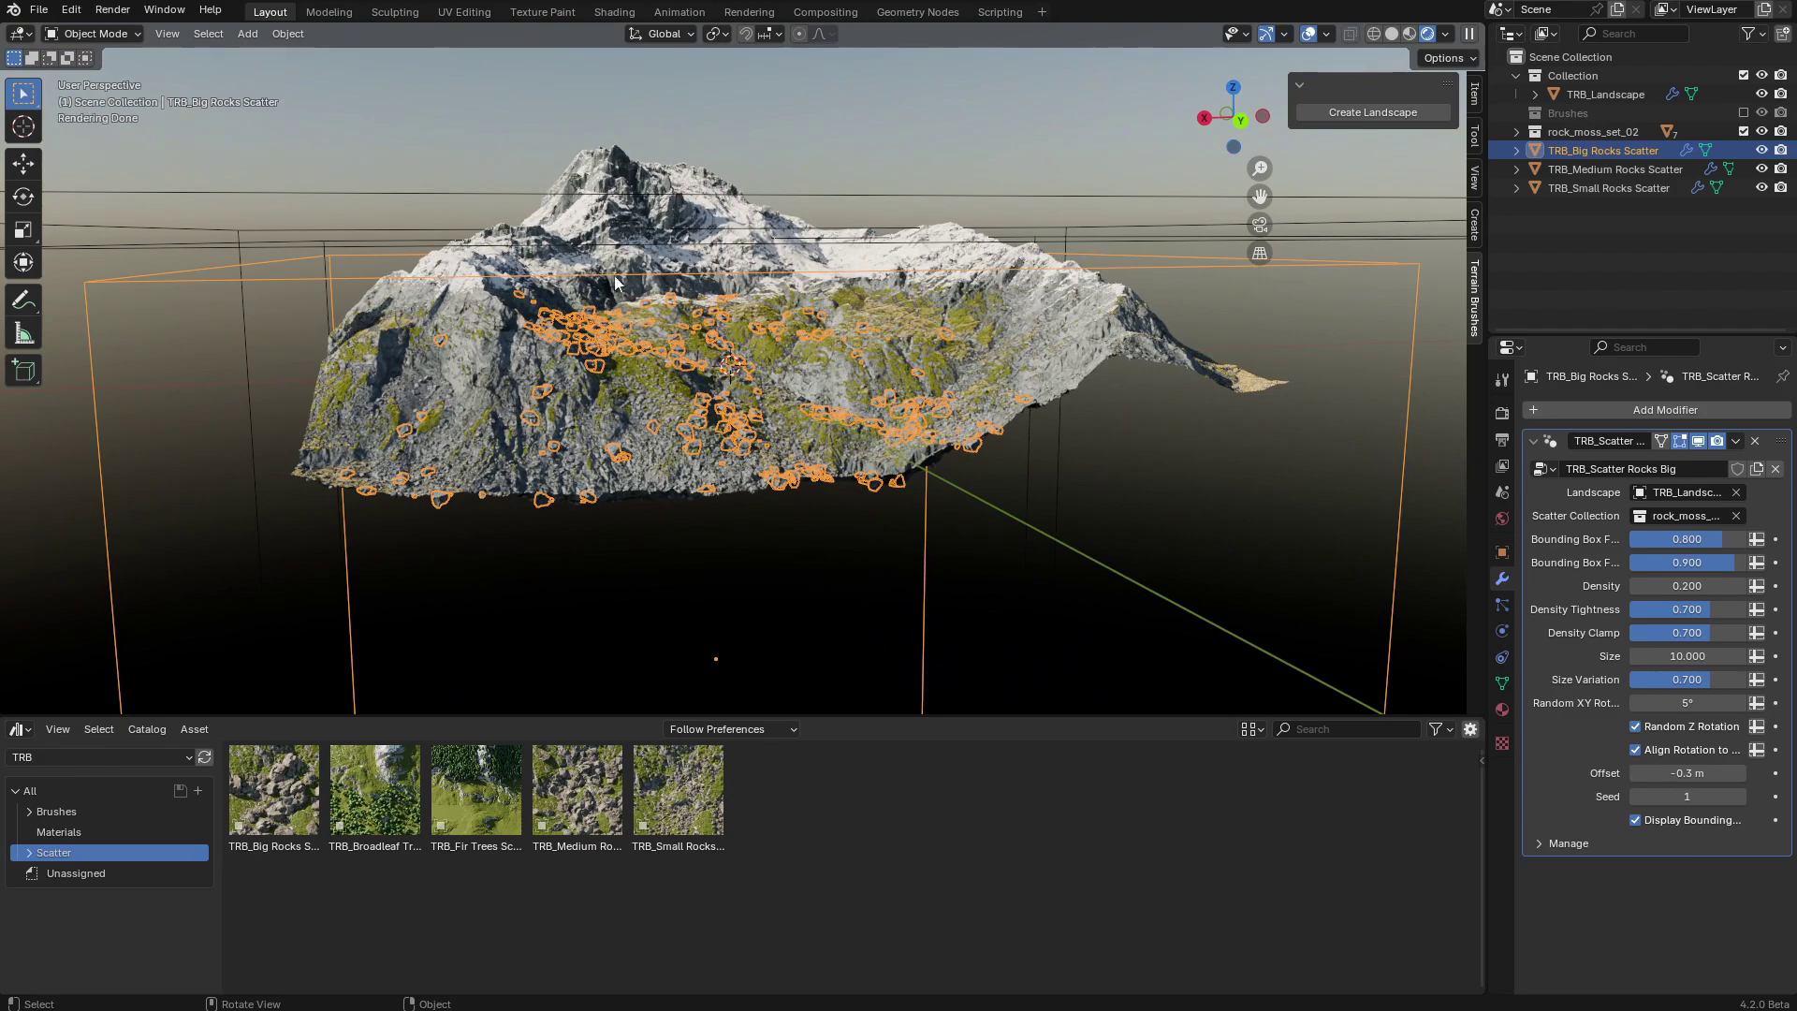
{"action": "mouse_move", "coordinate": [607, 285]}
{"action": "middle_mouse_down"}
{"action": "mouse_move", "coordinate": [745, 250]}
{"action": "mouse_move", "coordinate": [787, 309]}
{"action": "middle_mouse_up"}
{"action": "scroll", "coordinate": [787, 310], "scroll_direction": "up", "scroll_amount": 5}
{"action": "scroll", "coordinate": [869, 177], "scroll_direction": "down", "scroll_amount": 5}
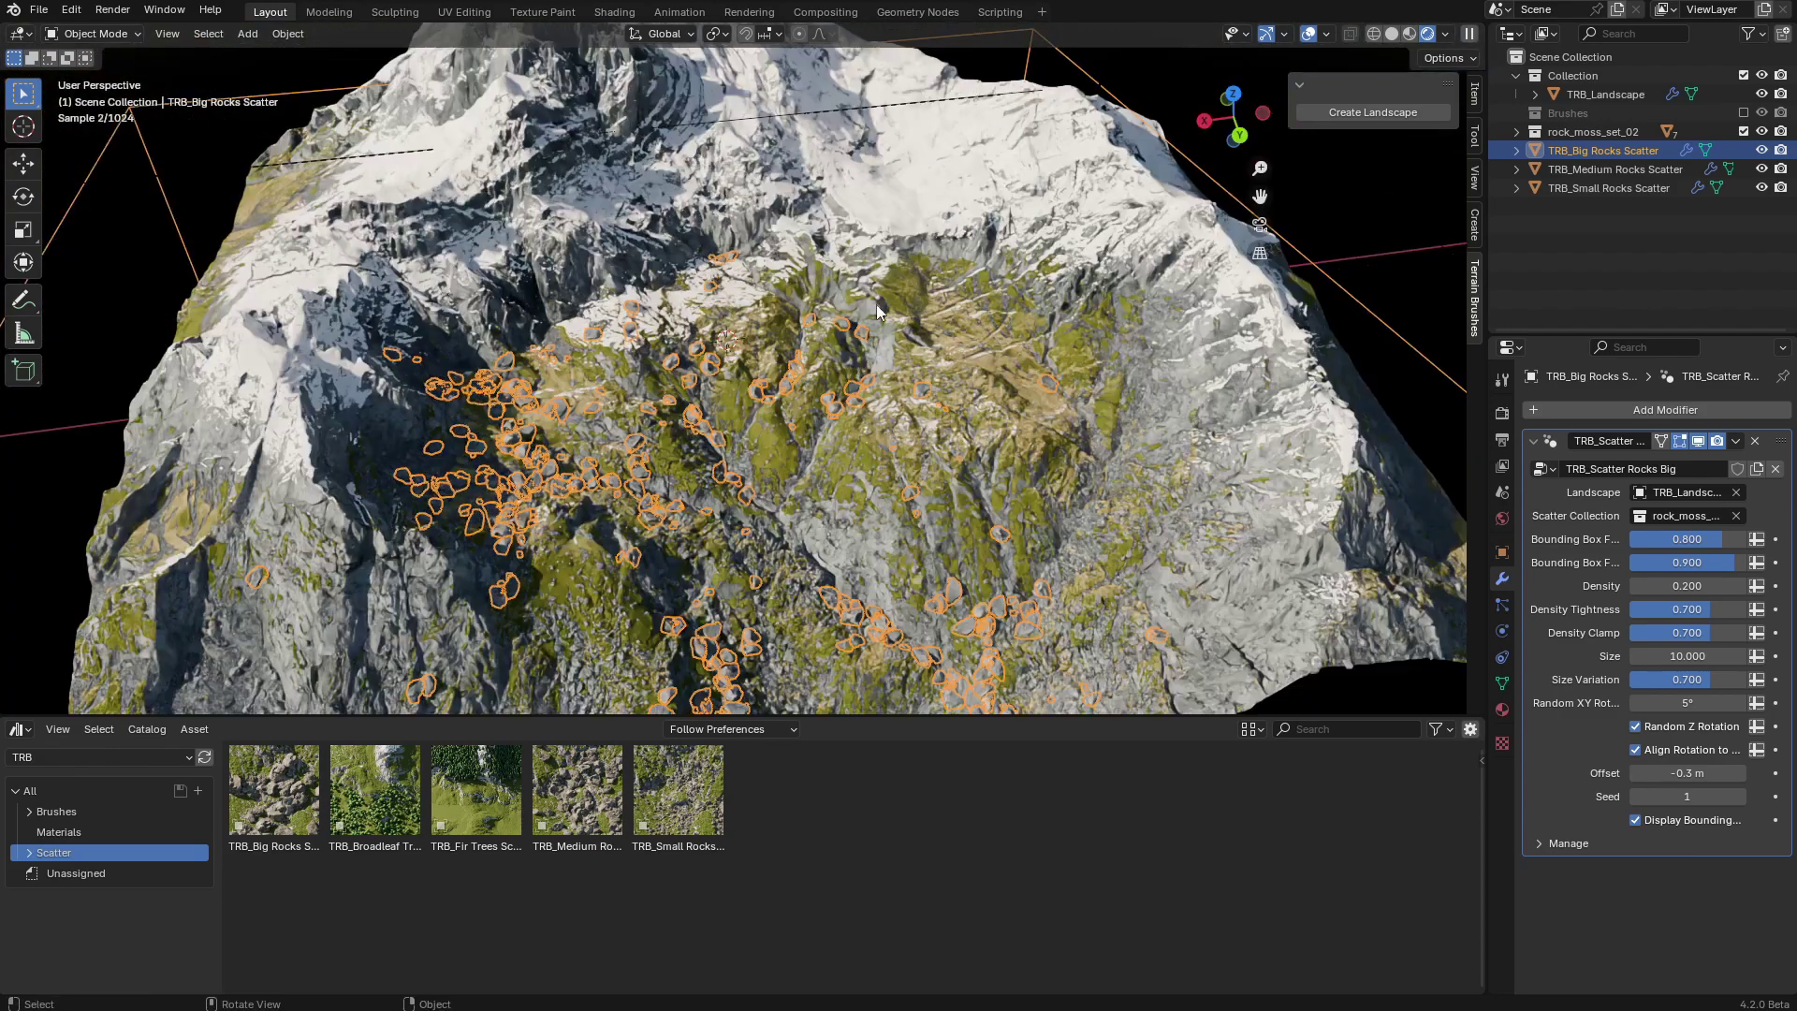
{"action": "mouse_move", "coordinate": [867, 177]}
{"action": "middle_mouse_down"}
{"action": "mouse_move", "coordinate": [693, 309]}
{"action": "mouse_move", "coordinate": [746, 326]}
{"action": "mouse_move", "coordinate": [830, 311]}
{"action": "middle_mouse_up"}
{"action": "scroll", "coordinate": [693, 309], "scroll_direction": "up", "scroll_amount": 5}
{"action": "left_click", "coordinate": [987, 84]}
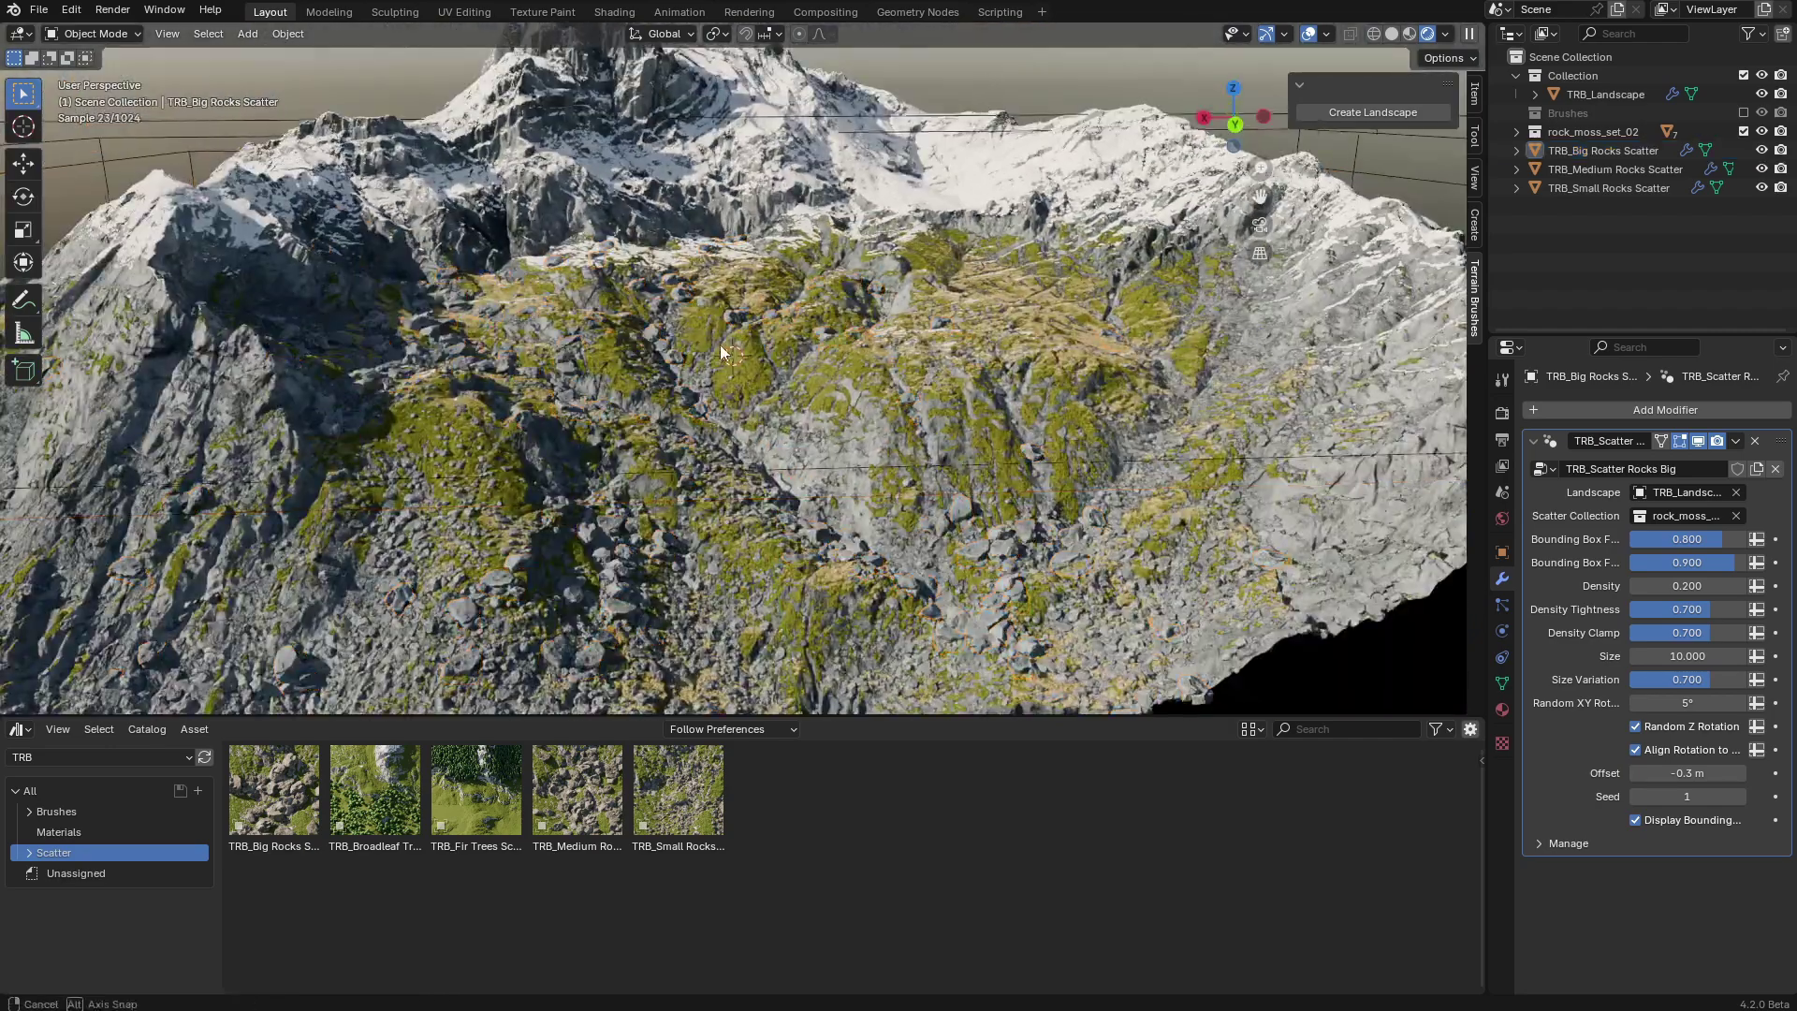
{"action": "scroll", "coordinate": [721, 344], "scroll_direction": "up", "scroll_amount": 3}
{"action": "scroll", "coordinate": [657, 412], "scroll_direction": "up", "scroll_amount": 1}
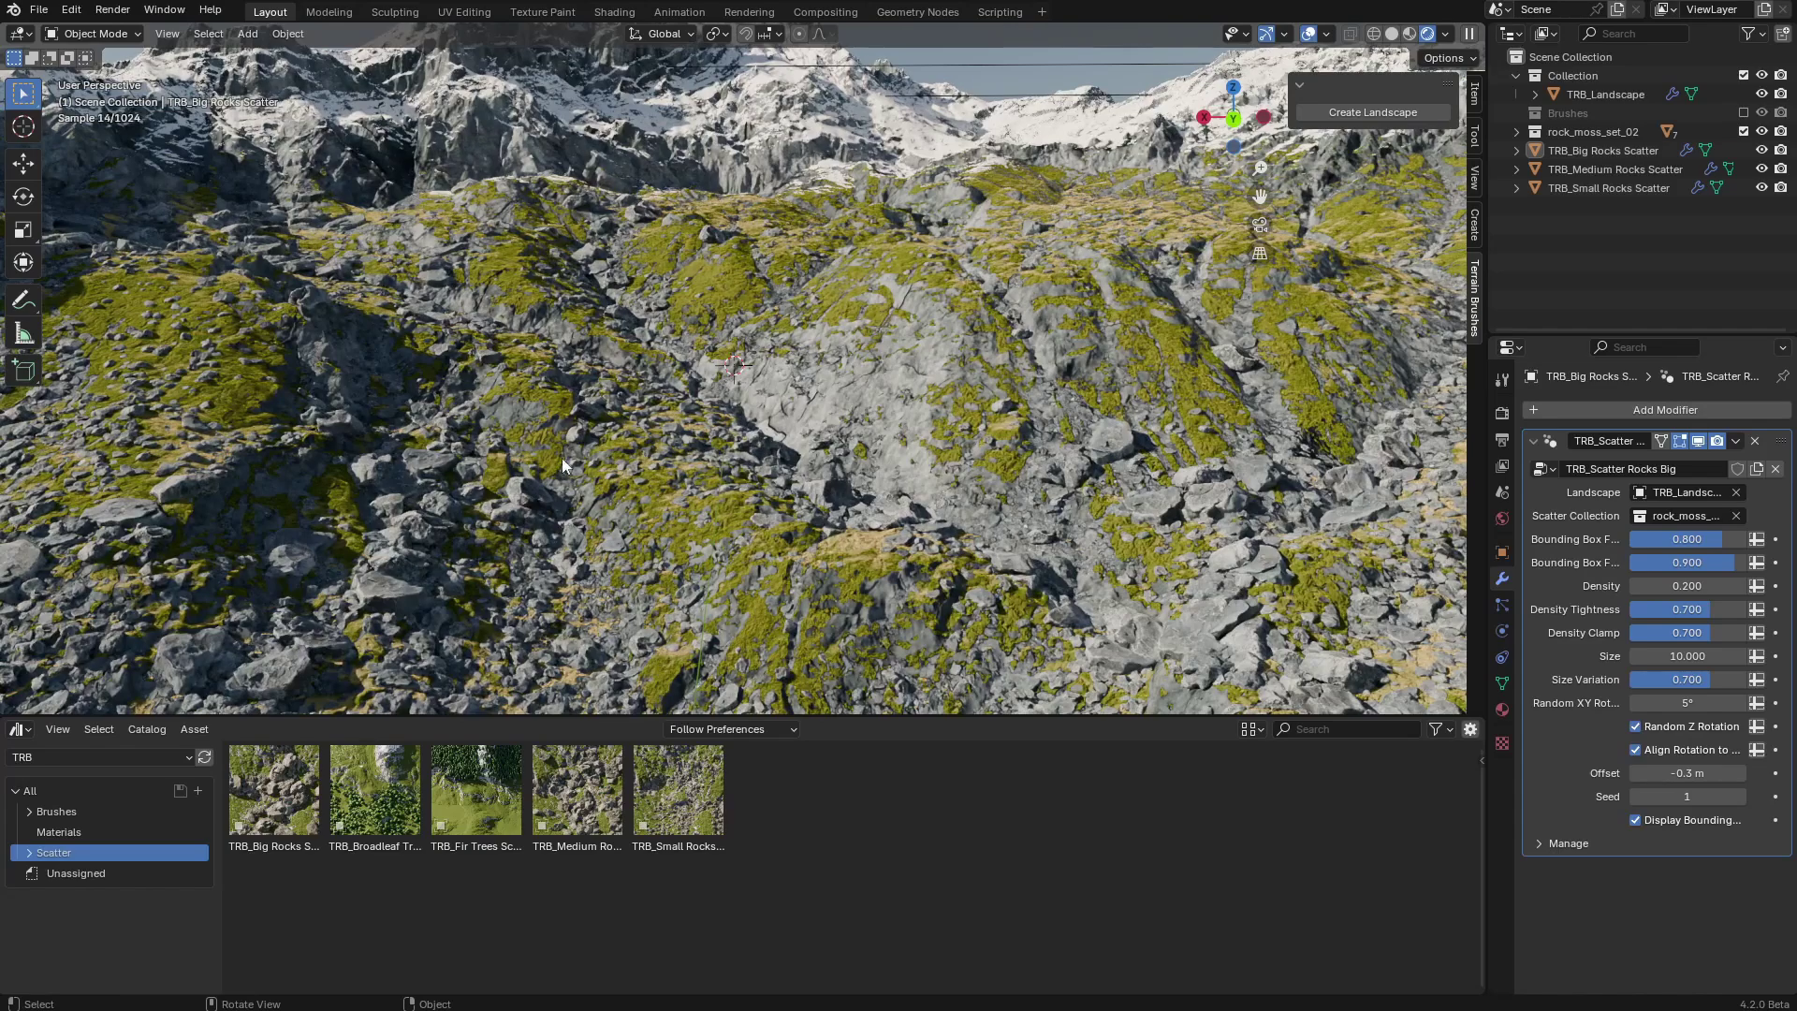
{"action": "mouse_move", "coordinate": [644, 319]}
{"action": "middle_mouse_down"}
{"action": "mouse_move", "coordinate": [753, 295]}
{"action": "mouse_move", "coordinate": [900, 358]}
{"action": "mouse_move", "coordinate": [897, 305]}
{"action": "mouse_move", "coordinate": [866, 341]}
{"action": "middle_mouse_up"}
{"action": "scroll", "coordinate": [870, 332], "scroll_direction": "down", "scroll_amount": 2}
{"action": "scroll", "coordinate": [857, 331], "scroll_direction": "down", "scroll_amount": 2}
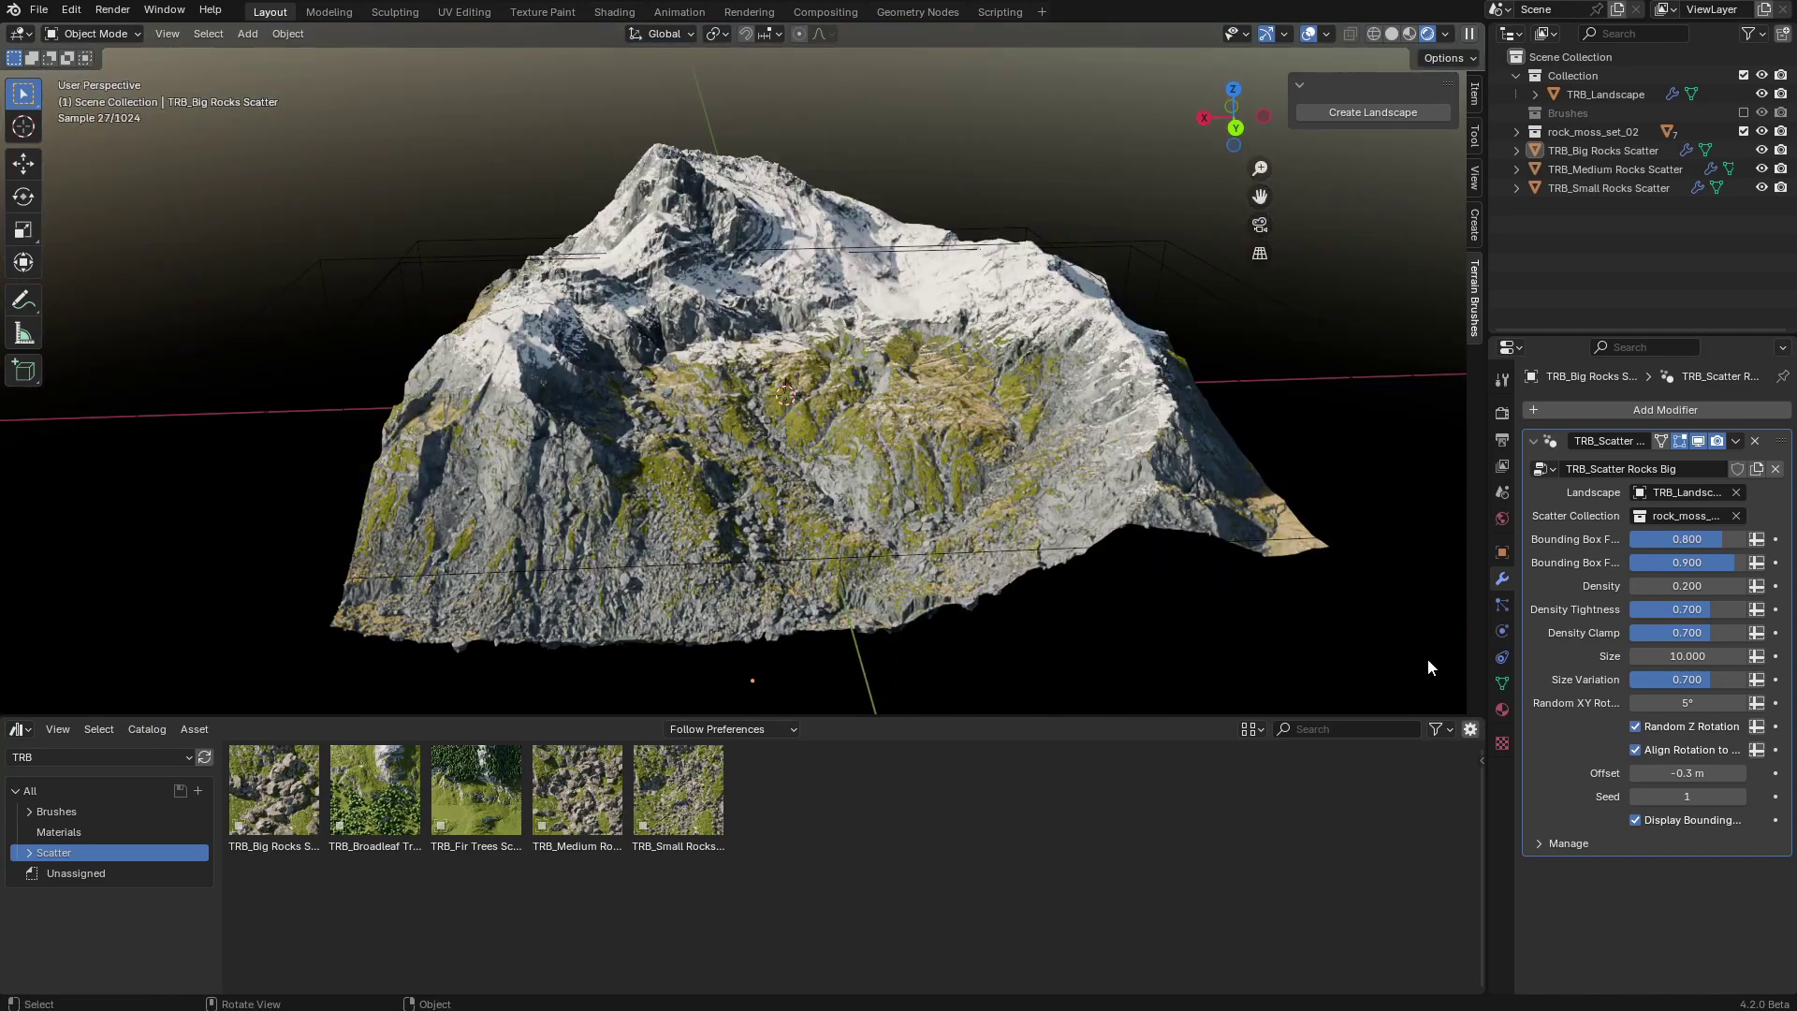
{"action": "left_click_drag", "start_coordinate": [1487, 601], "coordinate": [1405, 603]}
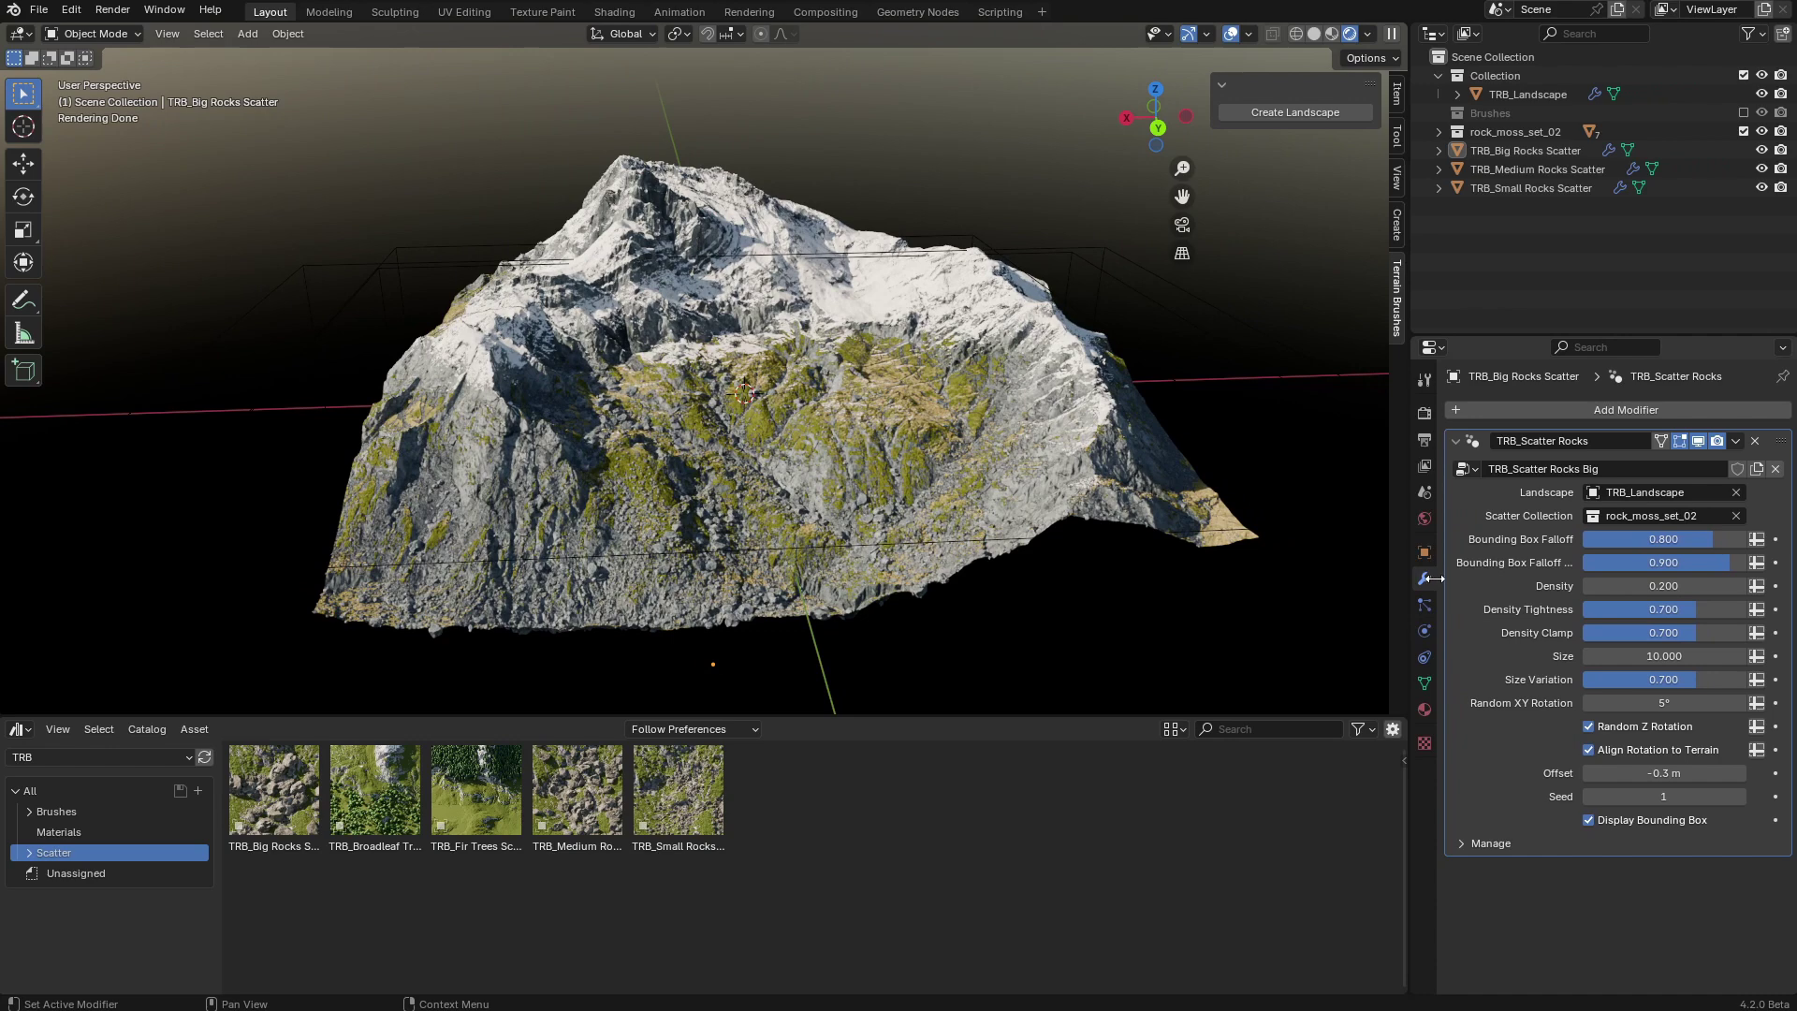
{"action": "left_click", "coordinate": [1509, 151]}
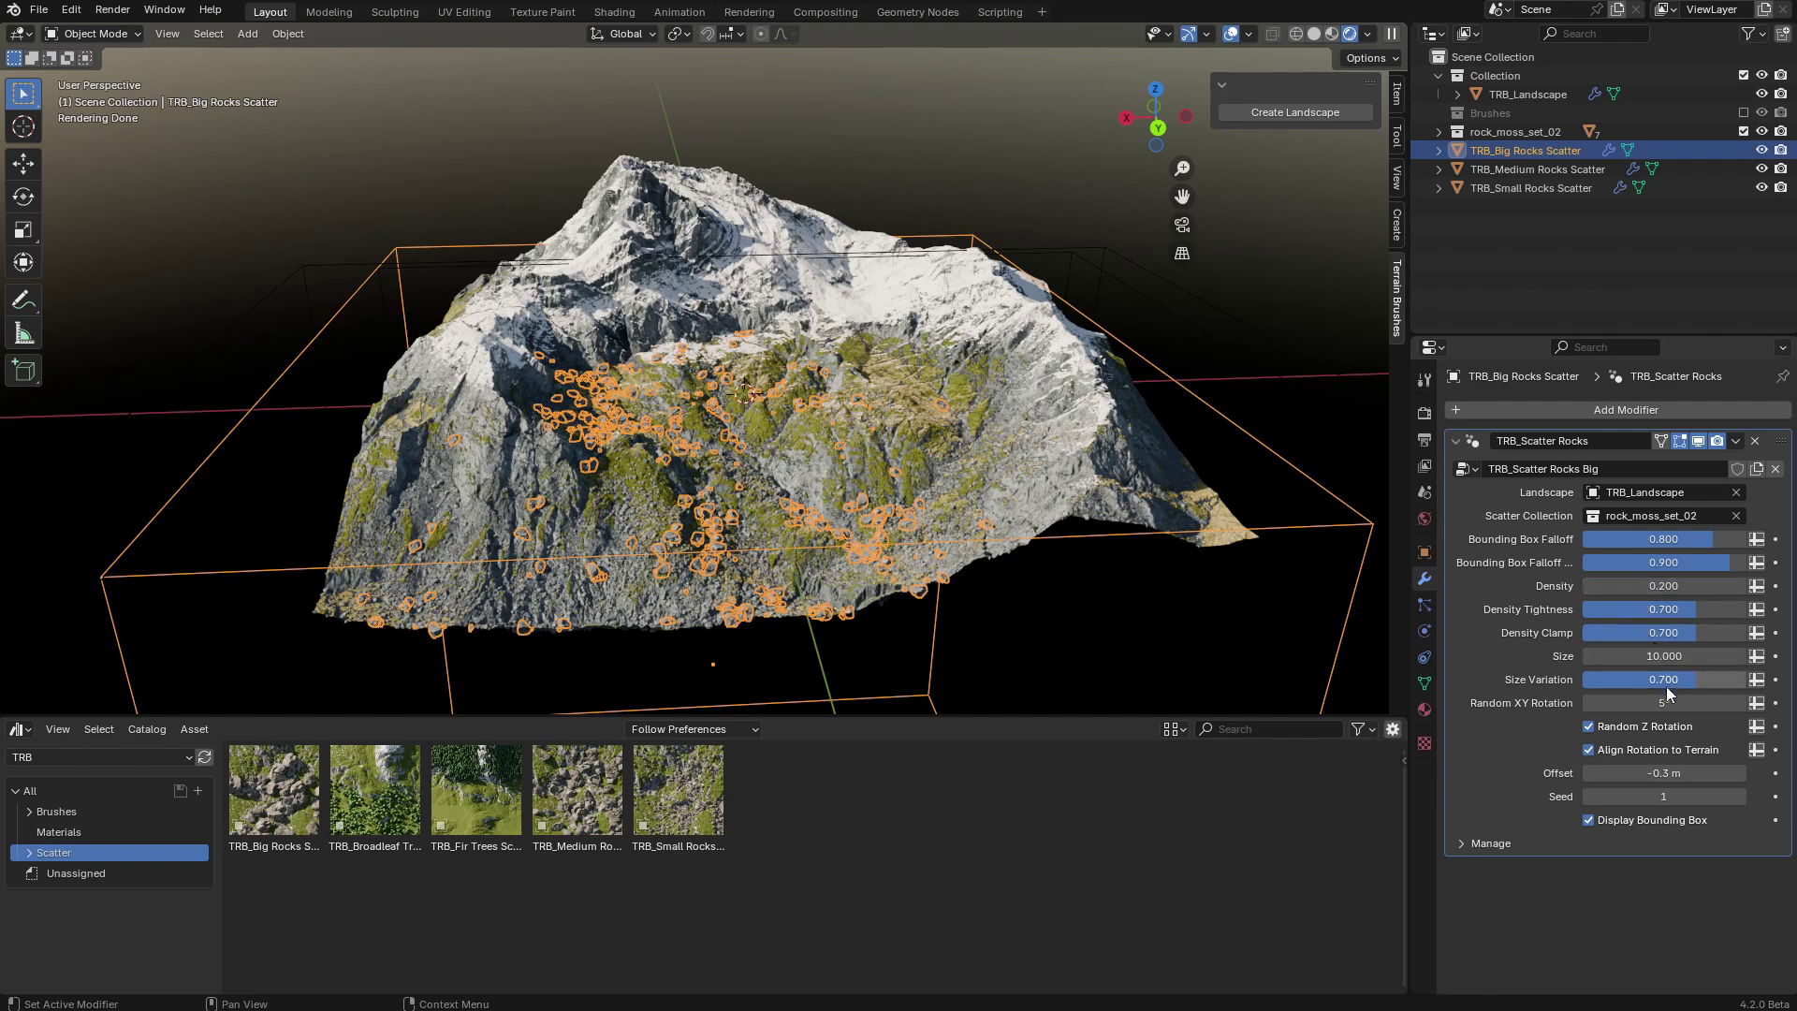
{"action": "left_click", "coordinate": [958, 184]}
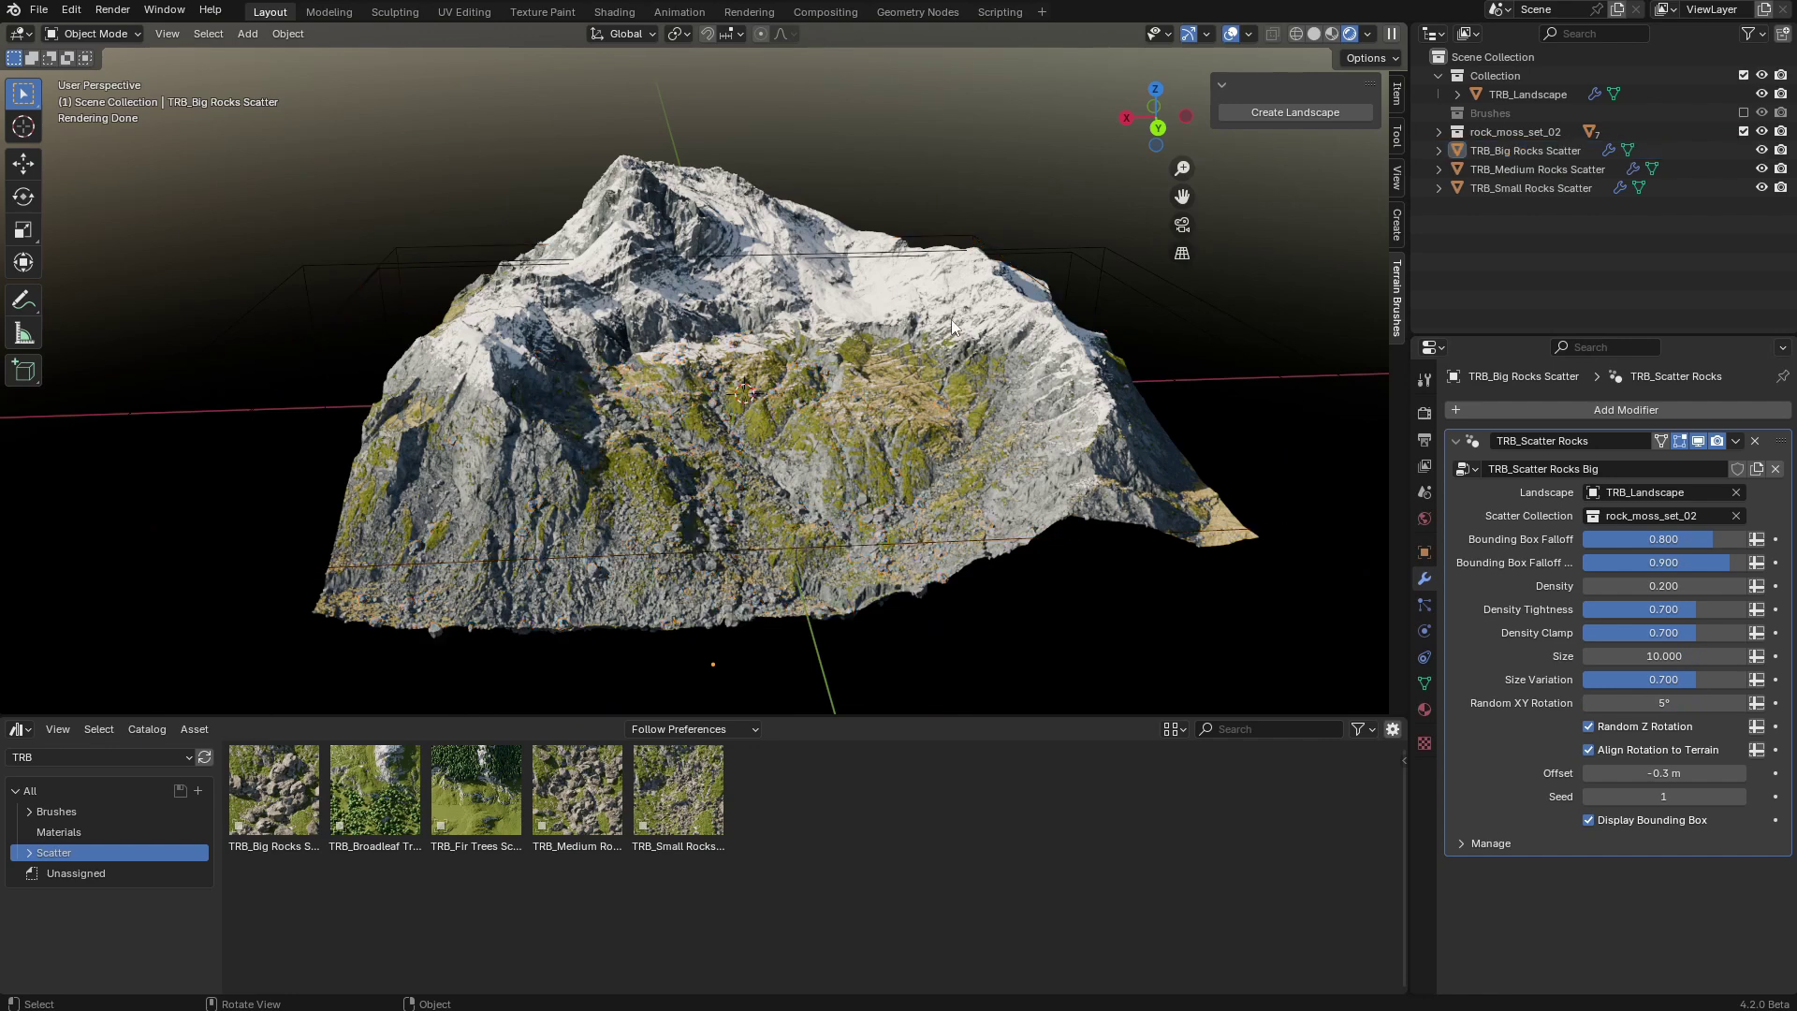
Preview in Solid shading, select the Fir and Broadleaf Trees Scatter objects, and hide overlays.
{"action": "mouse_move", "coordinate": [955, 319]}
{"action": "middle_mouse_down"}
{"action": "mouse_move", "coordinate": [909, 432]}
{"action": "mouse_move", "coordinate": [926, 392]}
{"action": "middle_mouse_up"}
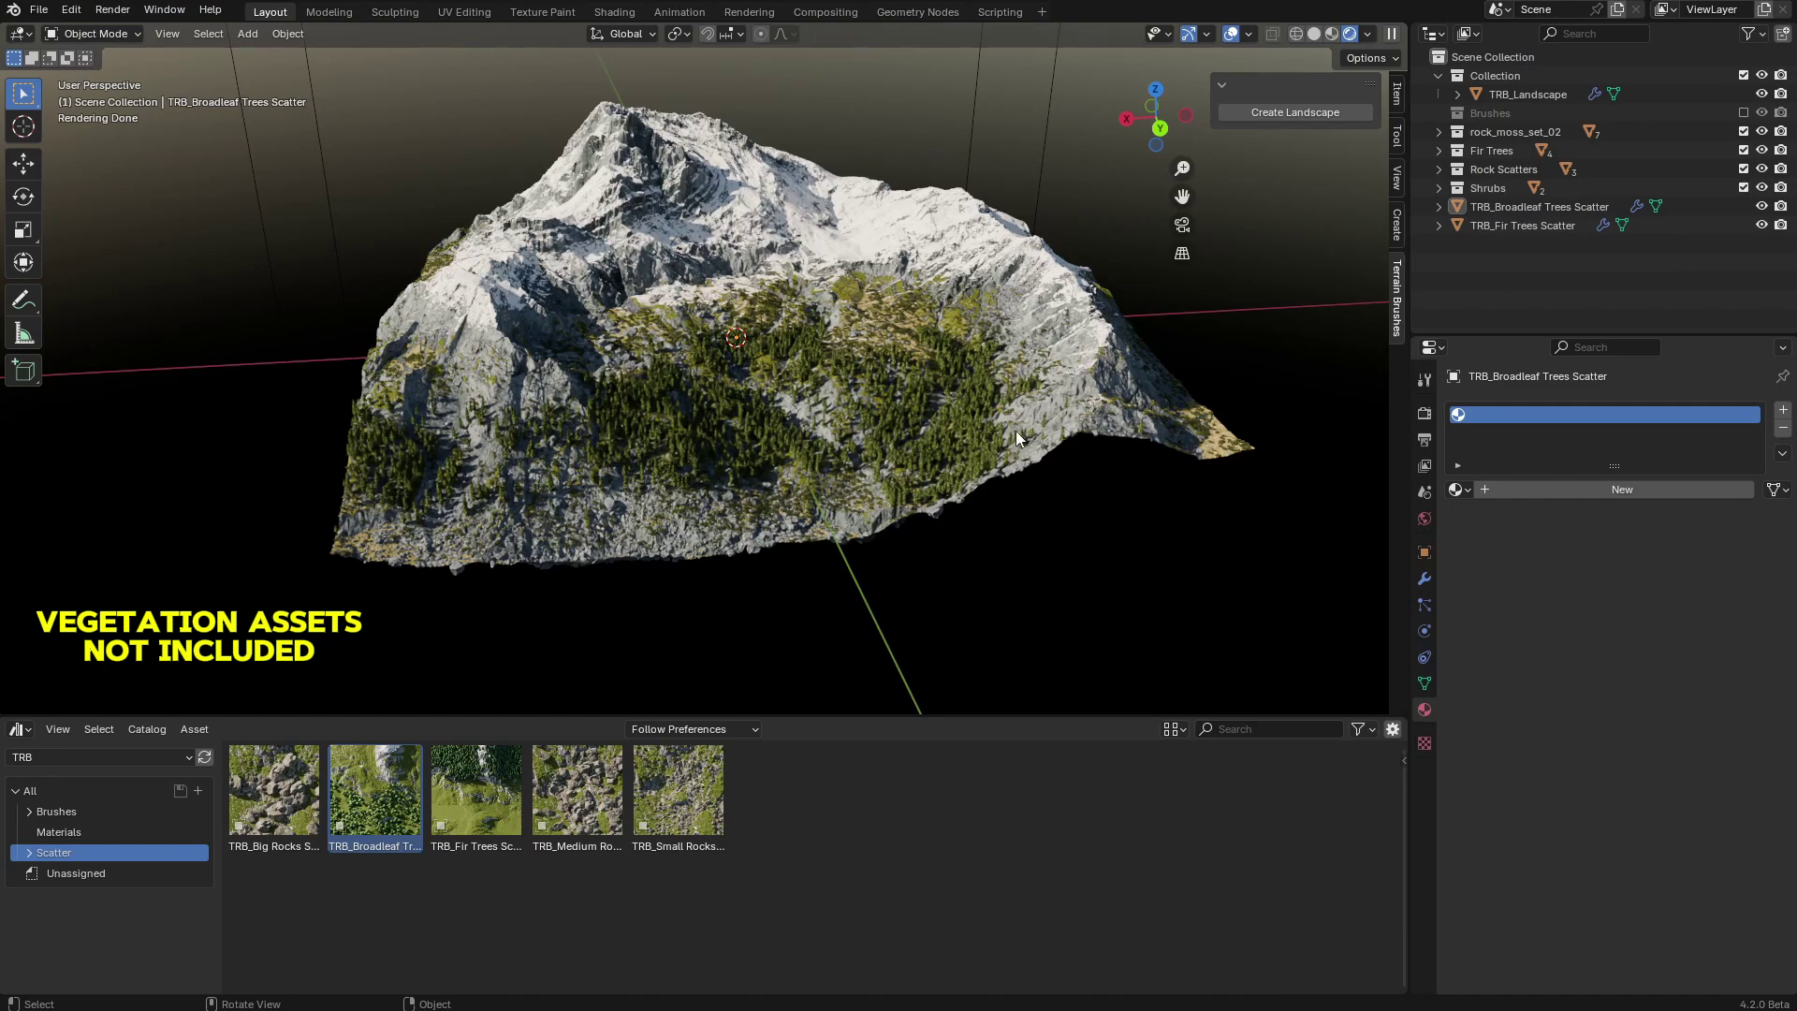
{"action": "left_click", "coordinate": [1318, 38]}
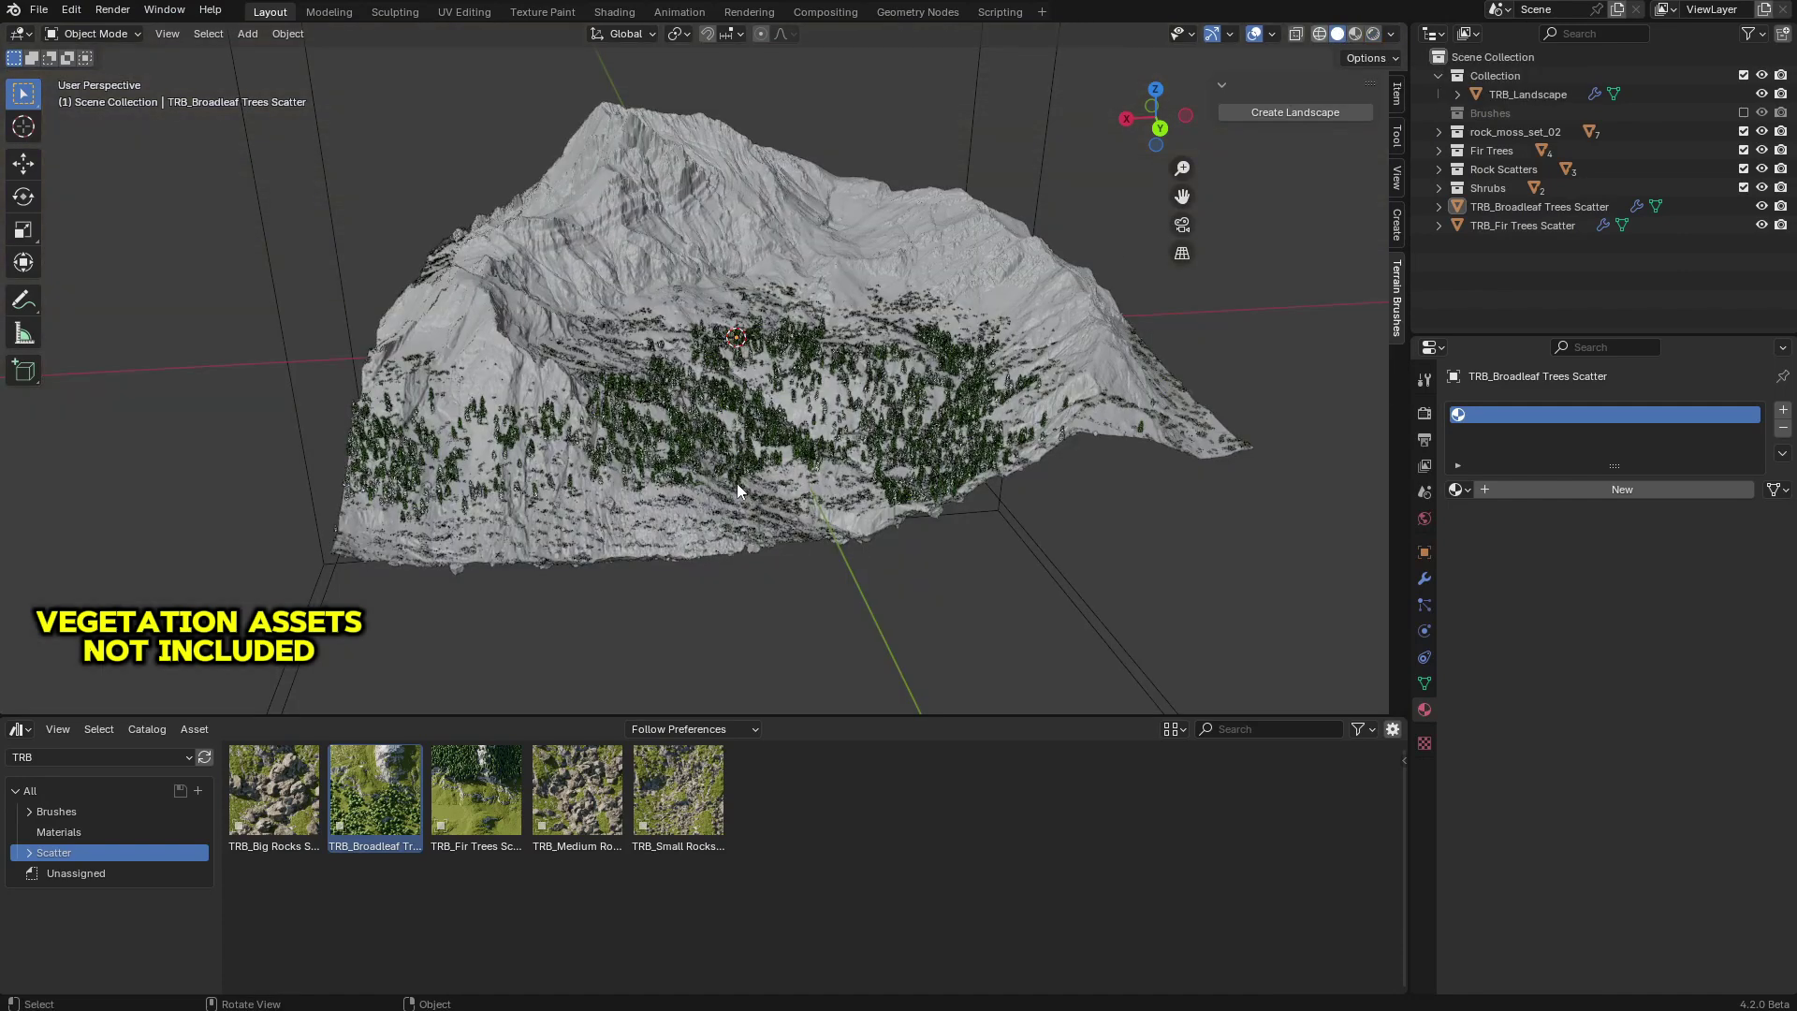
{"action": "middle_click_drag", "start_coordinate": [754, 461], "coordinate": [751, 468]}
{"action": "scroll", "coordinate": [751, 461], "scroll_direction": "up", "scroll_amount": 3}
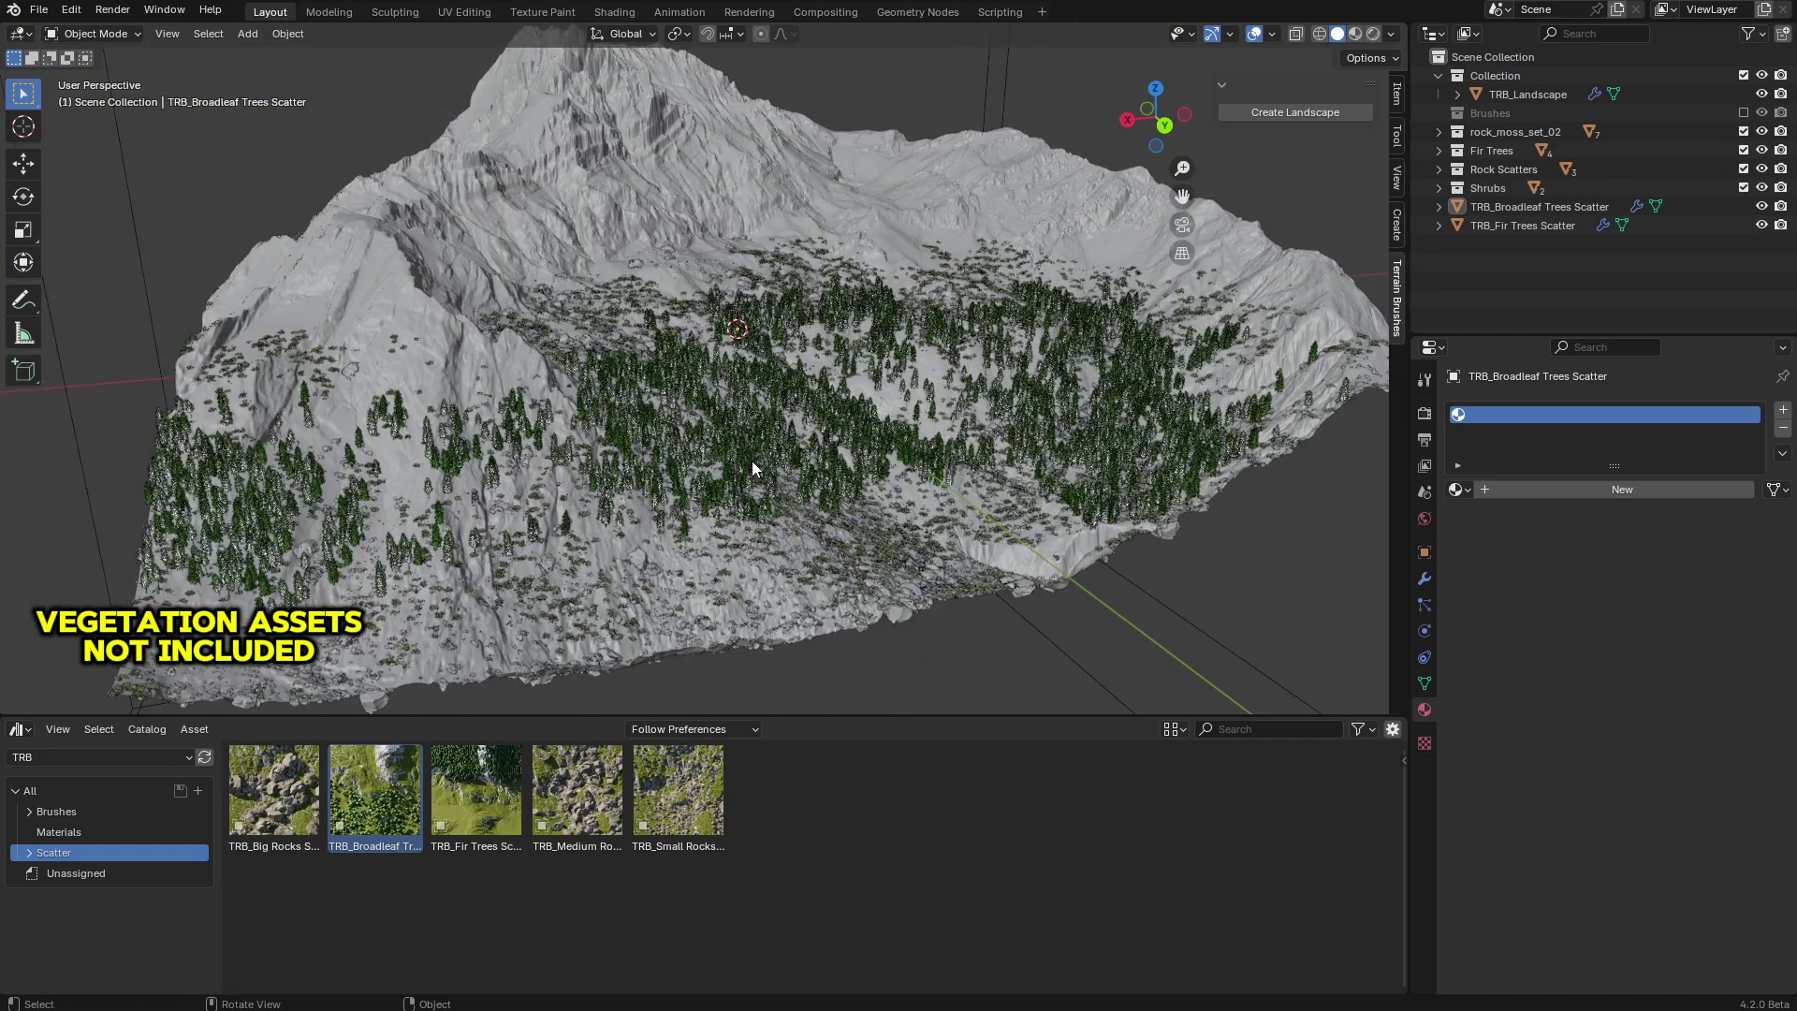
{"action": "scroll", "coordinate": [767, 457], "scroll_direction": "up", "scroll_amount": 3}
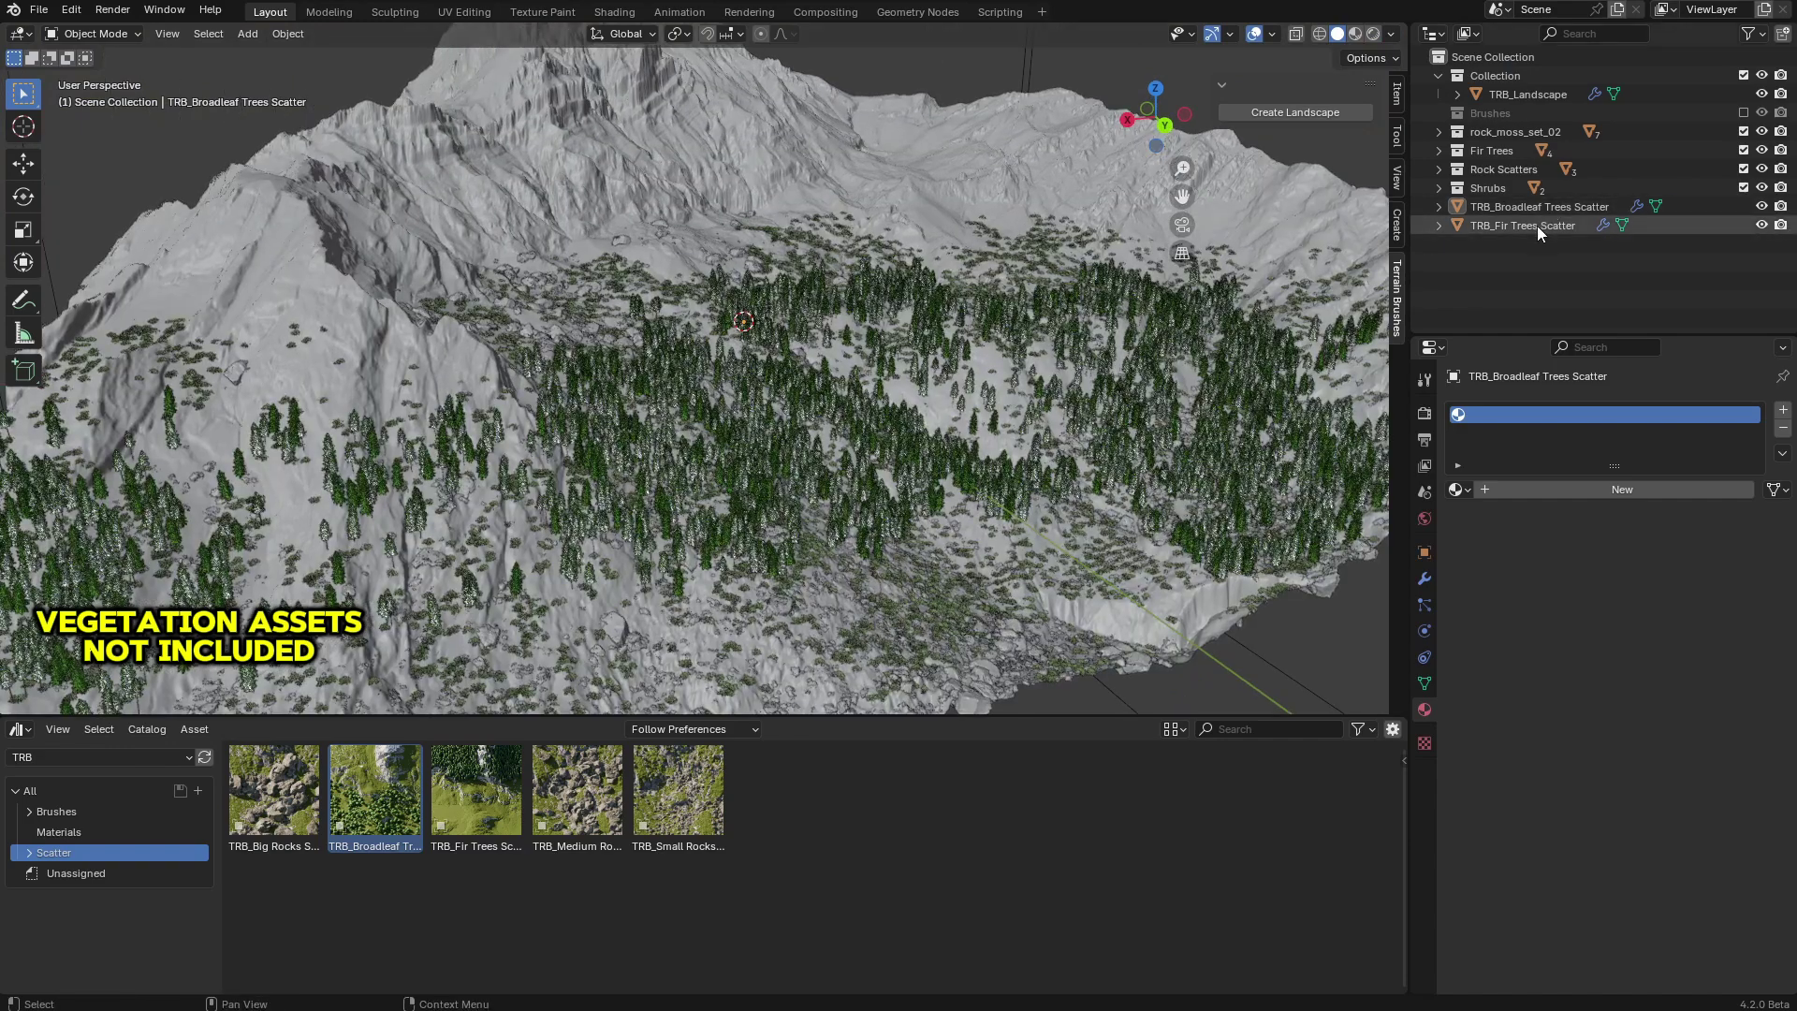
{"action": "left_click", "coordinate": [1538, 226]}
{"action": "scroll", "coordinate": [701, 490], "scroll_direction": "down", "scroll_amount": 3}
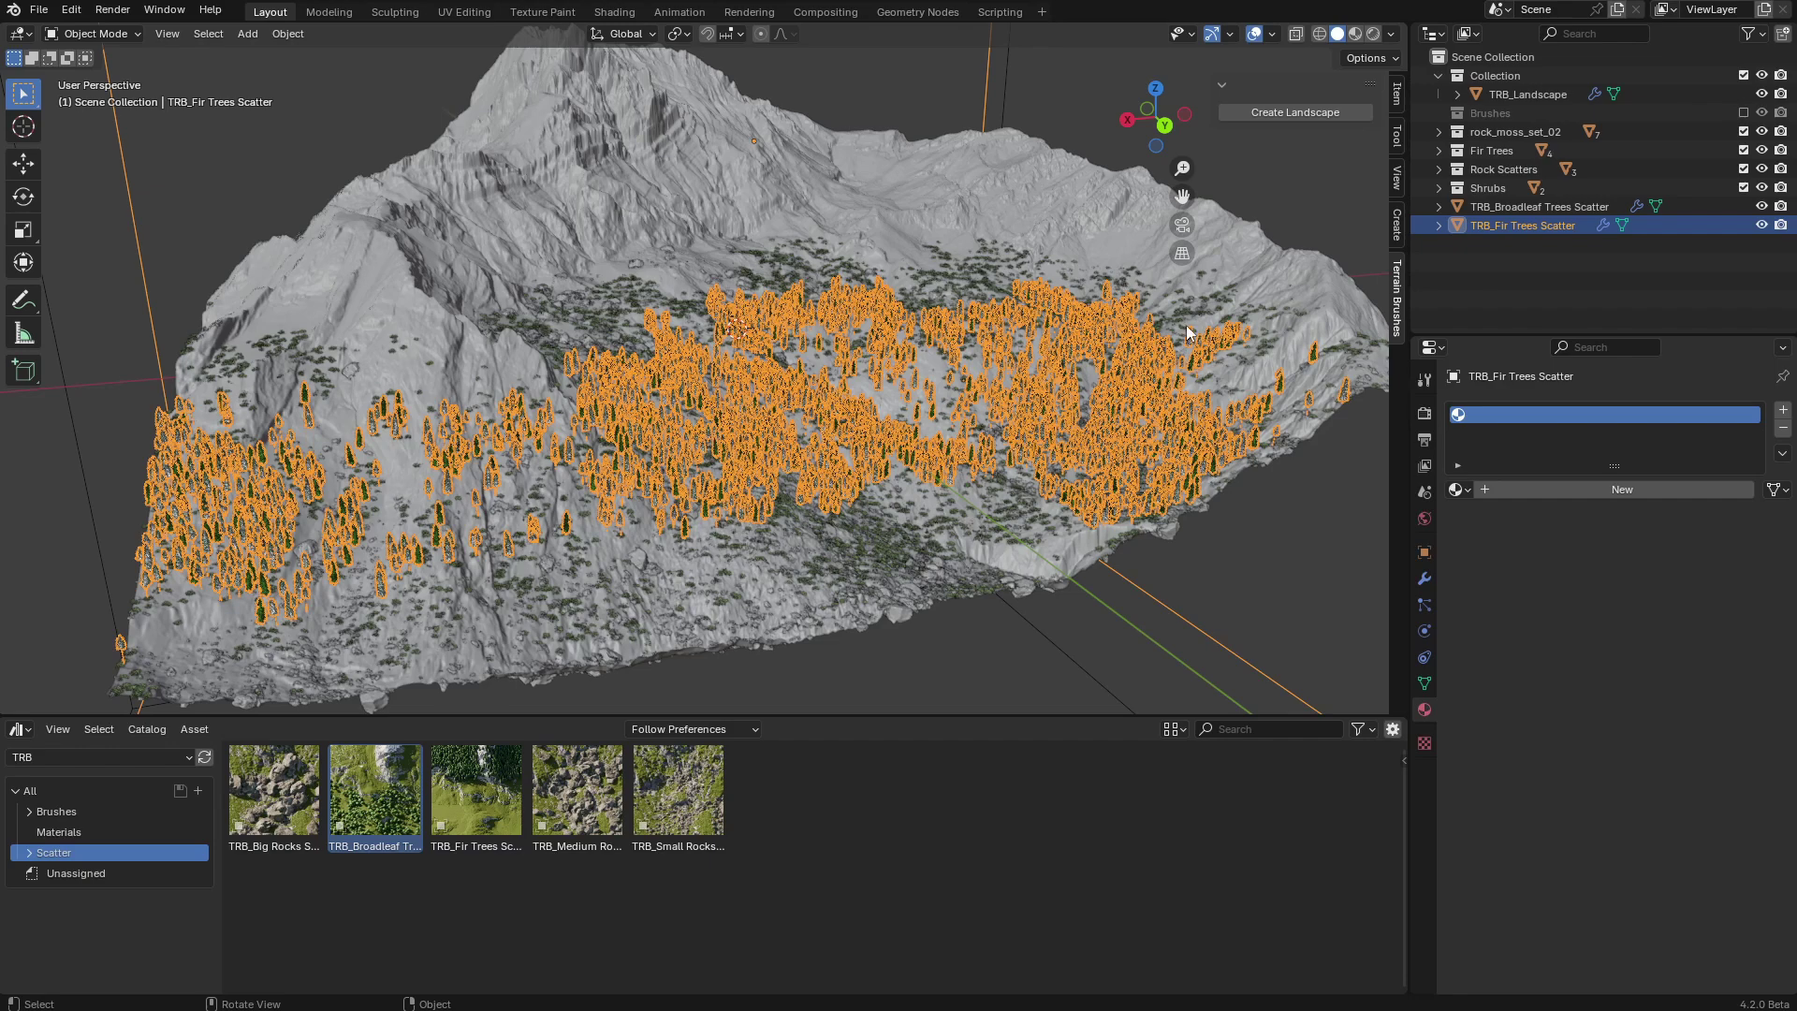
{"action": "left_click", "coordinate": [1520, 200]}
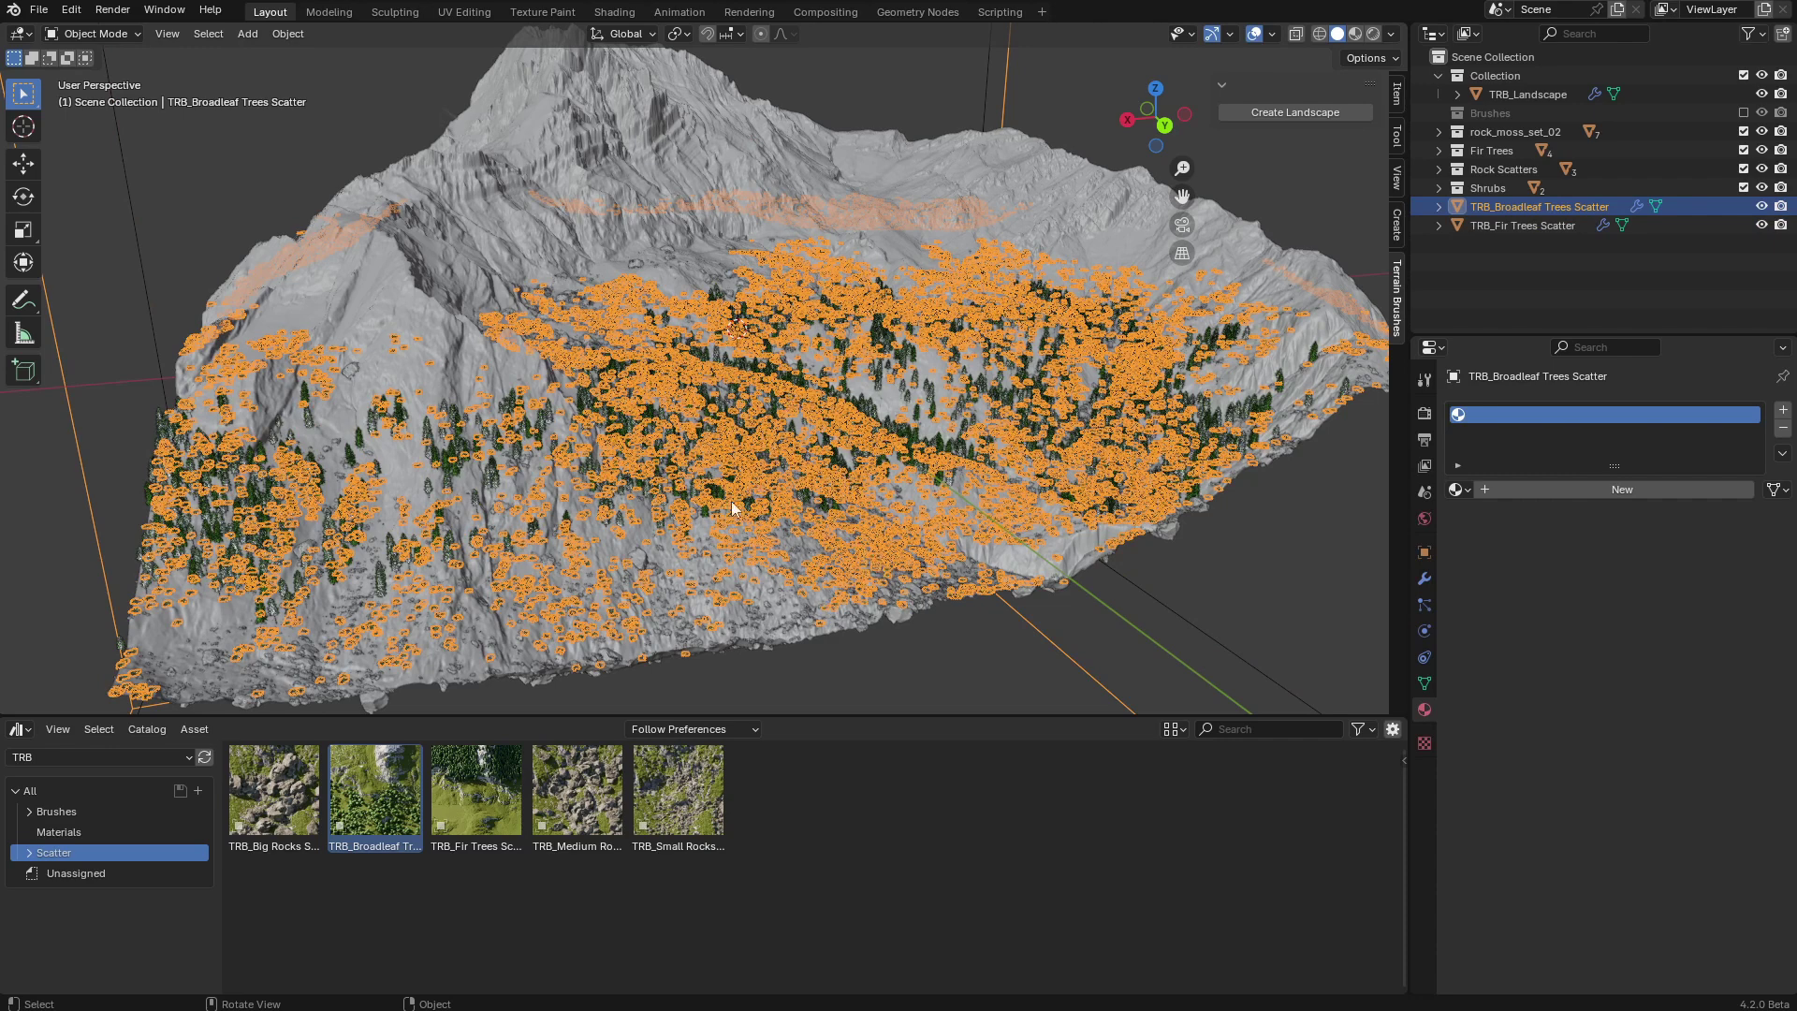
{"action": "left_click", "coordinate": [1253, 37]}
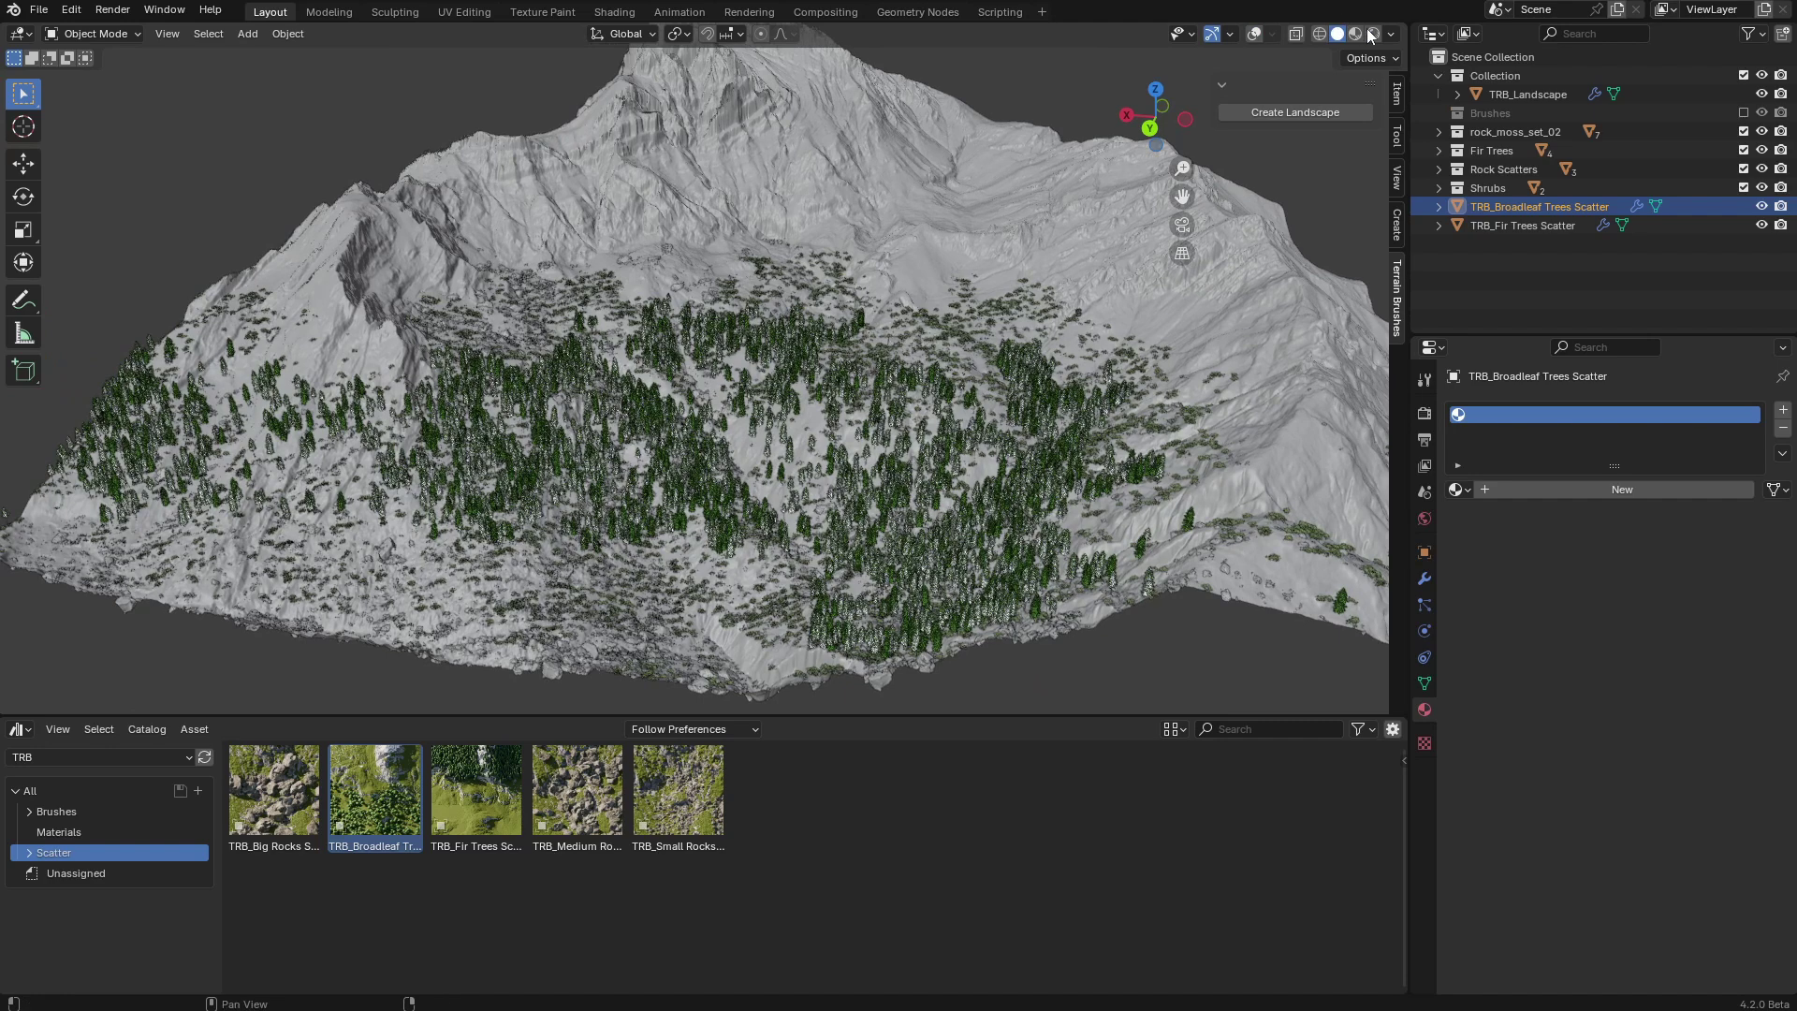
Switch to Rendered shading and frame a low view of the forested slopes below the peak.
{"action": "left_click", "coordinate": [1374, 34]}
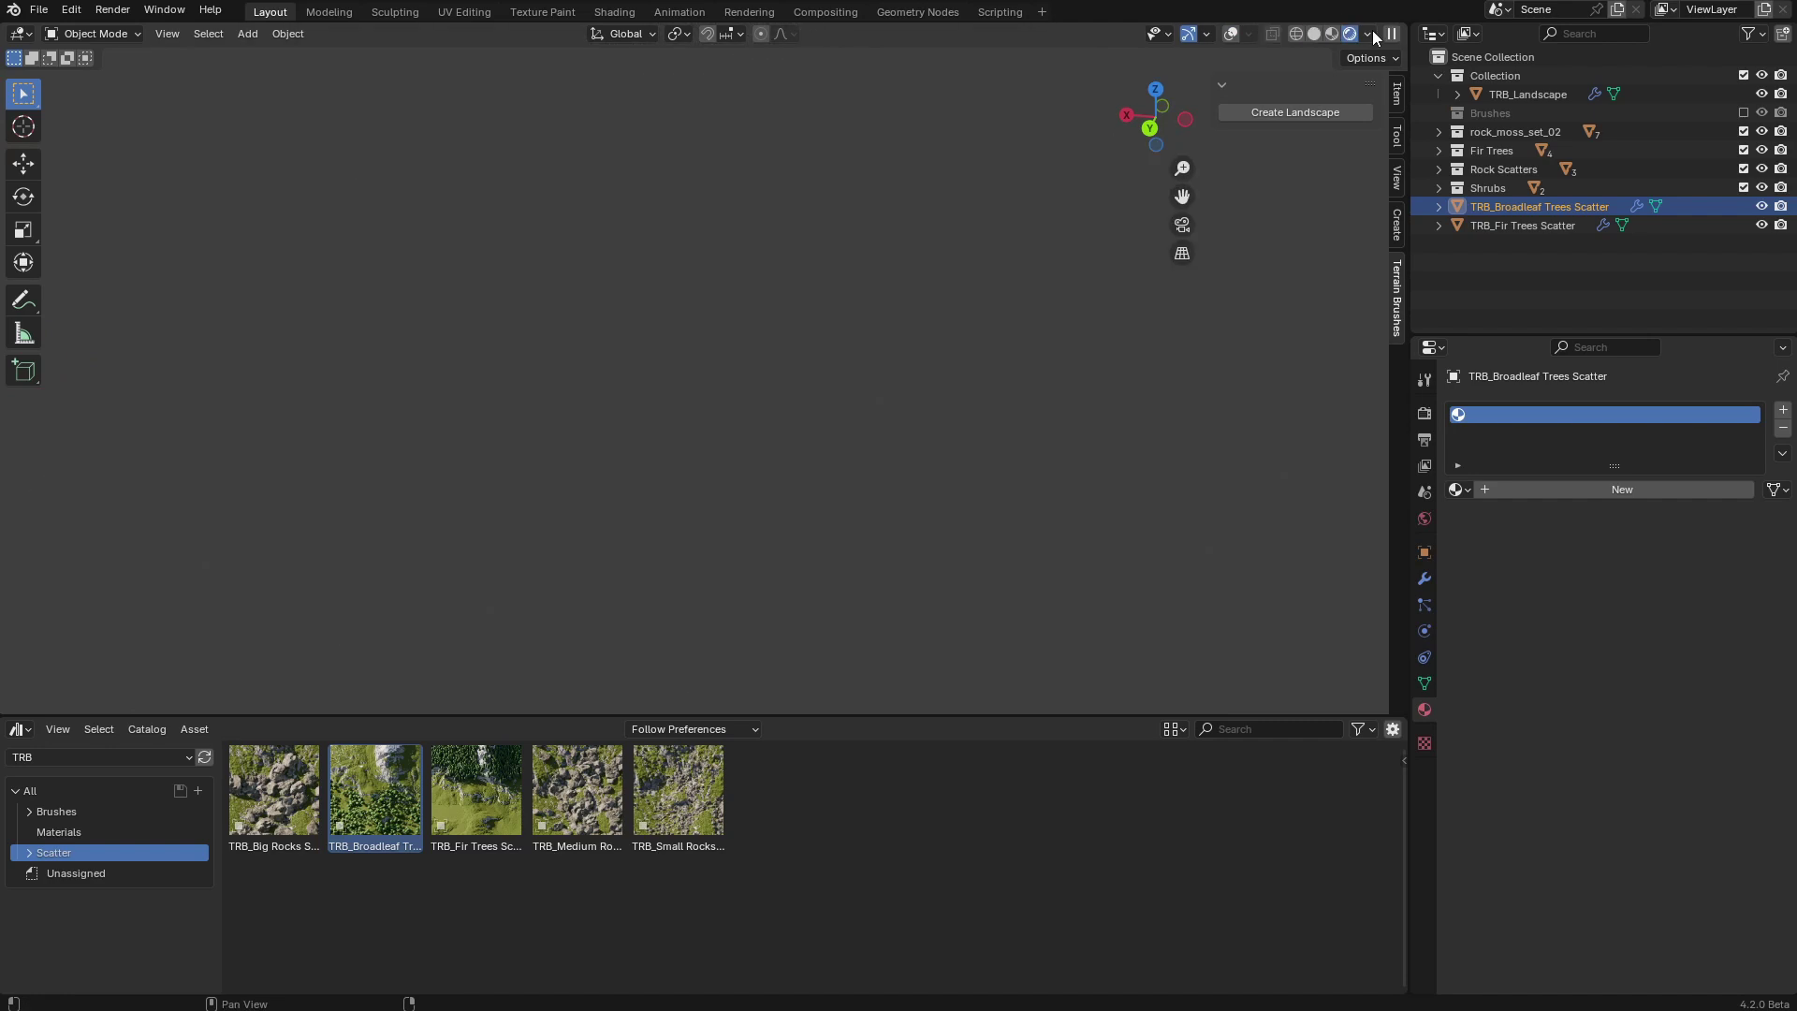
{"action": "scroll", "coordinate": [741, 432], "scroll_direction": "up", "scroll_amount": 5}
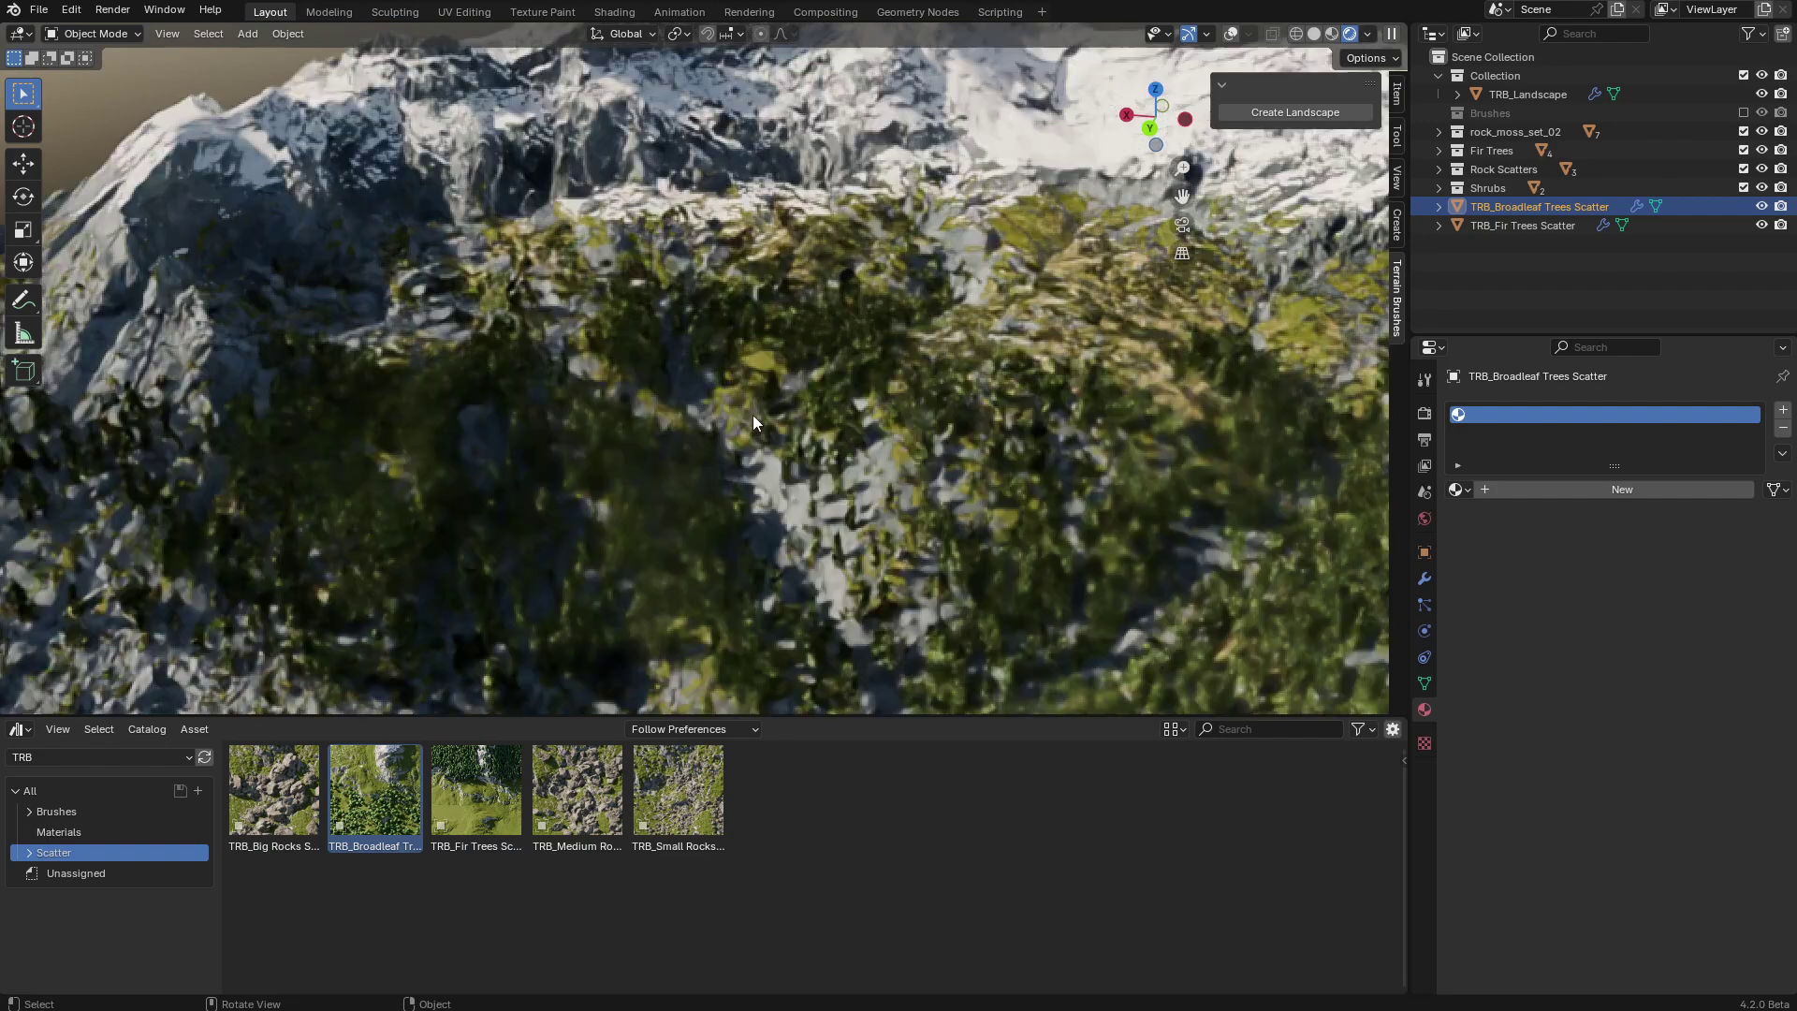
{"action": "mouse_move", "coordinate": [782, 377]}
{"action": "middle_mouse_down"}
{"action": "mouse_move", "coordinate": [847, 291]}
{"action": "mouse_move", "coordinate": [817, 307]}
{"action": "middle_mouse_up"}
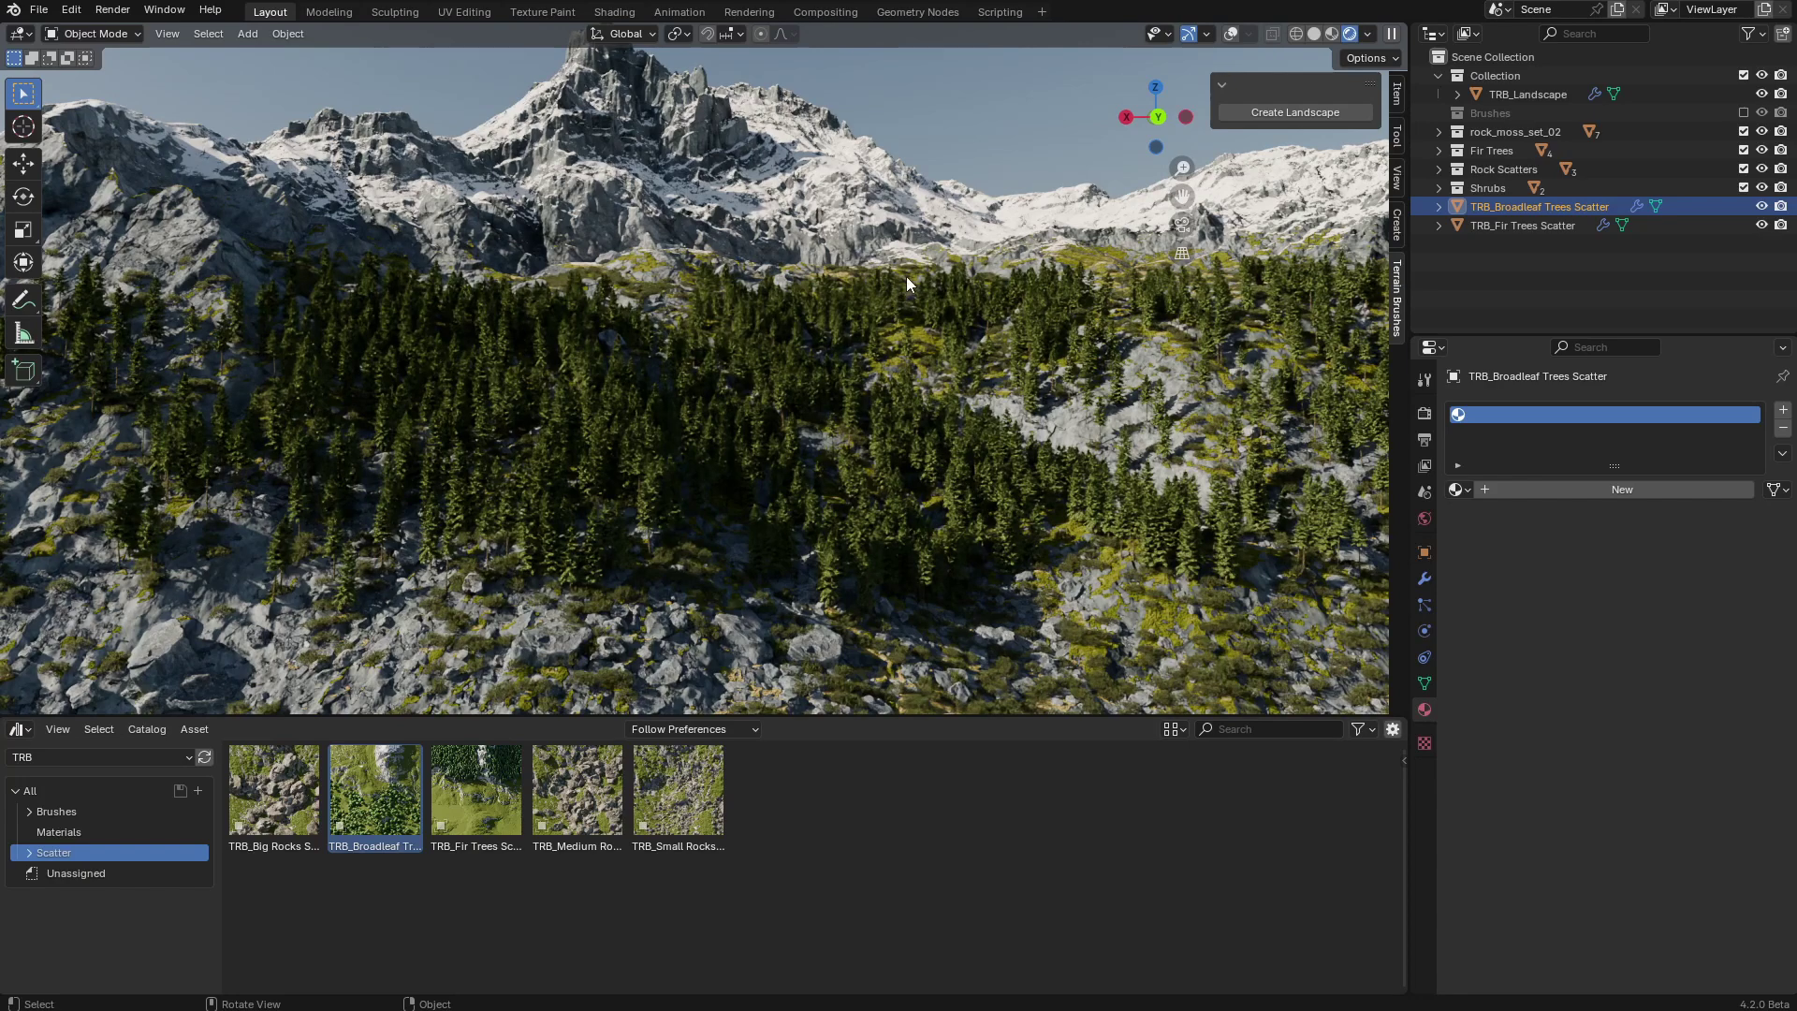
{"action": "middle_click_drag", "start_coordinate": [908, 276], "coordinate": [867, 295], "text": "shift"}
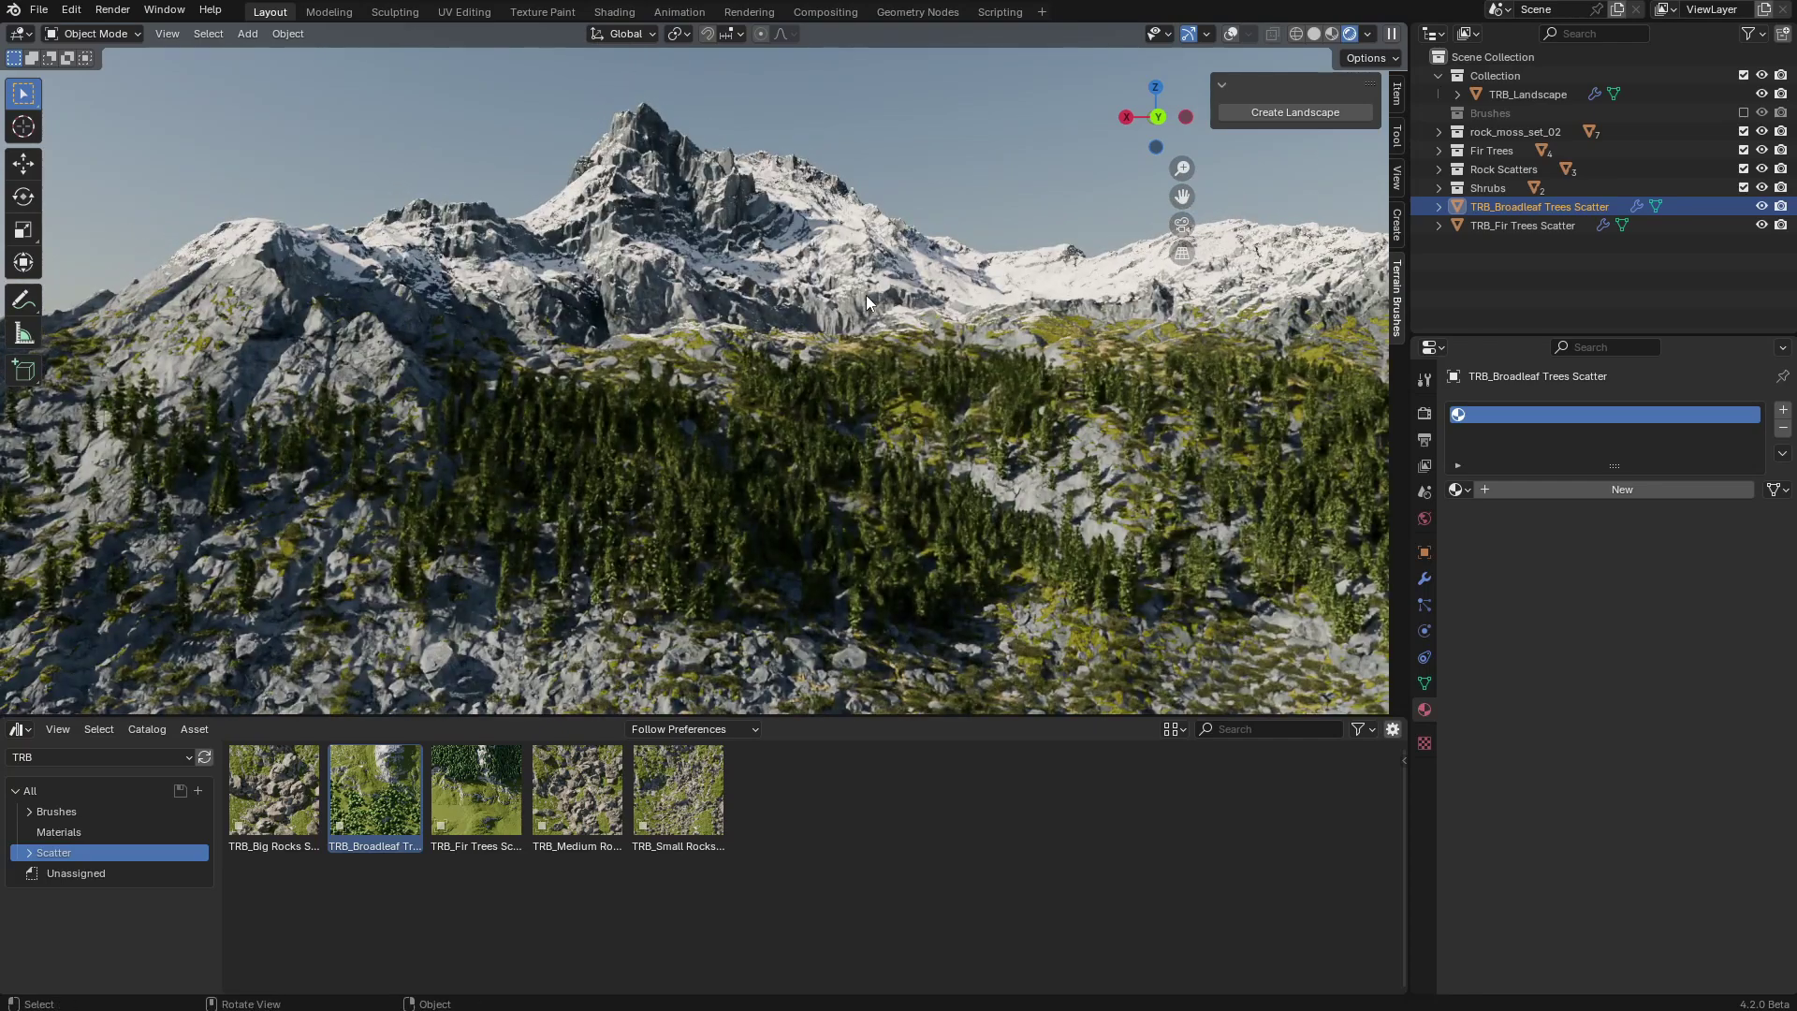